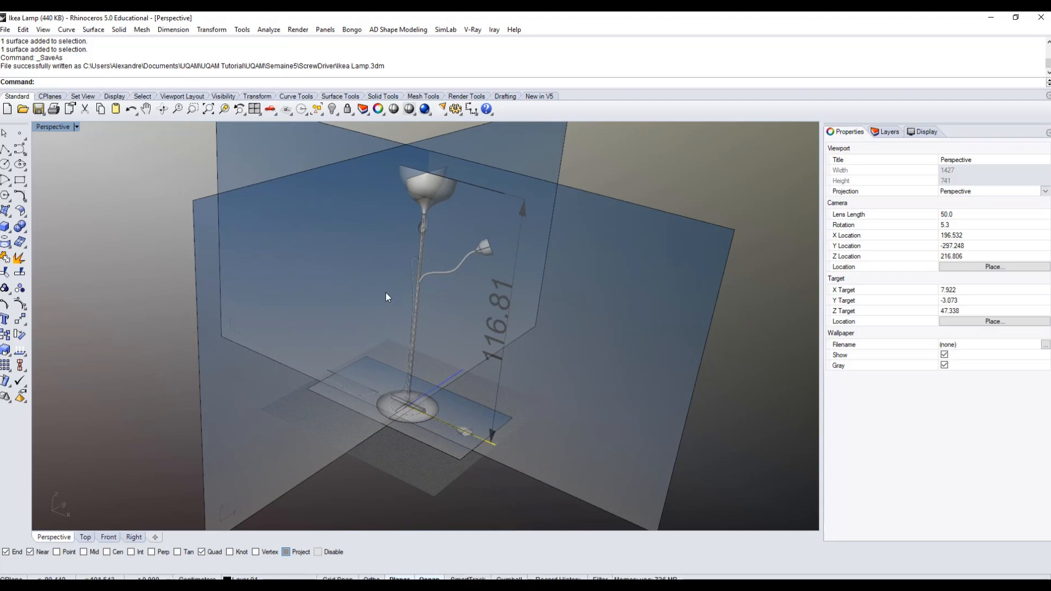
Show all four viewports and examine the lamp reference images in the Front and Top views.
double_click(48, 127)
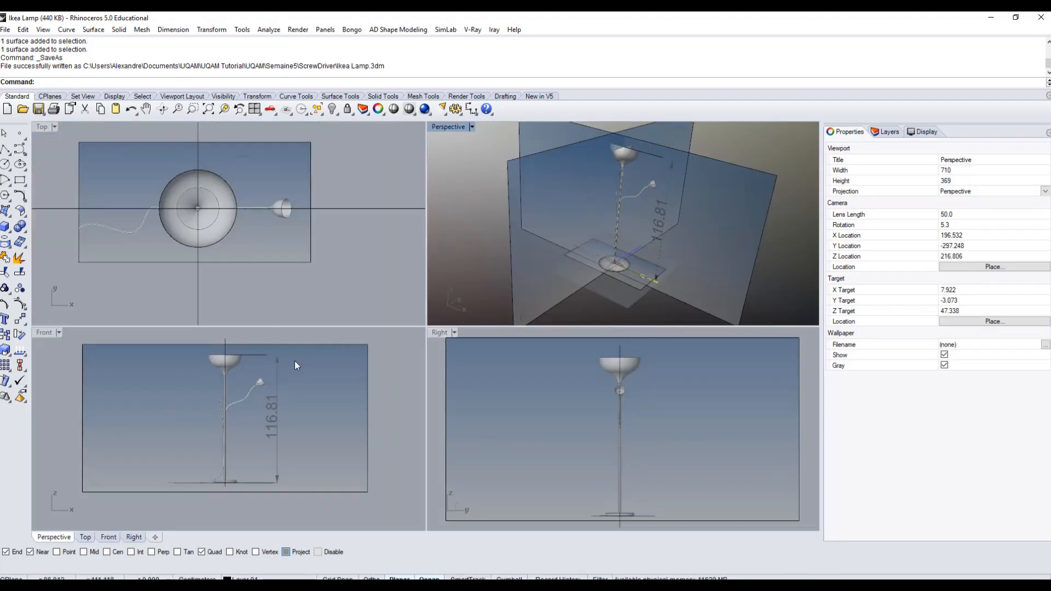
scroll(257, 415, "up", 1)
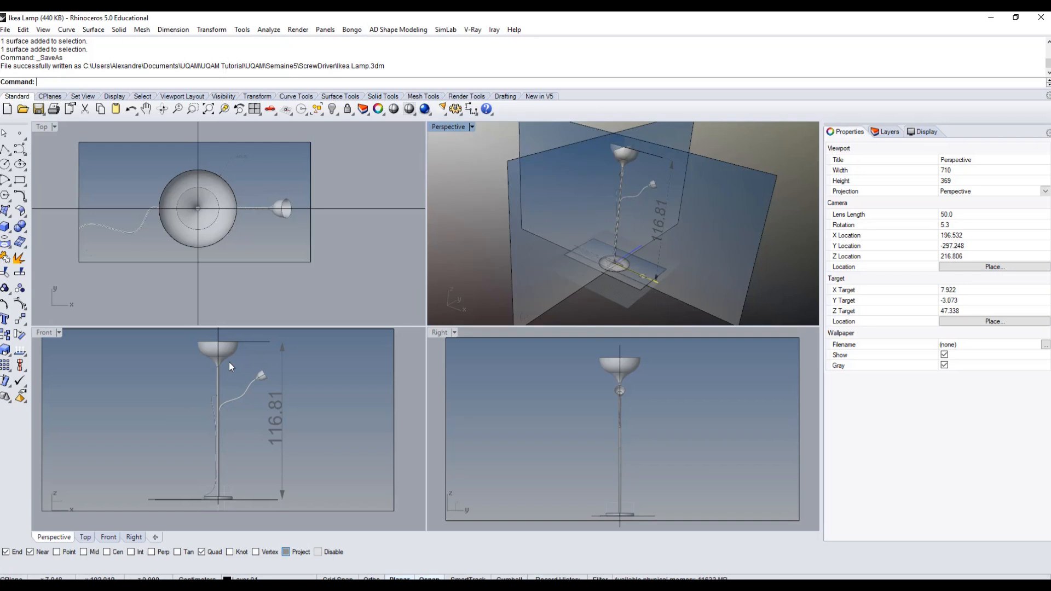
double_click(38, 332)
right_click_drag(310, 346, 274, 377)
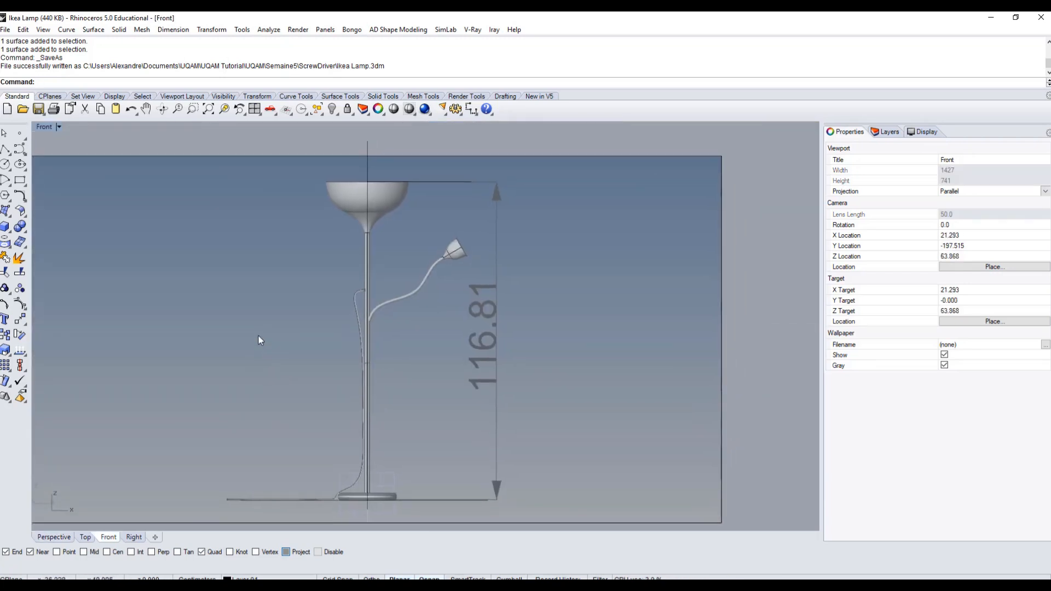
double_click(43, 126)
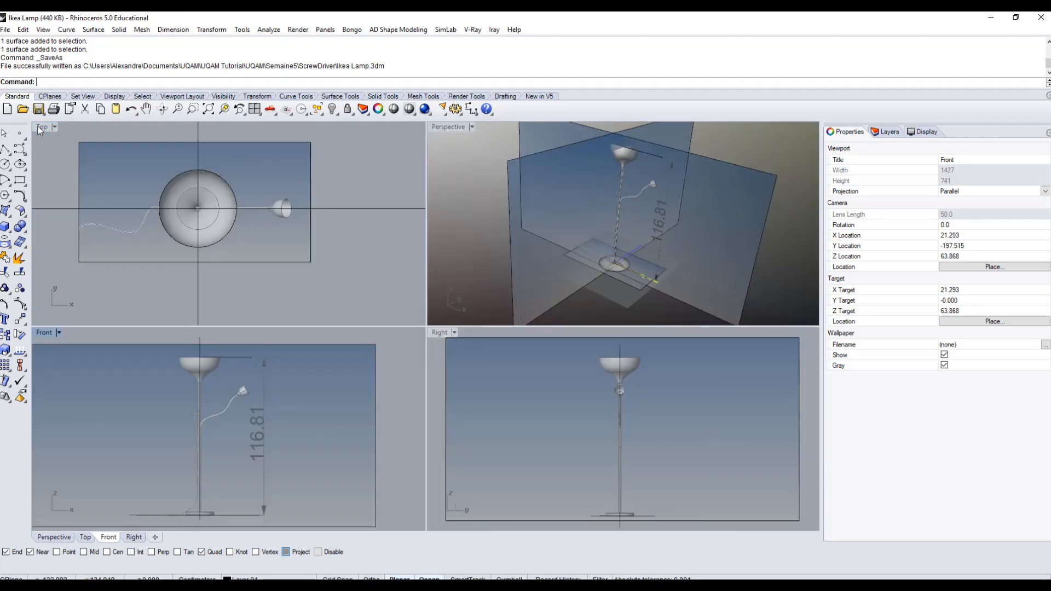
scroll(202, 208, "up", 1)
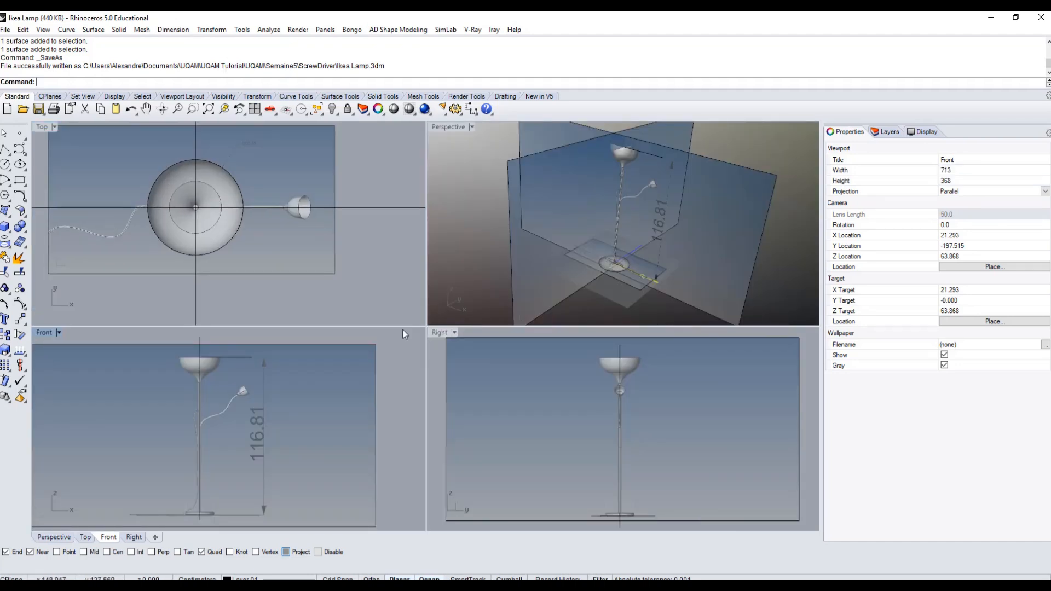
Lock the Backdrop layer that holds the reference images.
left_click(882, 132)
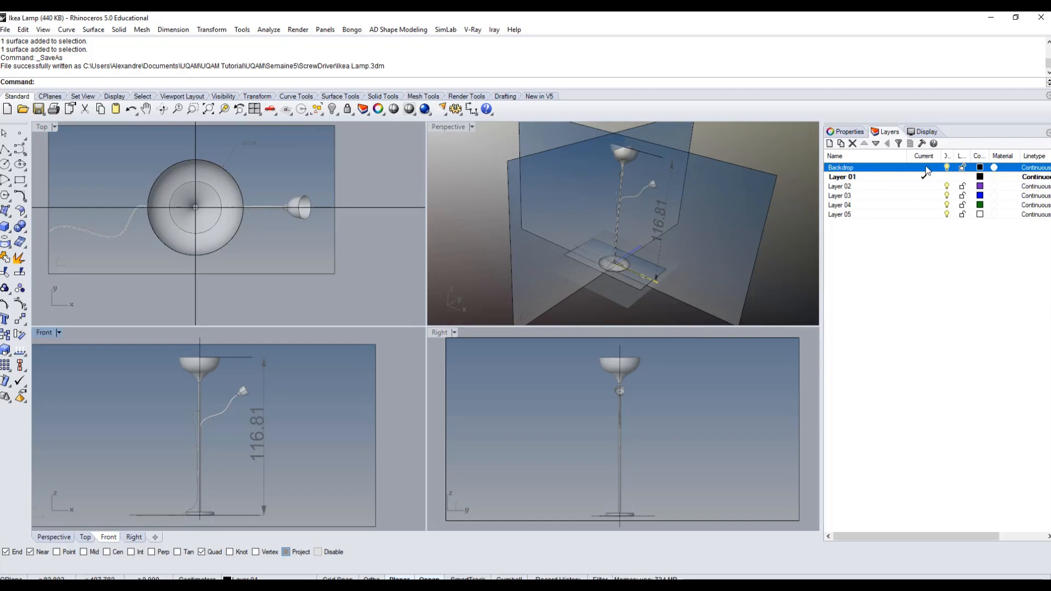
left_click(962, 167)
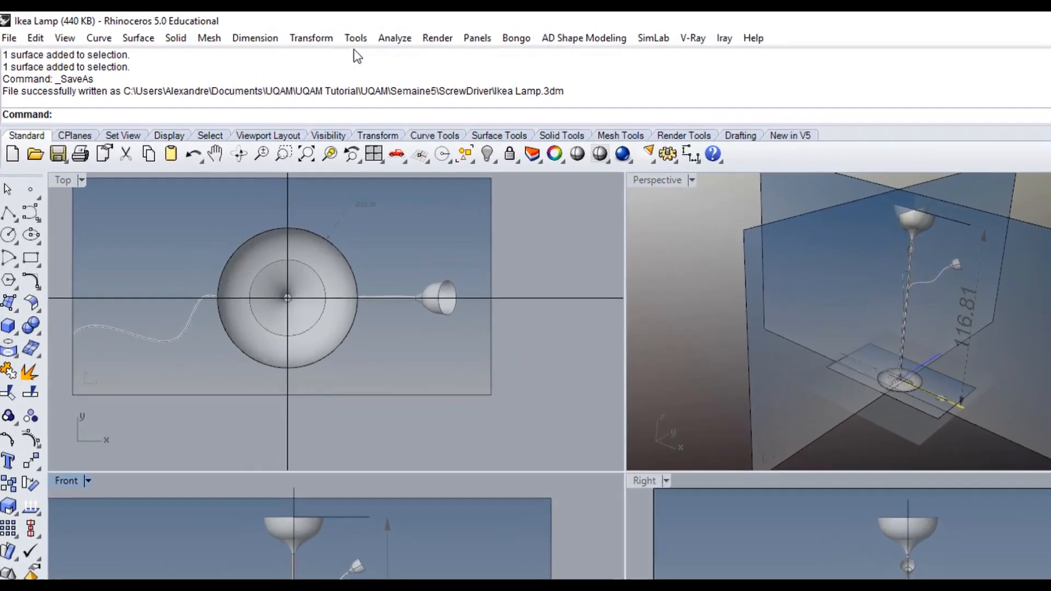
left_click(242, 29)
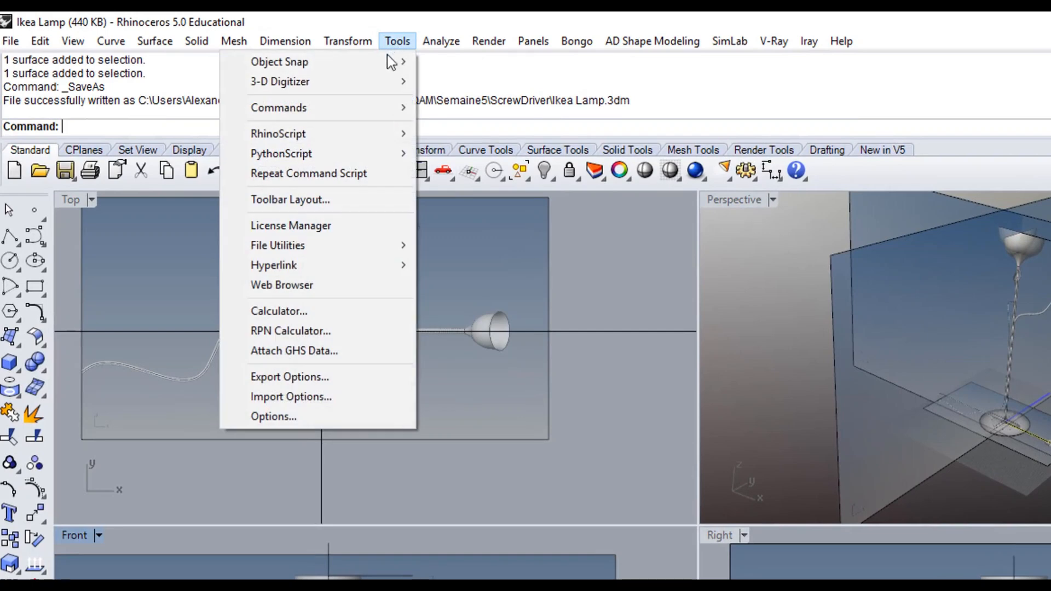
mouse_move(389, 62)
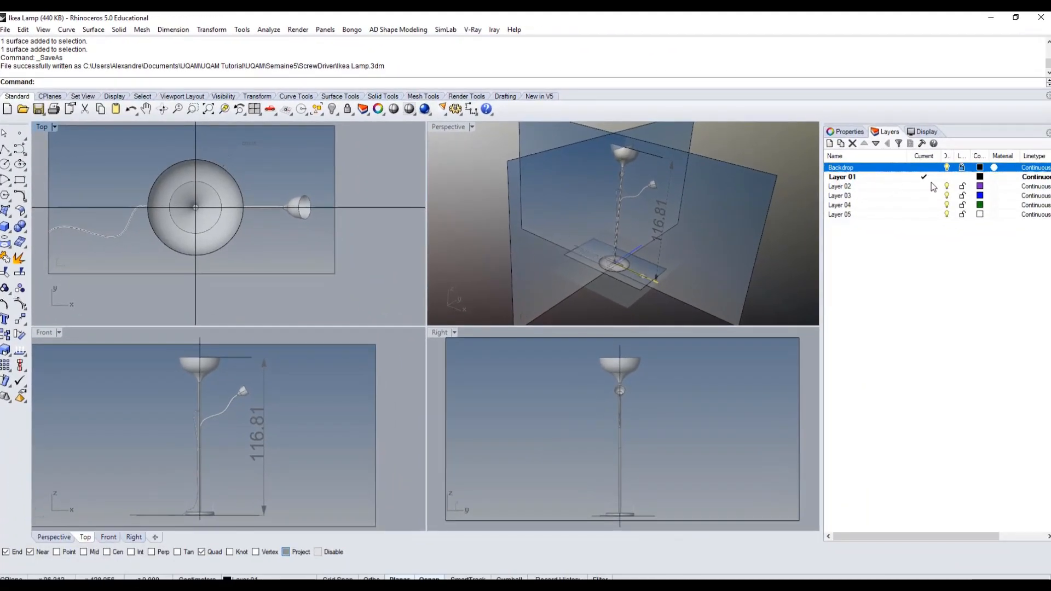
Change the colour of Layer 01 to Yellow.
left_click(979, 177)
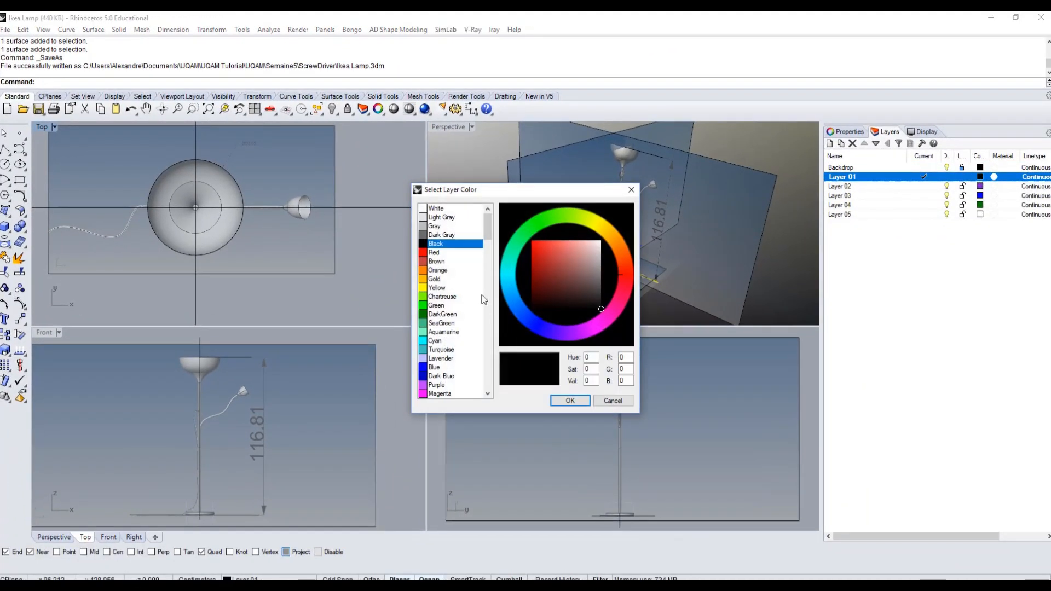
left_click(428, 289)
left_click(567, 400)
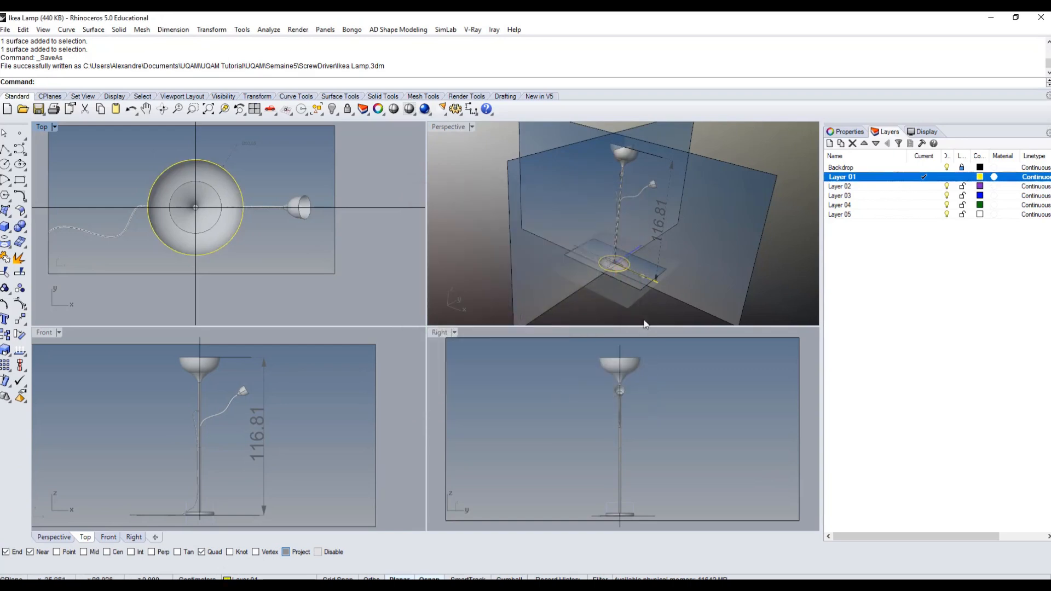
Delete the yellow circle that outlines the lampshade in the Top view.
right_click_drag(586, 210, 552, 204)
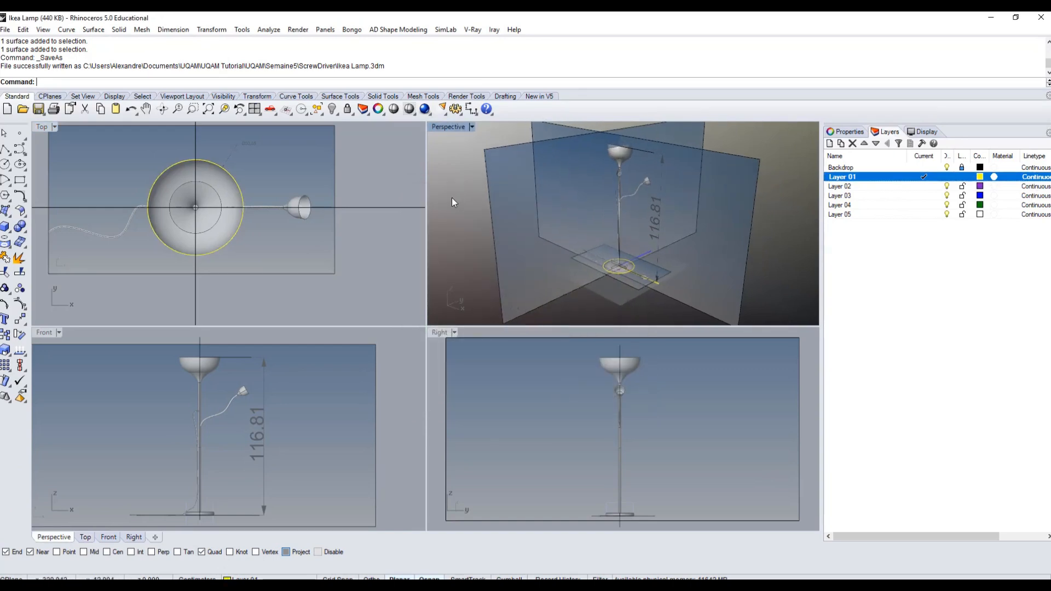
left_click(242, 194)
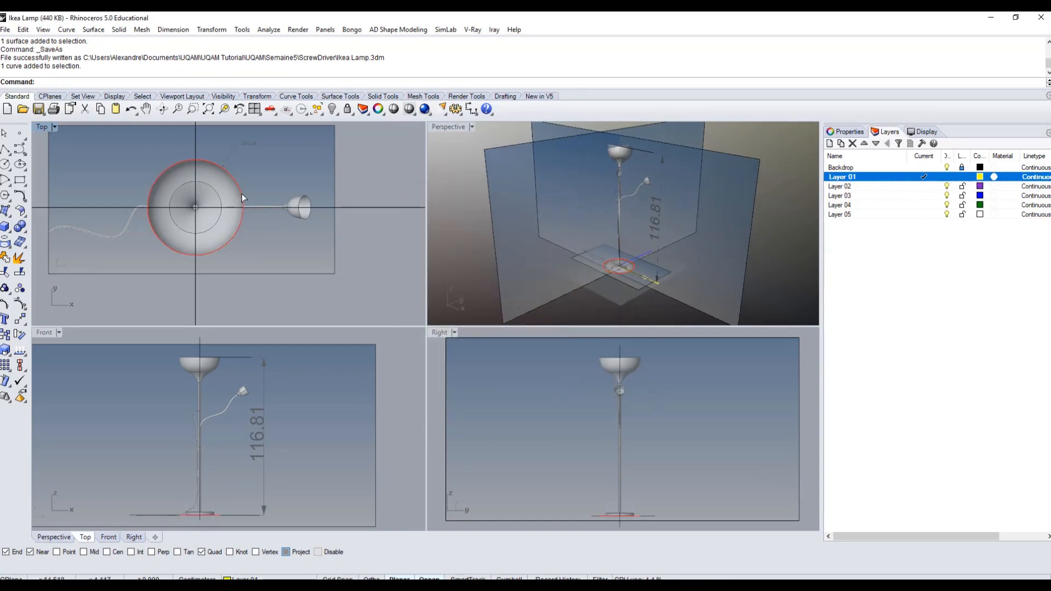
key("End")
key("Delete")
right_click_drag(690, 238, 646, 272)
scroll(645, 269, "up", 3)
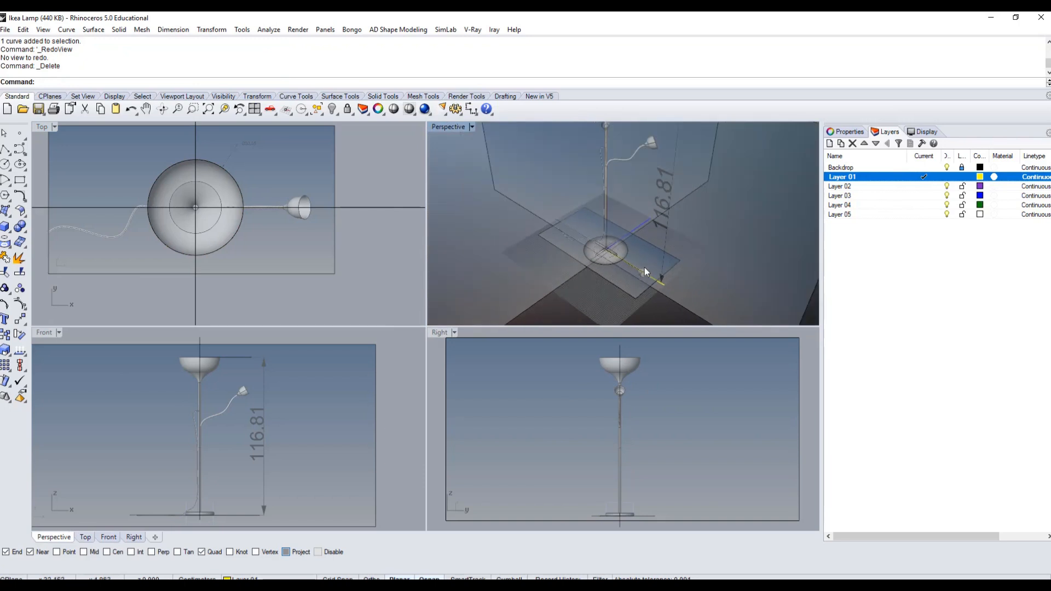
In the maximized Front view, draw a horizontal polyline about 12 cm long along the base's upper edge, from past the center axis to the outer corner.
right_click_drag(289, 404, 308, 394)
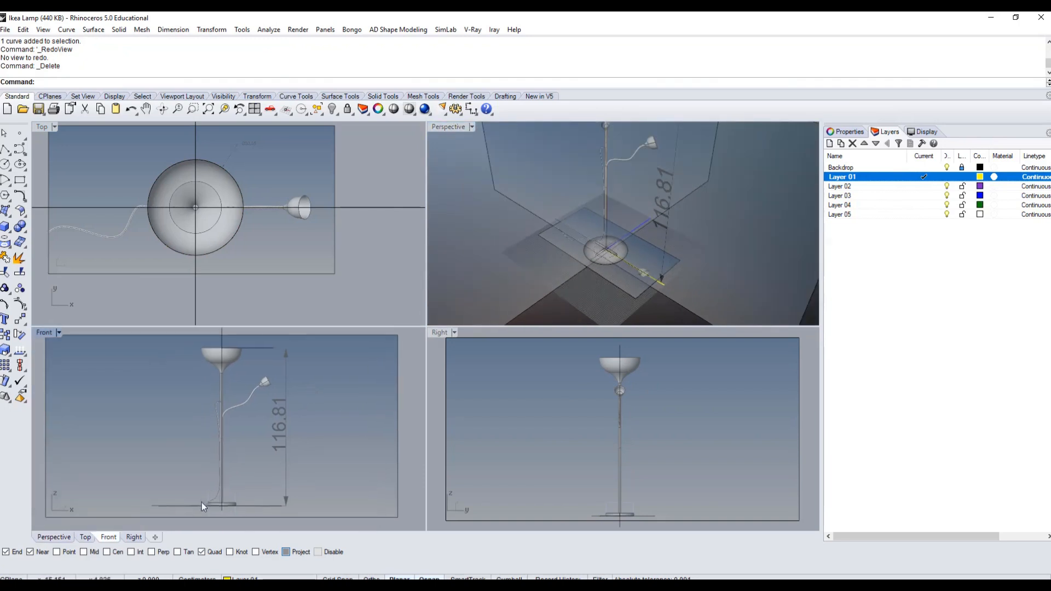
scroll(230, 442, "up", 5)
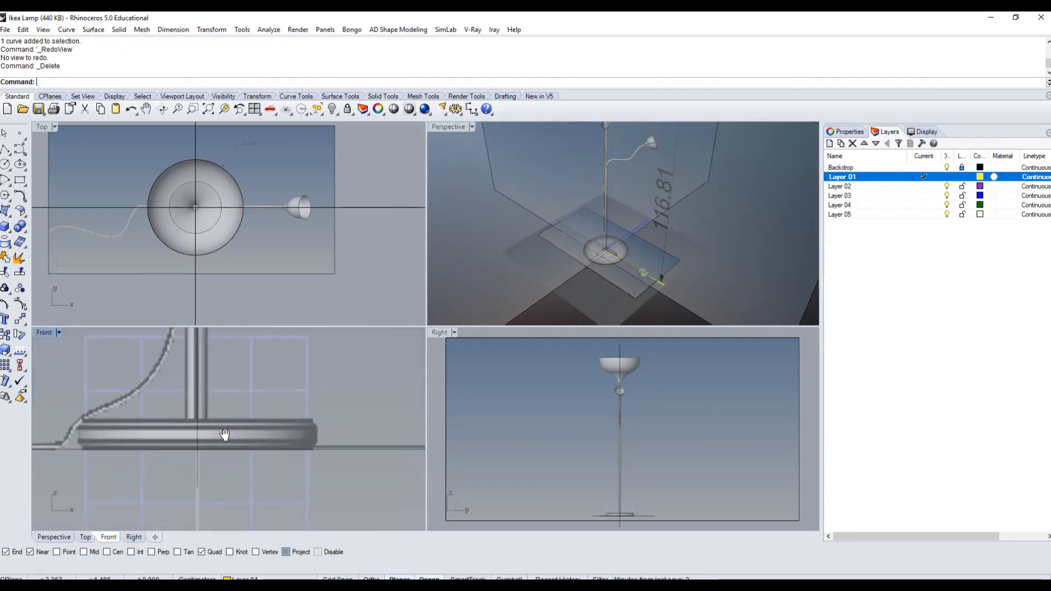
scroll(291, 427, "up", 3)
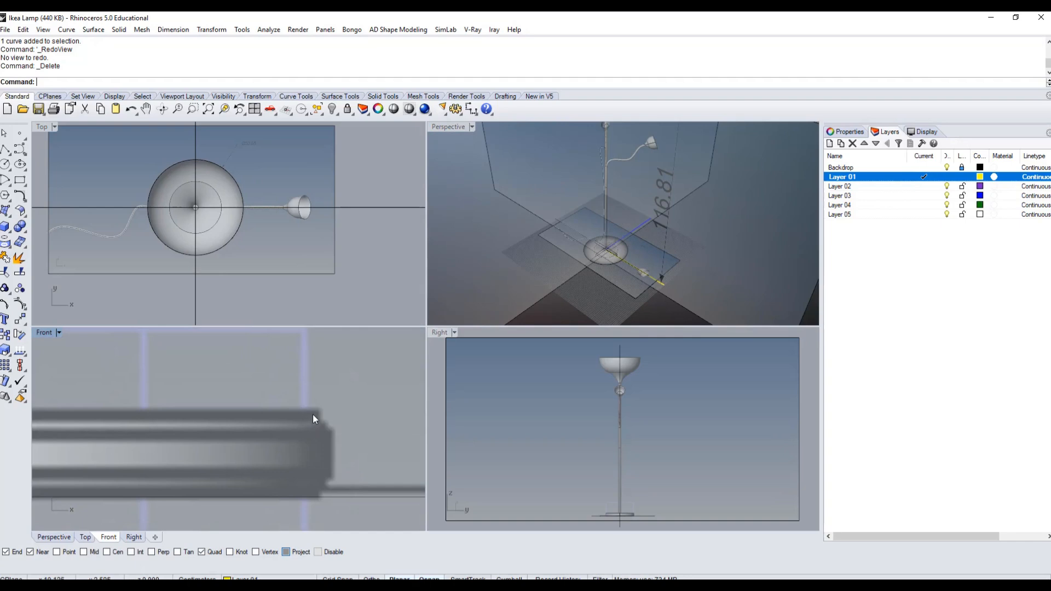
scroll(313, 416, "down", 2)
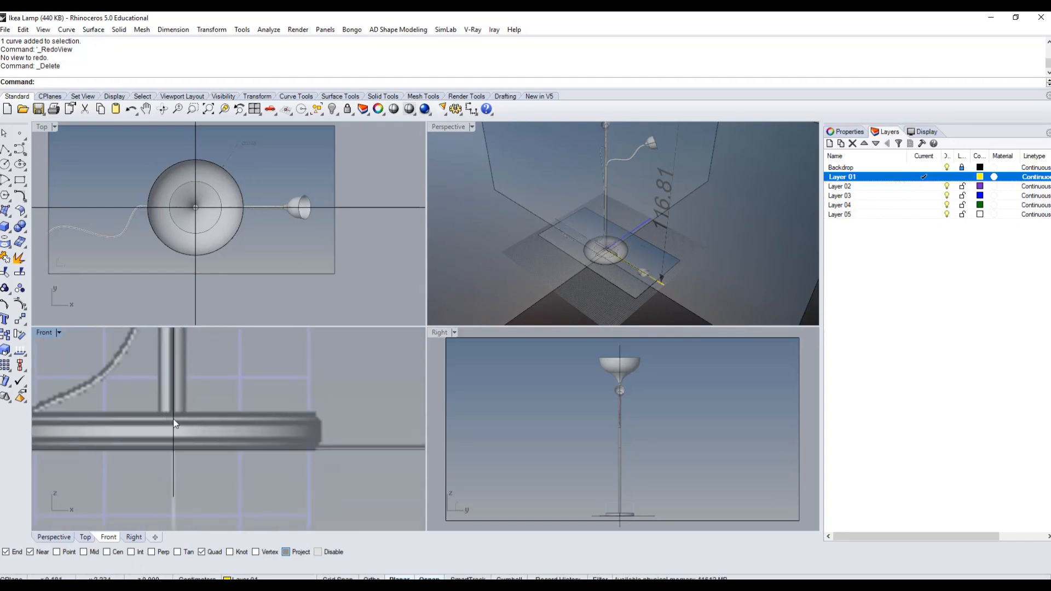
double_click(42, 333)
scroll(372, 438, "up", 2)
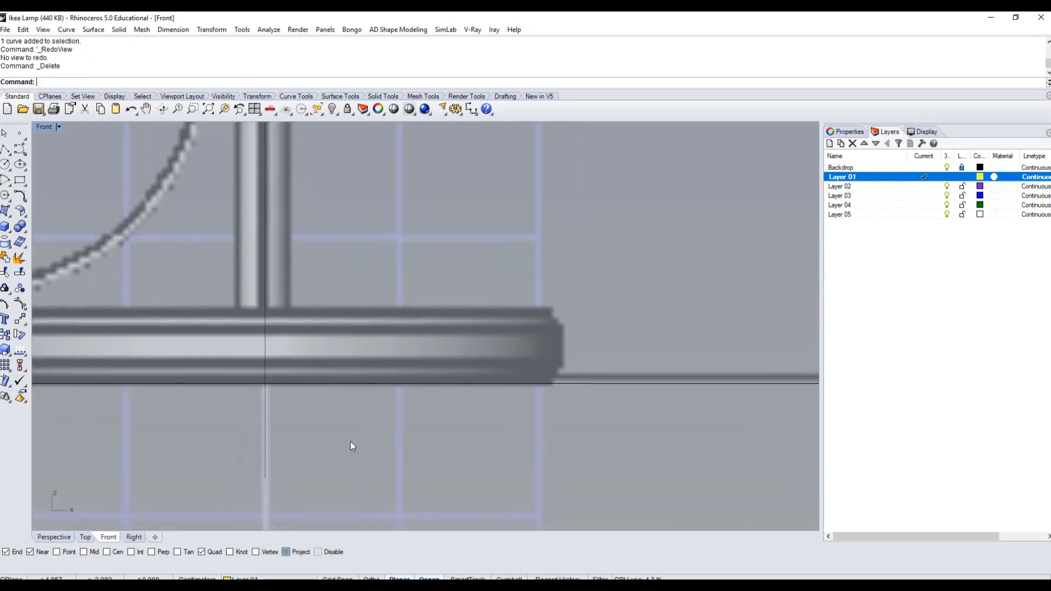
left_click(4, 150)
scroll(223, 300, "up", 3)
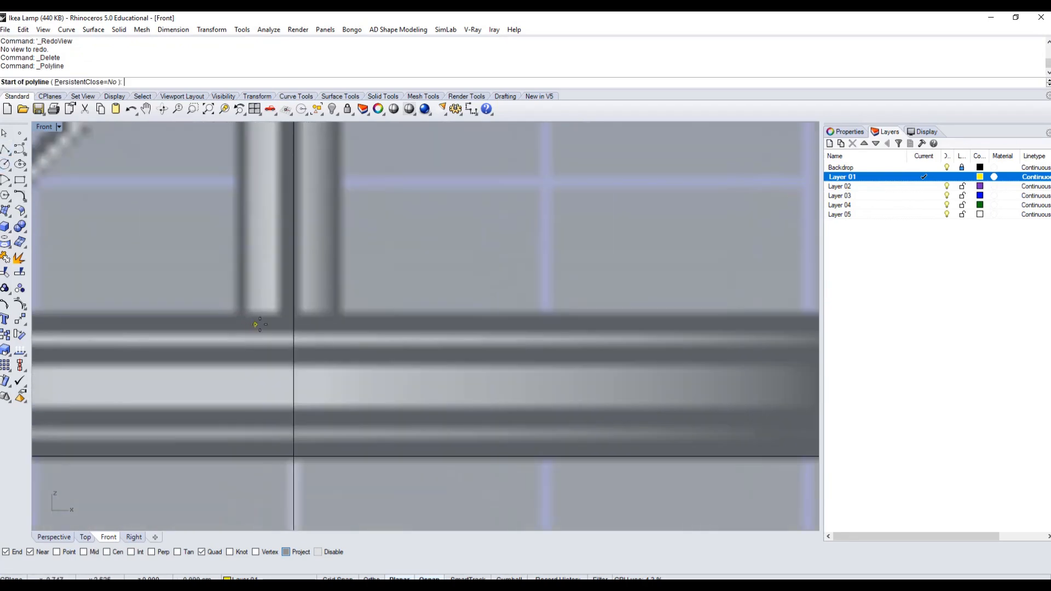
left_click(182, 323)
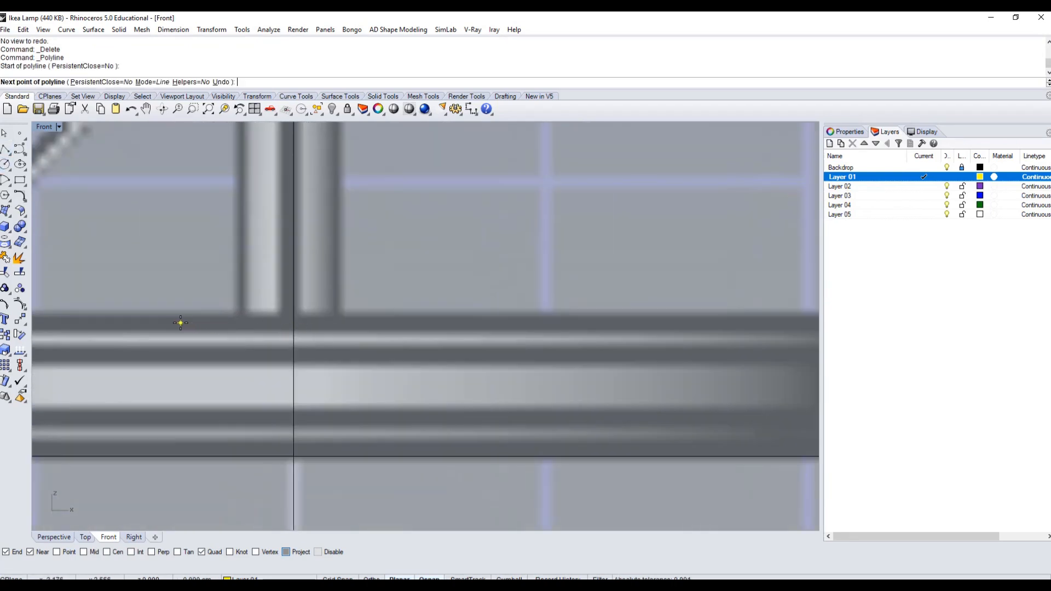
scroll(458, 334, "down", 3)
scroll(432, 342, "up", 4)
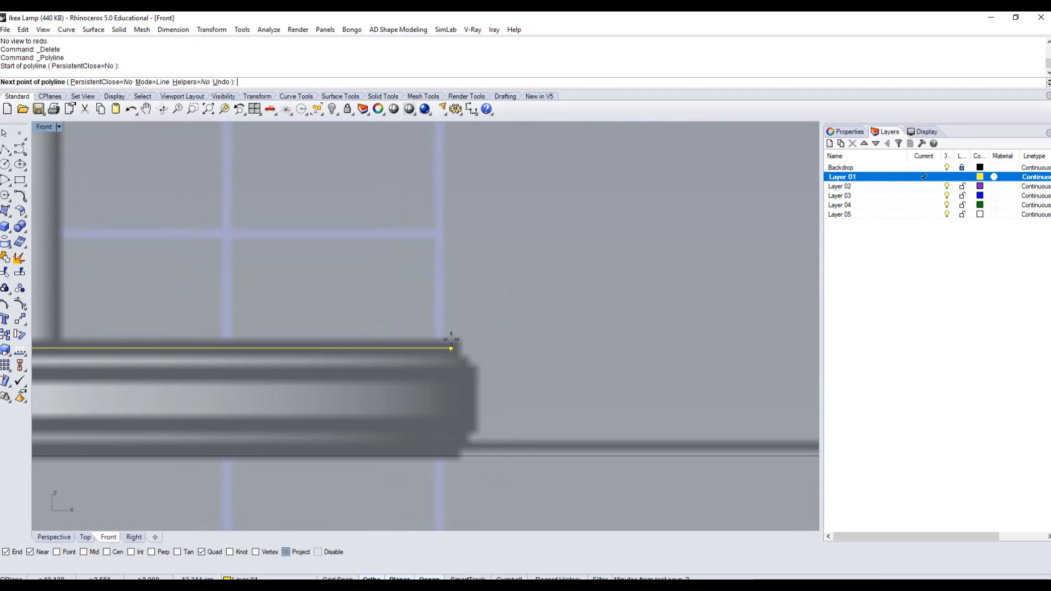
left_click(457, 341)
right_click(455, 344)
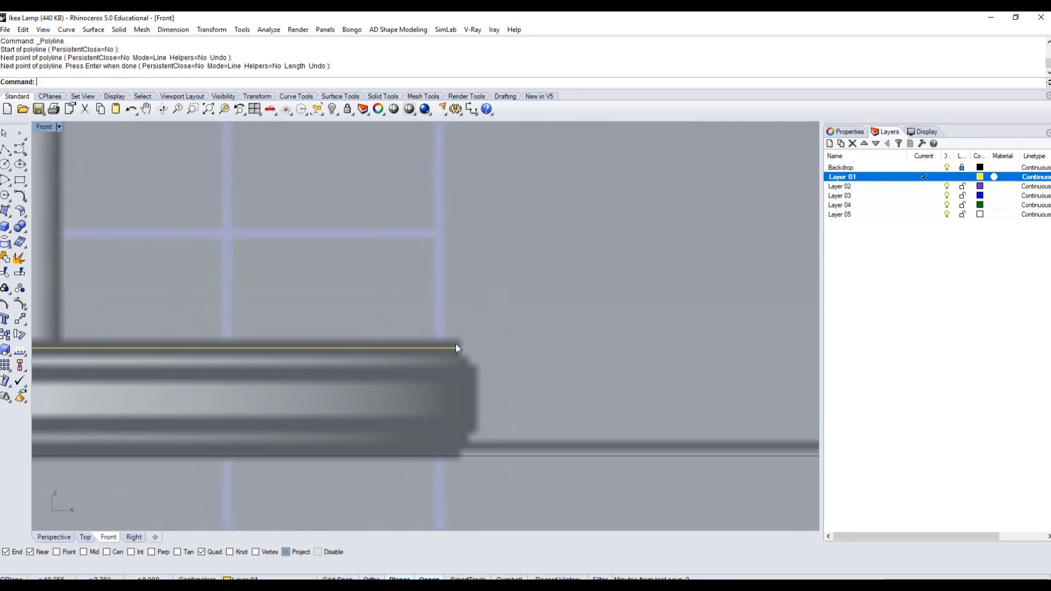
Copy the horizontal line straight down from its inner endpoint to the lower edge of the lamp base.
right_click_drag(459, 380, 471, 365)
scroll(471, 364, "down", 5)
right_click_drag(234, 359, 282, 342)
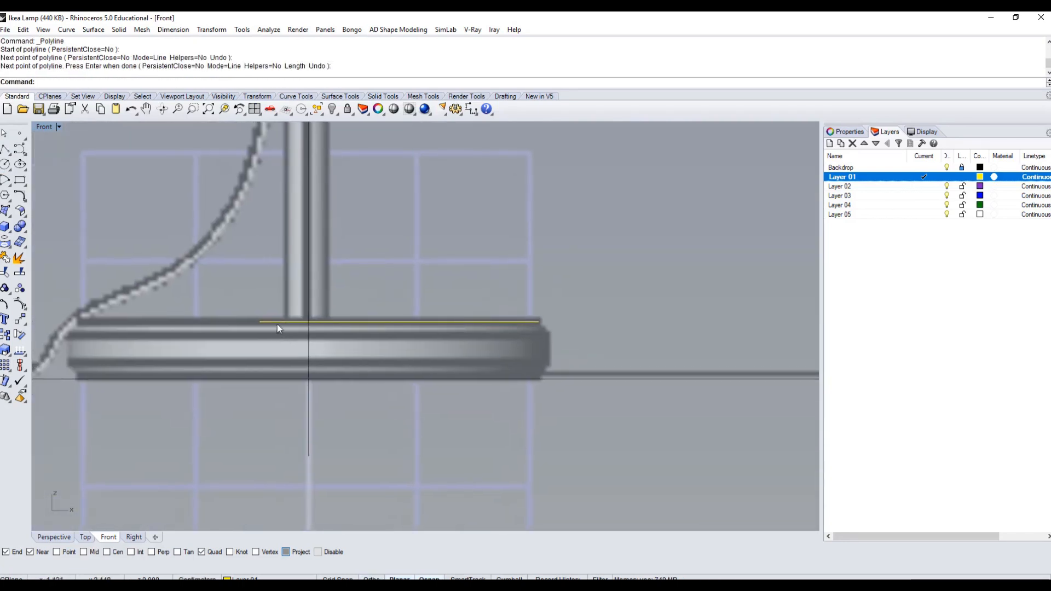
left_click(277, 323)
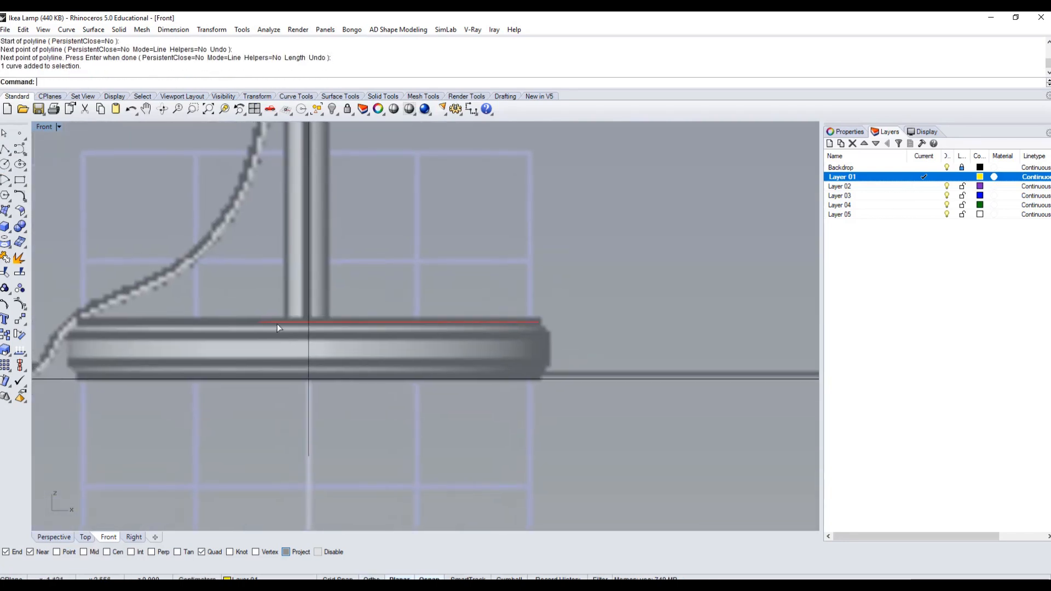
left_click(5, 334)
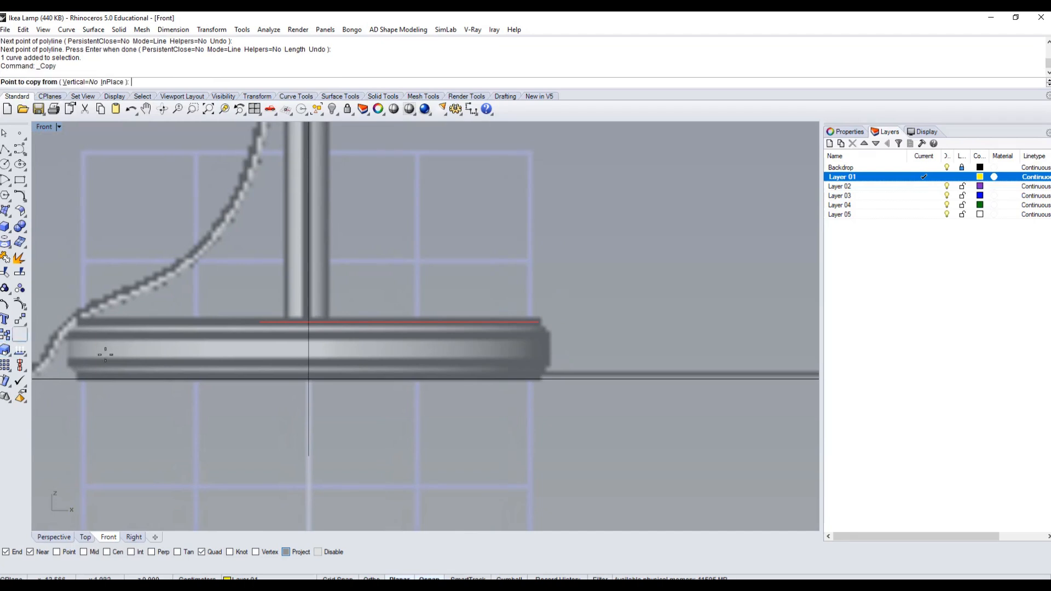
left_click(260, 322)
scroll(257, 352, "up", 3)
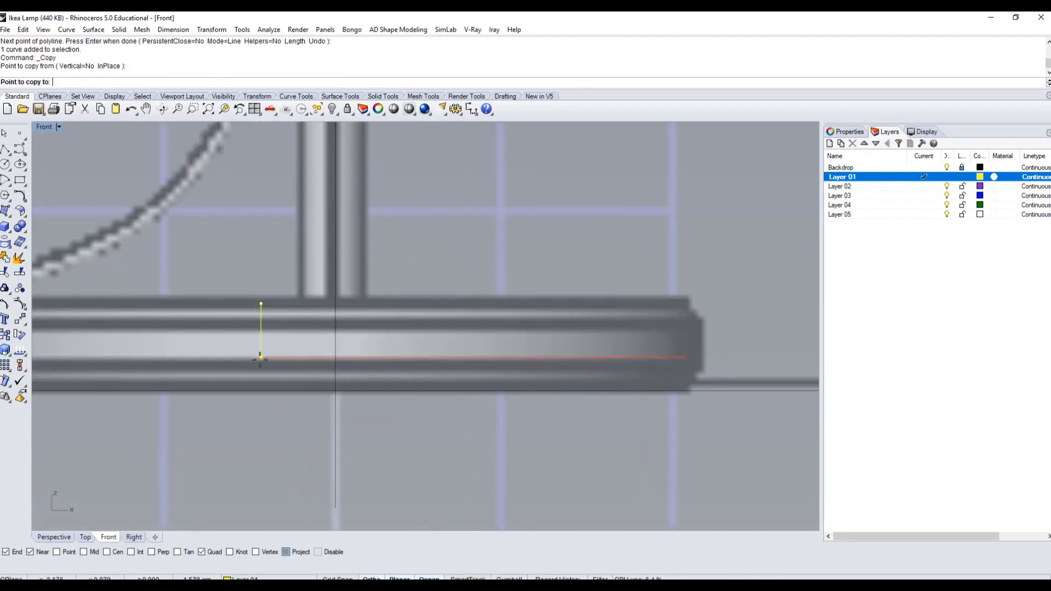
left_click(261, 388)
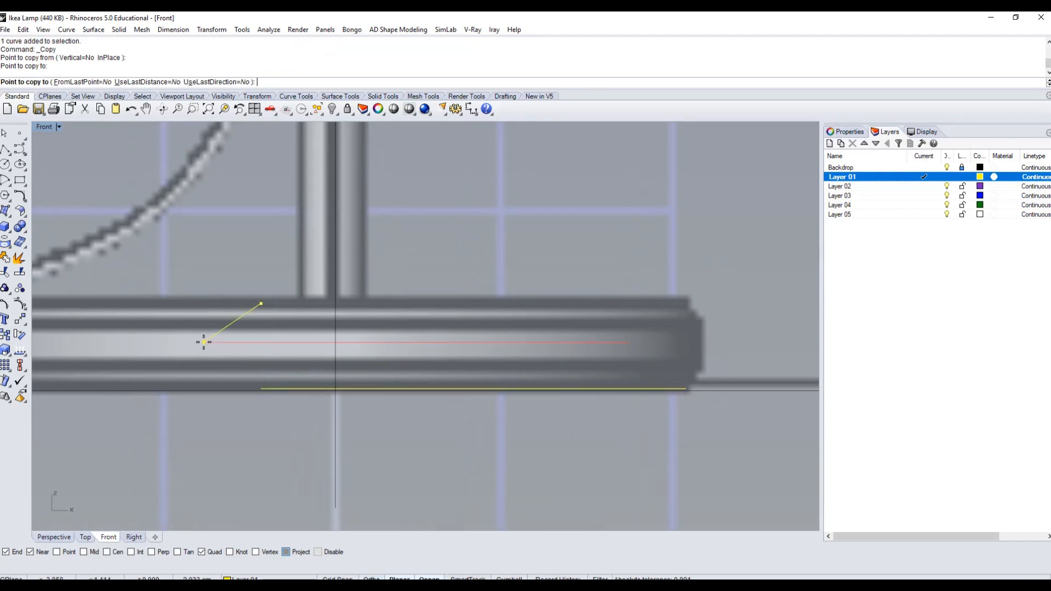
key("Return")
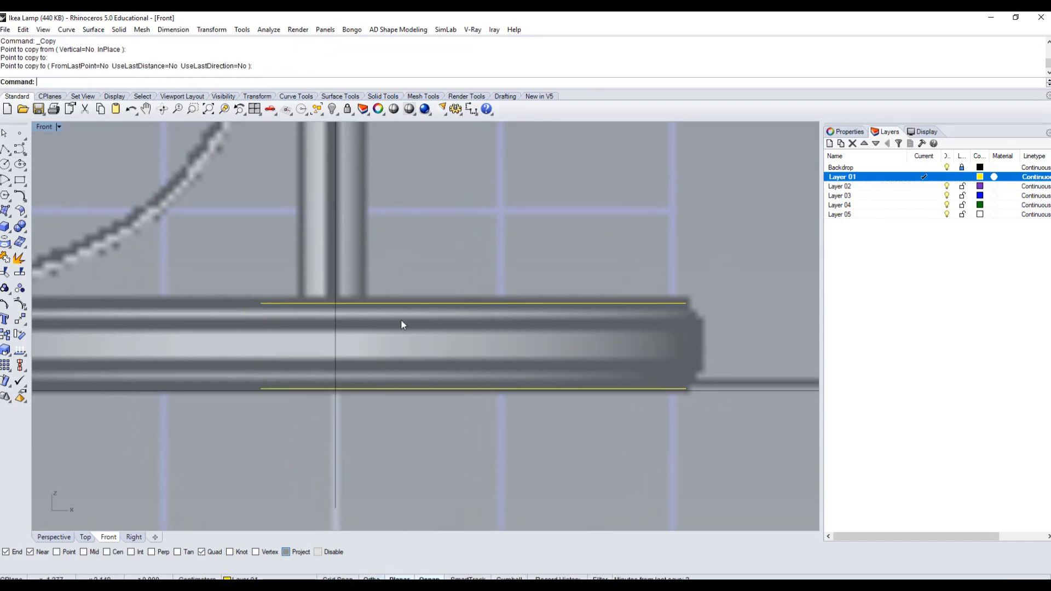
Start a point object with the one-shot Between snap and turn off the Near and Project object snaps.
right_click_drag(685, 361, 586, 361)
scroll(595, 314, "up", 6)
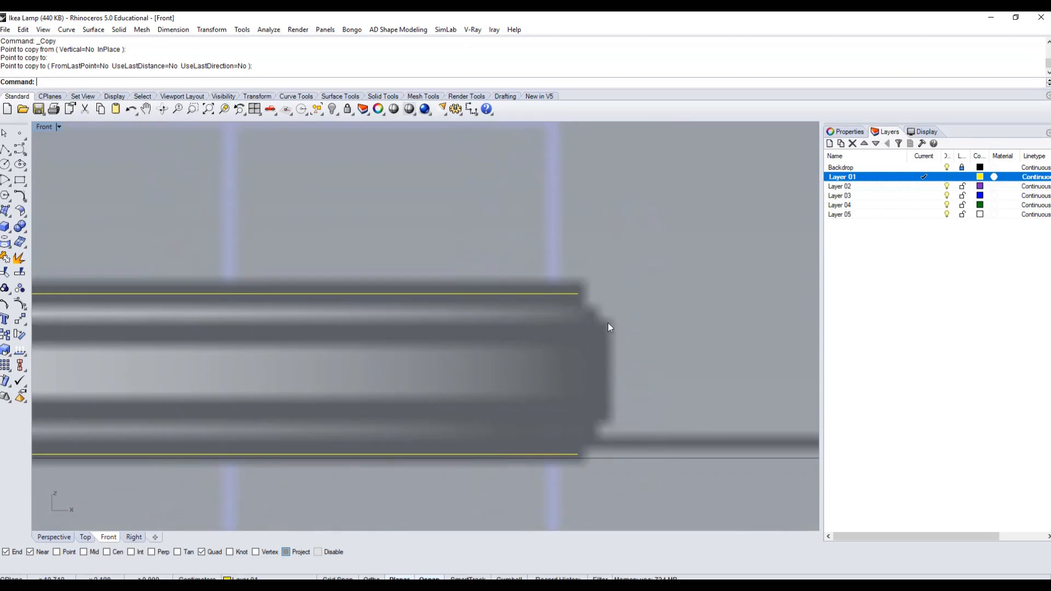
scroll(607, 323, "down", 2)
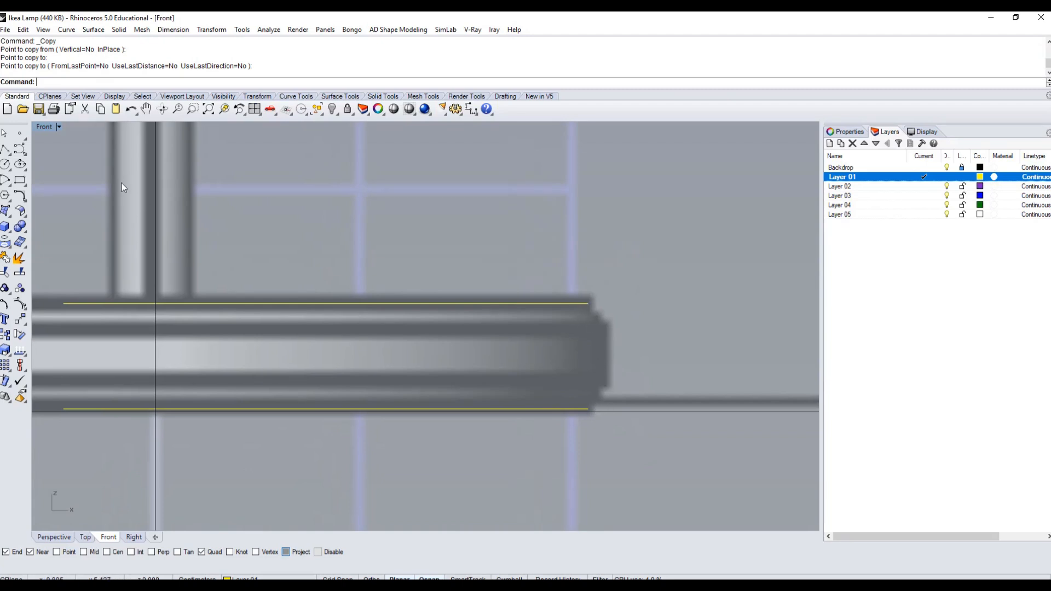
left_click(20, 135)
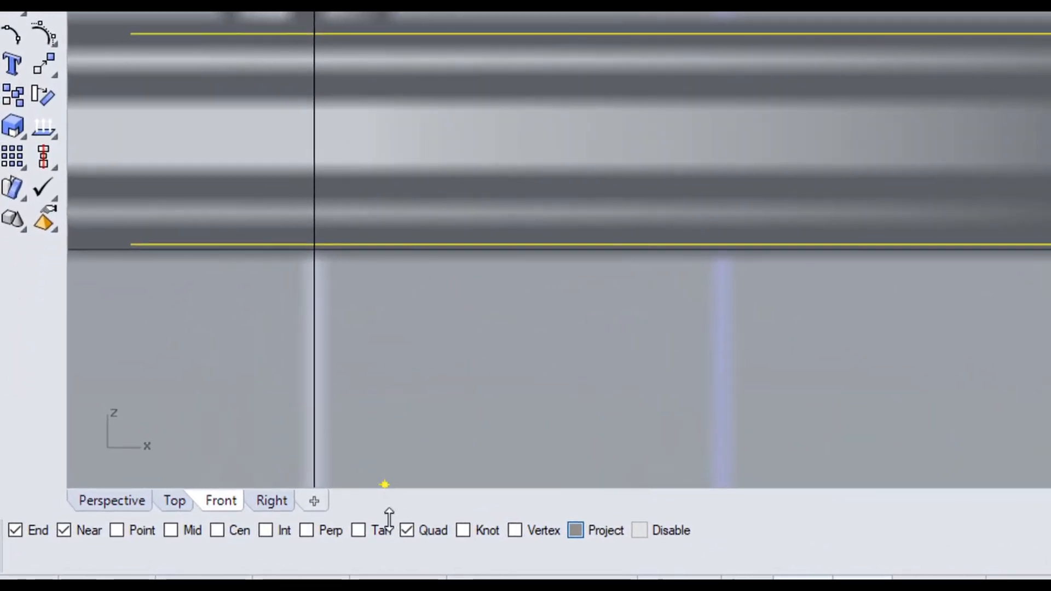
key("ctrl")
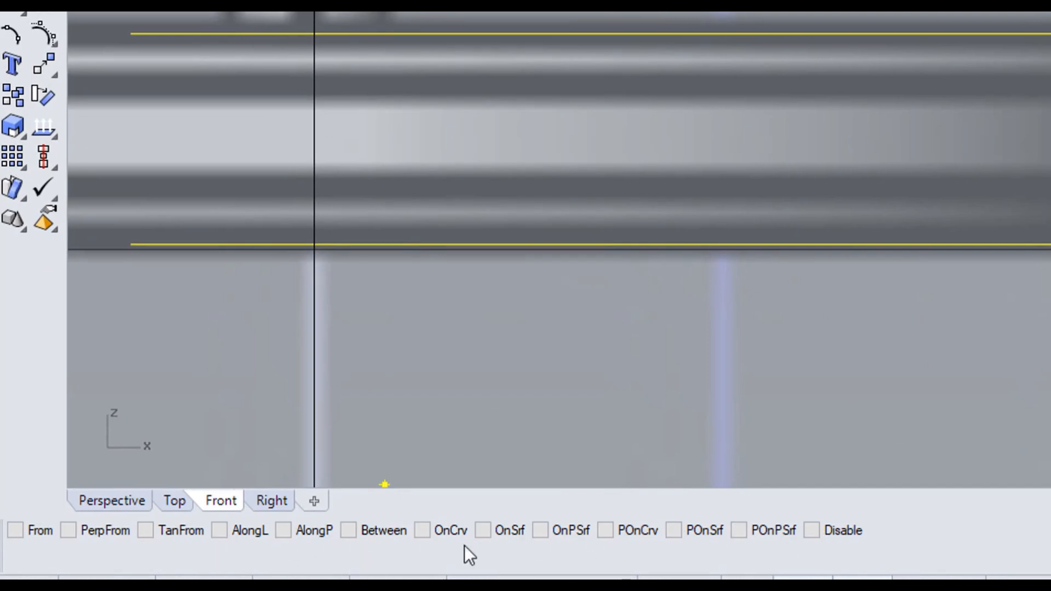
left_click(377, 531)
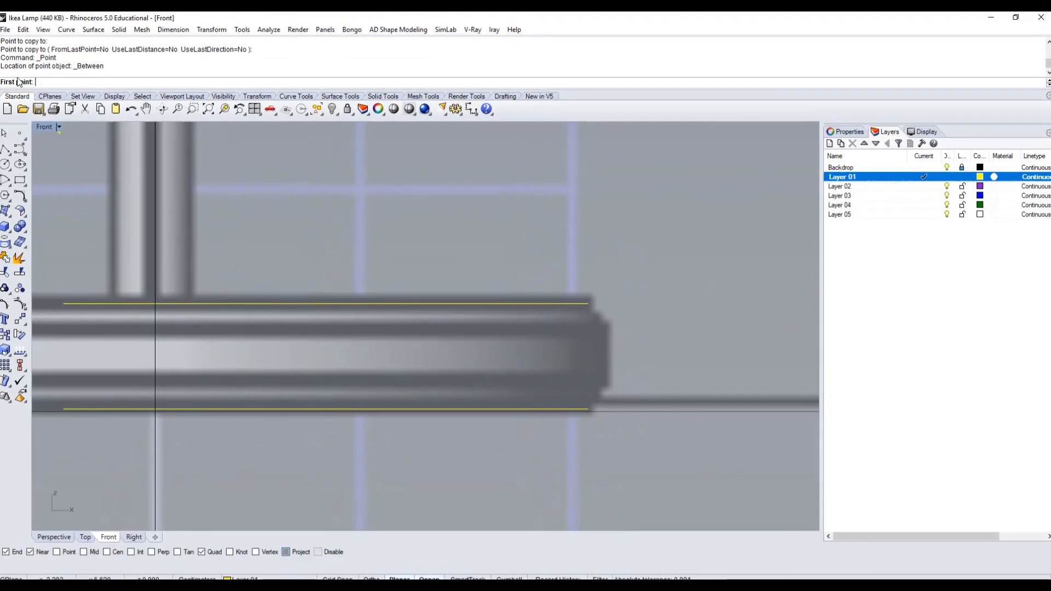
left_click(31, 552)
left_click(284, 552)
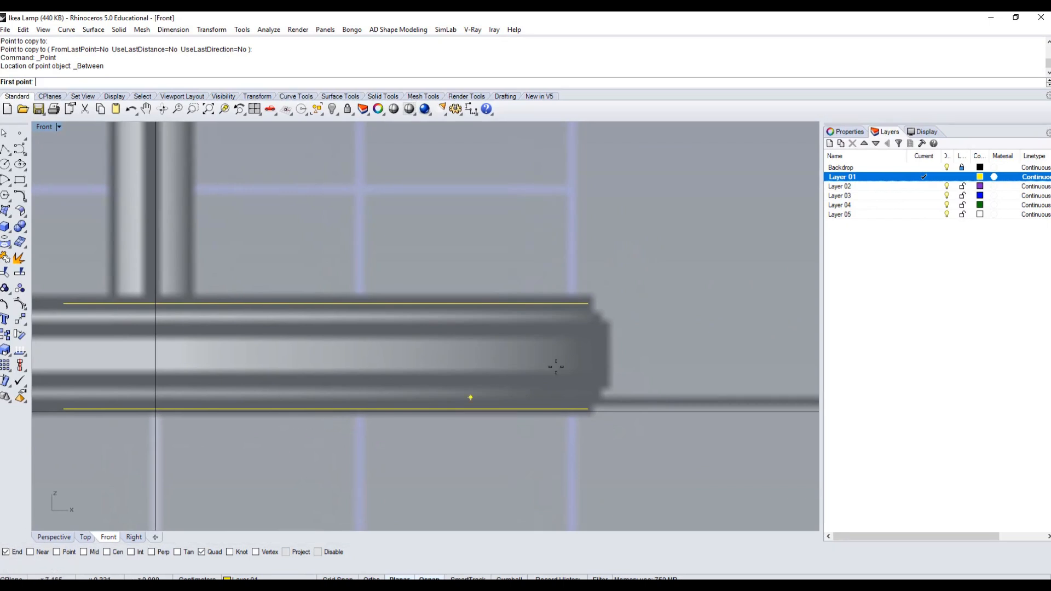
Place the point midway between the outer endpoints of the upper and lower base lines, and undo it.
left_click(588, 304)
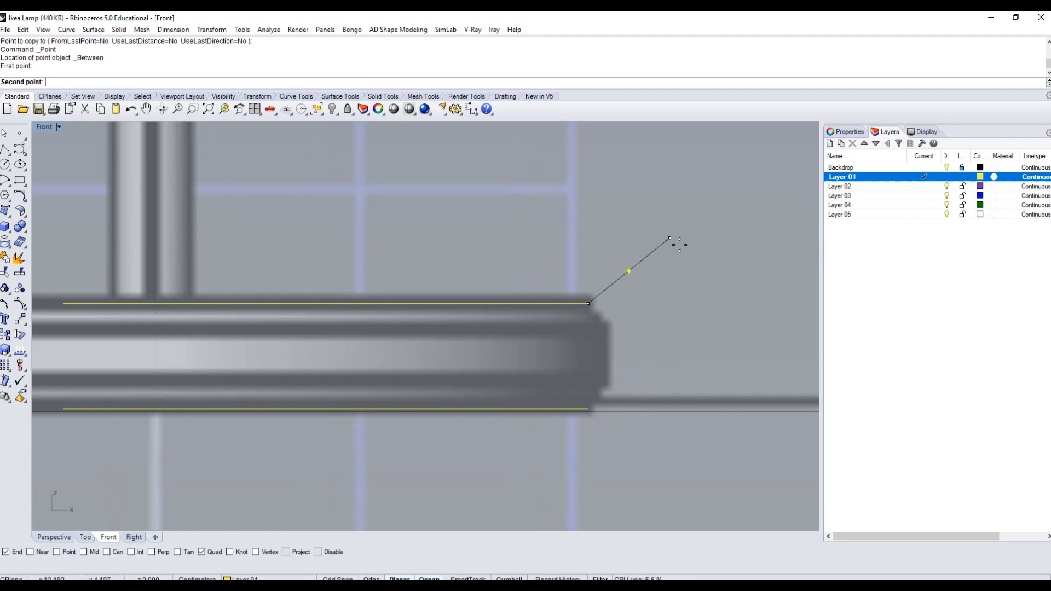
left_click(589, 409)
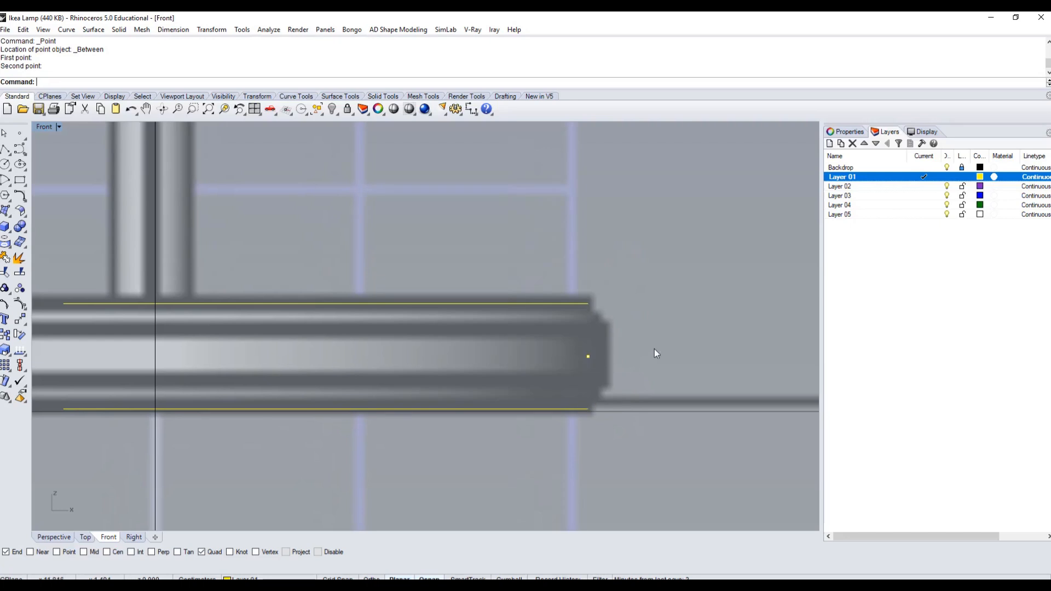
key("ctrl+z")
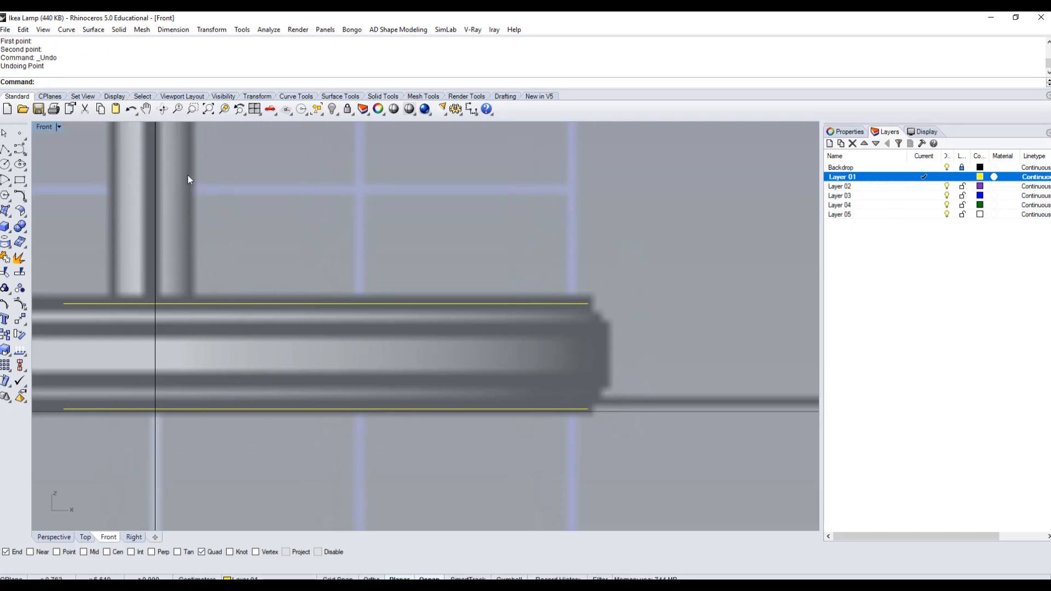
Use the Between snap to place a point halfway between the outer endpoints of the two horizontal base lines.
left_click(20, 134)
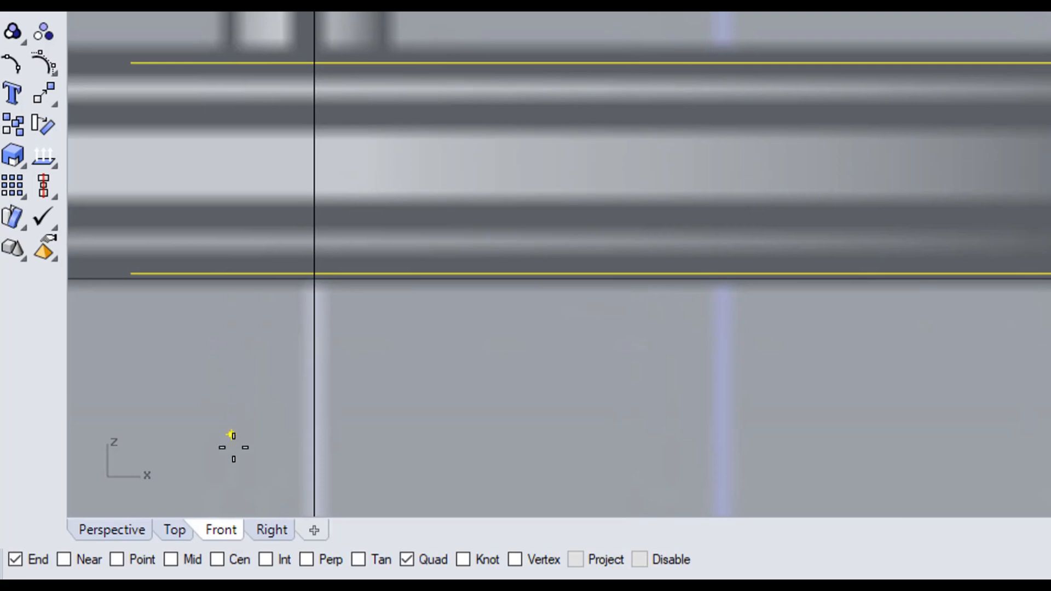
key("ctrl")
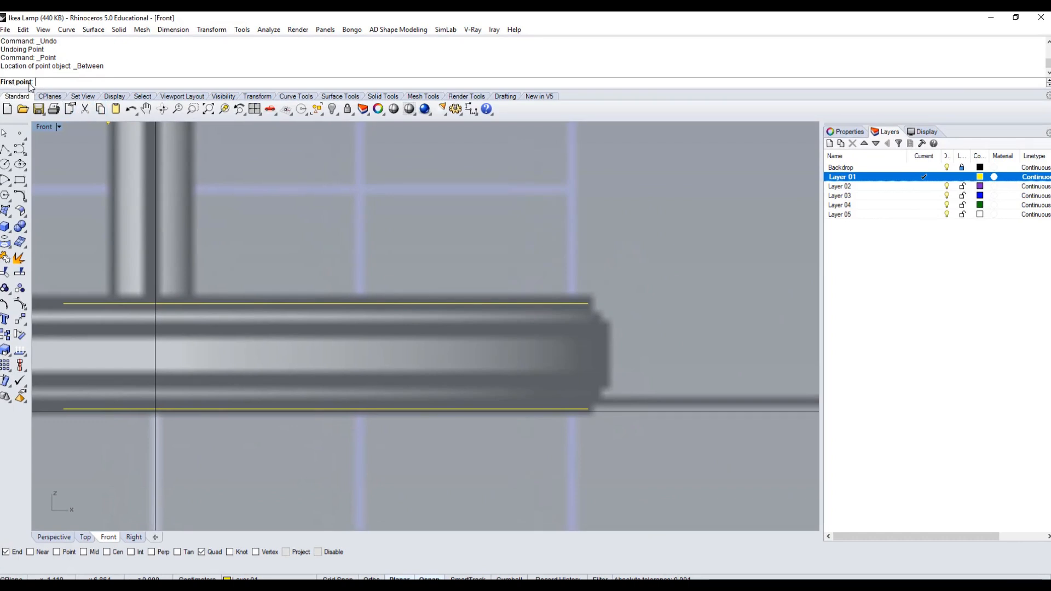
left_click(590, 303)
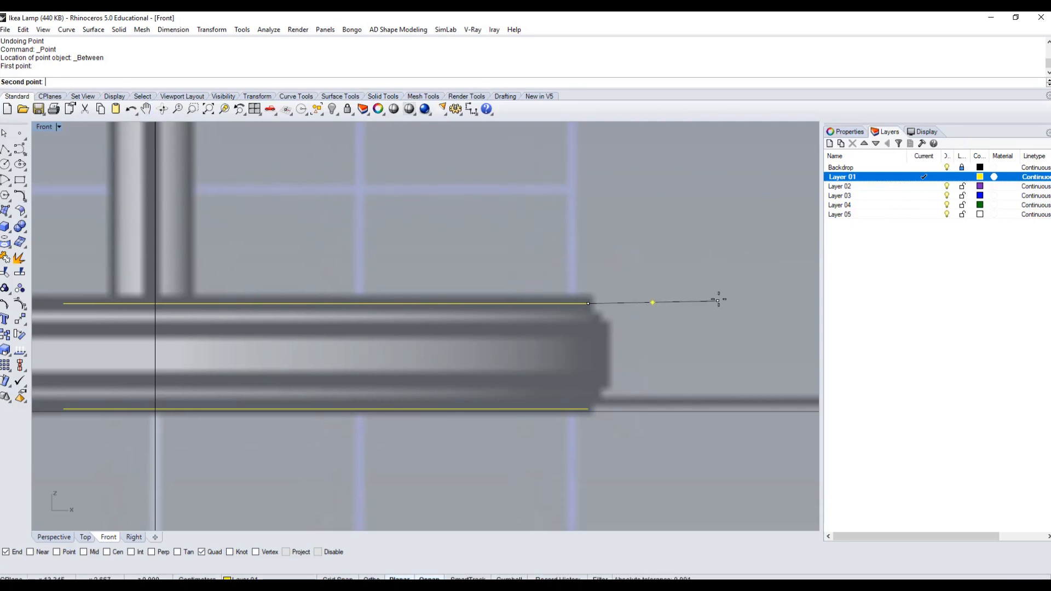
left_click(588, 408)
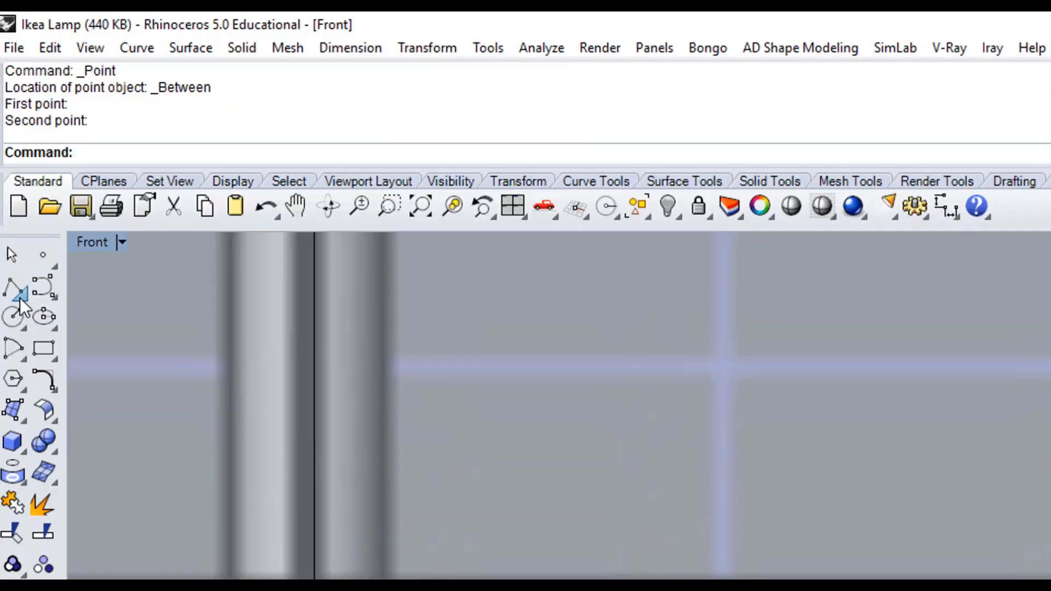
With the Point snap on, draw a both-sides vertical line about 1.4 cm long centered on the helper point, and delete the point.
left_click(22, 297)
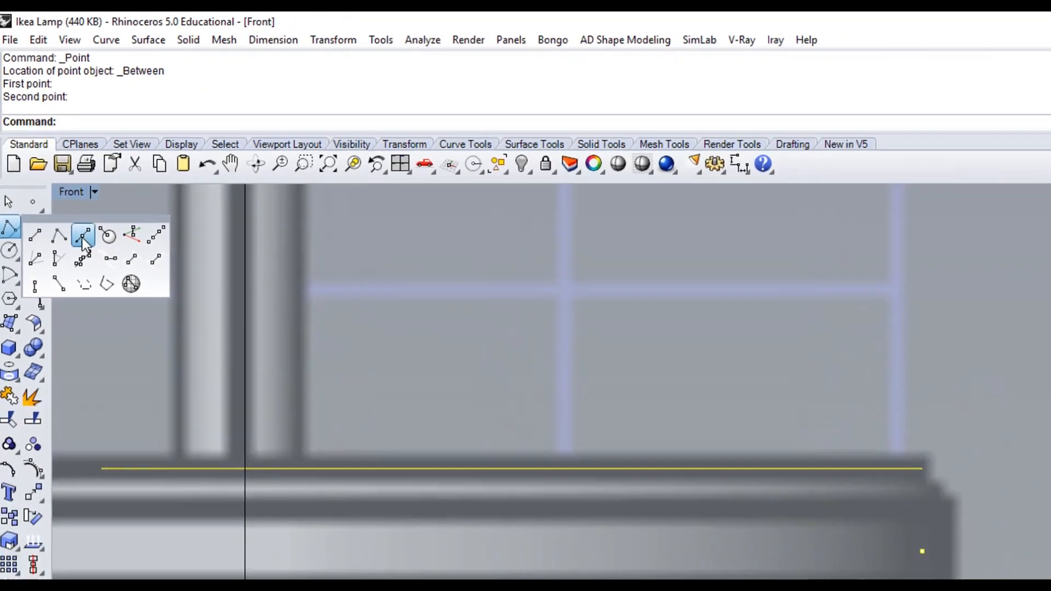
left_click(107, 300)
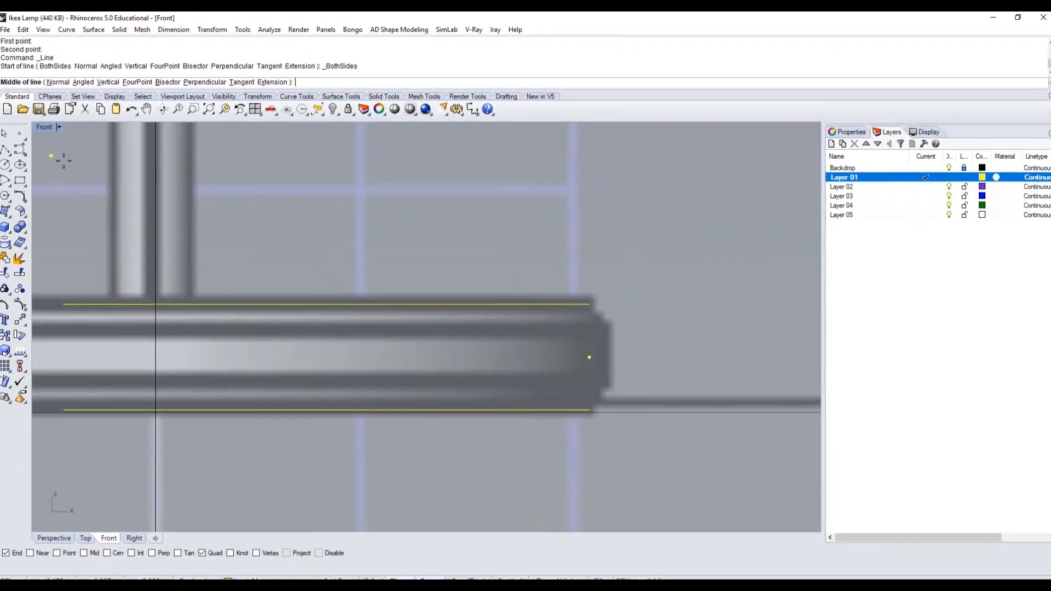
left_click(69, 552)
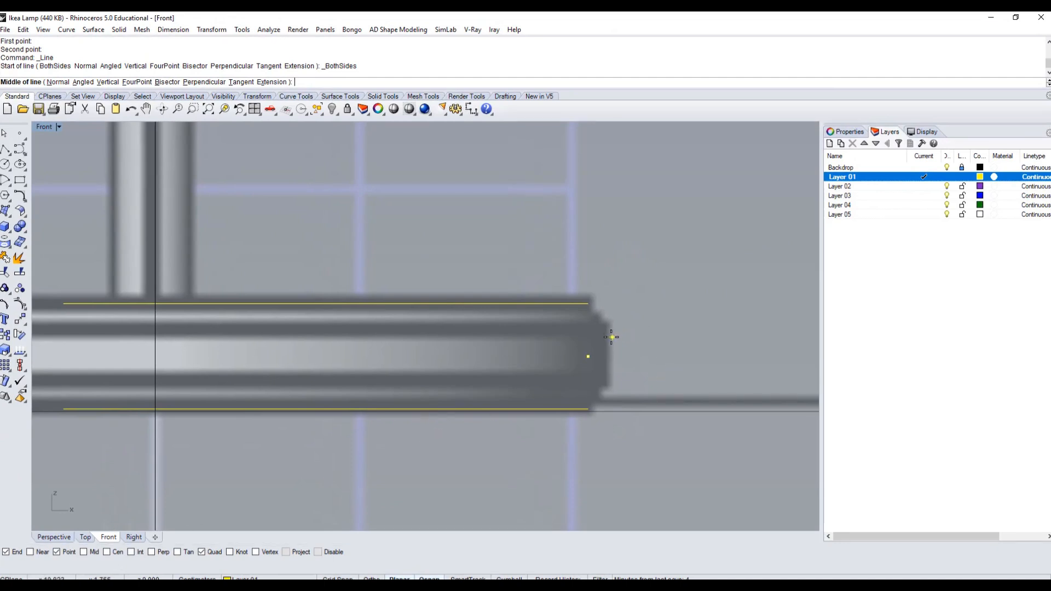
left_click(591, 356)
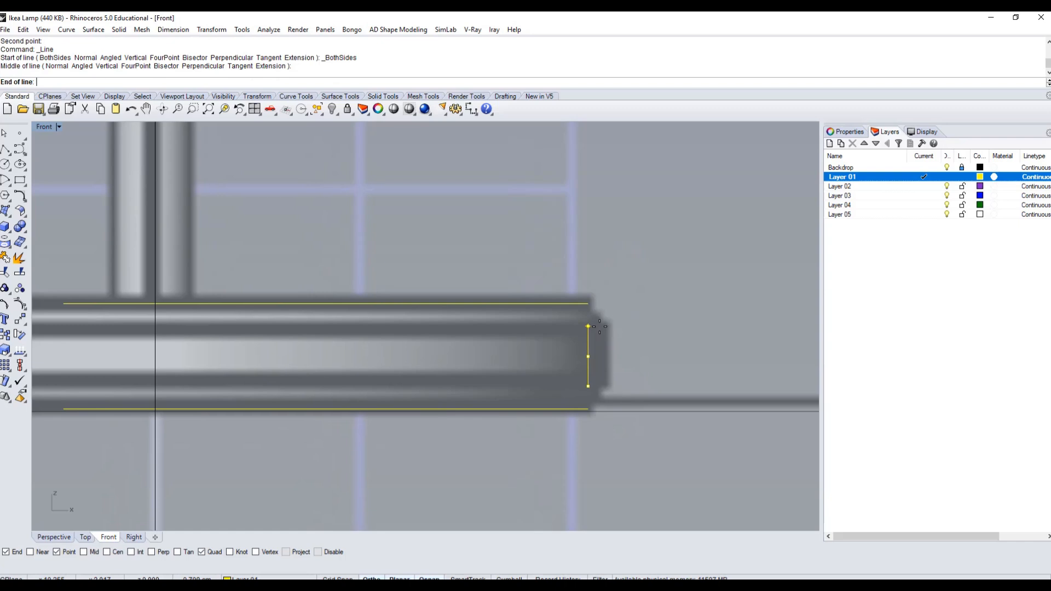
left_click(600, 327)
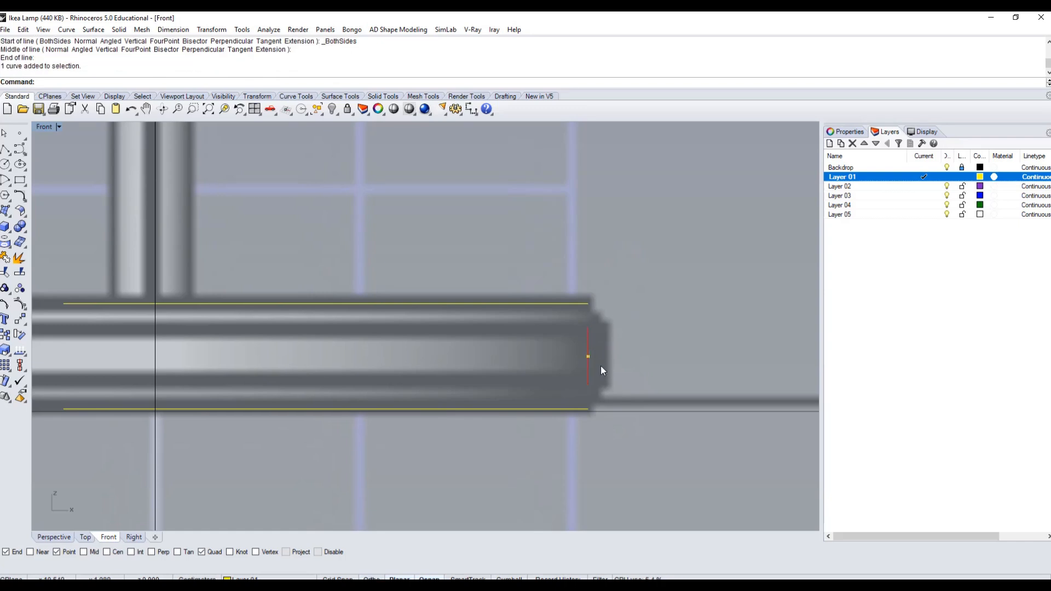
left_click_drag(606, 366, 606, 366)
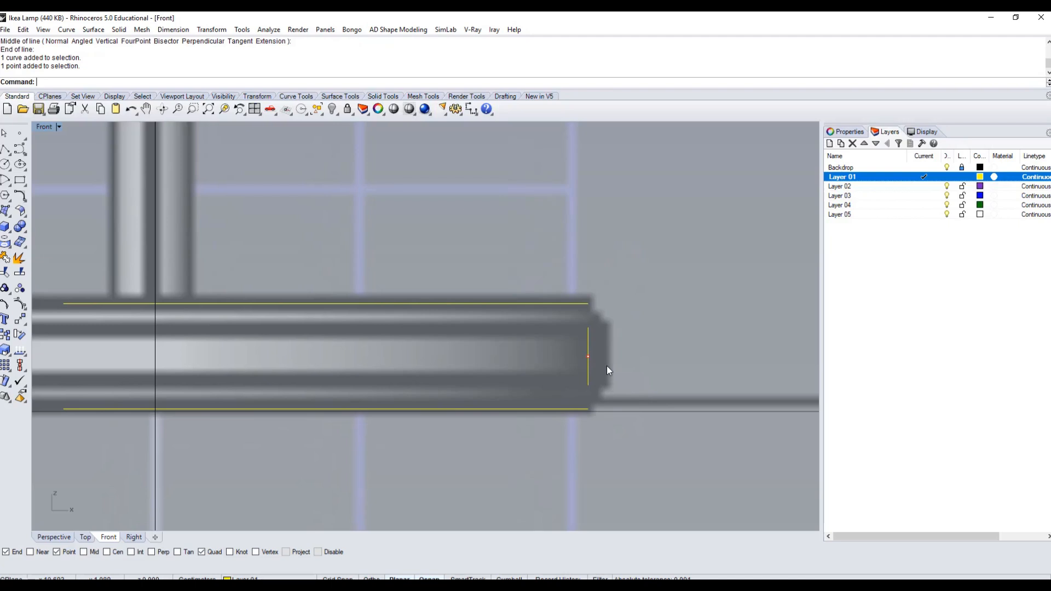
key("Delete")
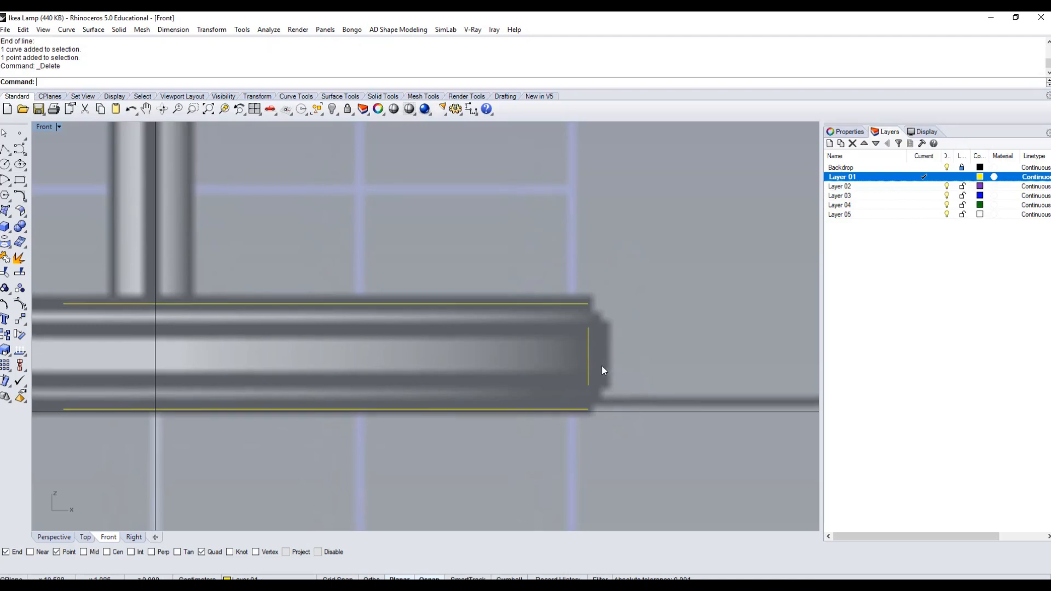
Turn on the Gumball and move the short vertical line horizontally outward to the outermost edge of the lamp base.
left_click(587, 363)
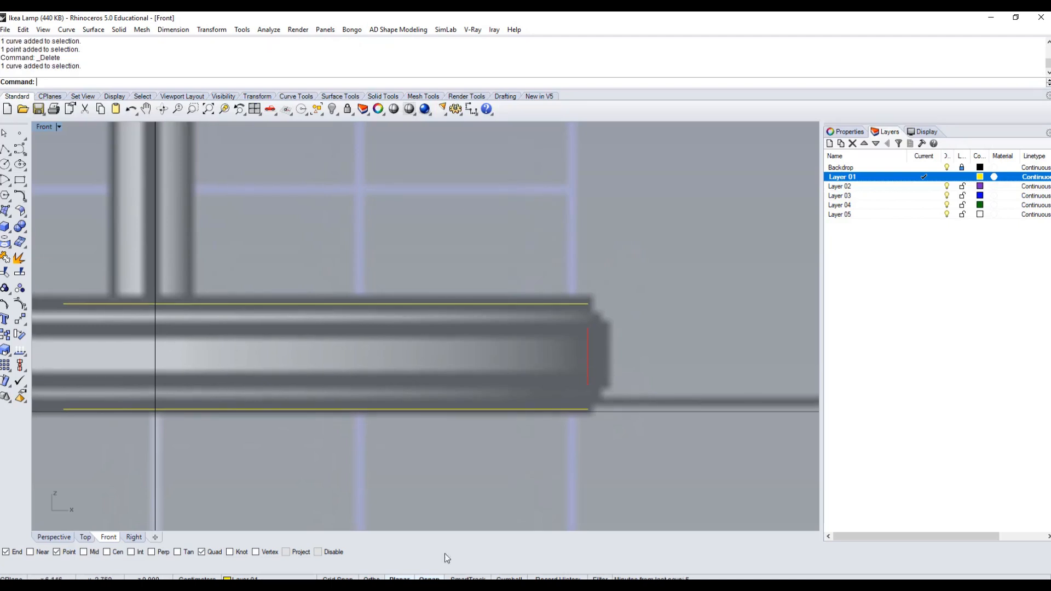
left_click(509, 577)
scroll(644, 364, "up", 5)
left_click_drag(517, 343, 572, 346)
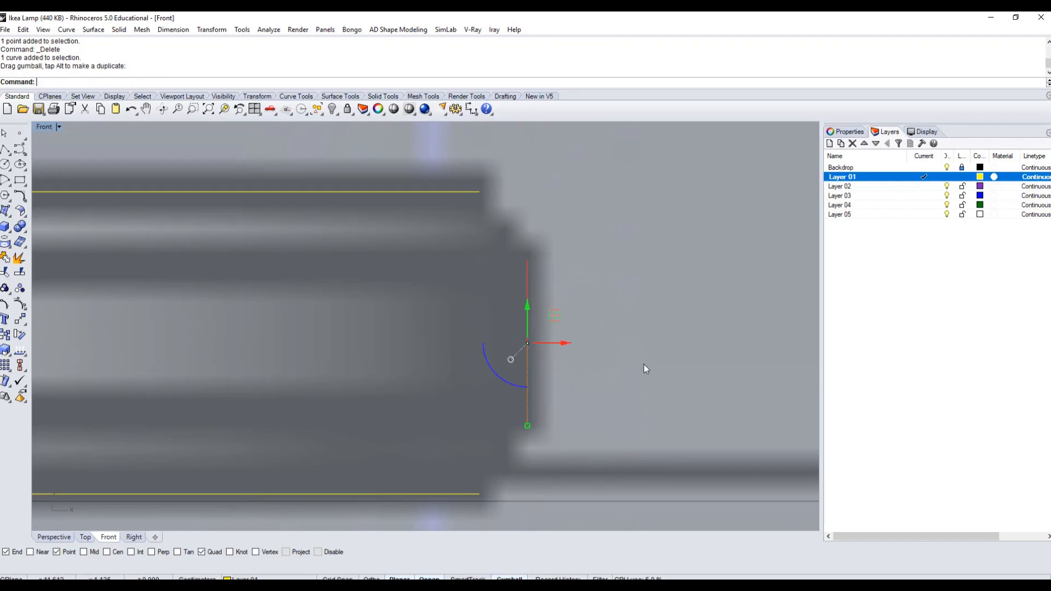
left_click(644, 365)
scroll(415, 313, "down", 3)
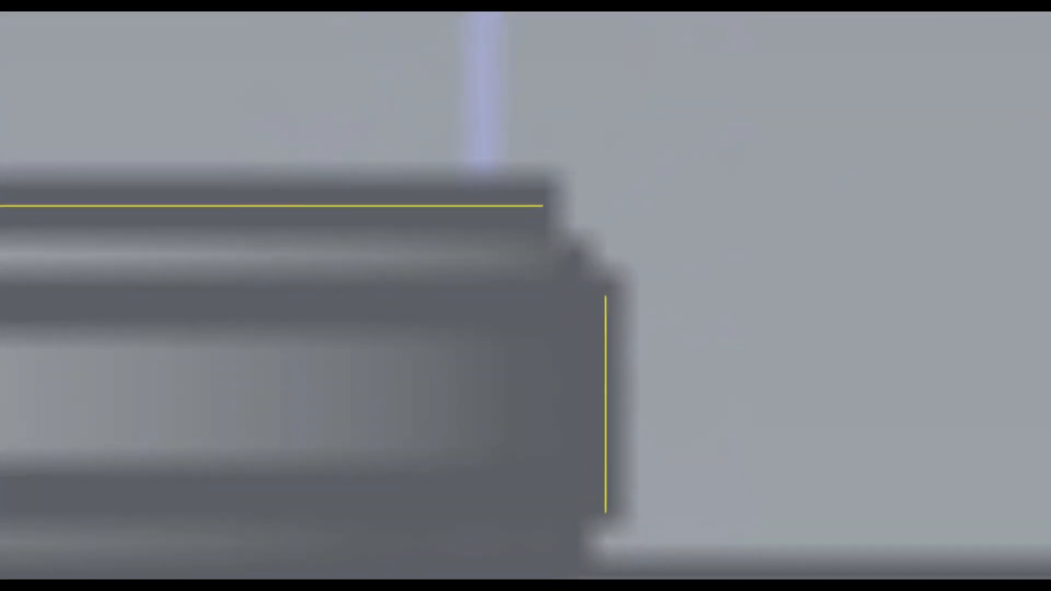
Draw a concave start, end, direction arc from the upper line's outer end to the vertical line's upper end, starting straight down.
left_click(7, 180)
left_click(107, 241)
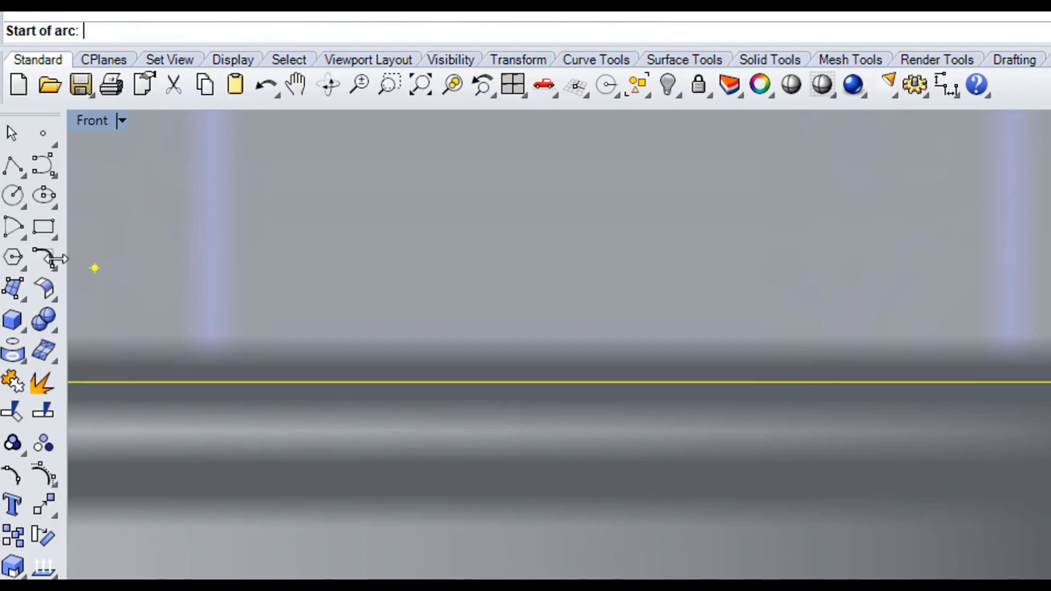
left_click(21, 238)
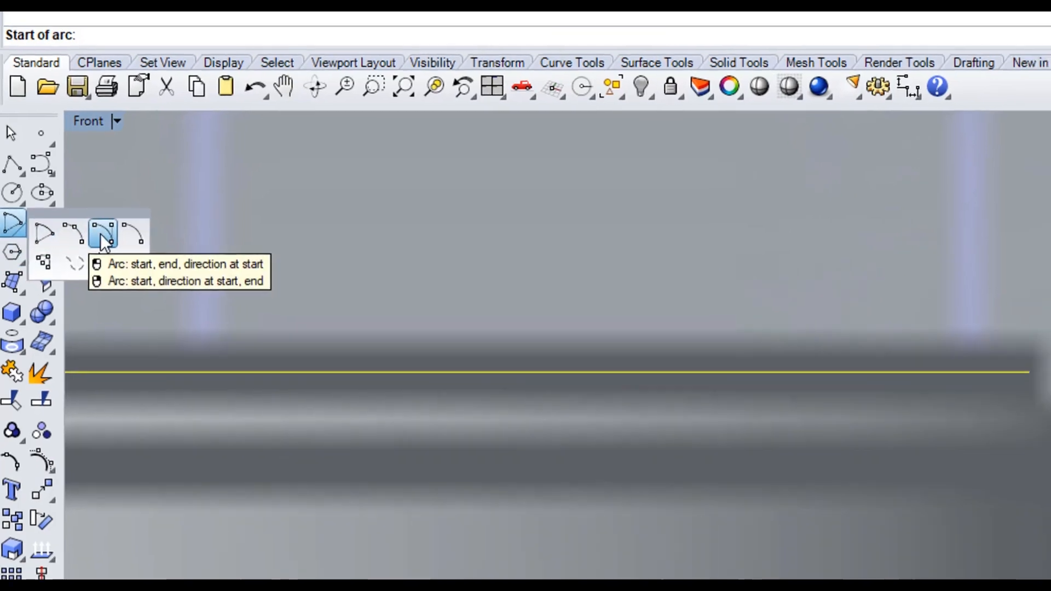
left_click(106, 241)
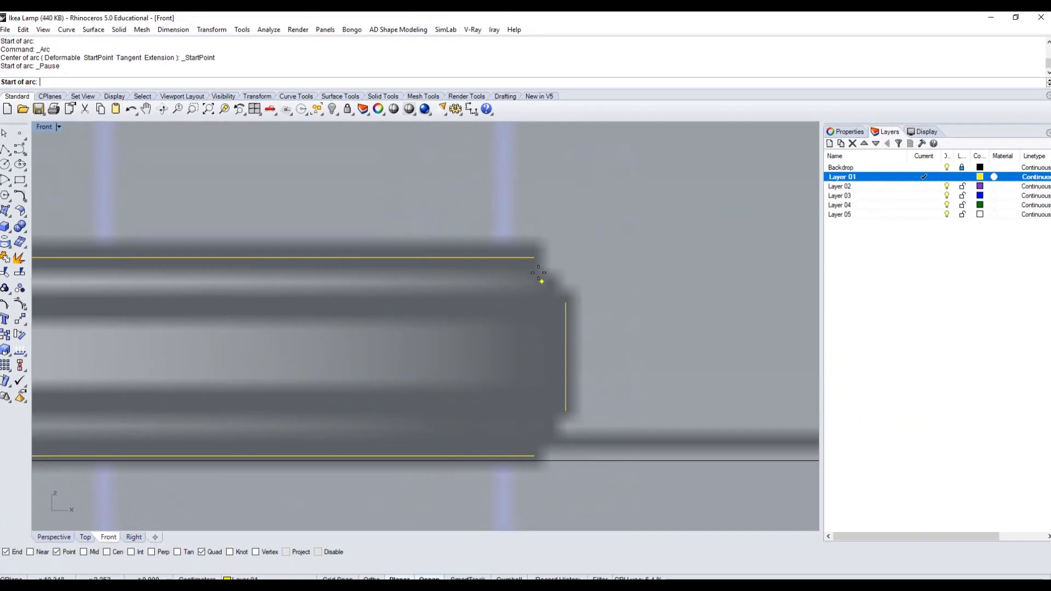
left_click(534, 258)
left_click(566, 302)
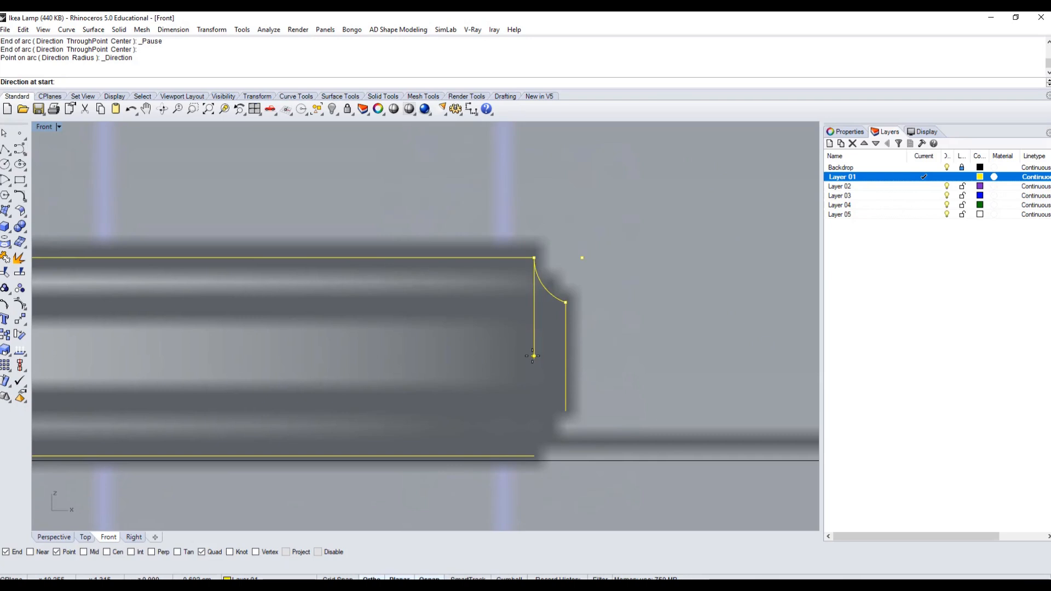
key("Escape")
Mirror the arc to the lower corner across a horizontal plane through the vertical line's midpoint, using only the Mid and Quad snaps.
left_click(540, 287)
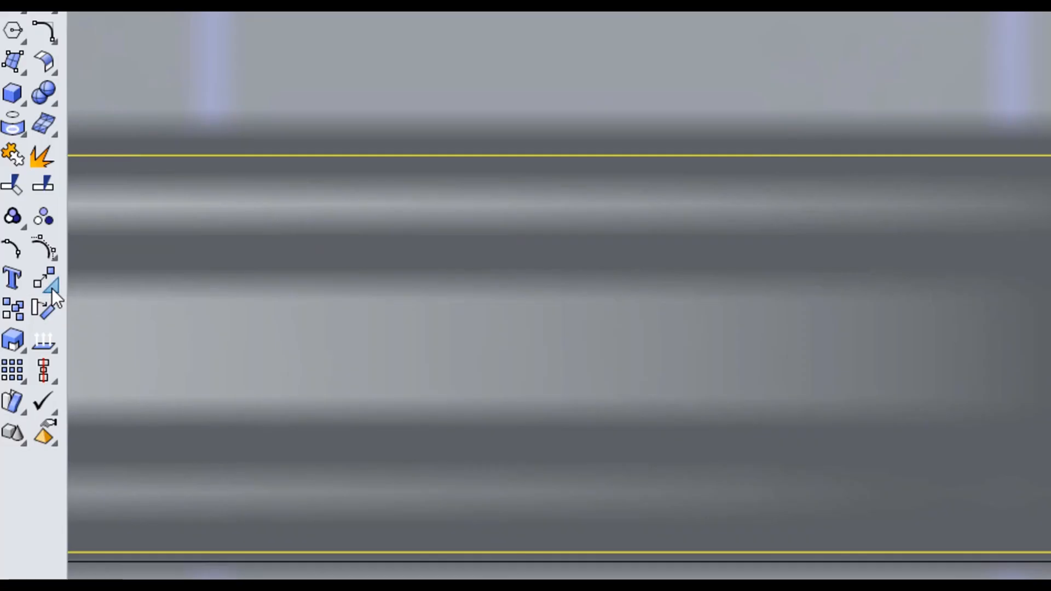
left_click(53, 287)
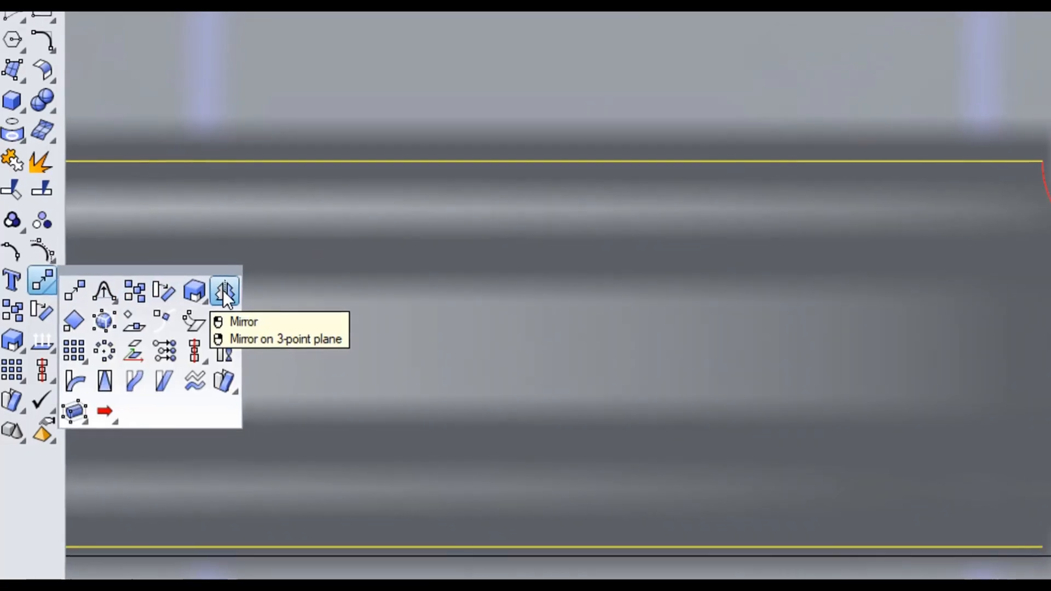
left_click(229, 287)
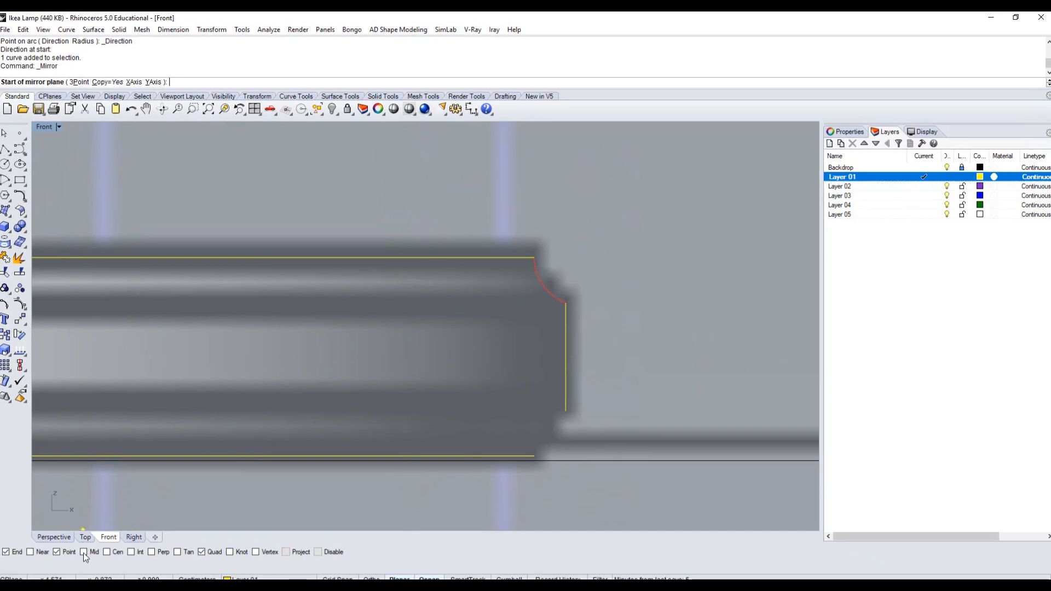
left_click(67, 553)
left_click(14, 553)
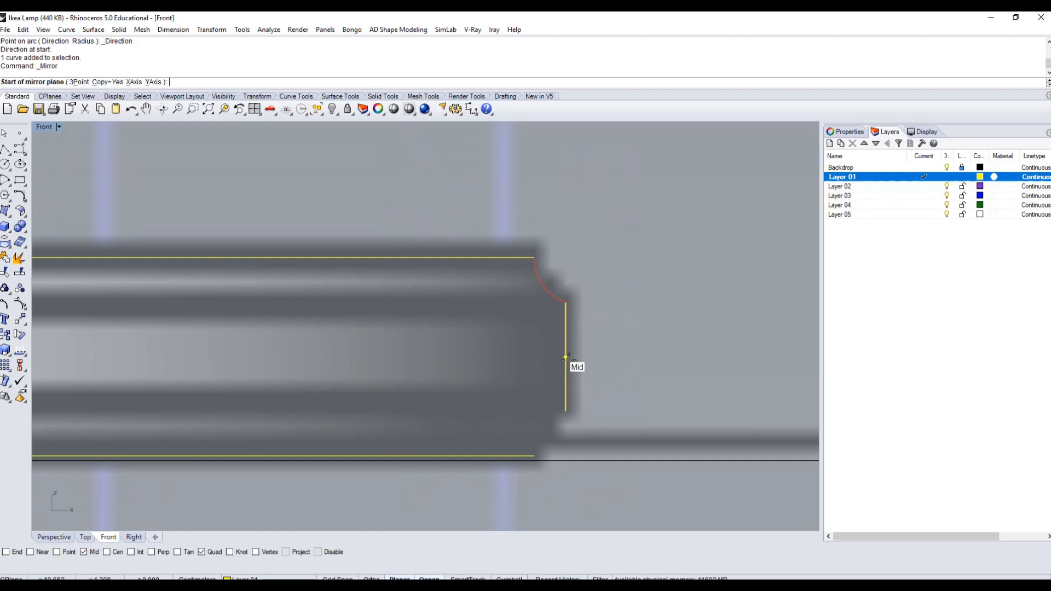
left_click(566, 357)
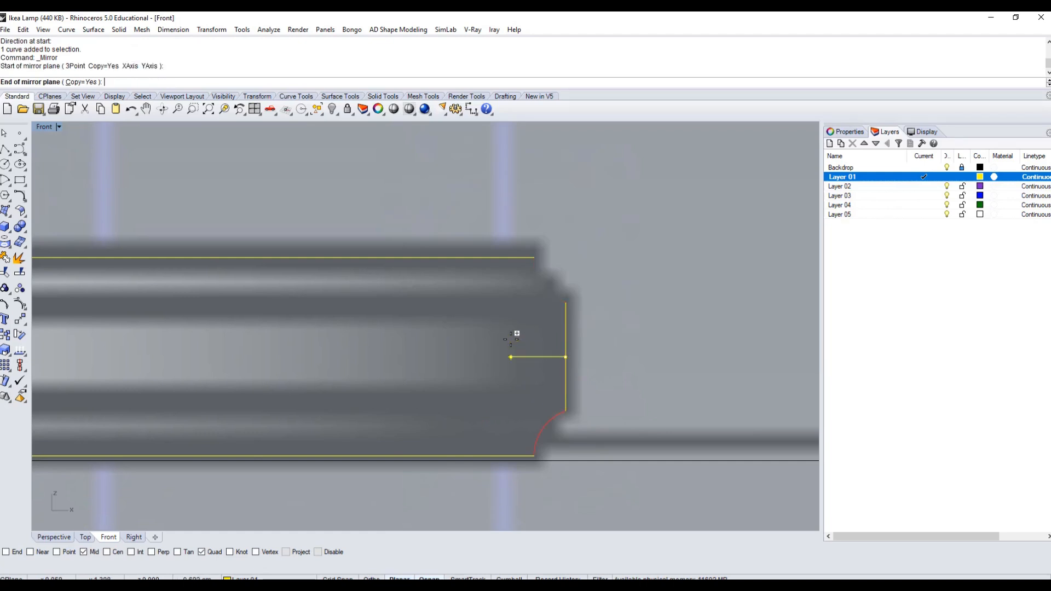
left_click(329, 357)
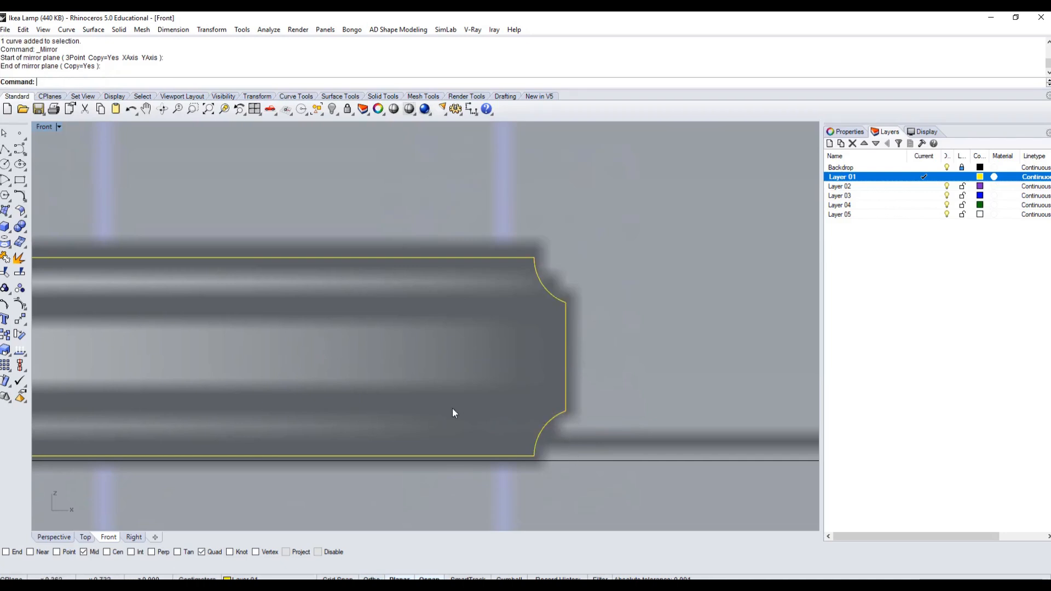
scroll(452, 409, "down", 5)
scroll(545, 360, "up", 3)
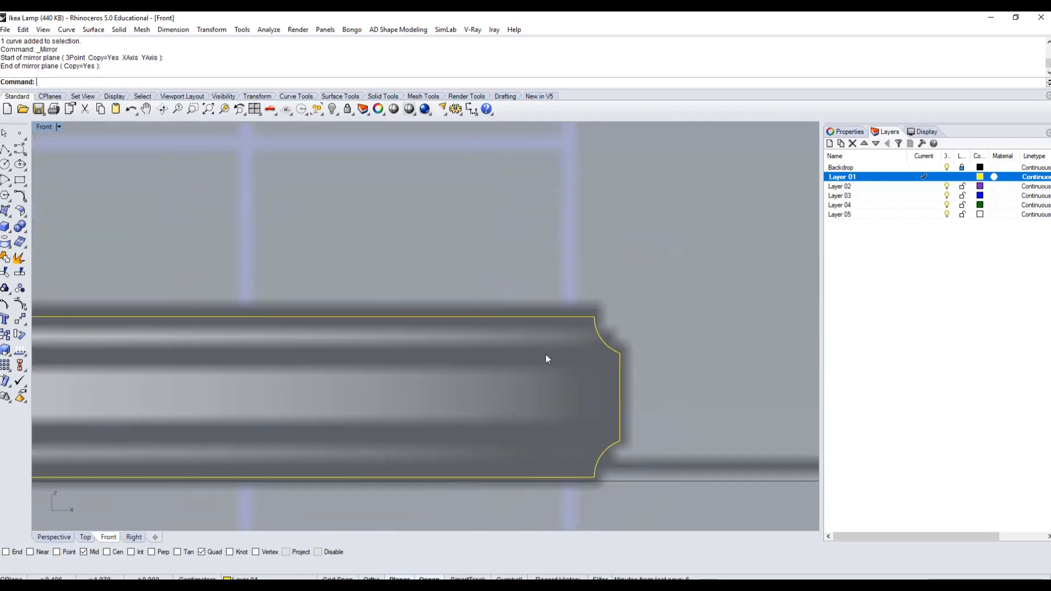
scroll(577, 346, "down", 4)
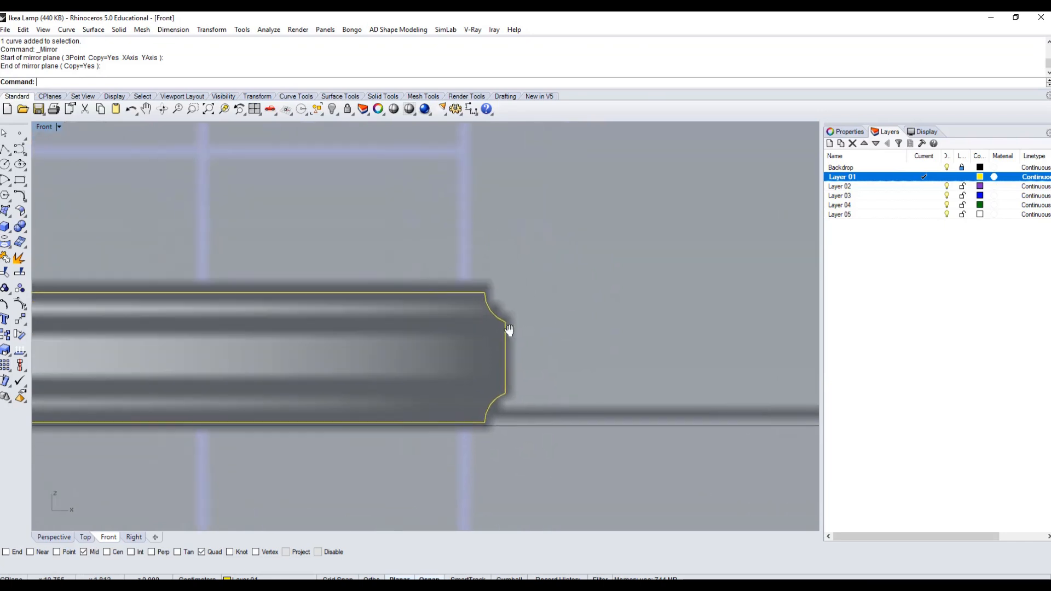
Hide the Backdrop layer and show the grid with its axes in the Front viewport.
right_click_drag(396, 338, 420, 347)
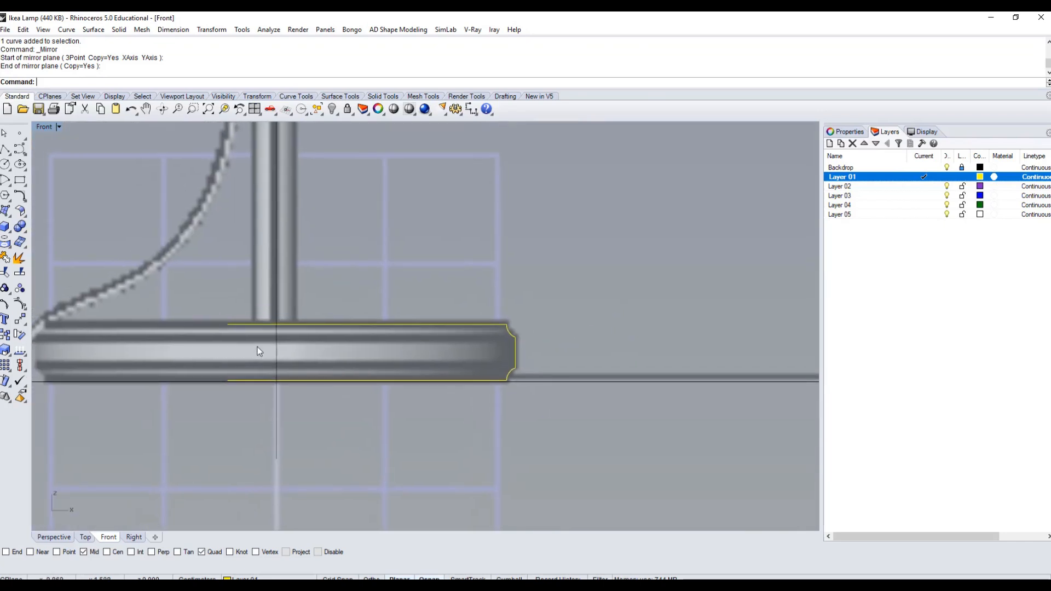
scroll(259, 351, "down", 3)
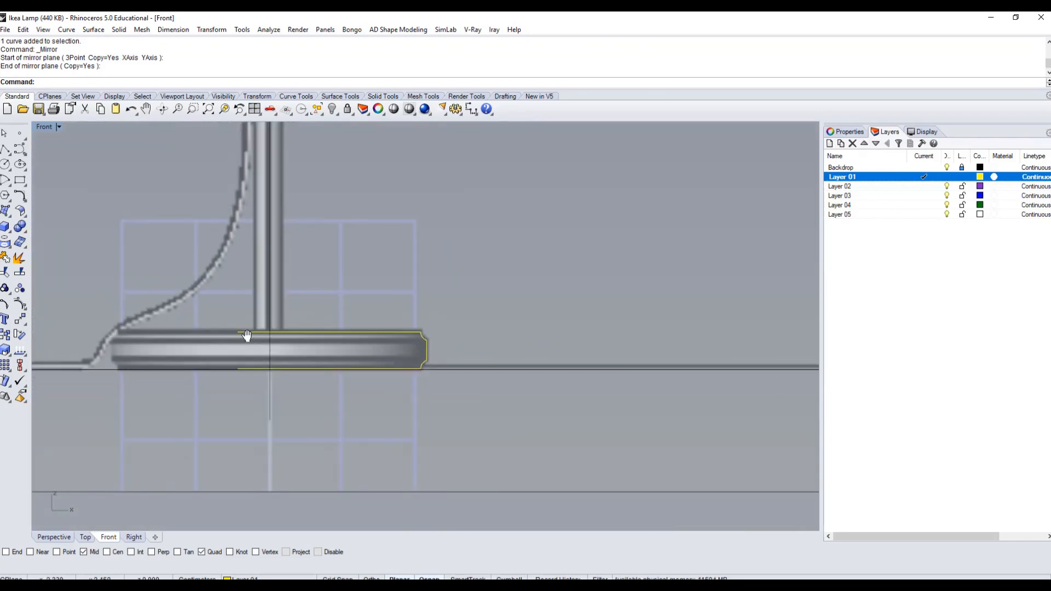
left_click(947, 168)
right_click_drag(464, 273, 512, 299)
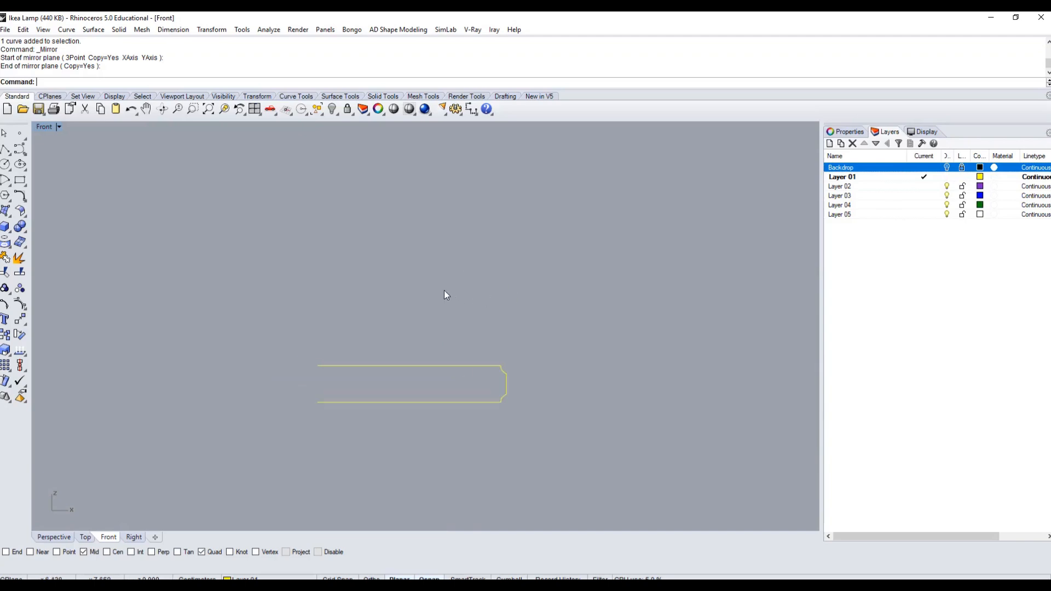
key("Escape")
key("F7")
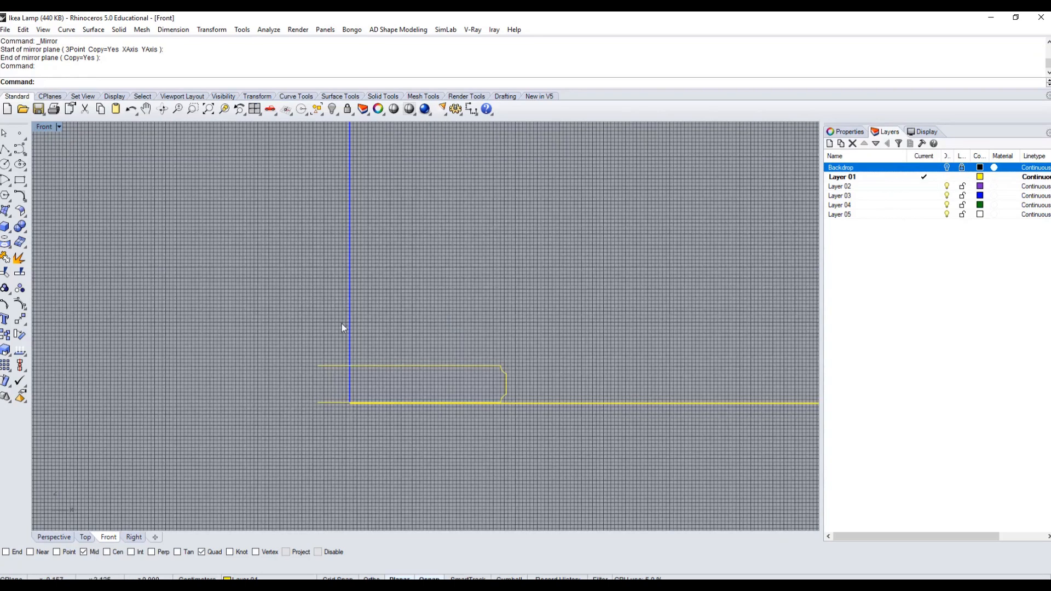
Draw a vertical polyline from the origin (0) up past the base's upper line, about 3.6 cm long.
scroll(360, 402, "up", 5)
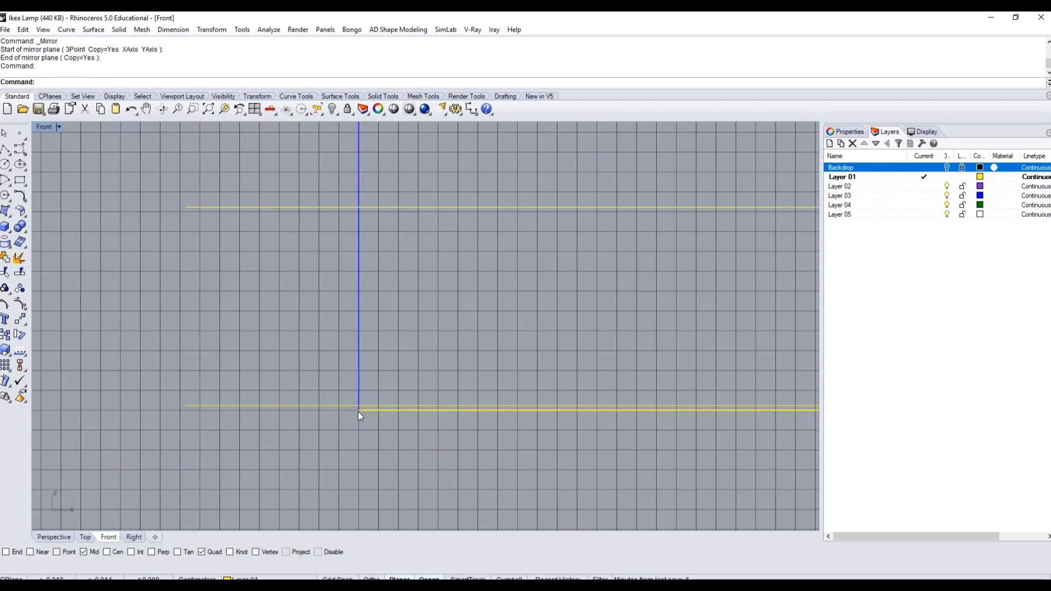
left_click(6, 149)
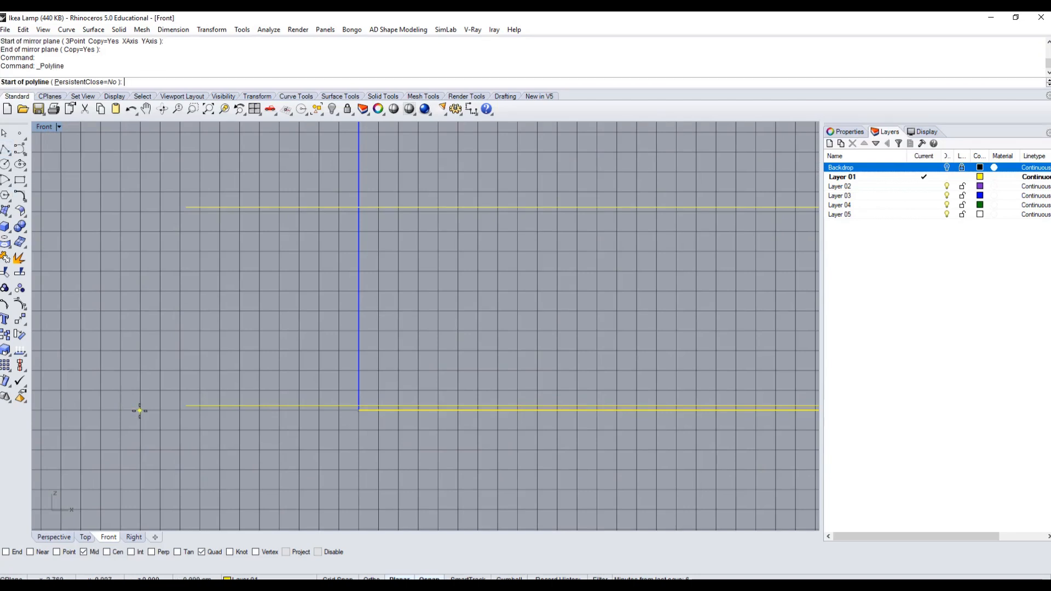
type("0")
key("Return")
scroll(277, 250, "down", 2)
right_click_drag(277, 252, 277, 324)
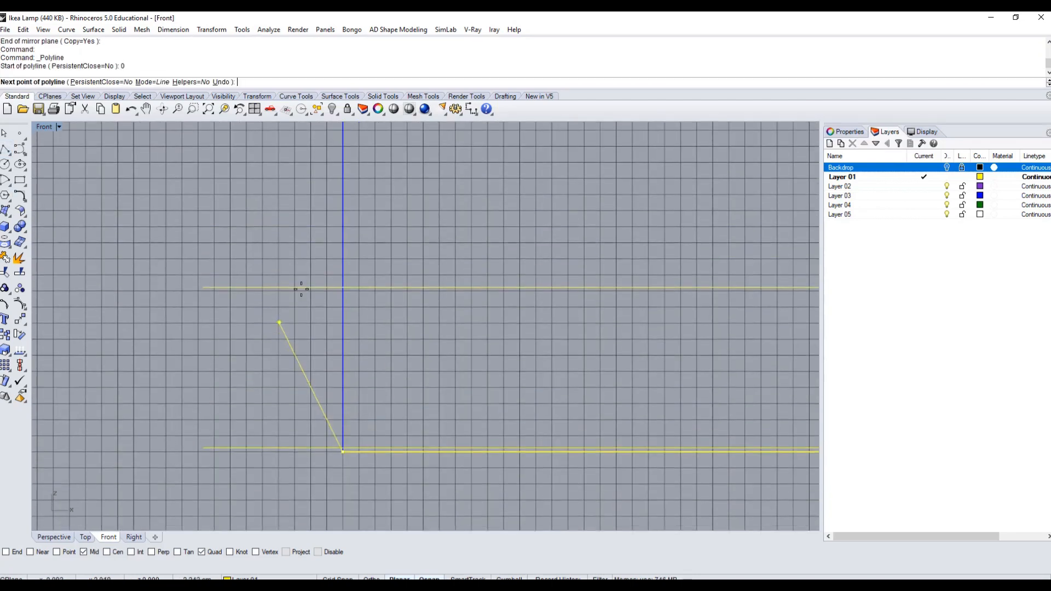
key("shift")
left_click(364, 219)
key("Return")
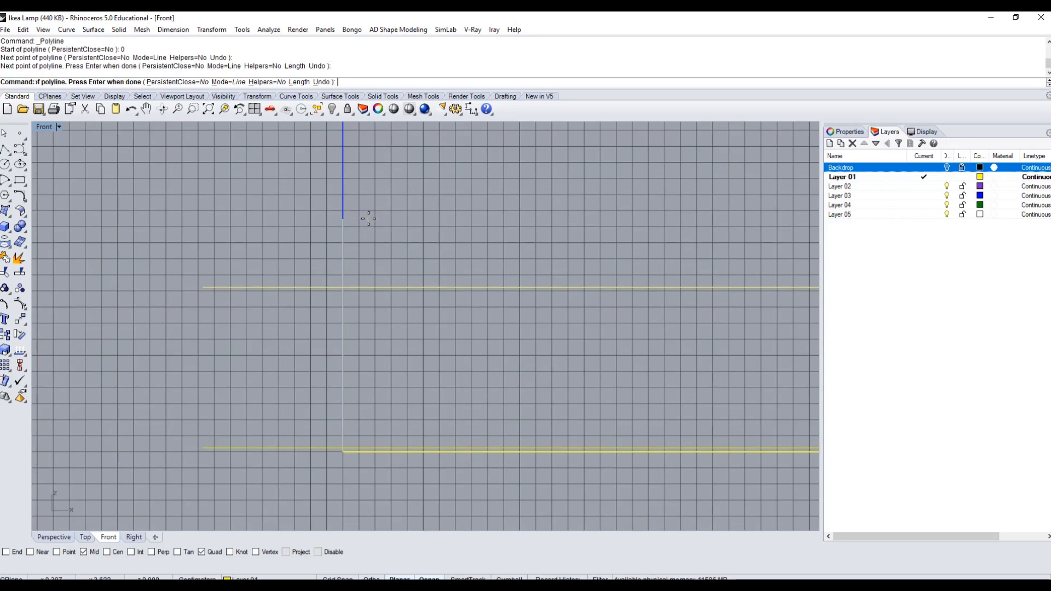
left_click(341, 244)
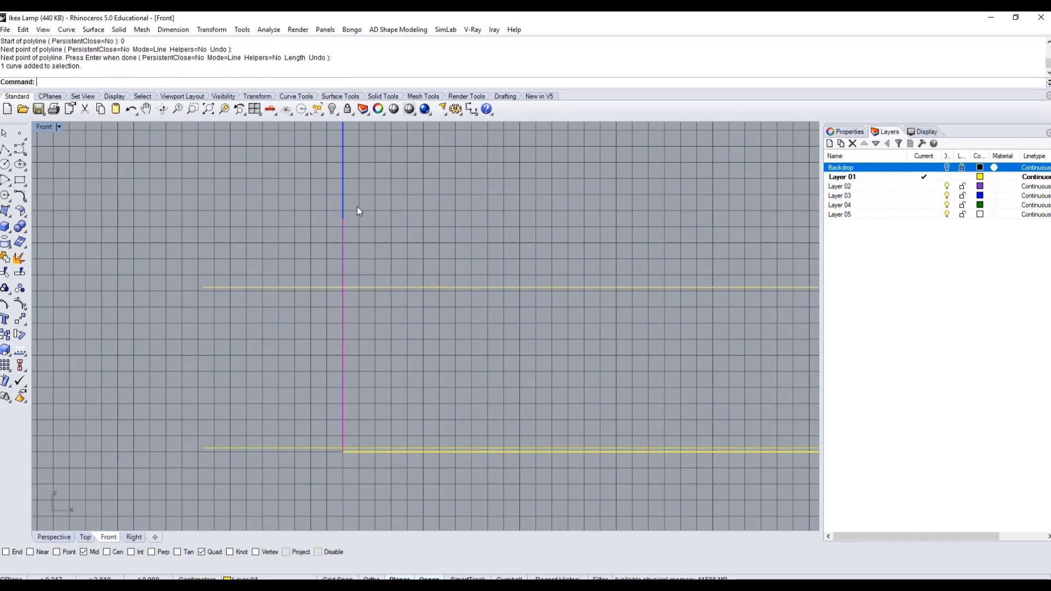
key("Escape")
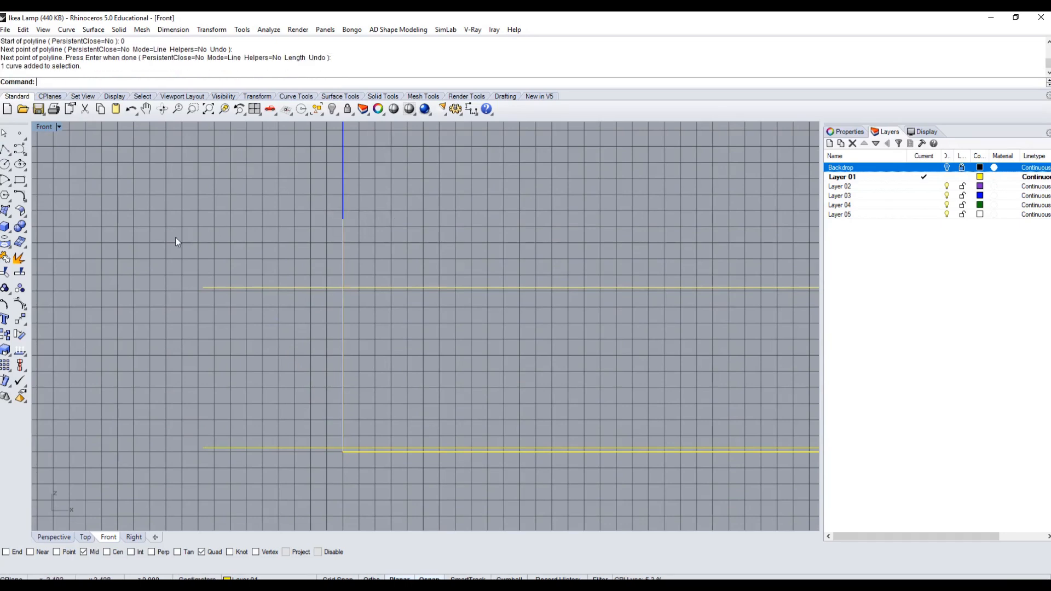
Trim the ends of the upper and lower base lines that overhang the vertical axis line, using that line as the cutter.
left_click(5, 272)
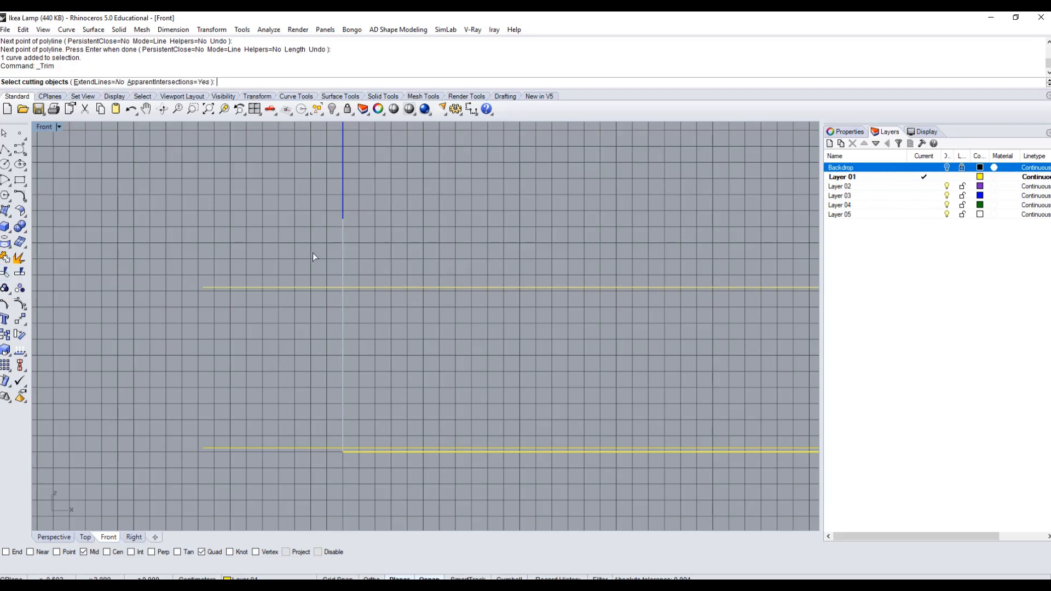
left_click(341, 246)
key("Return")
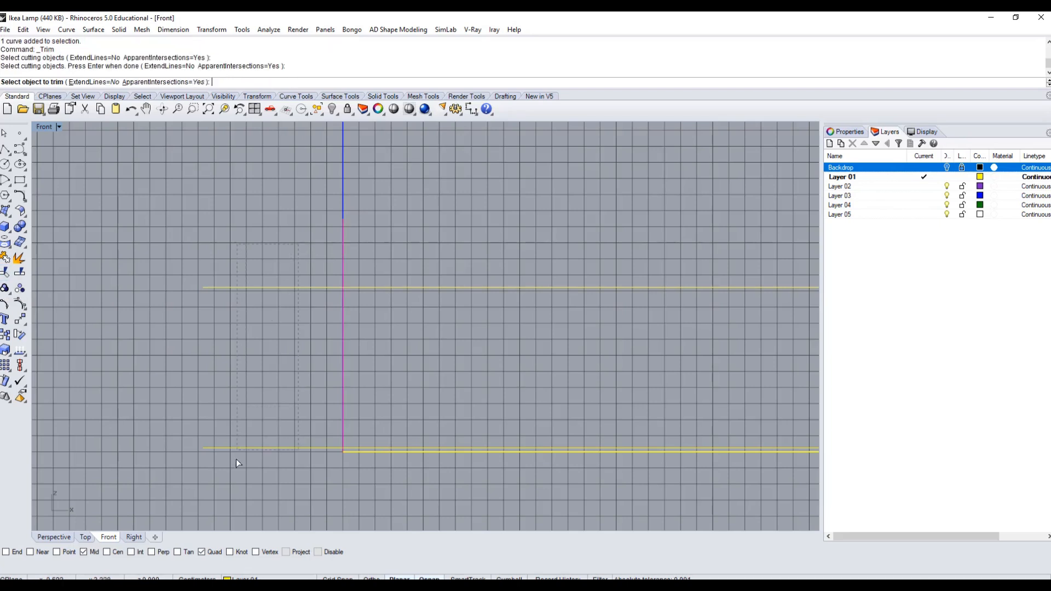
left_click(237, 448)
left_click(262, 287)
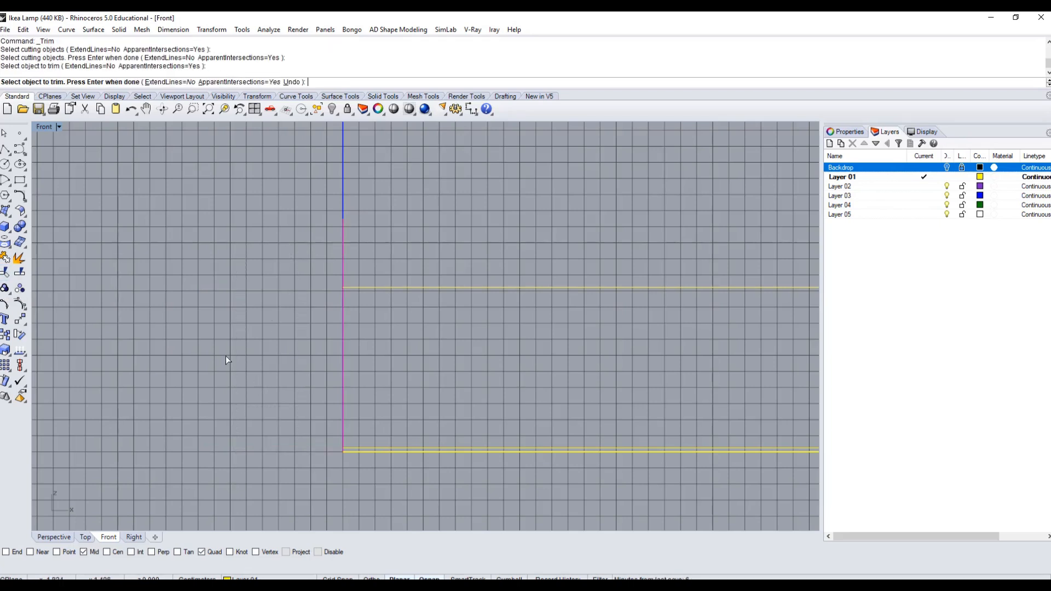
key("Return")
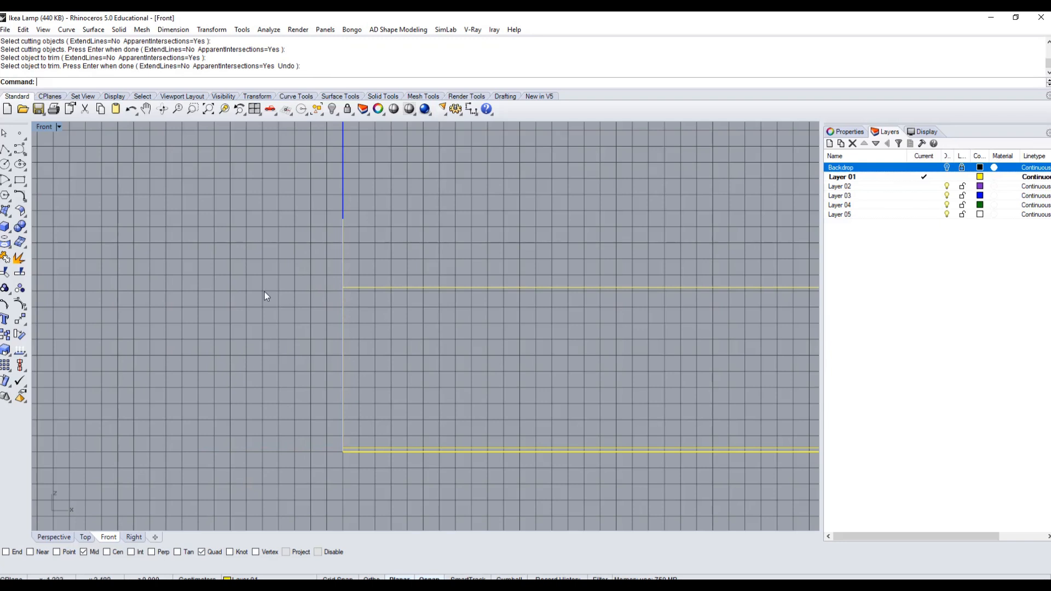
Hide the Front viewport's grid and join the base's five profile curves into one, excluding the vertical axis line.
key("F7")
scroll(258, 315, "down", 6)
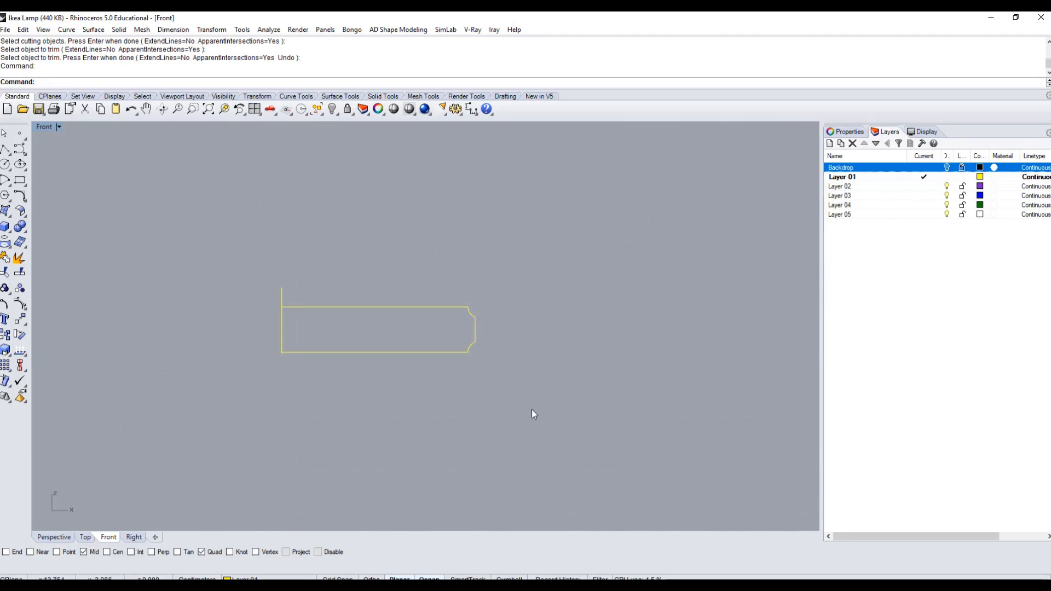
left_click_drag(531, 410, 502, 389)
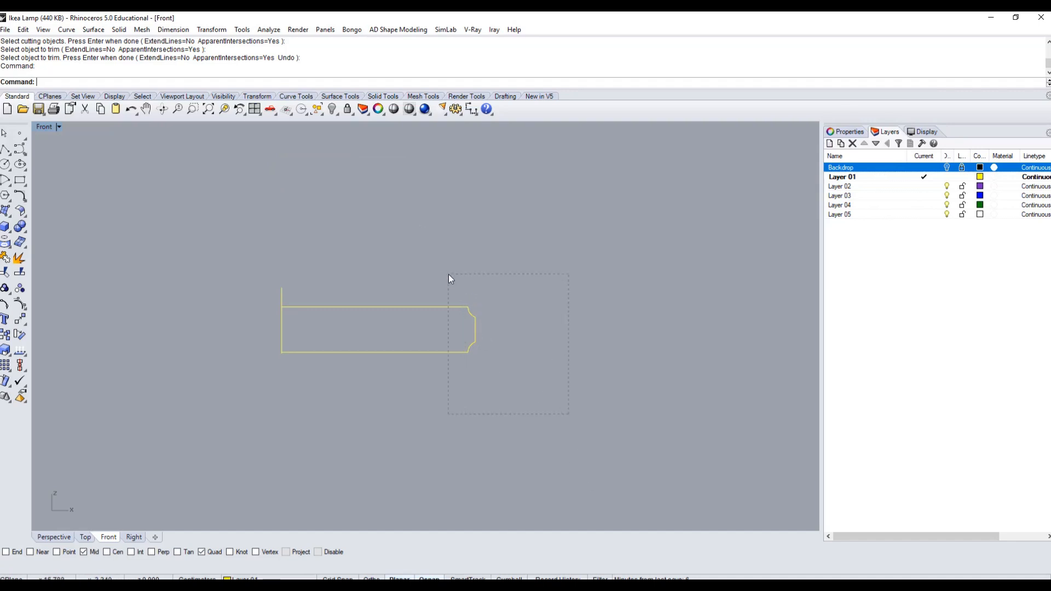
left_click_drag(448, 274, 412, 270)
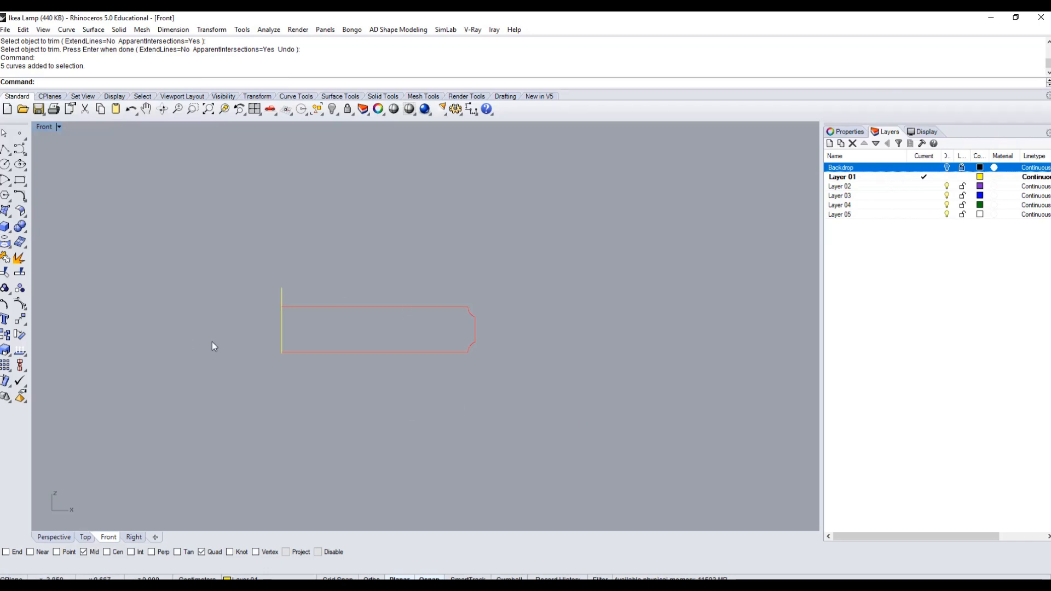
left_click(5, 259)
left_click(318, 307)
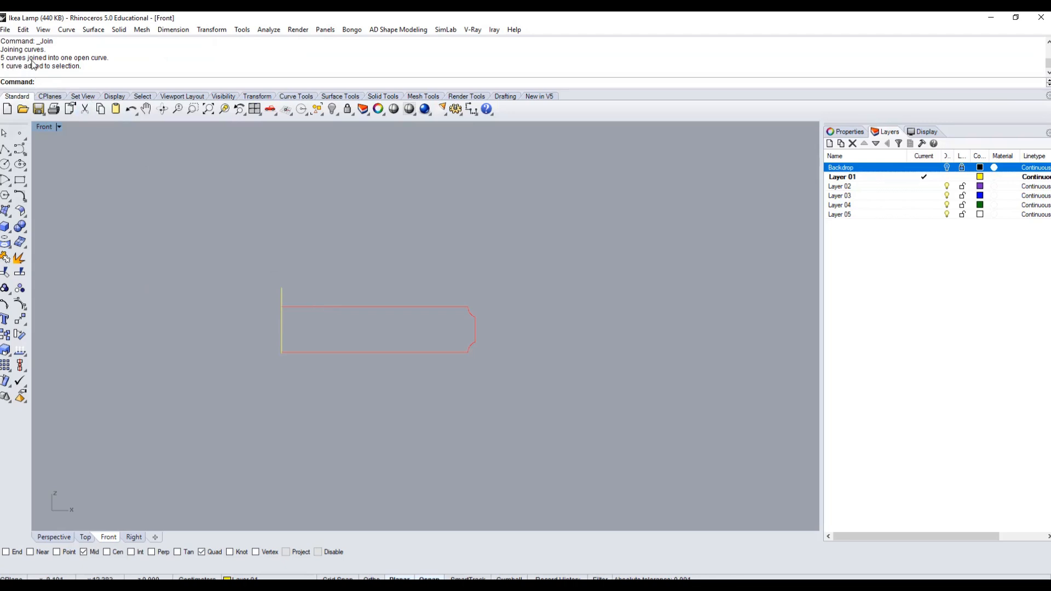
left_click(180, 228)
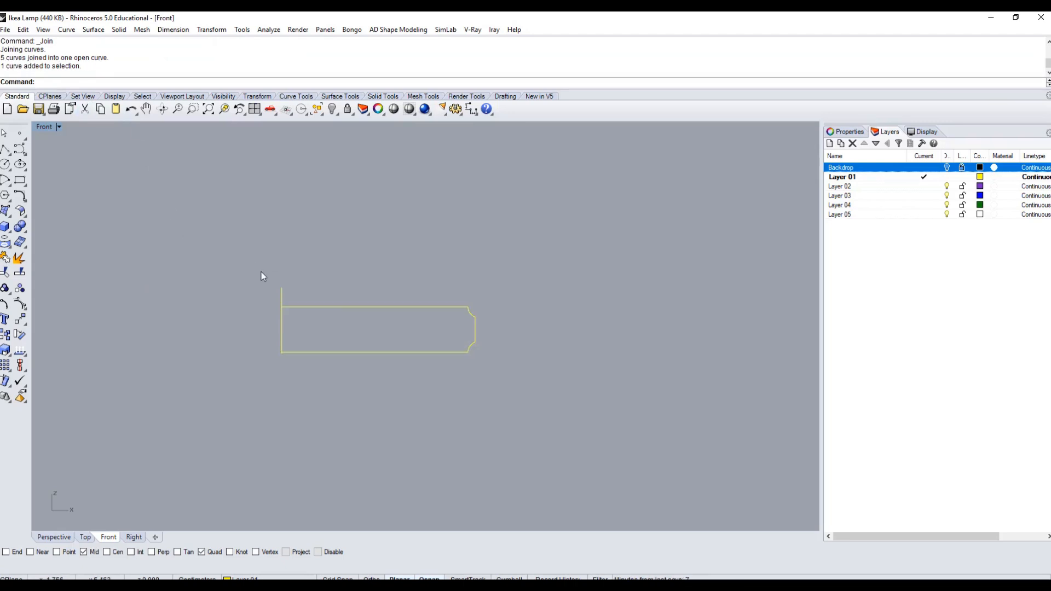
Return to the four-viewport layout and maximize the Perspective viewport with a close view of the base profile.
double_click(42, 127)
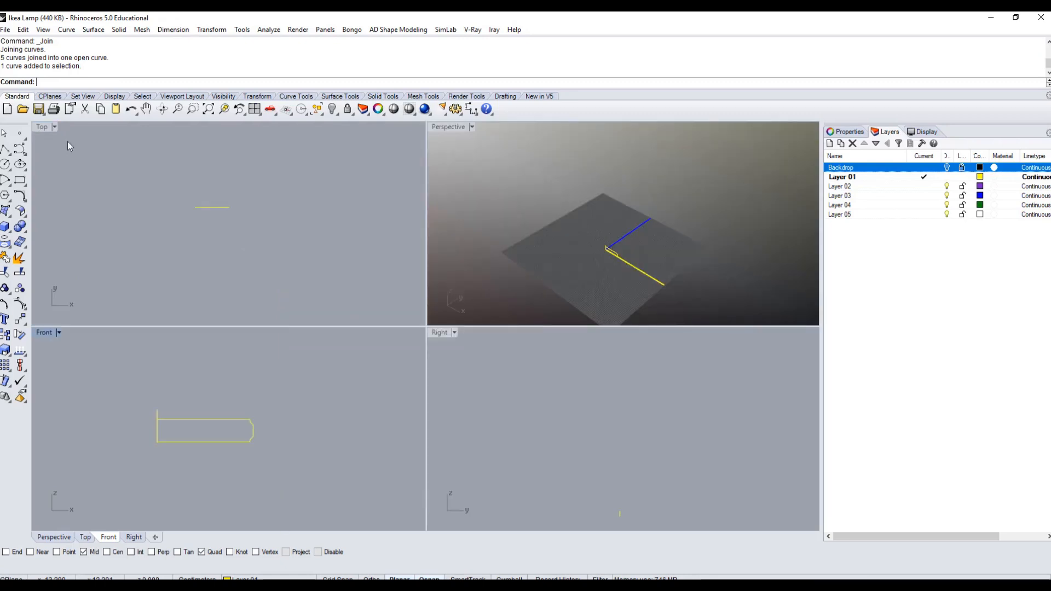
right_click_drag(527, 273, 570, 251)
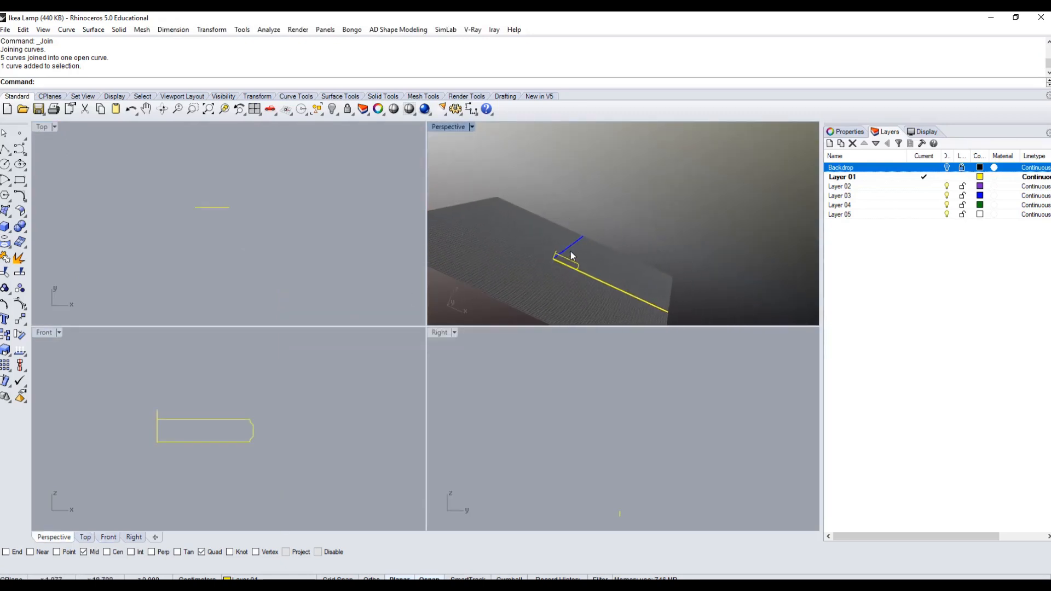
scroll(571, 251, "up", 5)
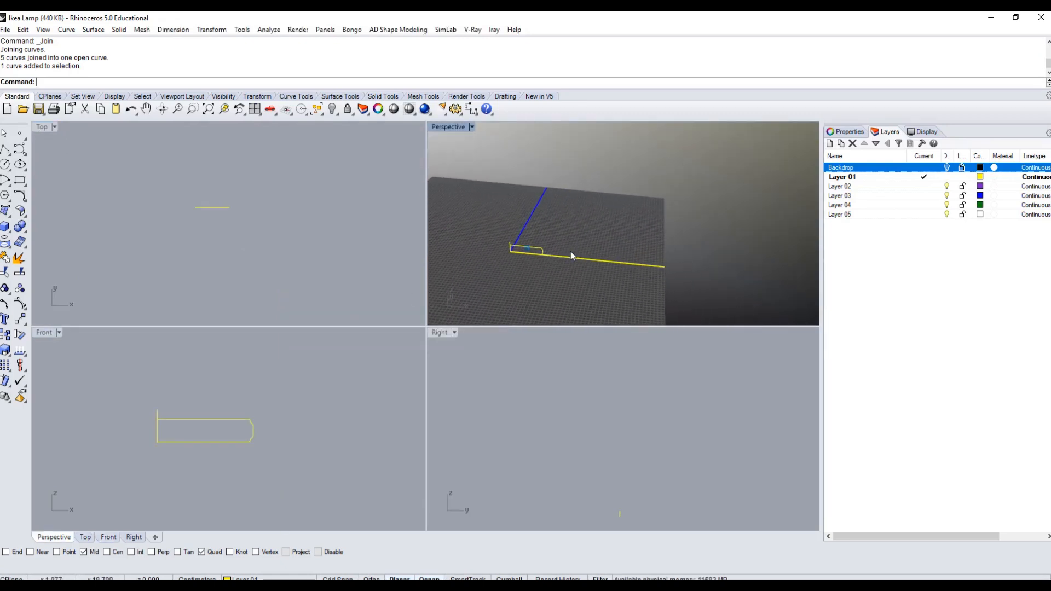
scroll(570, 251, "up", 6)
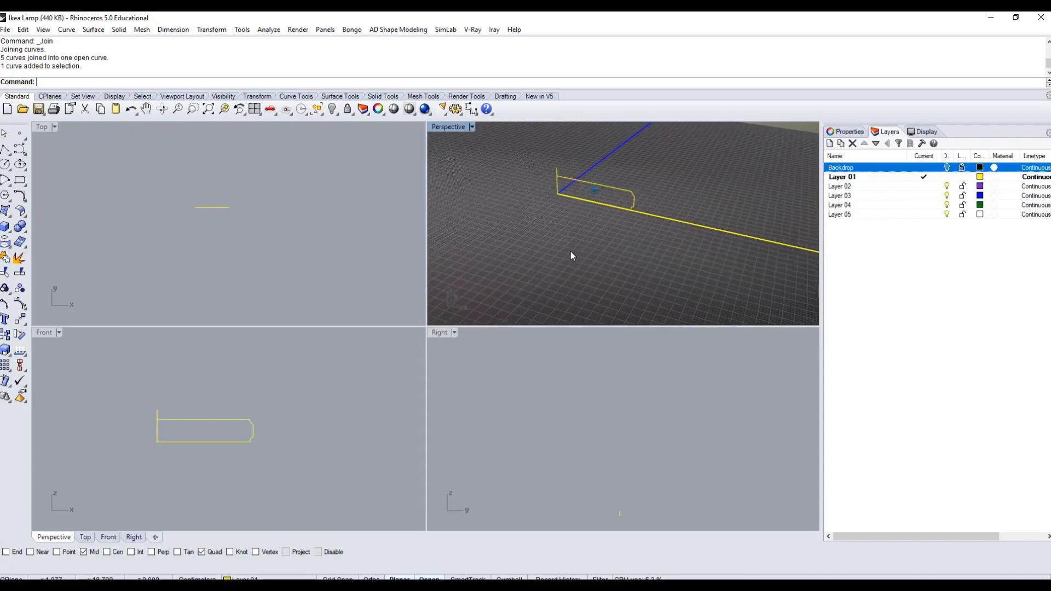
scroll(571, 251, "up", 2)
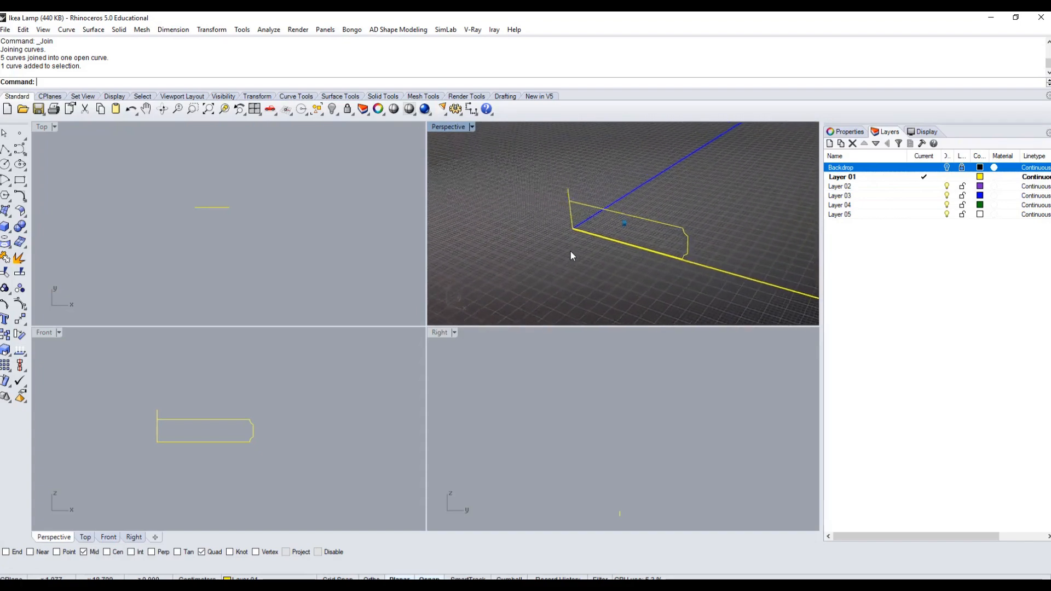
double_click(447, 128)
right_click_drag(322, 307, 336, 309)
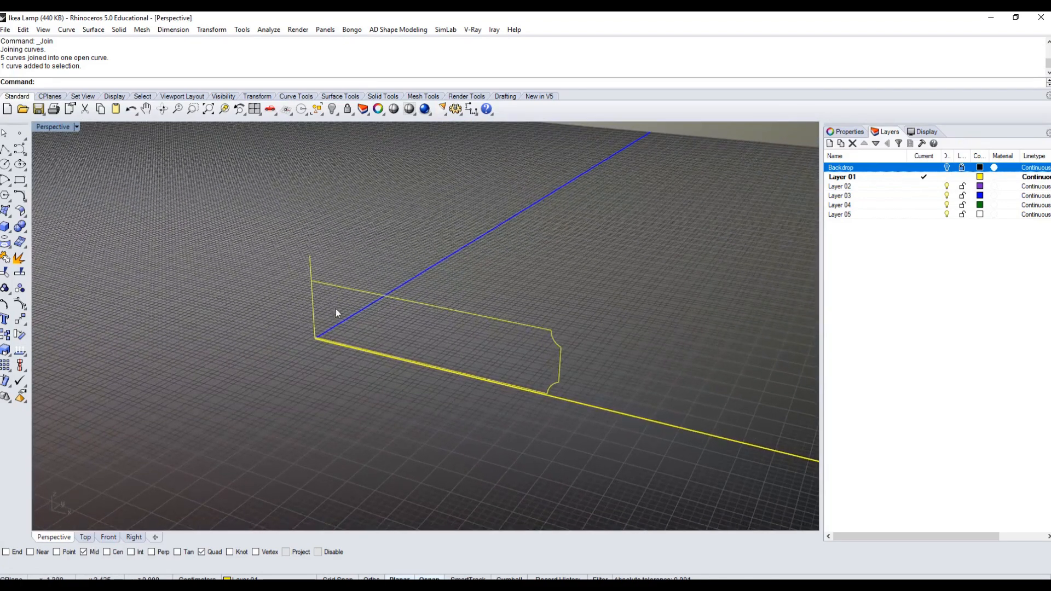
Revolve the joined profile 360 degrees around the vertical line, picking the axis at both line ends with End snap on and Mid off.
left_click(422, 305)
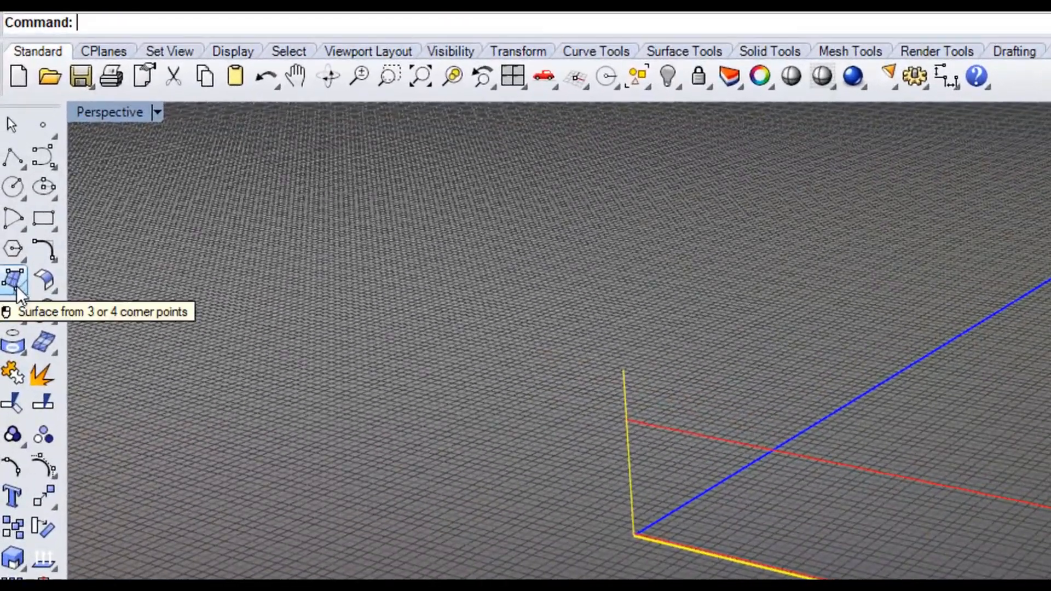
left_click(15, 281)
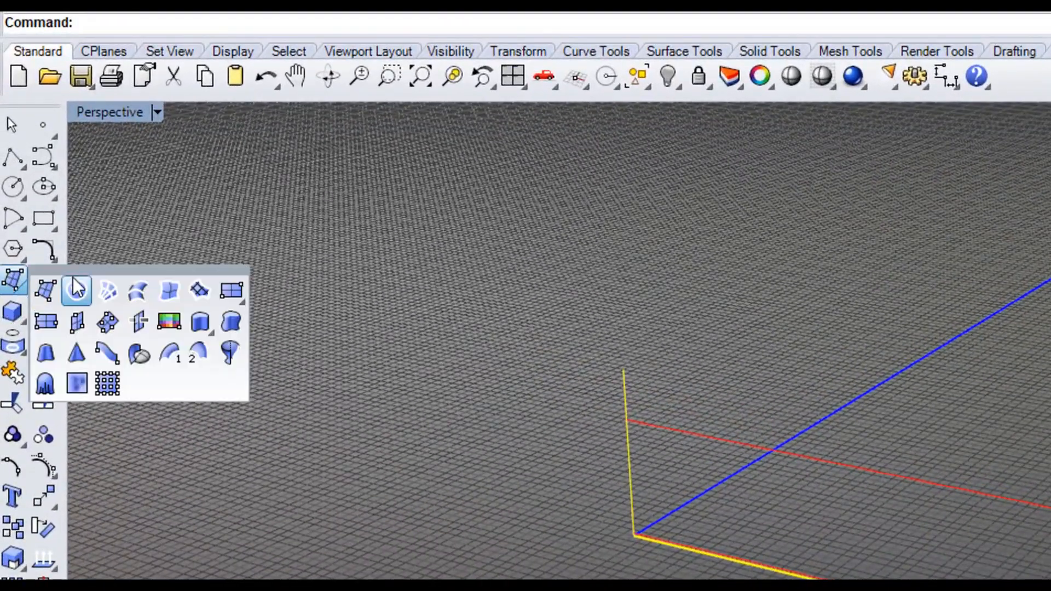
left_click_drag(80, 286, 123, 290)
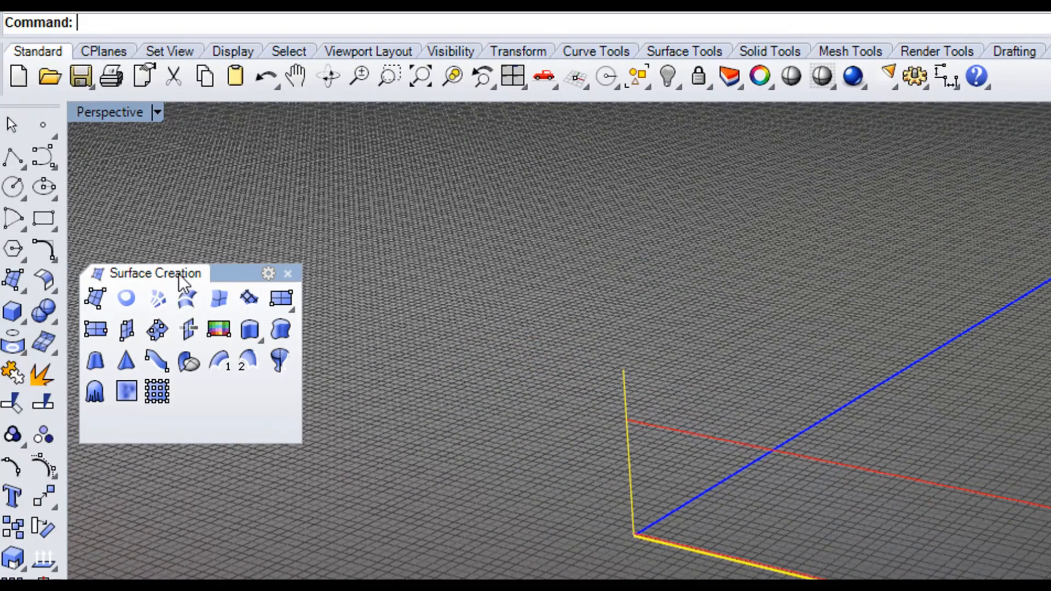
left_click(280, 361)
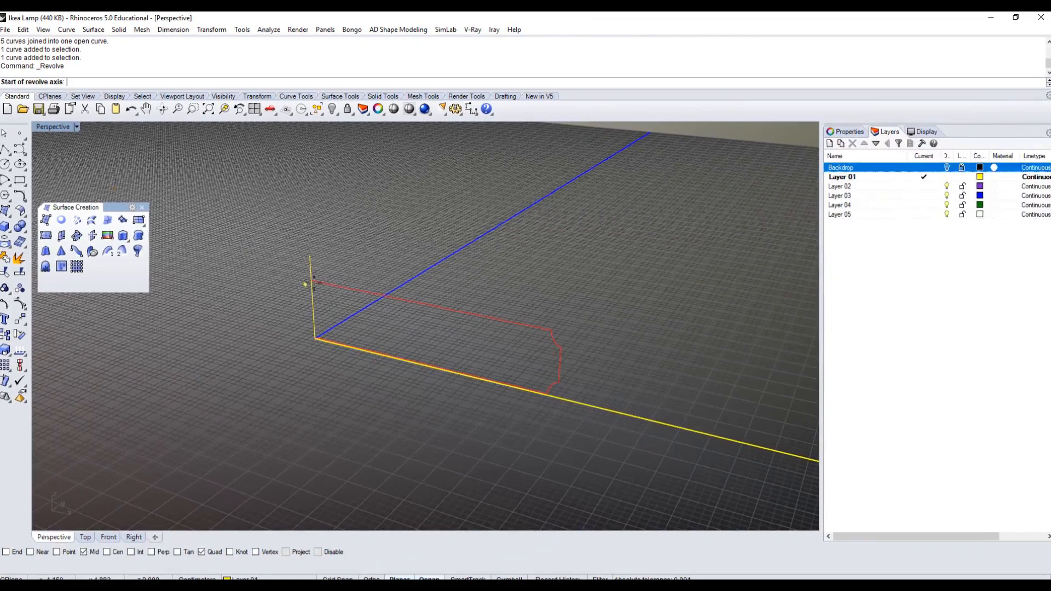
left_click(16, 552)
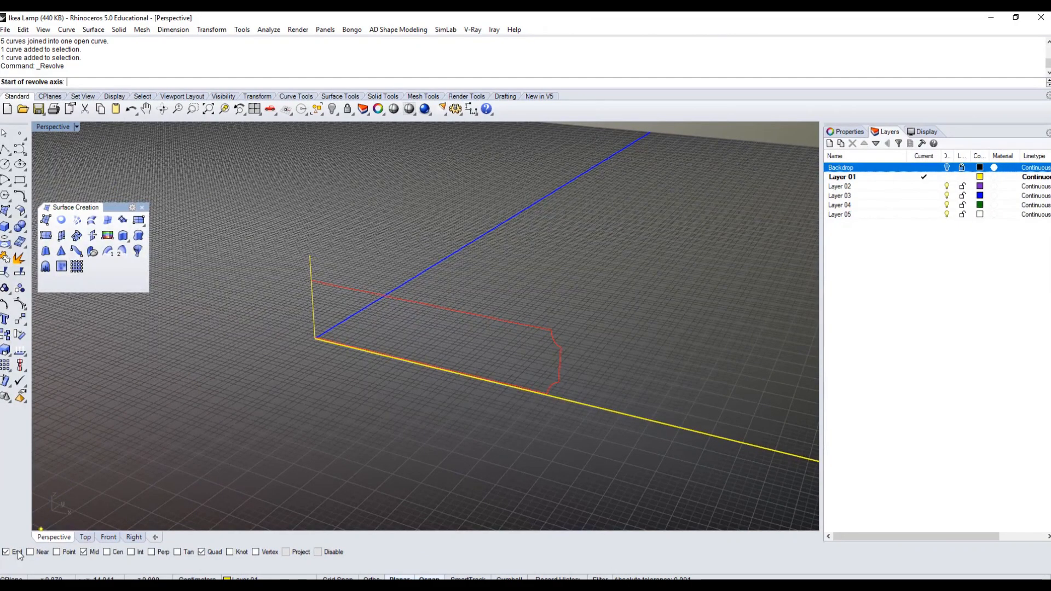
left_click(84, 552)
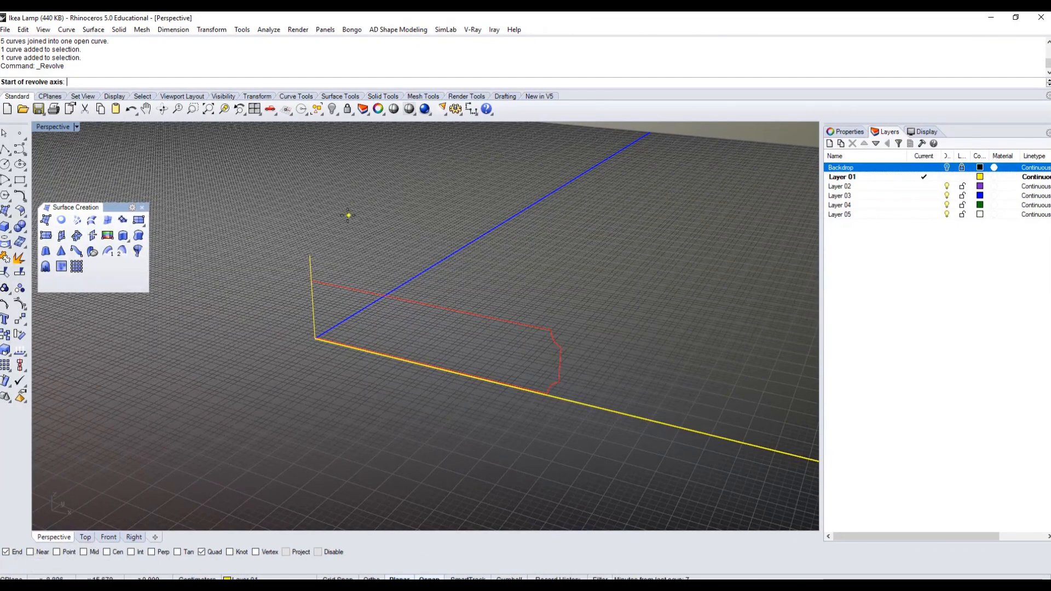
left_click(311, 254)
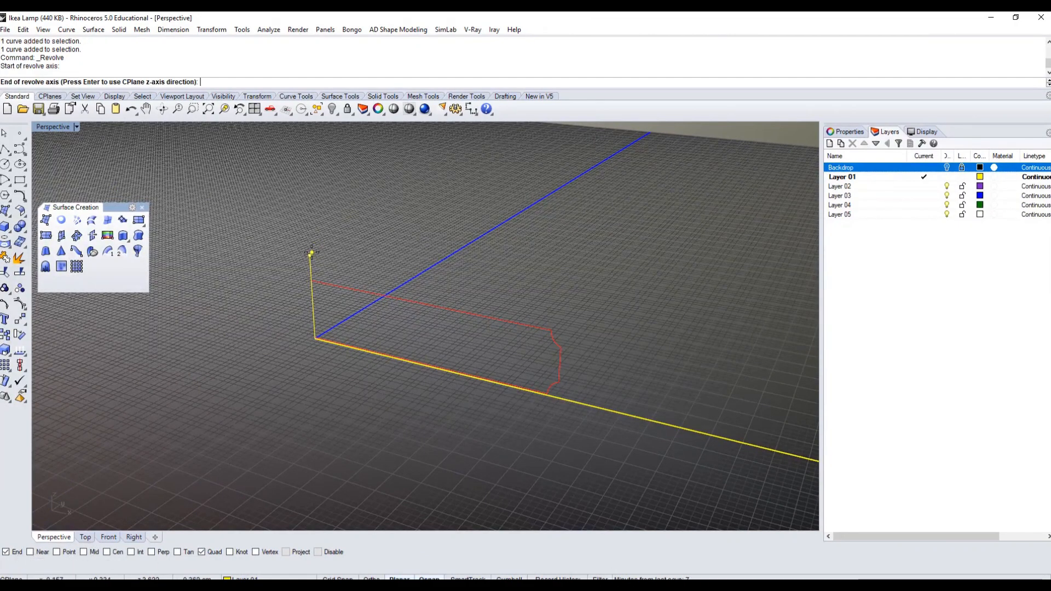
left_click(313, 337)
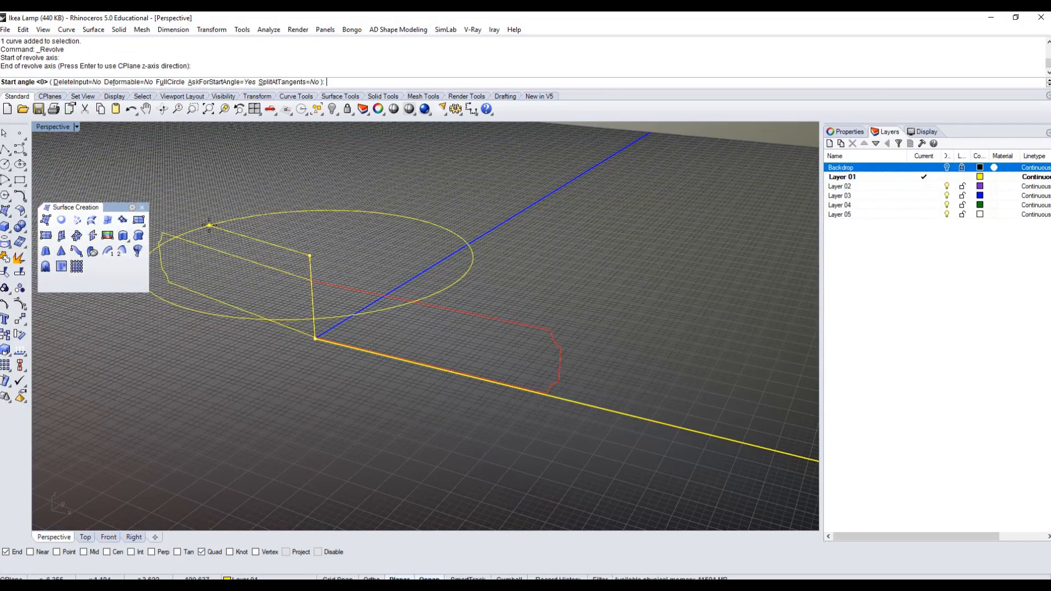
left_click(186, 211)
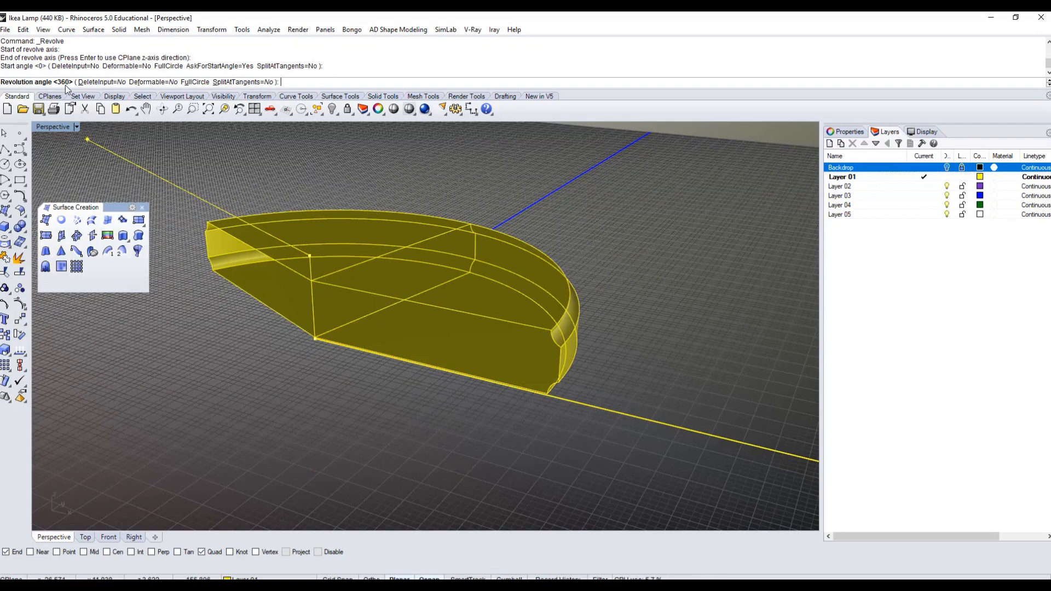
key("Return")
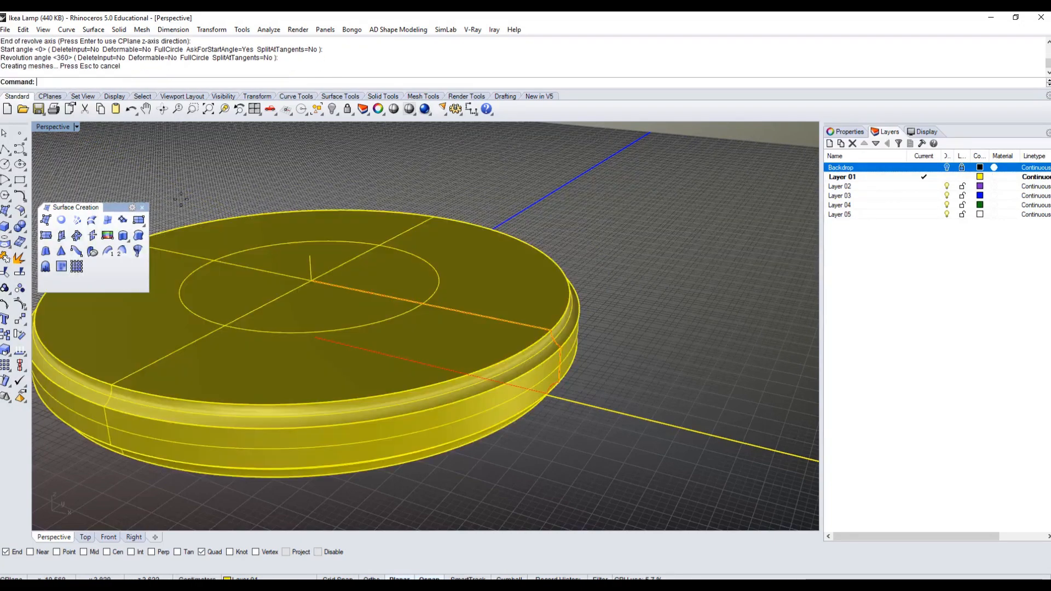
Examine the revolved base from several angles and check its object type in the object properties.
right_click_drag(283, 273, 358, 330, "shift")
left_click(356, 330)
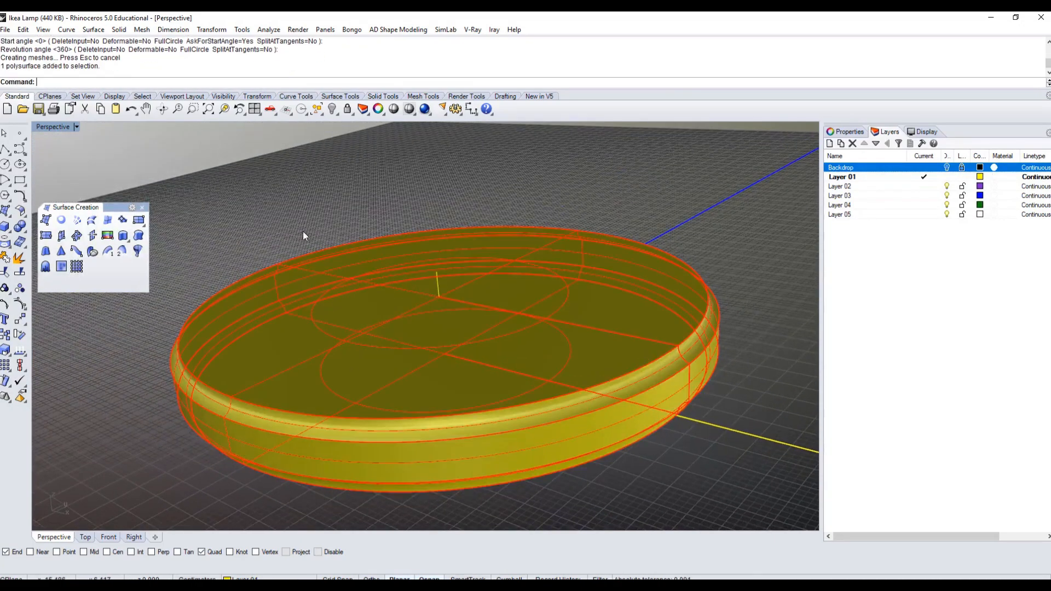
right_click_drag(282, 279, 307, 320)
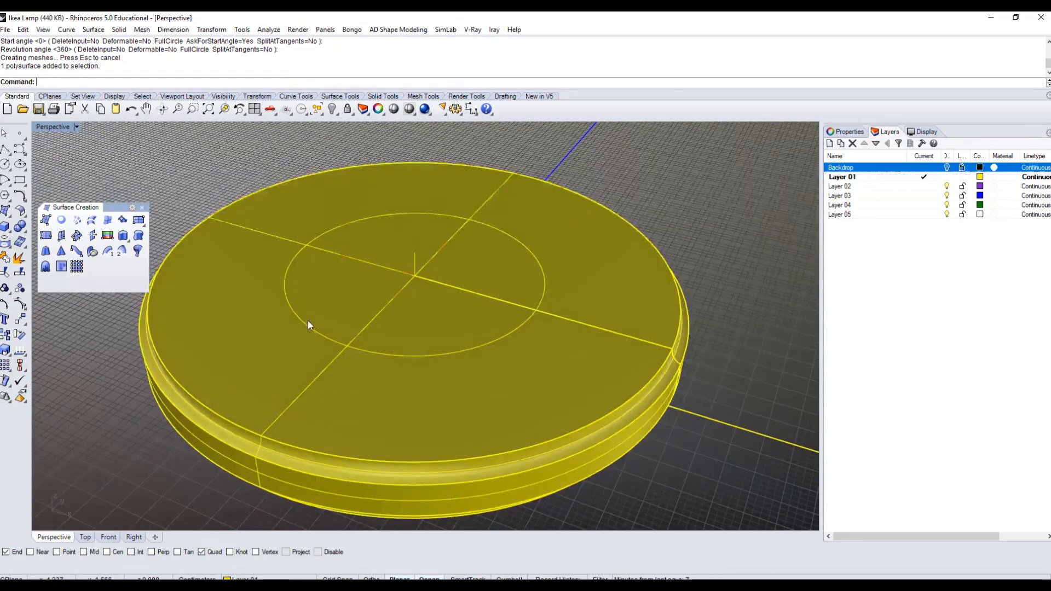
left_click(281, 330)
left_click(845, 131)
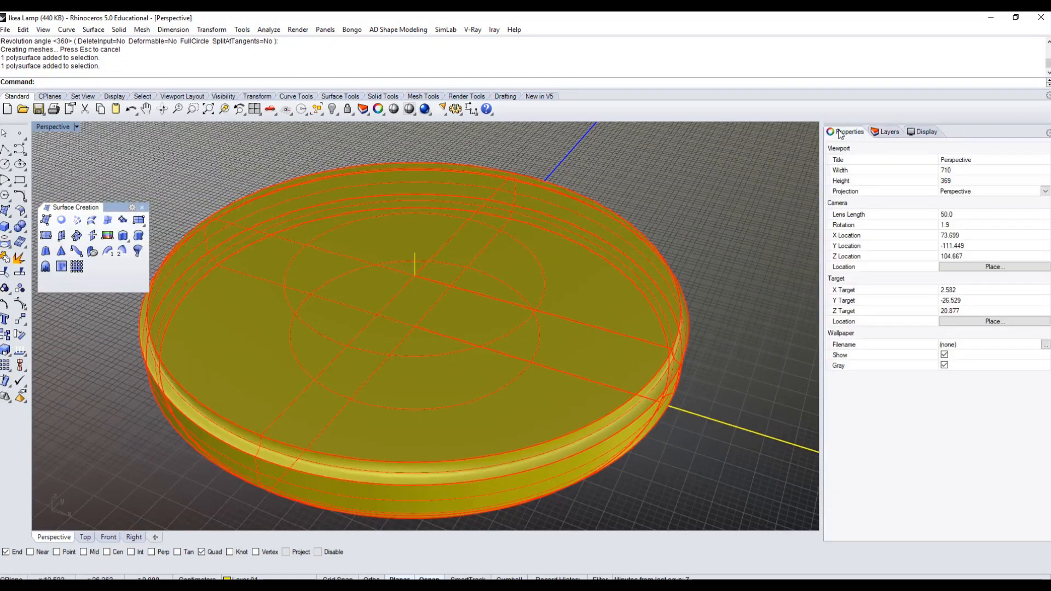
left_click(833, 148)
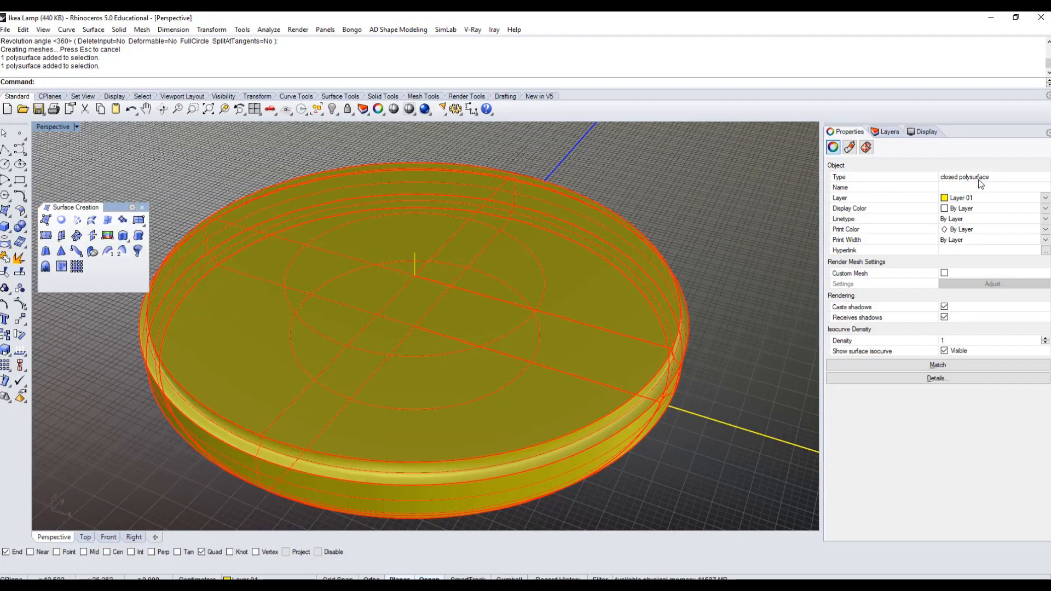
left_click(753, 174)
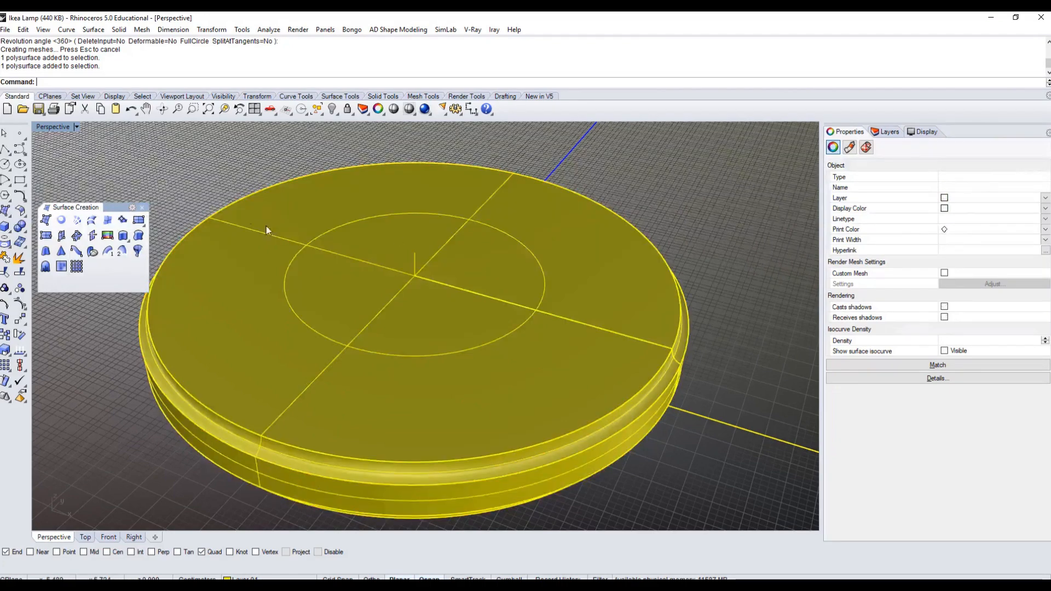
Return to the four-viewport layout and turn the Backdrop layer's visibility on.
double_click(58, 126)
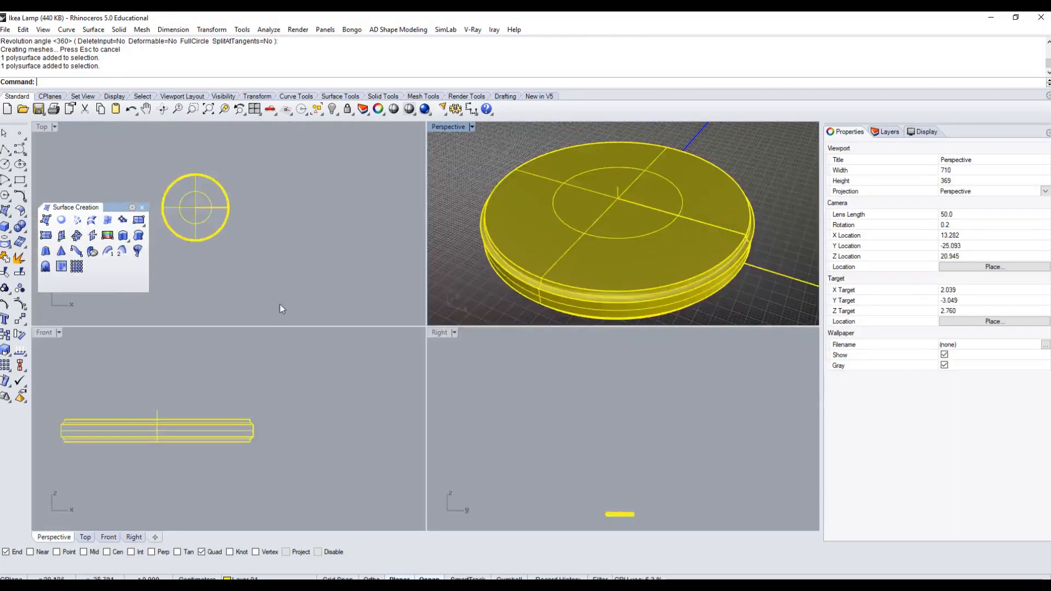
left_click(887, 132)
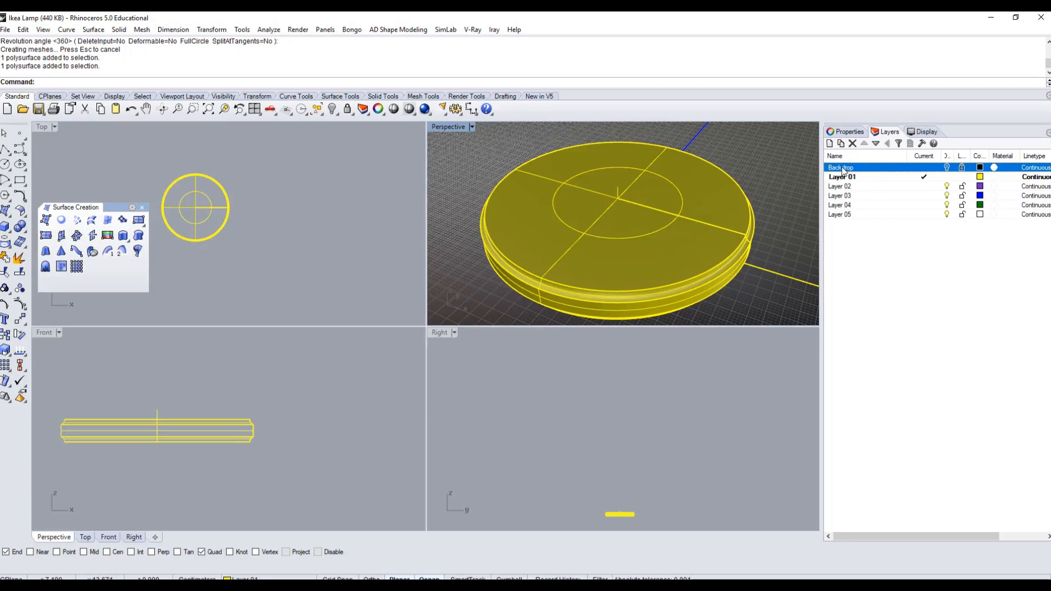
left_click(947, 168)
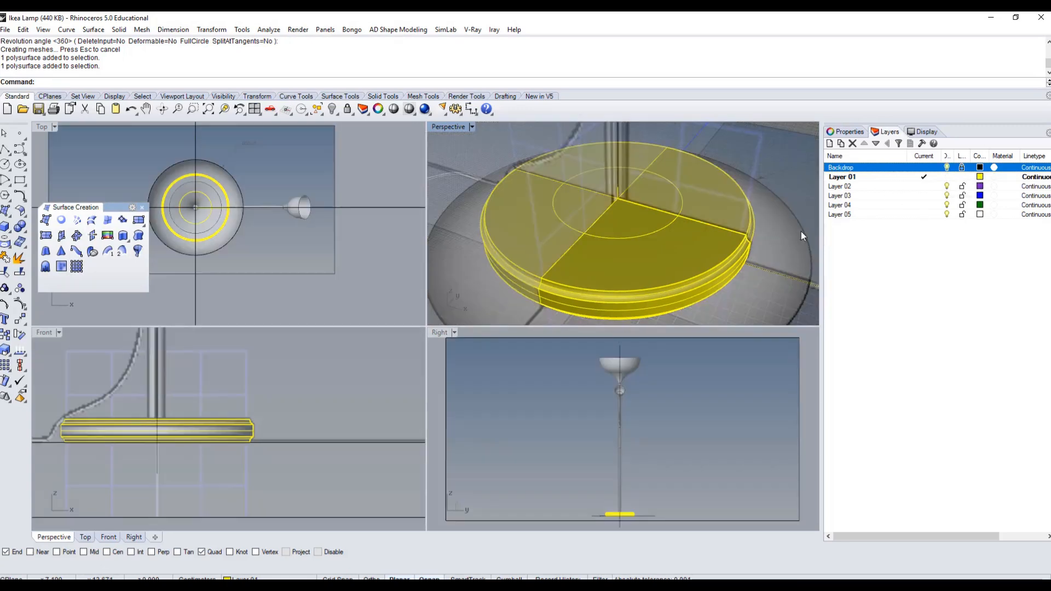
Examine the lamp's pole in the Front backdrop image and how it meets the base.
right_click_drag(173, 455, 197, 499)
scroll(175, 435, "down", 15)
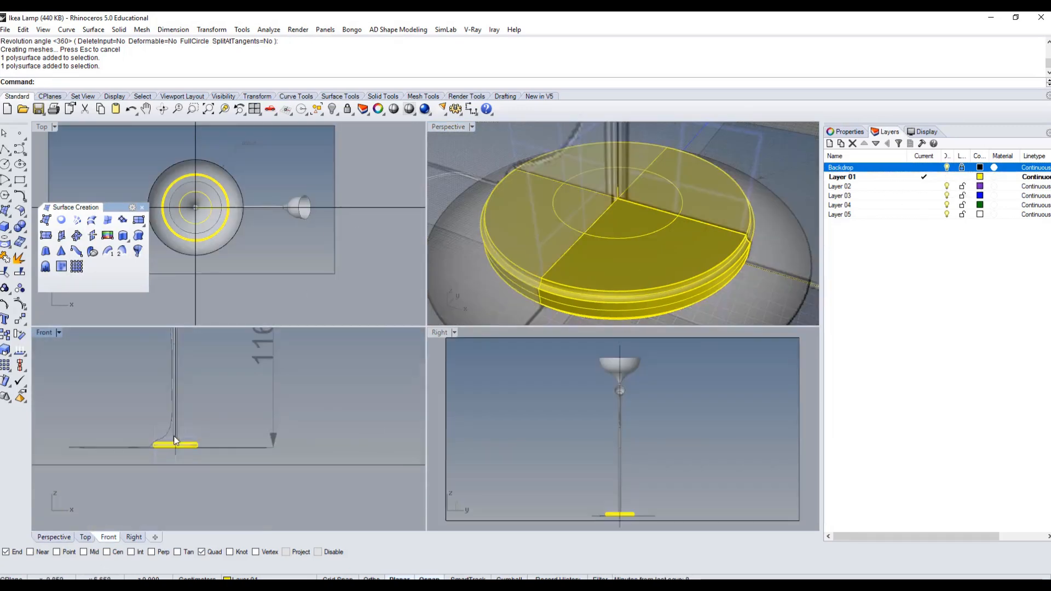
right_click_drag(170, 402, 186, 477)
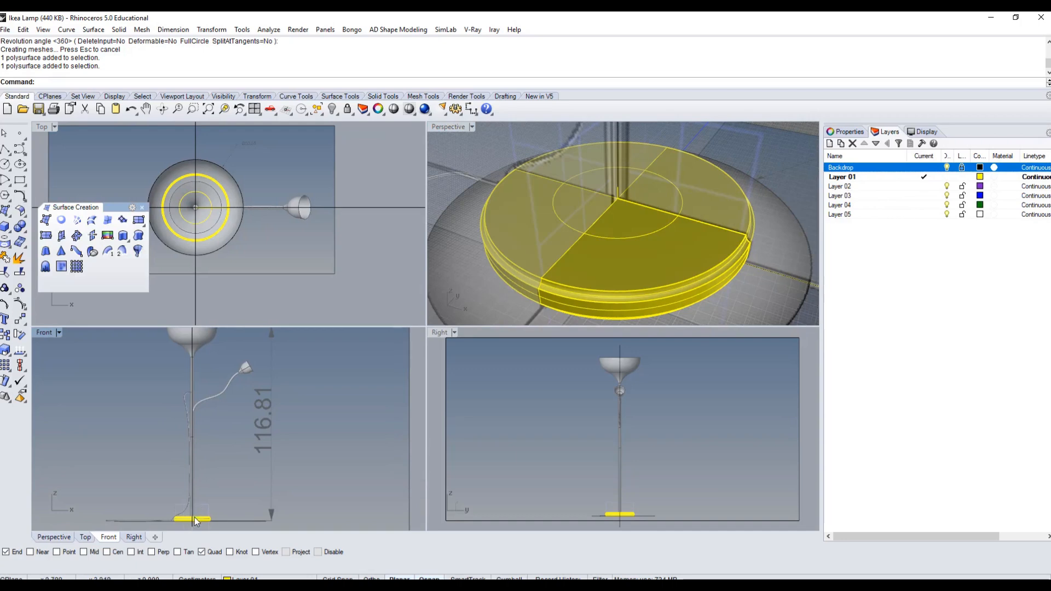
scroll(194, 517, "up", 6)
right_click_drag(194, 518, 211, 443)
scroll(203, 451, "up", 6)
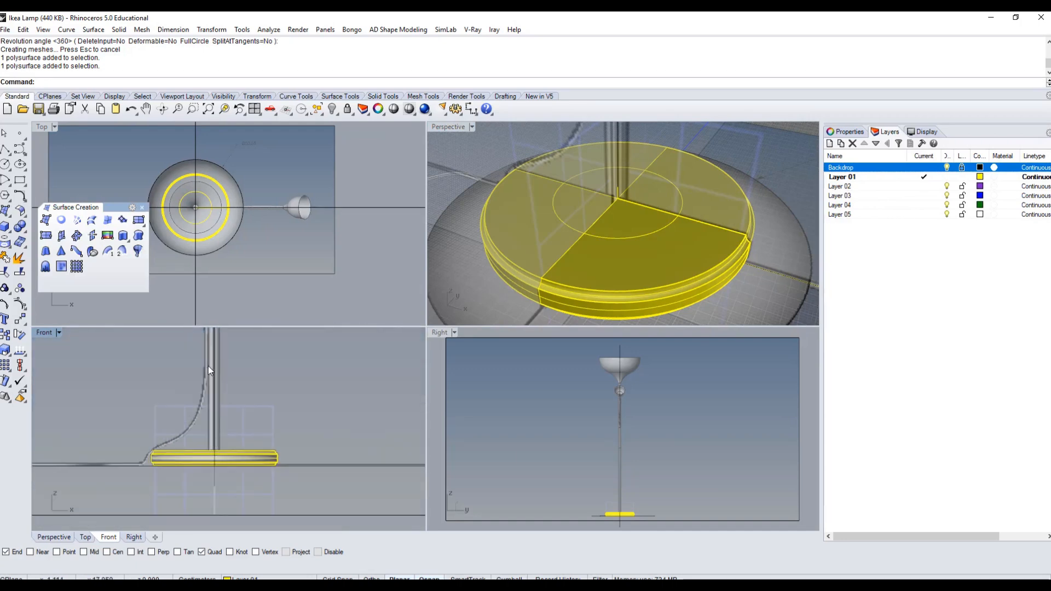
right_click_drag(209, 370, 234, 429)
scroll(220, 388, "down", 2)
scroll(233, 425, "down", 4)
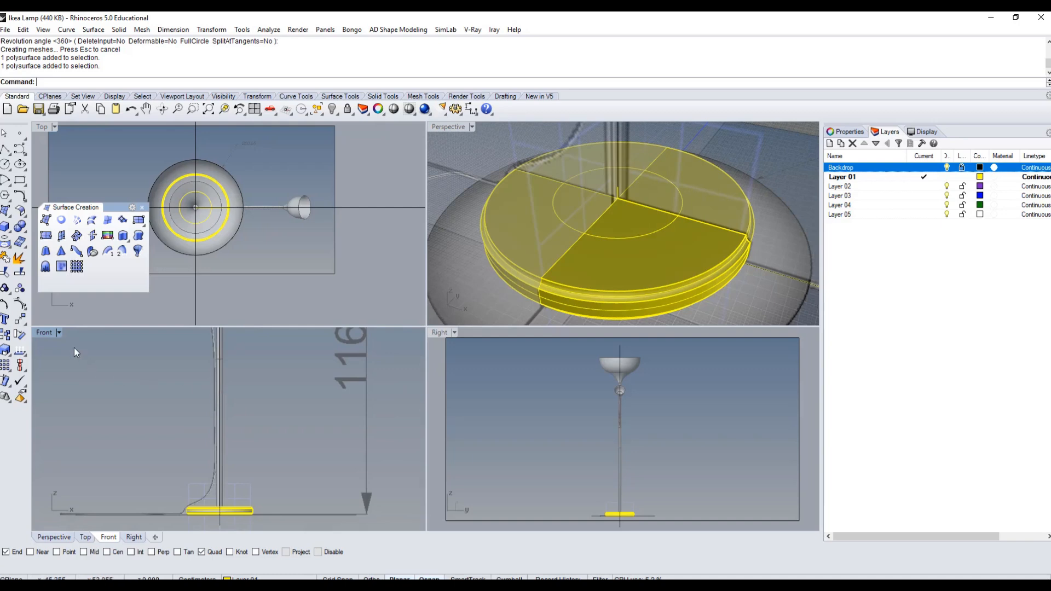
scroll(218, 484, "up", 6)
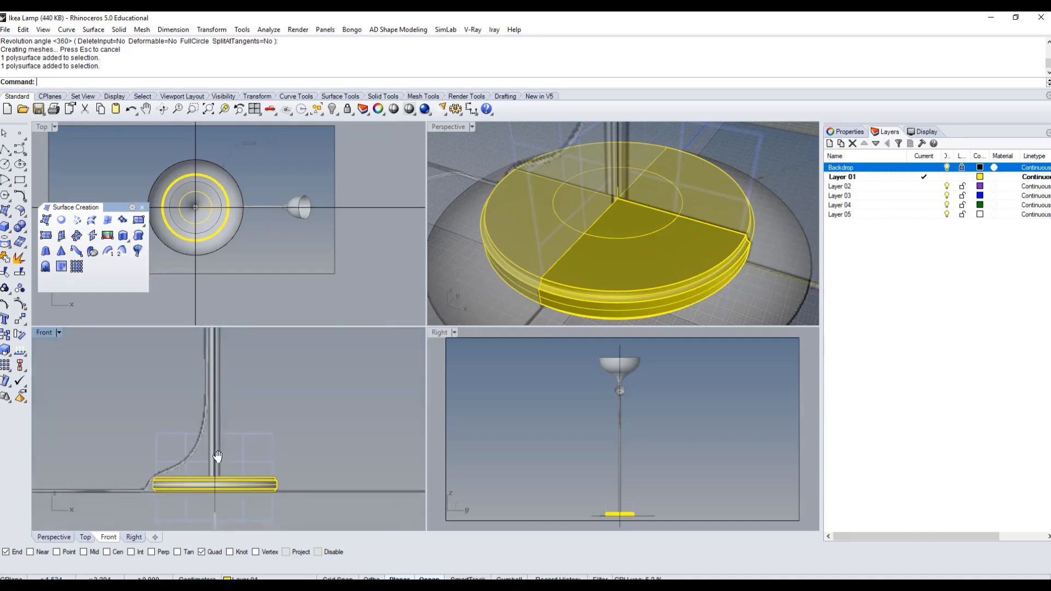
scroll(213, 456, "up", 5)
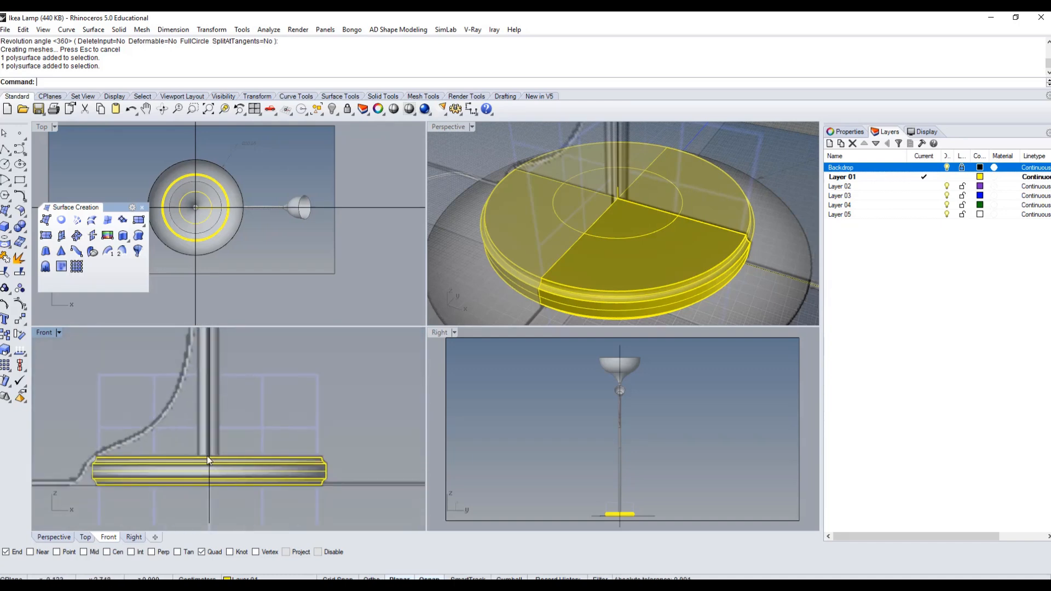
Measure the pole's width just above the base in the maximized Front viewport with the Distance tool.
double_click(43, 332)
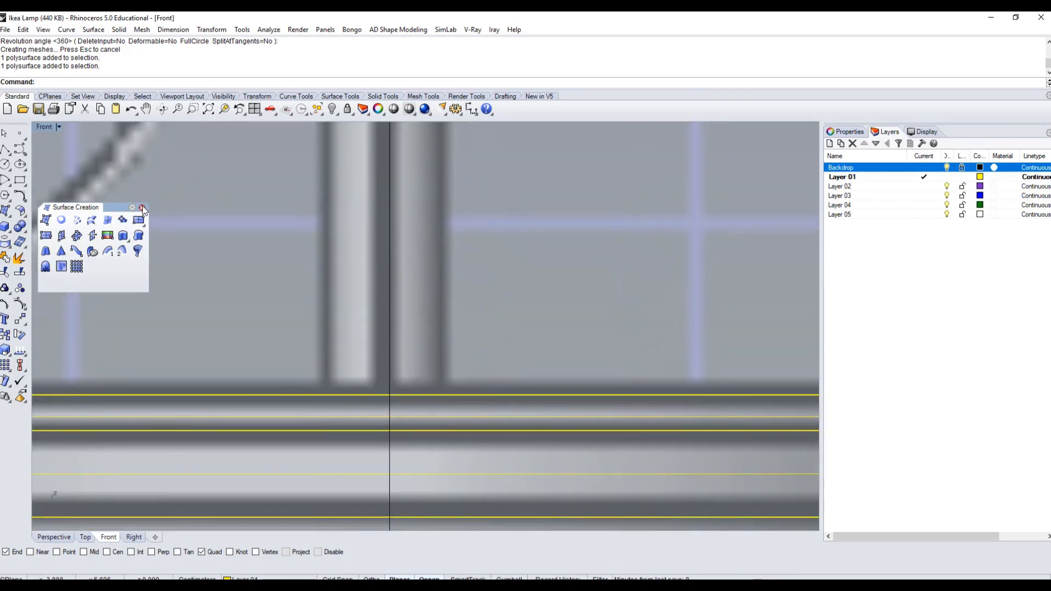
left_click(142, 207)
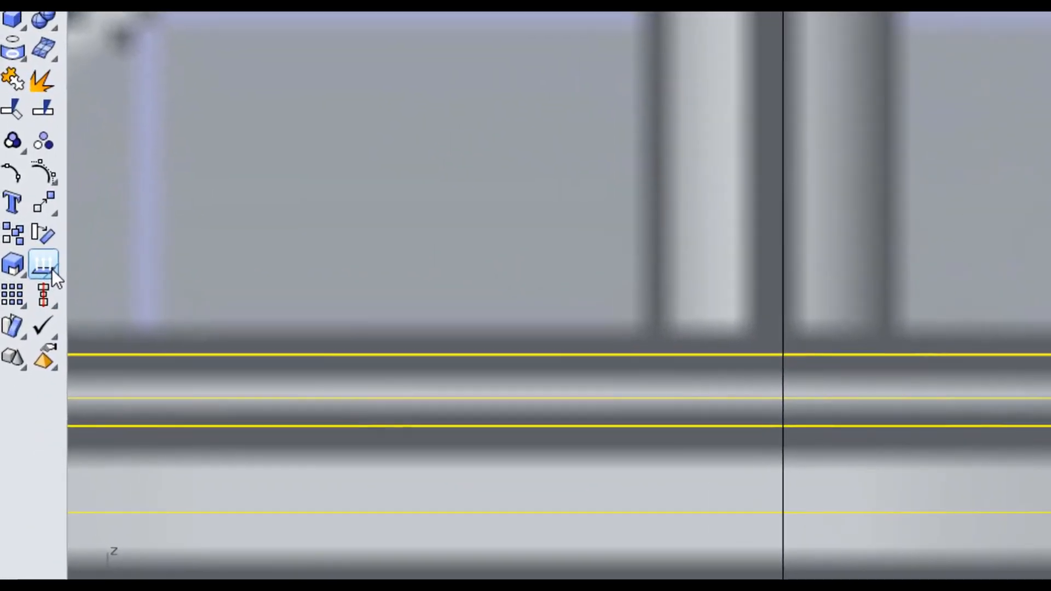
left_click(52, 268)
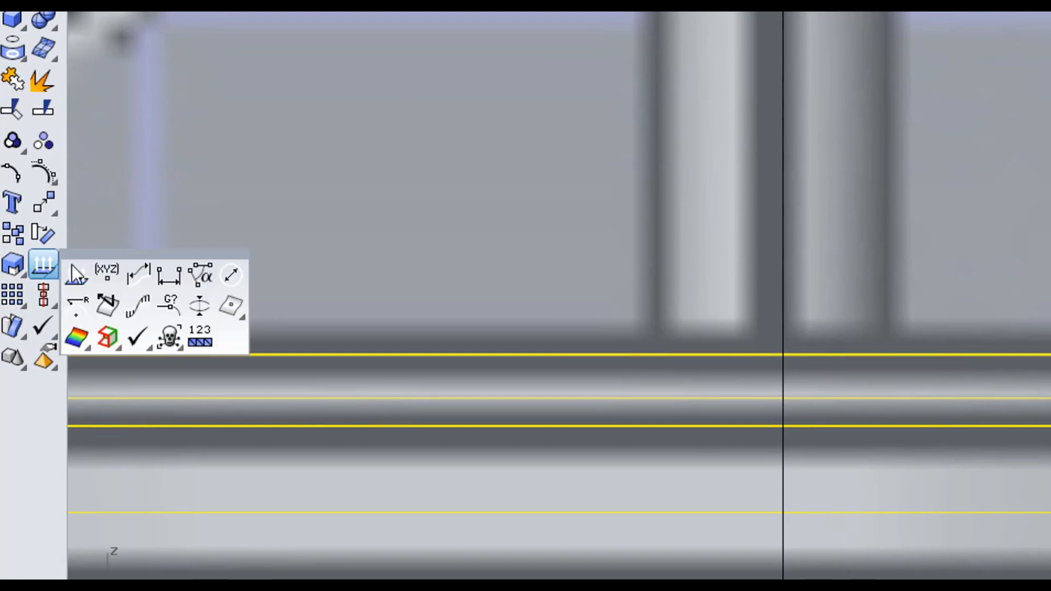
left_click_drag(99, 253, 122, 256)
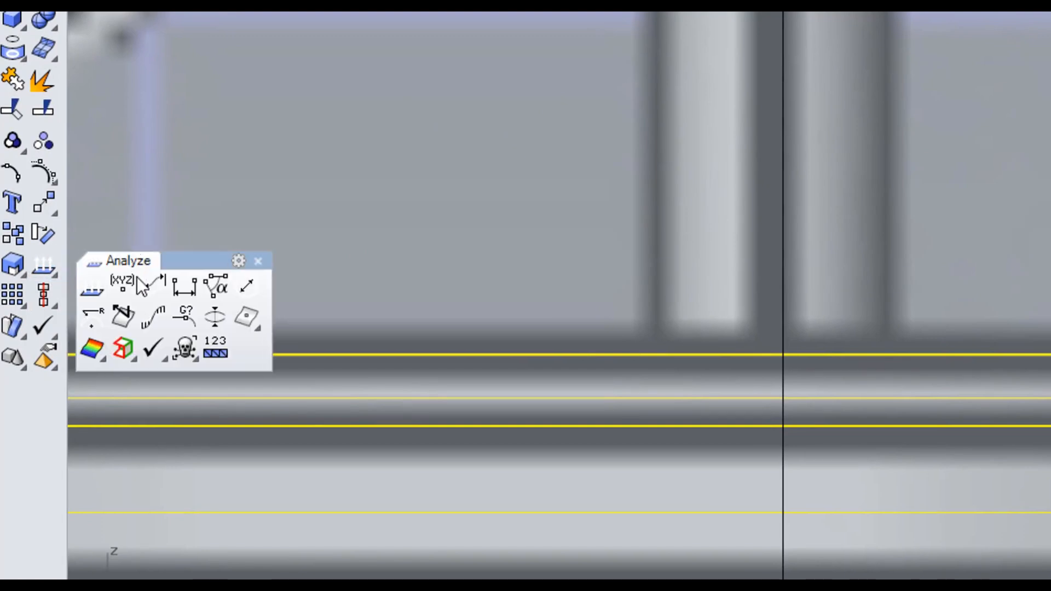
left_click(182, 288)
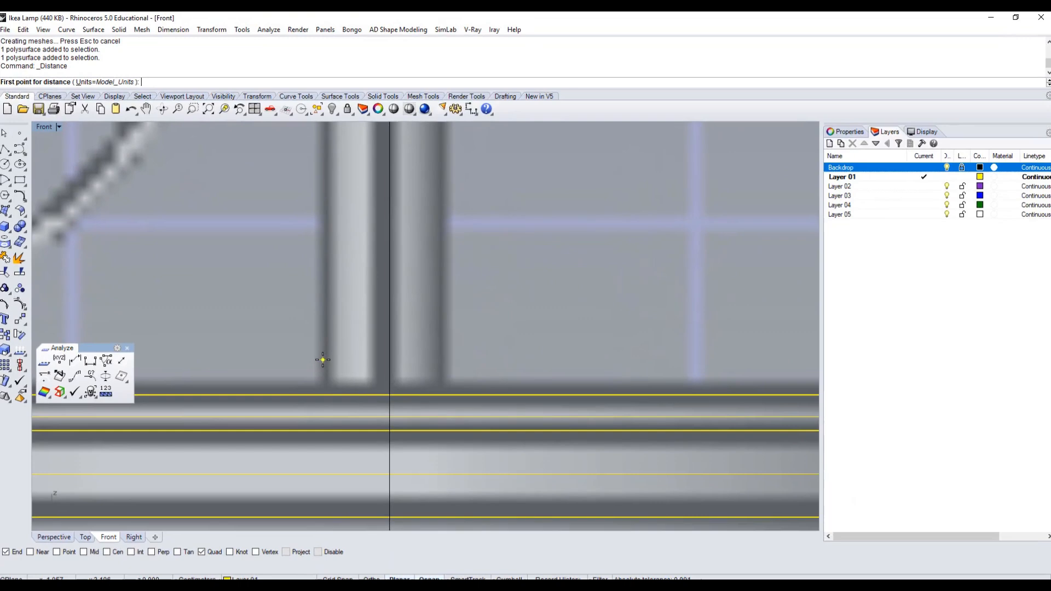
left_click(323, 360)
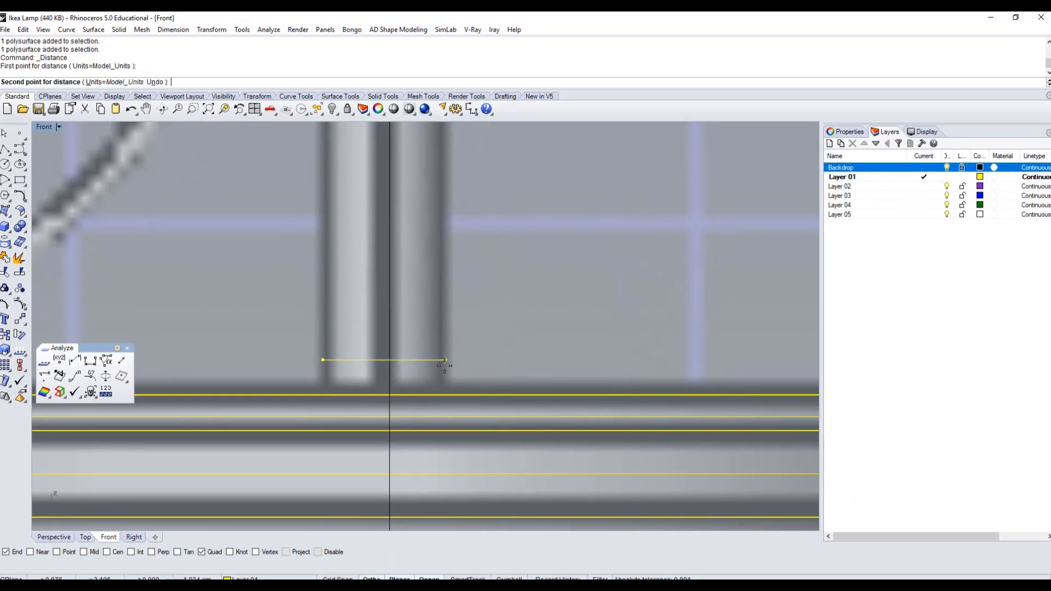
left_click(444, 360)
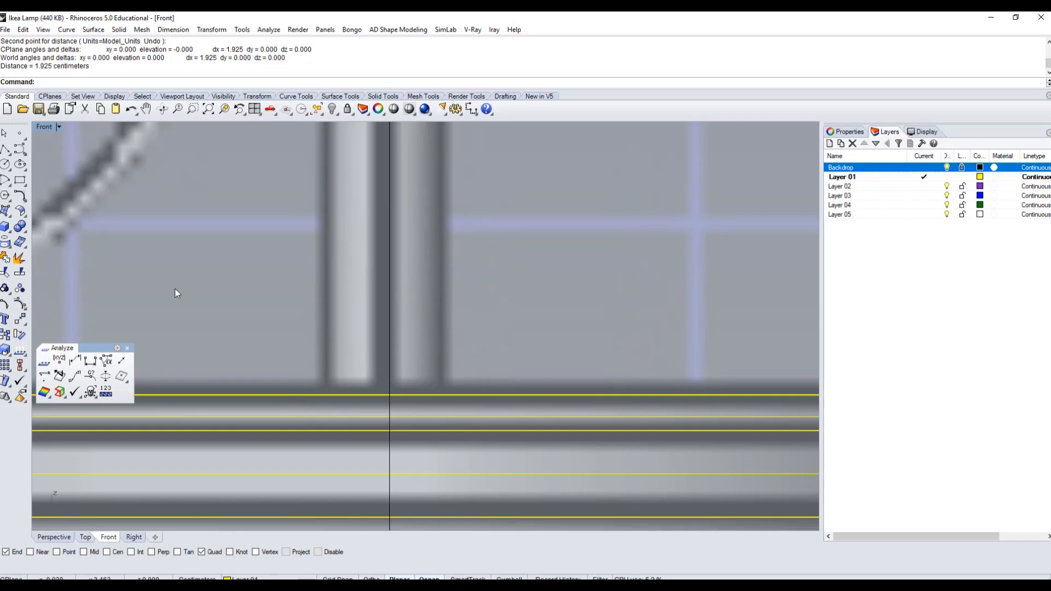
Return to the four-viewport layout and draw a 2 cm diameter circle centred on the origin in the Top viewport.
double_click(43, 127)
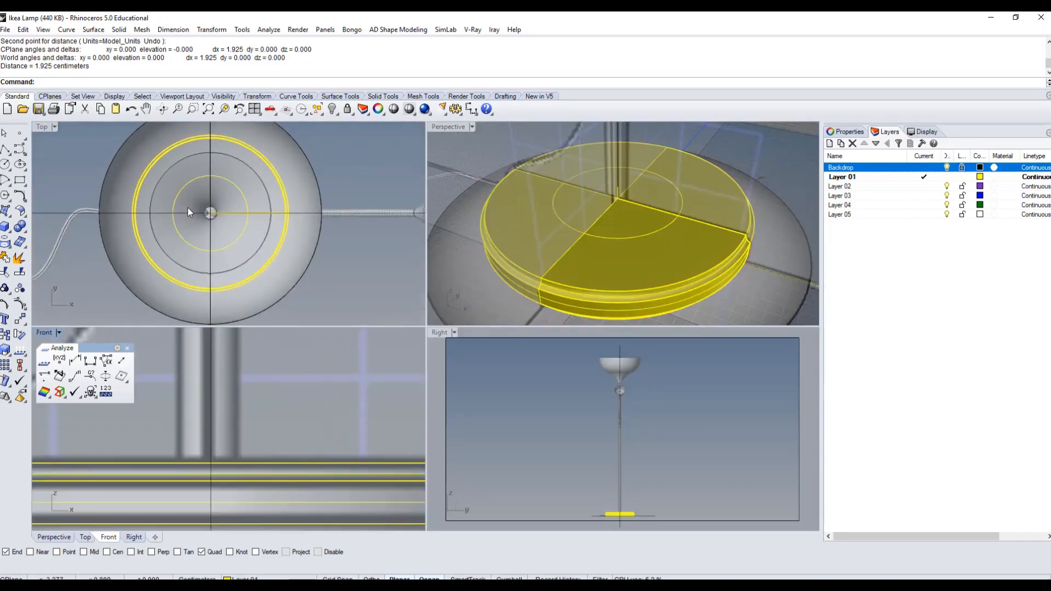
scroll(51, 185, "up", 3)
left_click(5, 164)
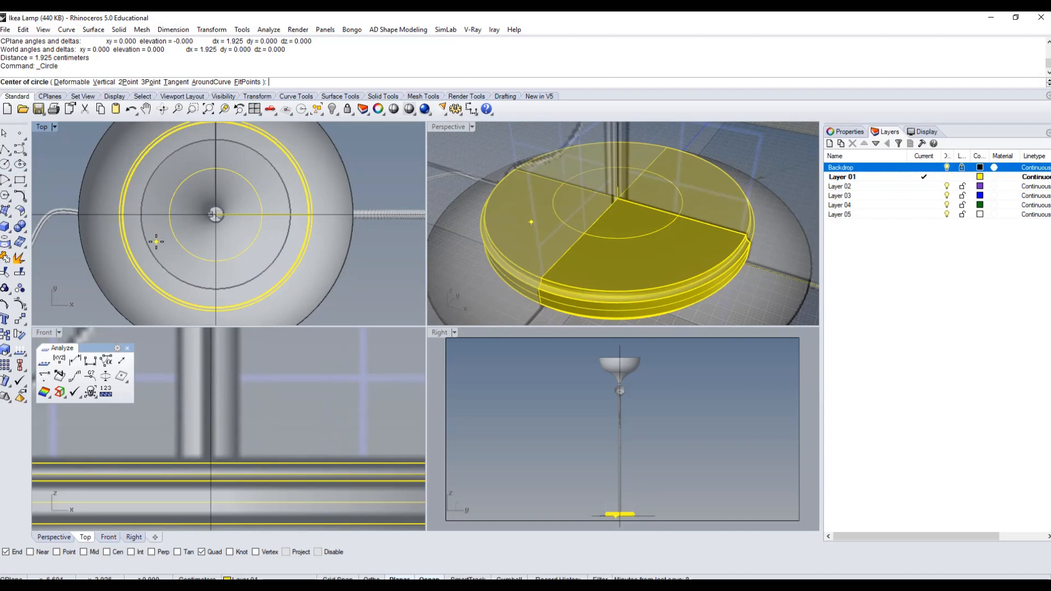
type("0")
key("Return")
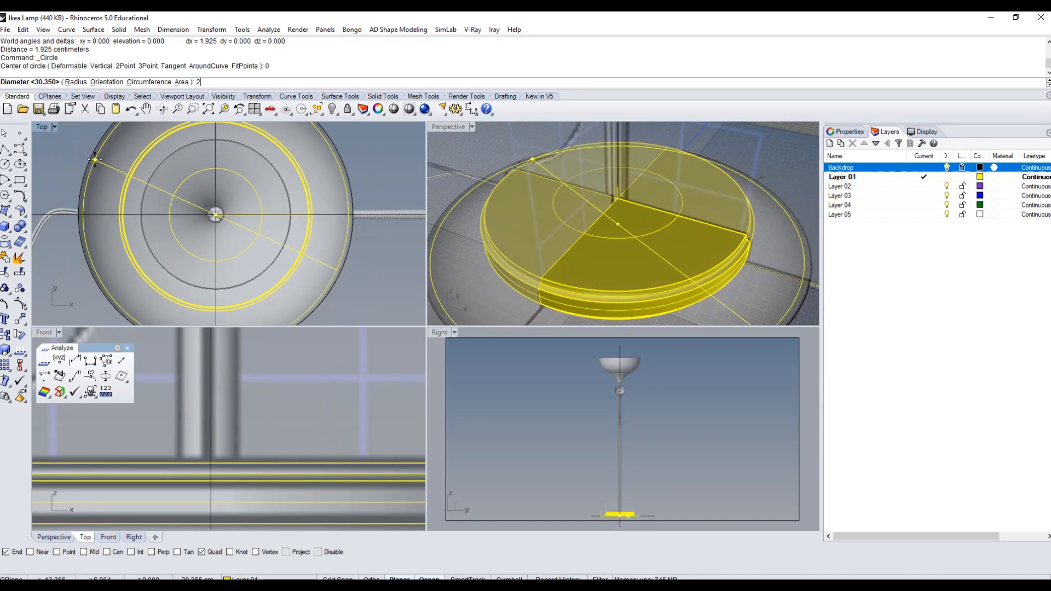
type("2")
key("Return")
scroll(219, 230, "up", 5)
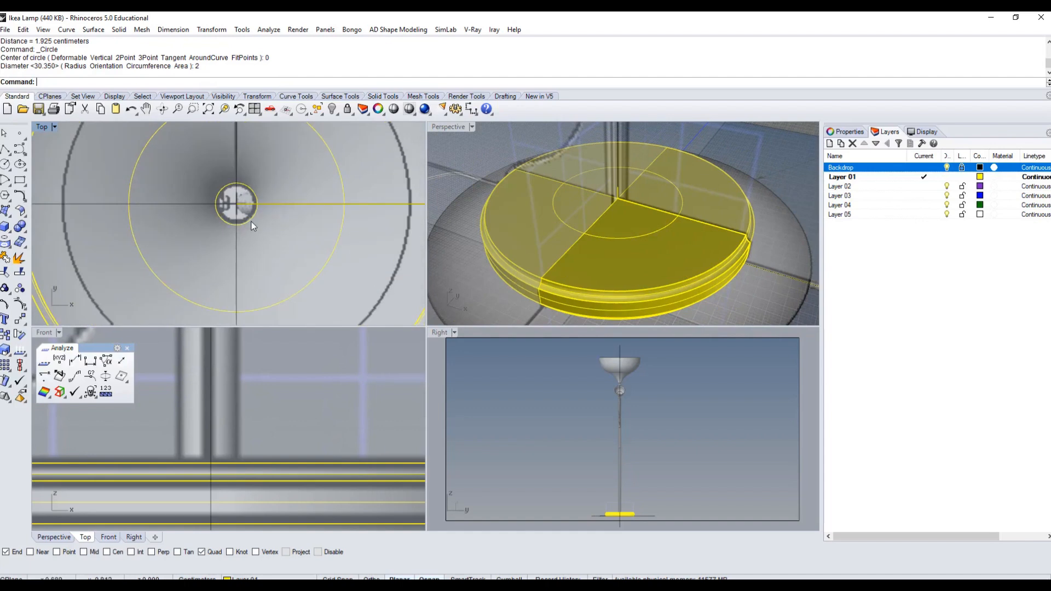
Move the pole circle vertically in the Front viewport to just below the base's top surface.
left_click(250, 221)
right_click_drag(616, 281, 646, 251)
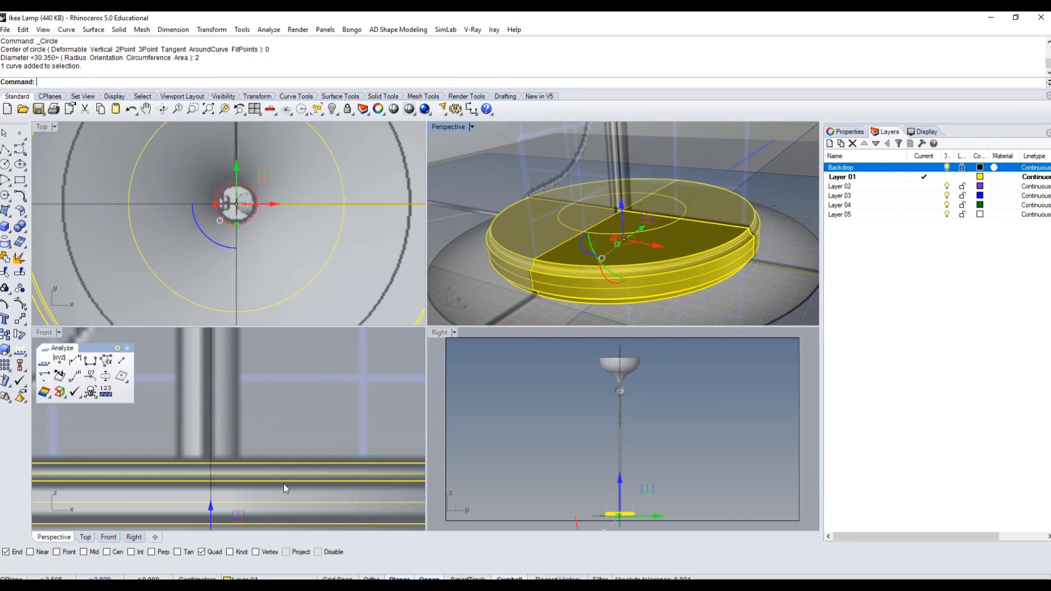
right_click_drag(266, 484, 270, 461)
scroll(281, 442, "down", 2)
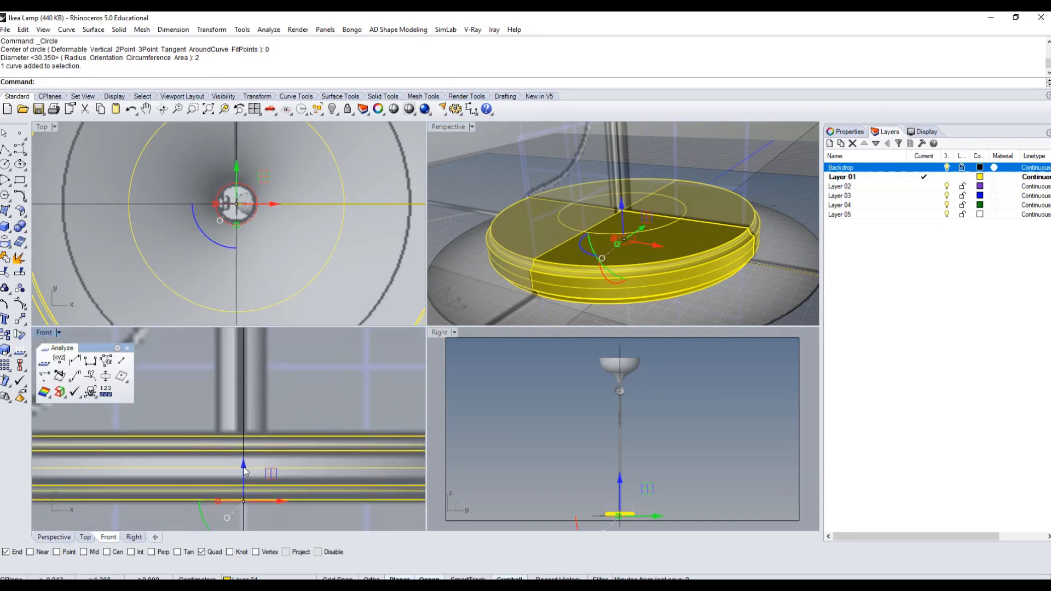
left_click_drag(243, 467, 248, 403)
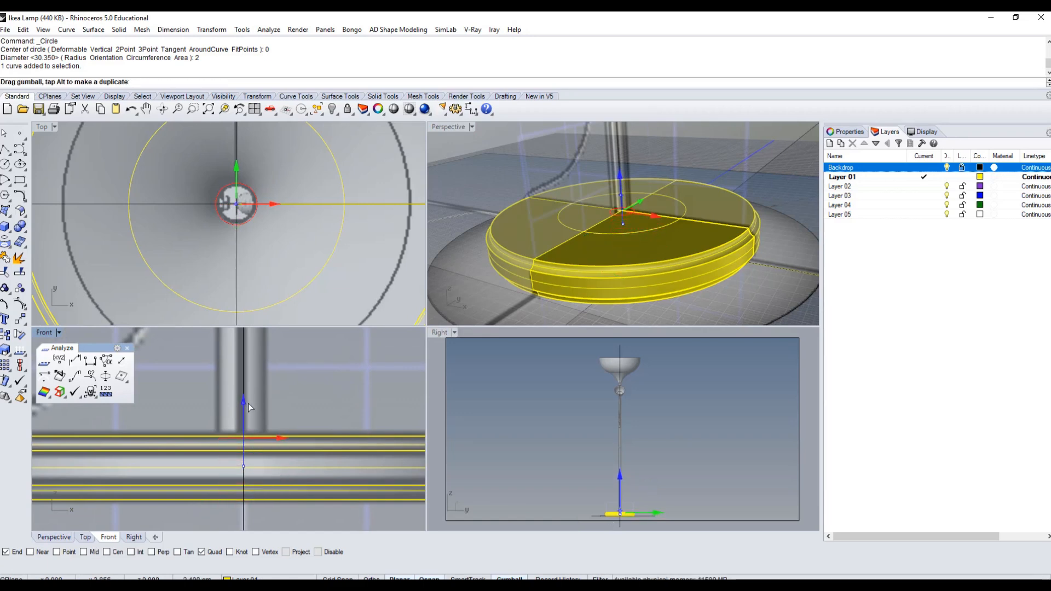
left_click_drag(248, 403, 248, 403)
scroll(235, 446, "up", 12)
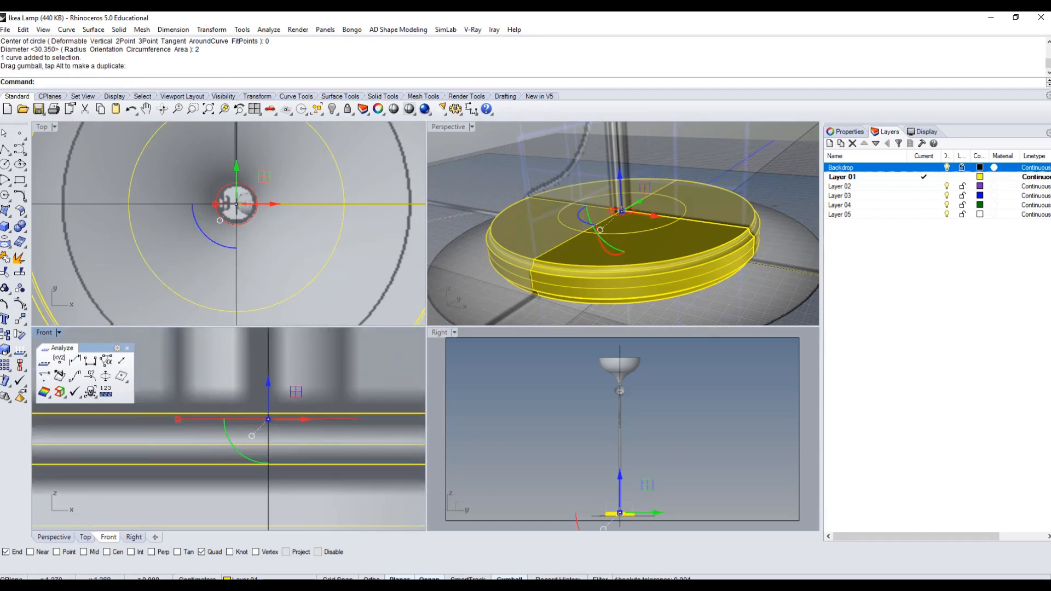
key("Escape")
Extrude the pole circle straight up as an open surface, ending in the Front viewport where the backdrop's pole meets the upper shade.
scroll(605, 249, "down", 5)
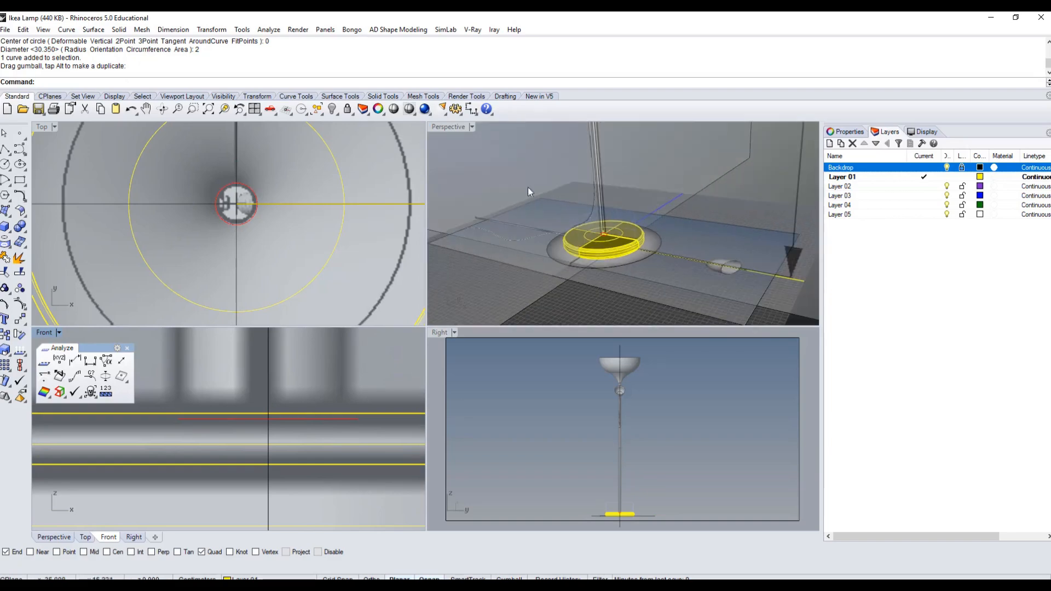
double_click(448, 127)
scroll(442, 182, "down", 3)
scroll(381, 298, "up", 5)
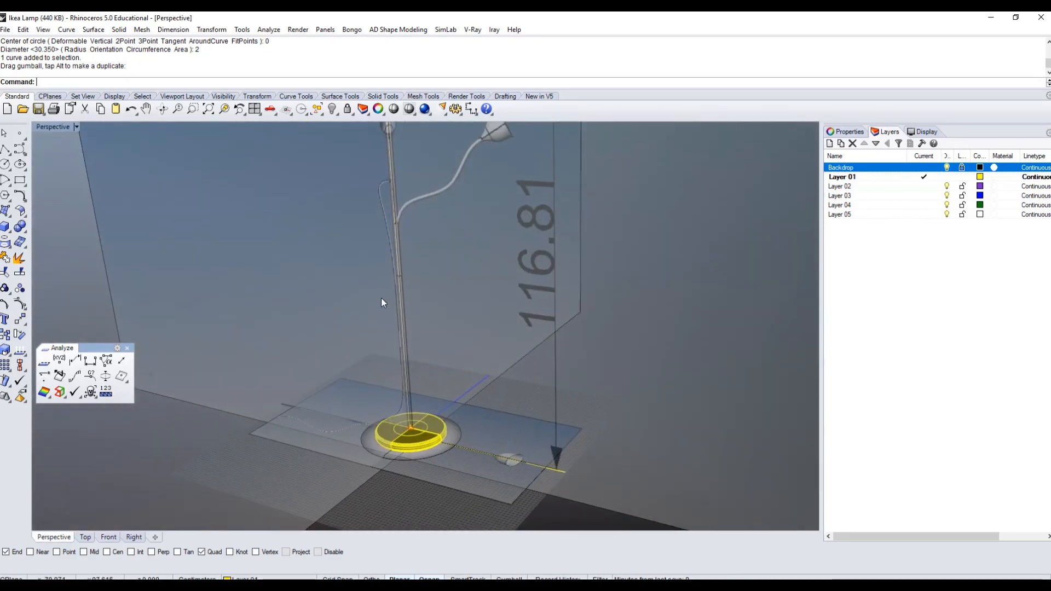
scroll(401, 241, "down", 3)
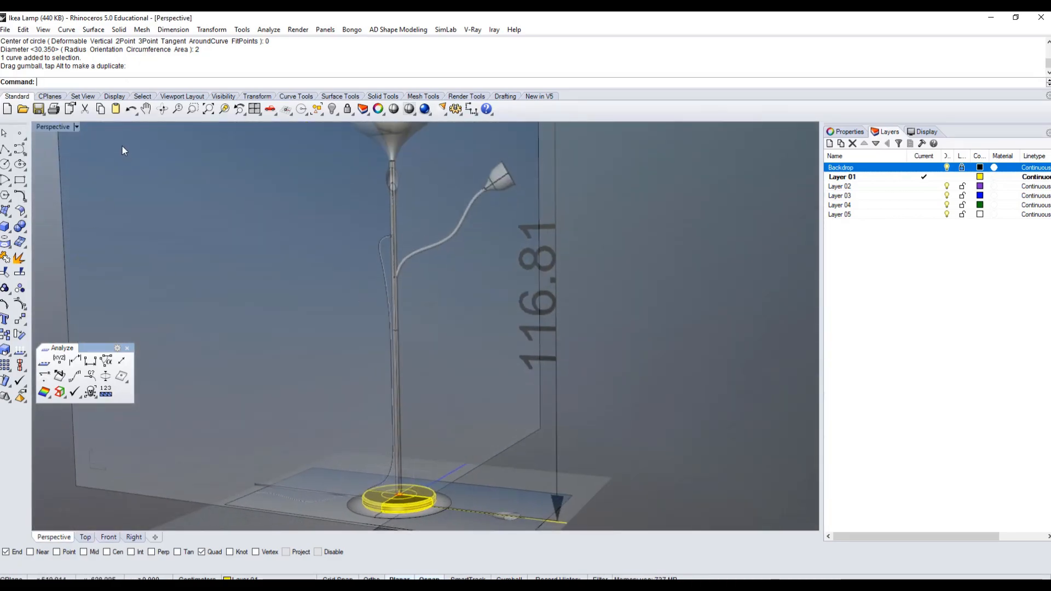
scroll(123, 146, "up", 2)
left_click(93, 30)
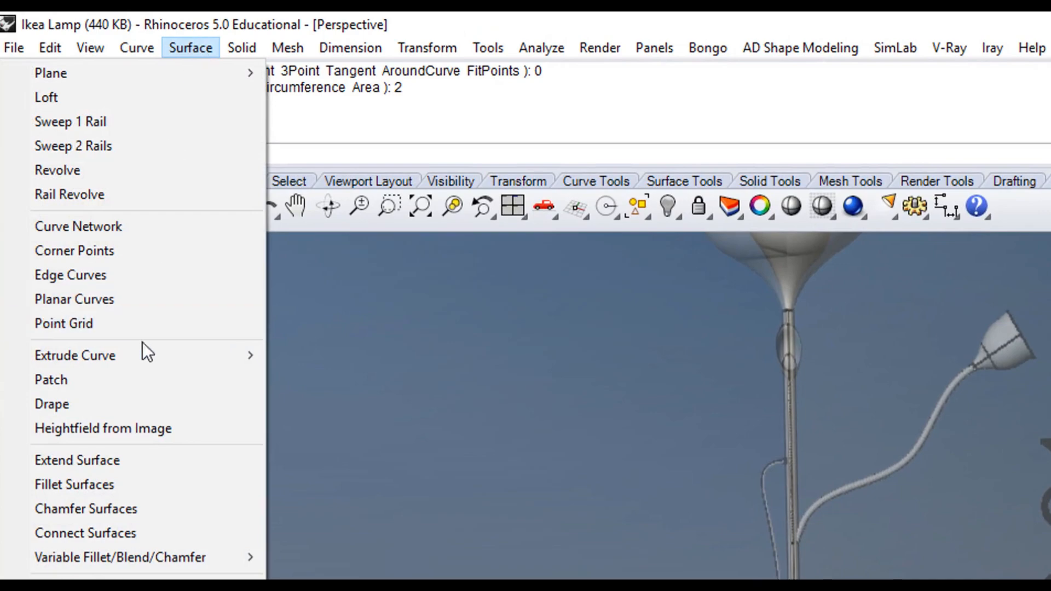
mouse_move(139, 355)
left_click(316, 354)
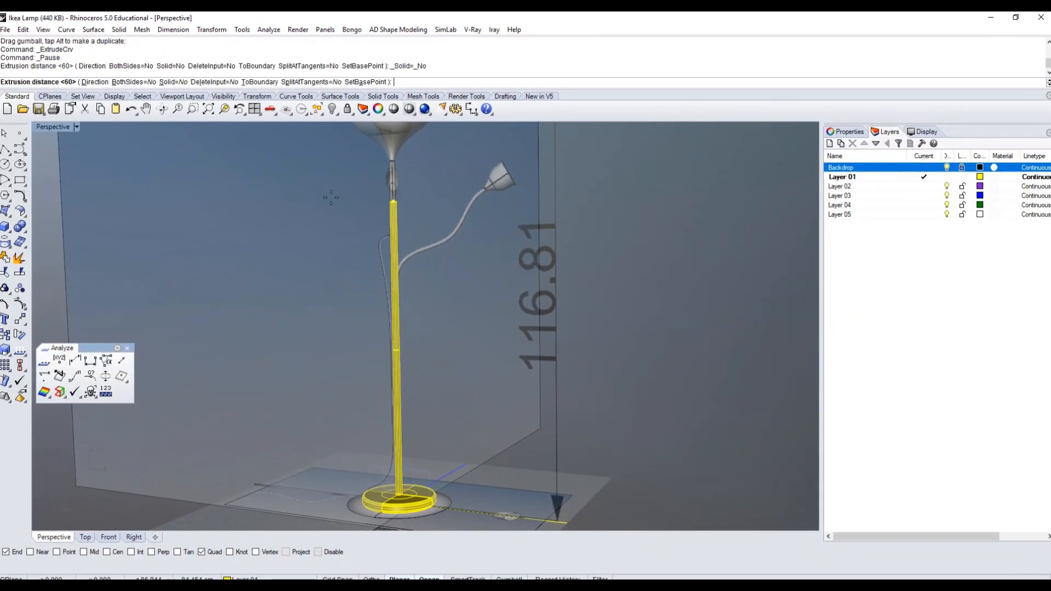
right_click_drag(330, 198, 319, 295)
scroll(321, 296, "up", 5)
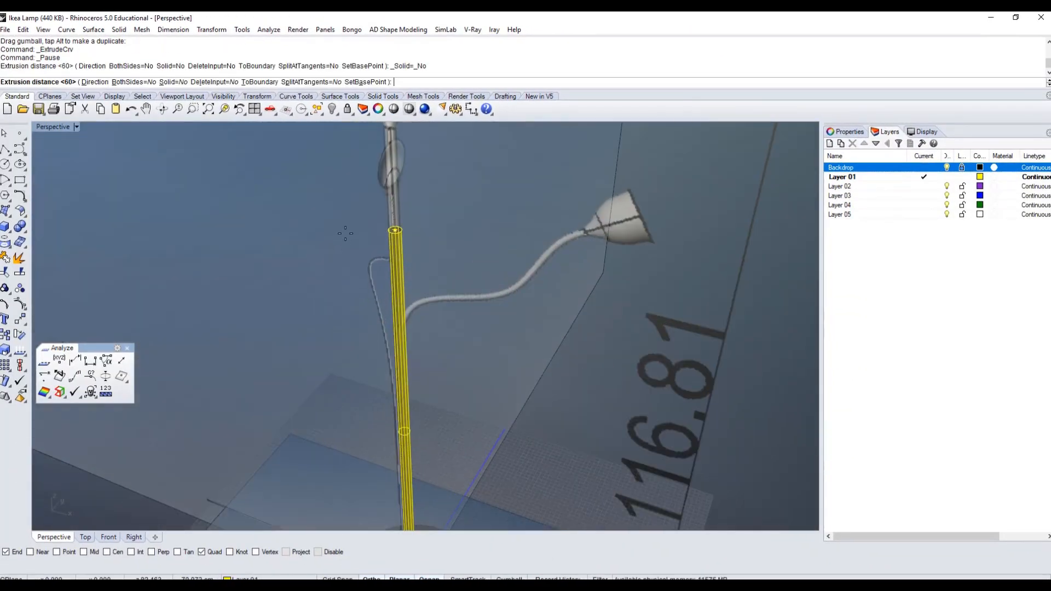
scroll(345, 234, "up", 2)
right_click_drag(345, 230, 334, 285, "shift")
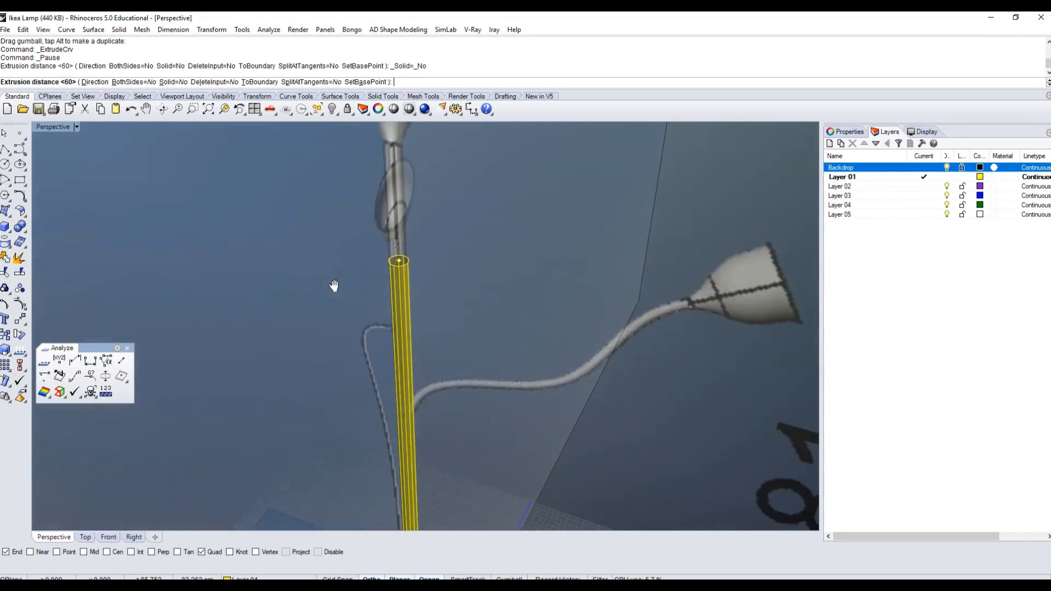
scroll(334, 285, "down", 2)
scroll(331, 208, "up", 3)
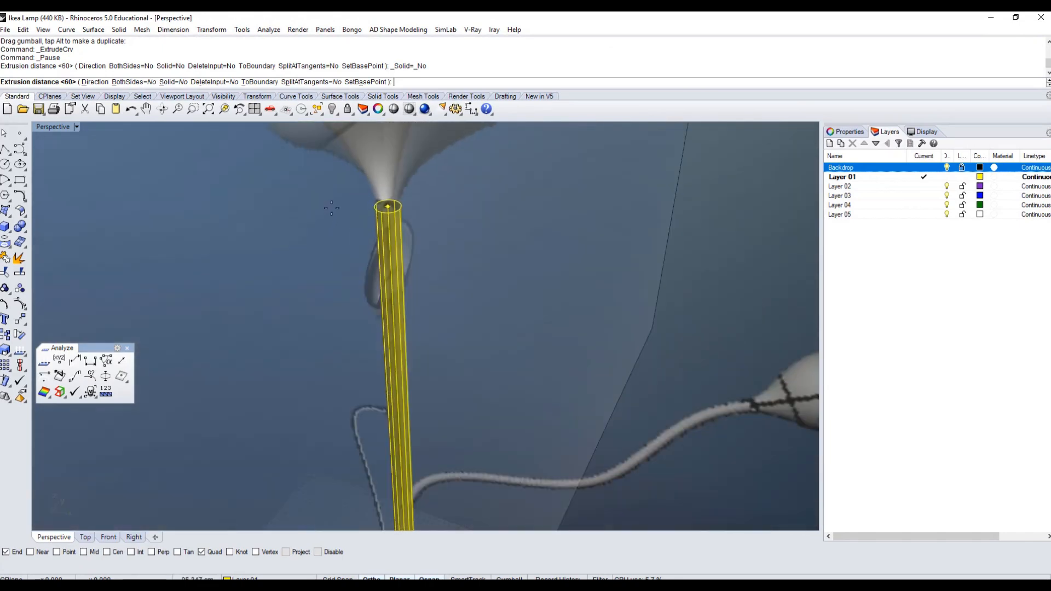
double_click(41, 127)
scroll(262, 408, "down", 3)
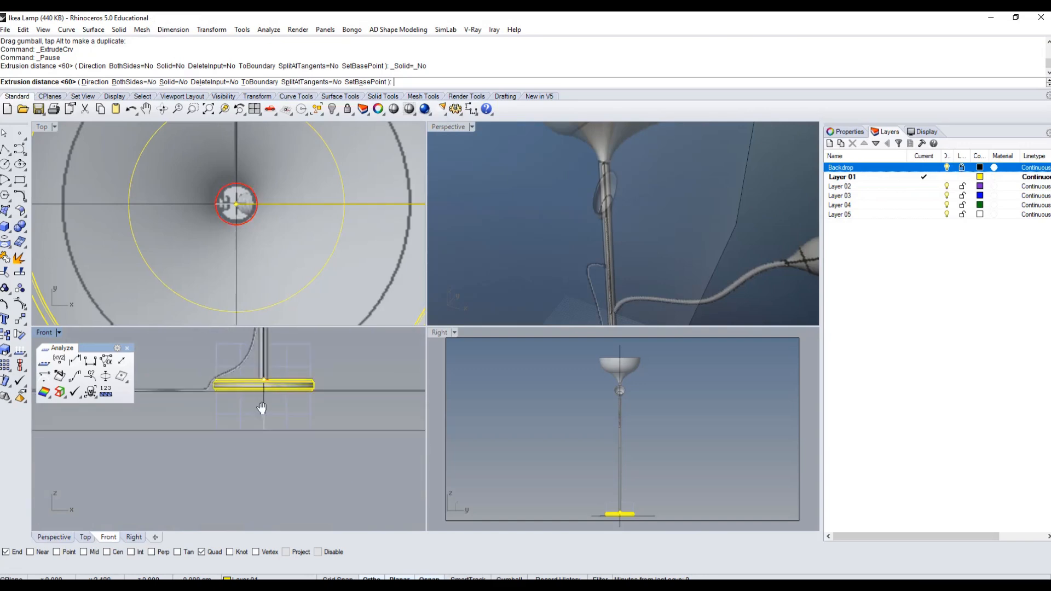
scroll(277, 472, "down", 8)
right_click_drag(261, 408, 276, 523)
scroll(239, 406, "up", 9)
right_click_drag(214, 375, 153, 475)
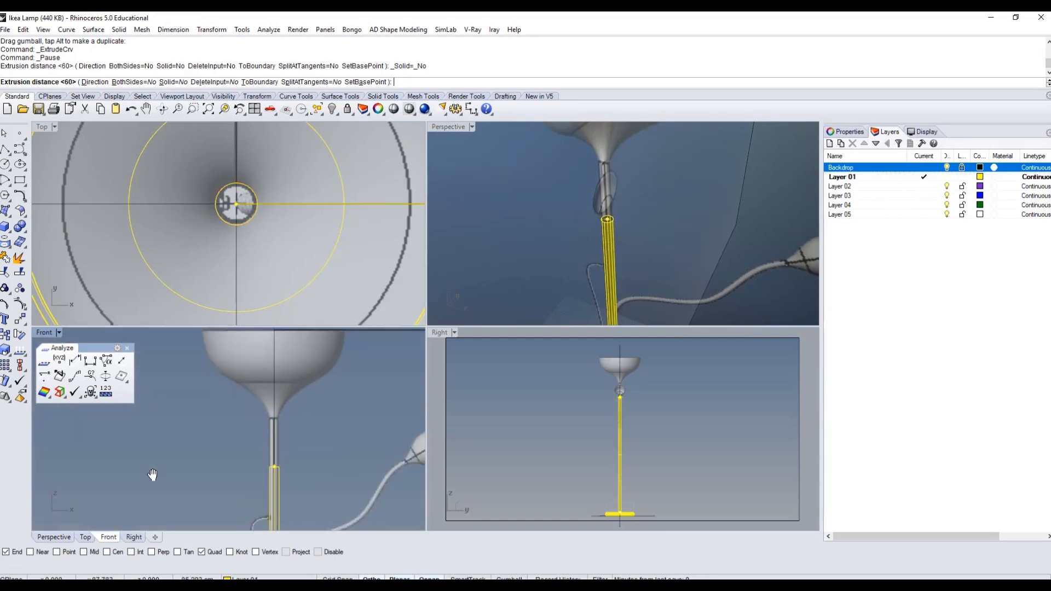
scroll(206, 434, "up", 3)
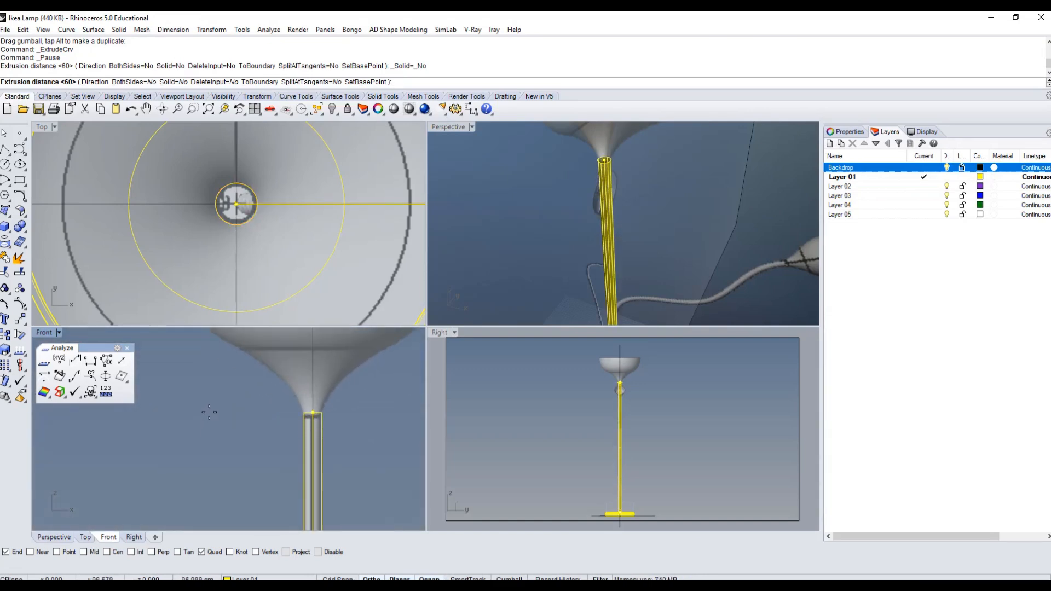
left_click(209, 413)
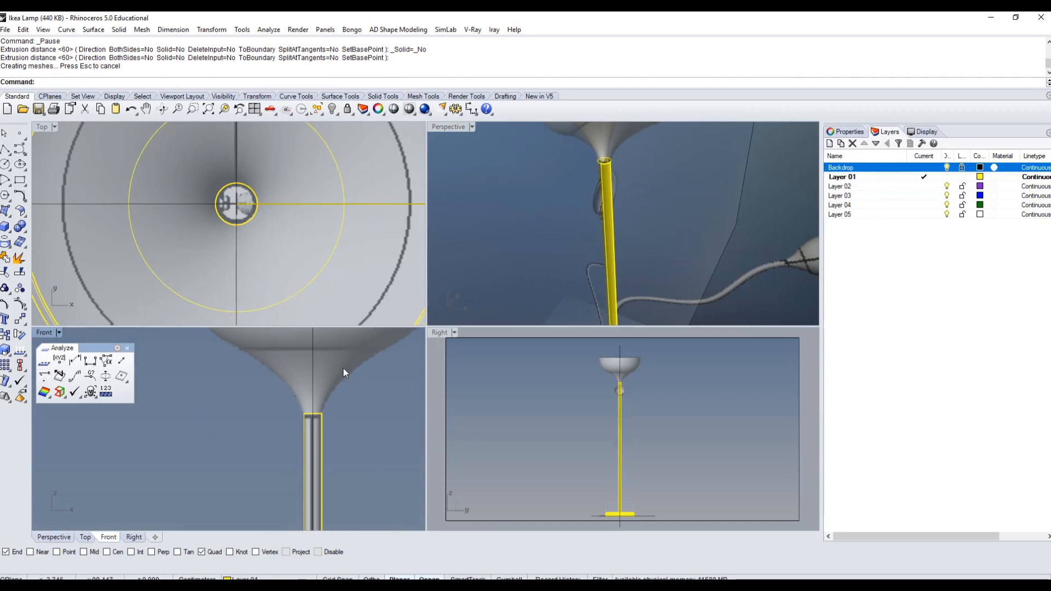
Examine the extruded pole in the Perspective viewport and how its top meets the shade in the maximized Front viewport.
scroll(650, 191, "down", 2)
right_click_drag(650, 192, 675, 225)
scroll(590, 155, "down", 5)
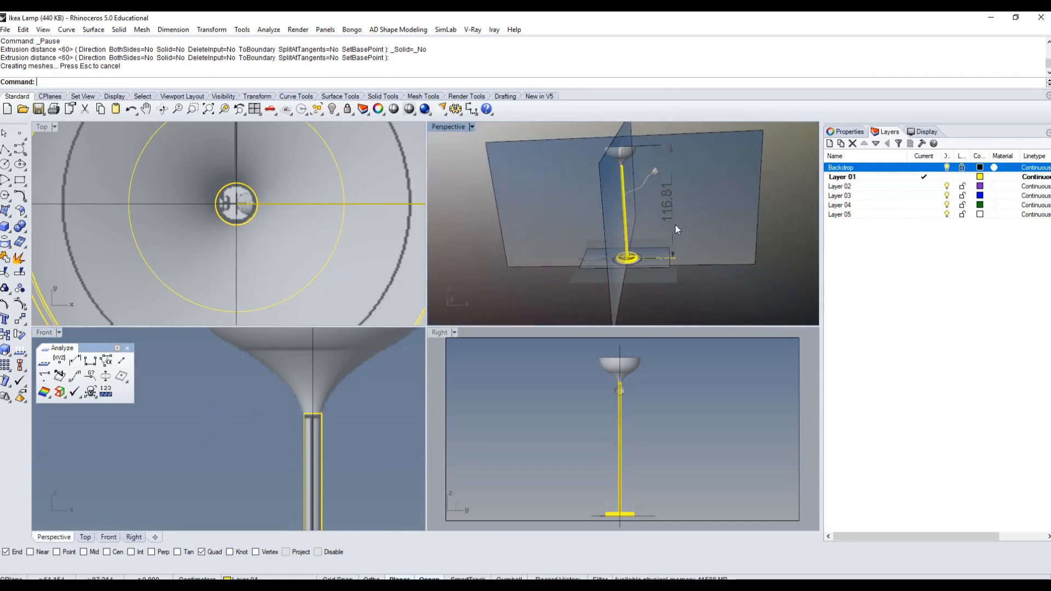
scroll(675, 224, "up", 4)
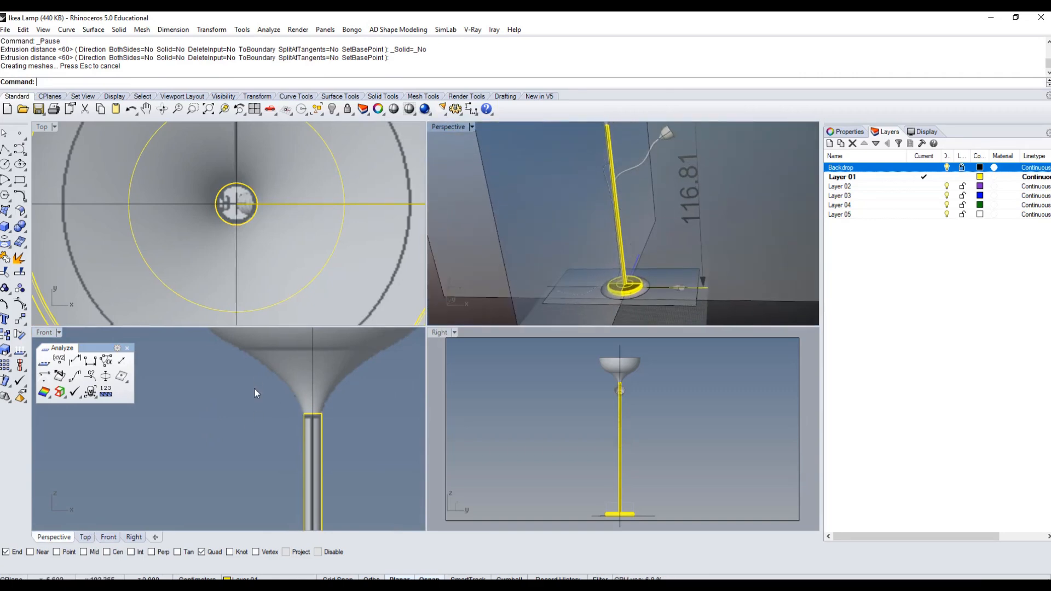
double_click(44, 332)
right_click_drag(486, 345, 323, 434)
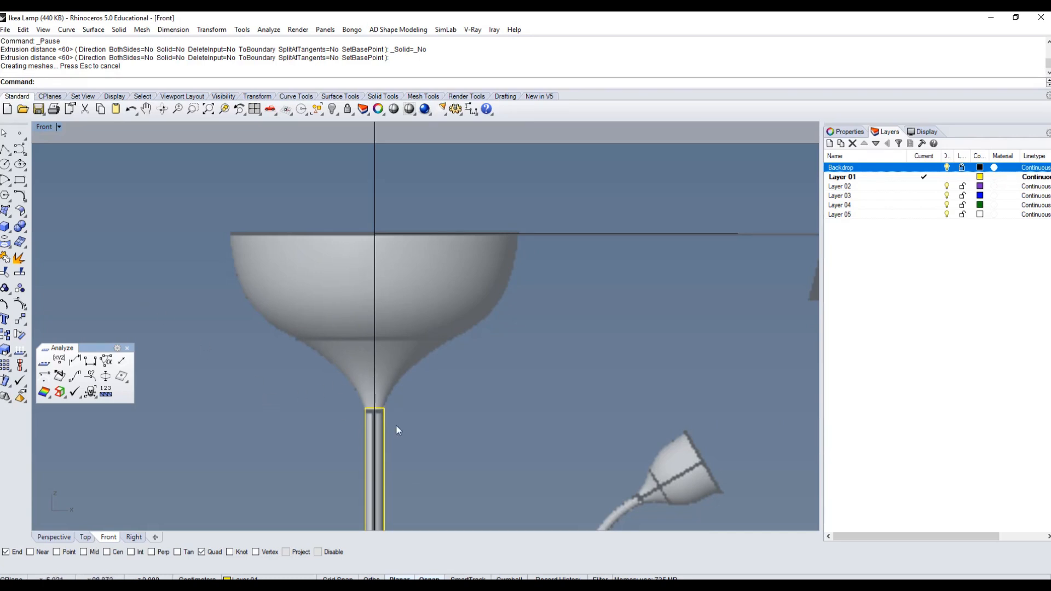
scroll(383, 421, "up", 6)
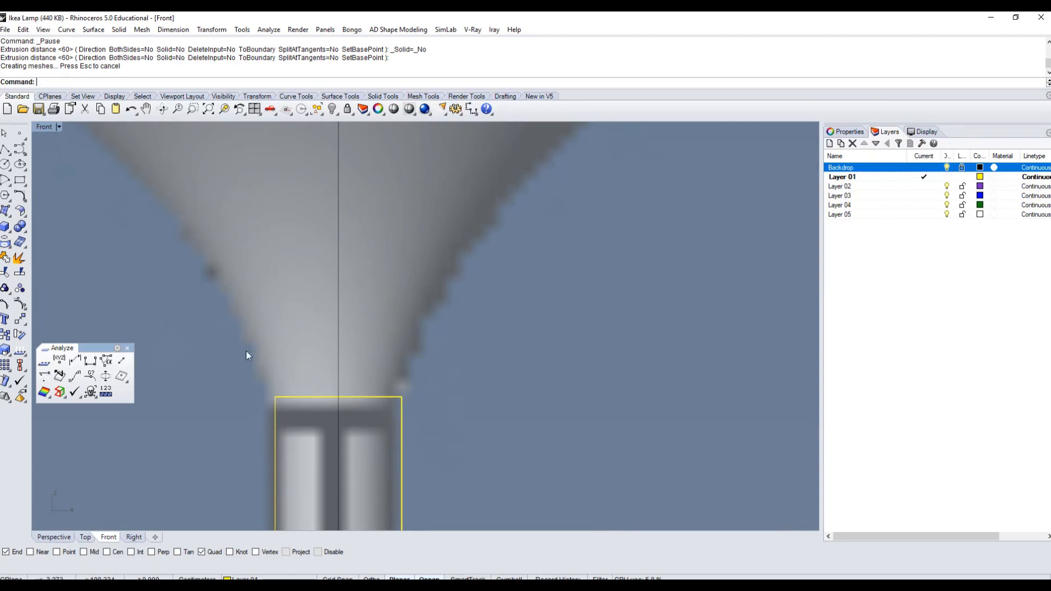
left_click(394, 403)
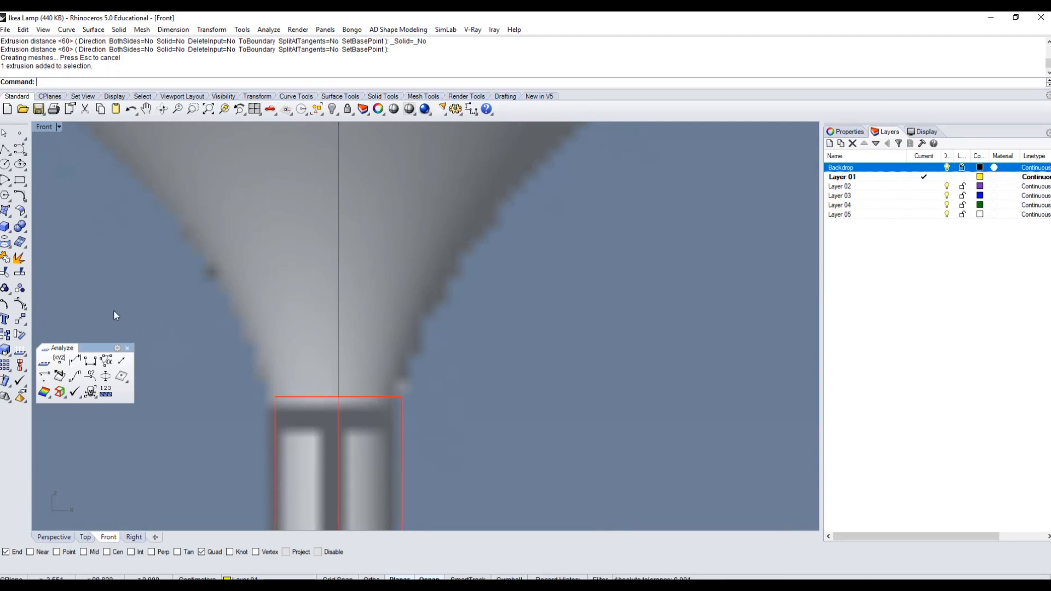
key("Escape")
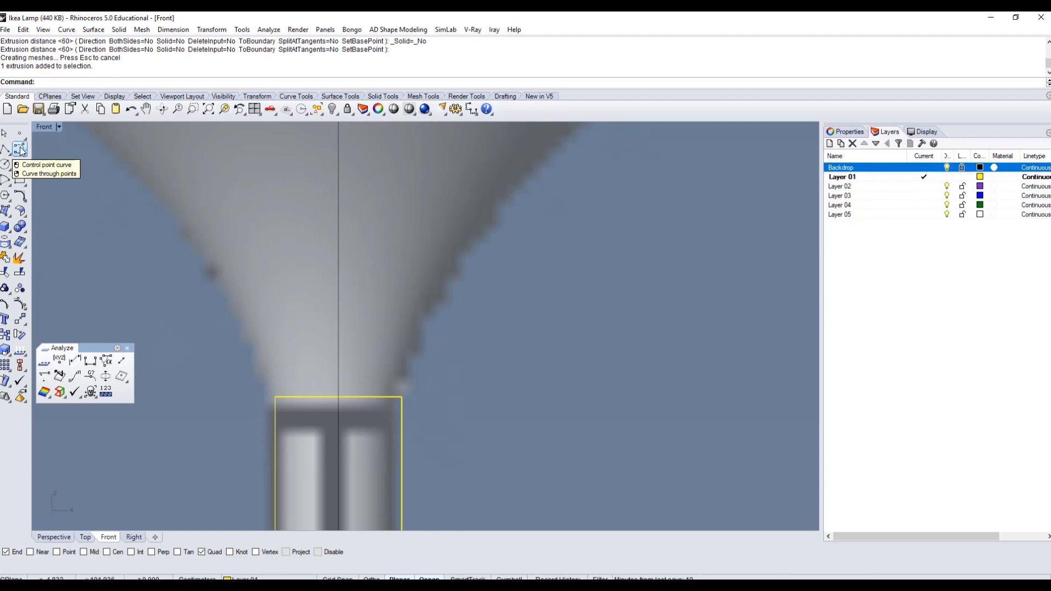
Turn off the End snap and start a degree-3 control point curve at the pole top's right quadrant, tracing the shade's neck.
left_click(20, 149)
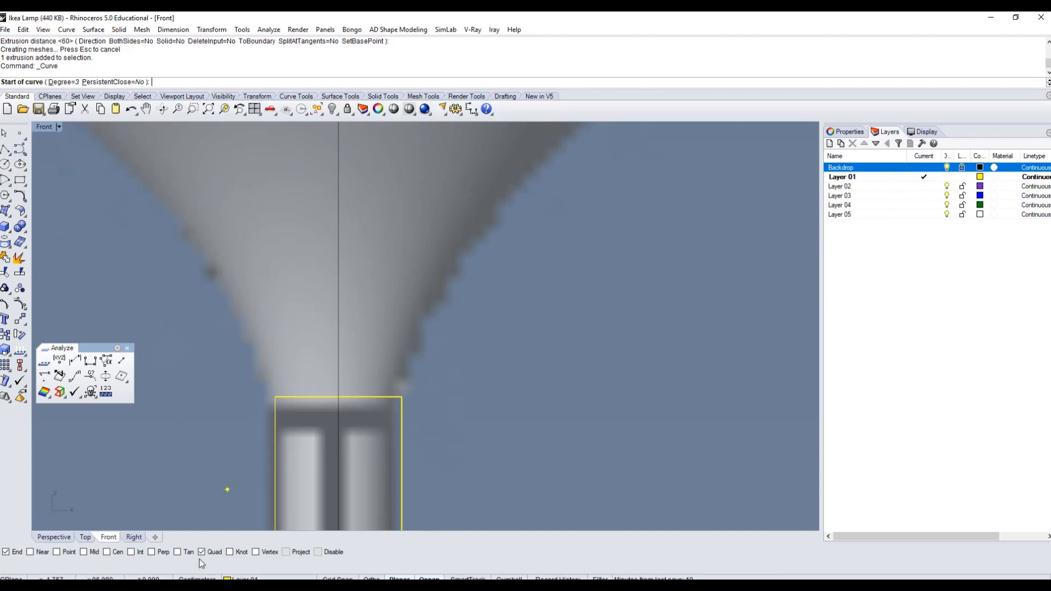
left_click(17, 552)
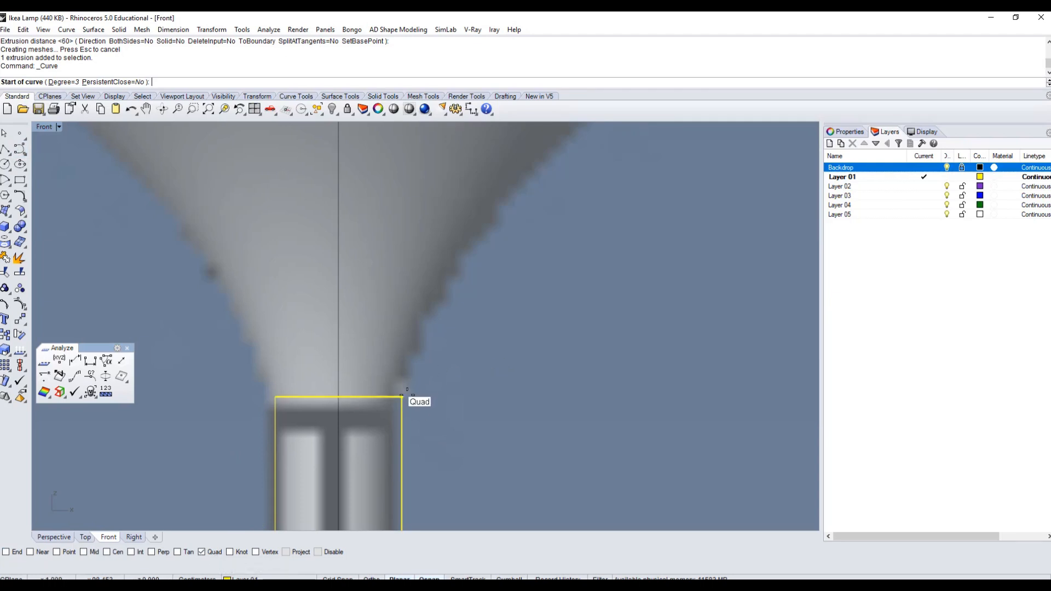
left_click(402, 396)
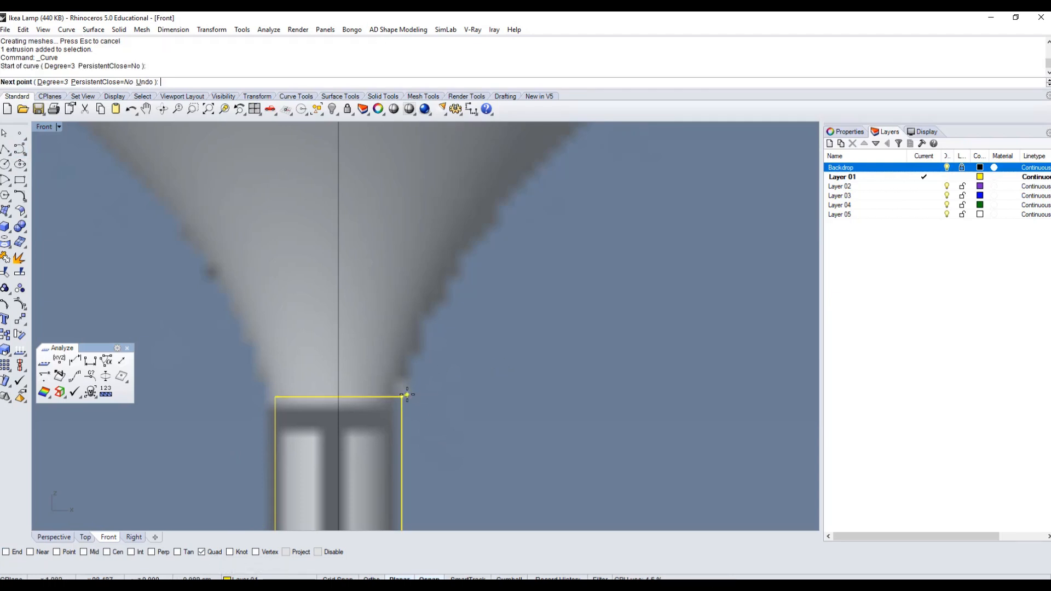
left_click(414, 353)
scroll(453, 280, "down", 2)
right_click_drag(454, 280, 356, 386)
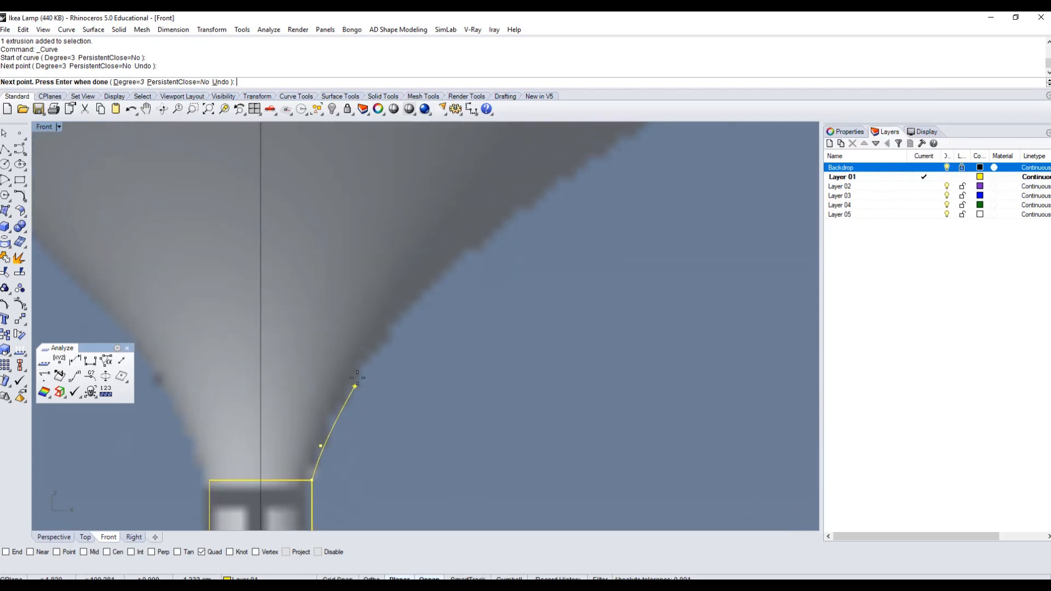
left_click(374, 350)
left_click(439, 273)
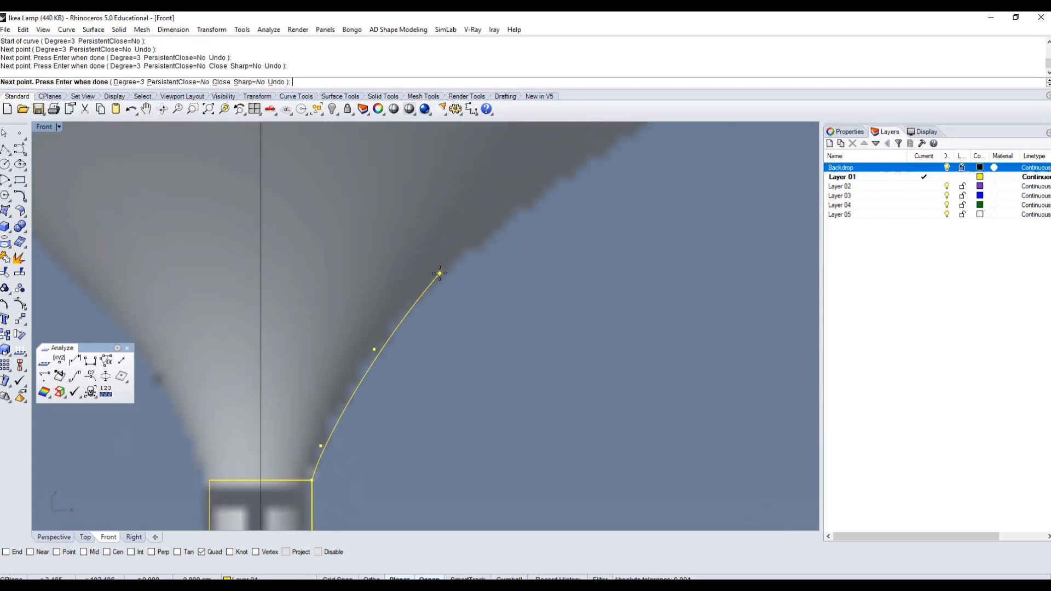
Continue the control point curve along the backdrop shade's right outline, from the flaring neck around the lower bowl.
right_click_drag(553, 179, 435, 303)
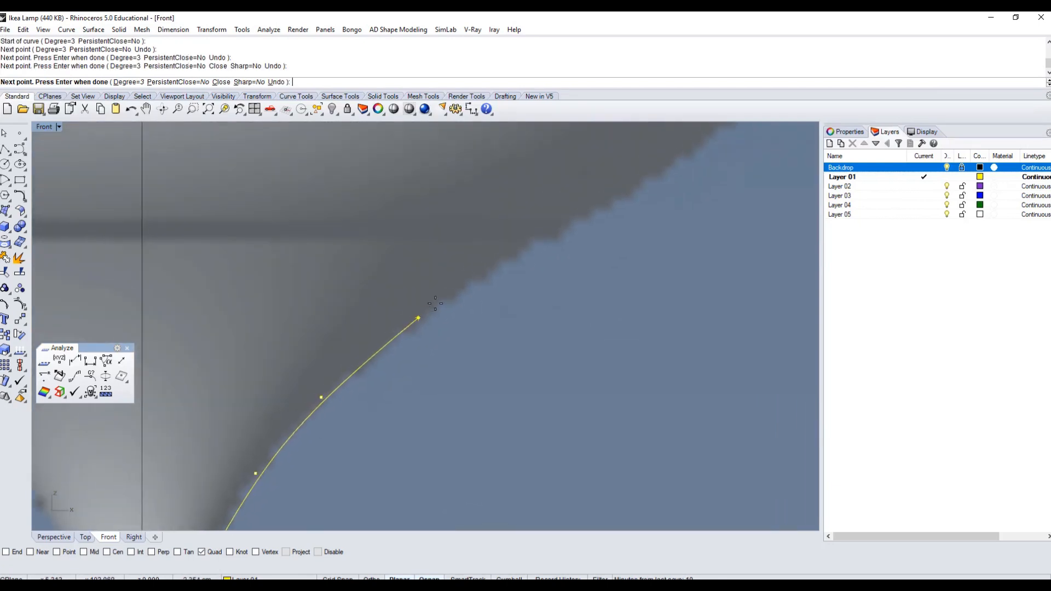
left_click(460, 288)
right_click_drag(483, 267, 358, 402)
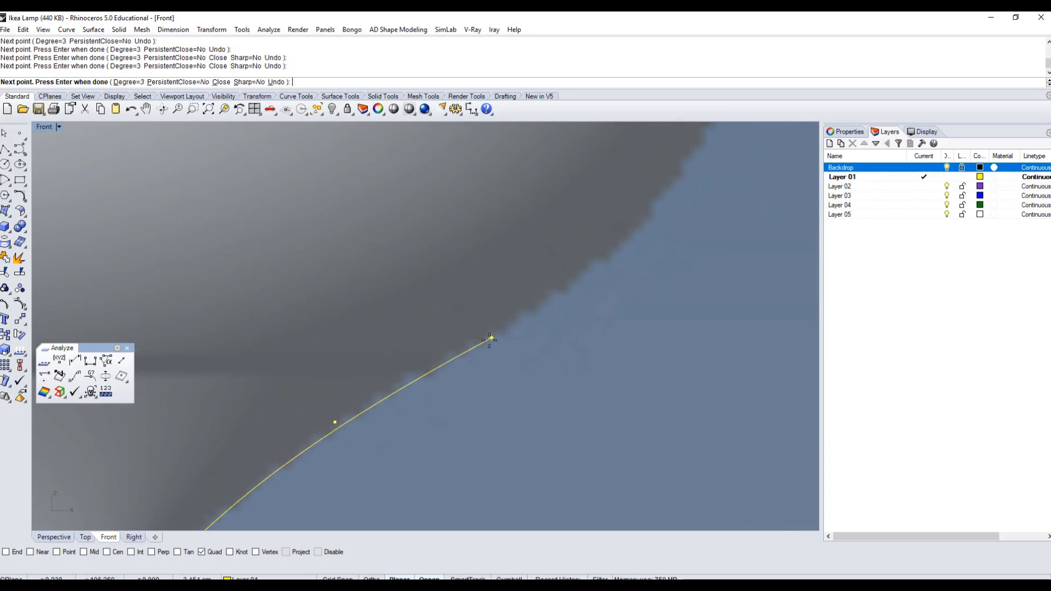
left_click(480, 340)
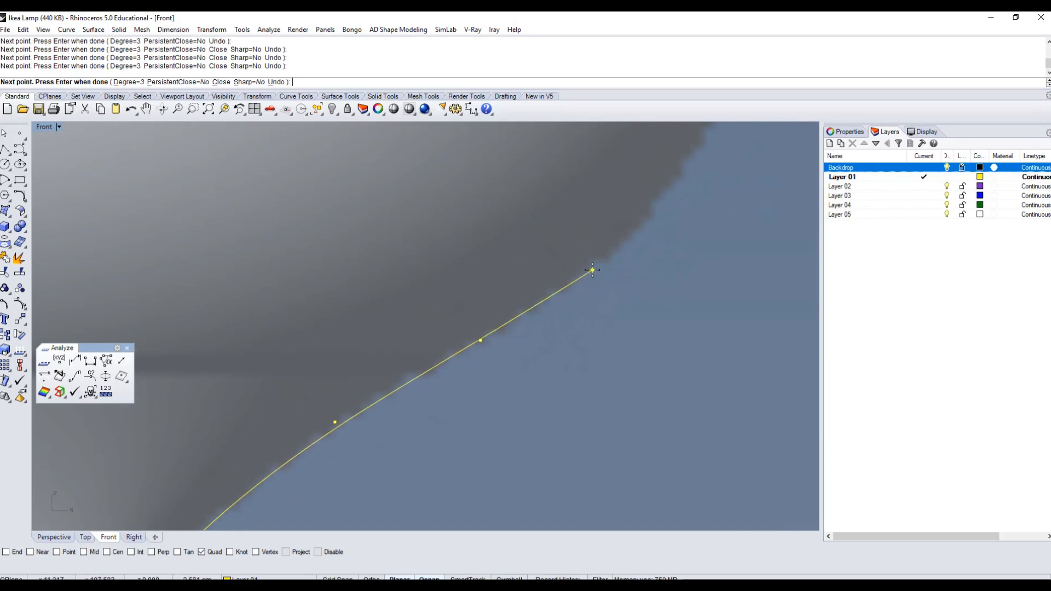
left_click(591, 272)
right_click_drag(591, 272, 475, 426)
left_click(540, 364)
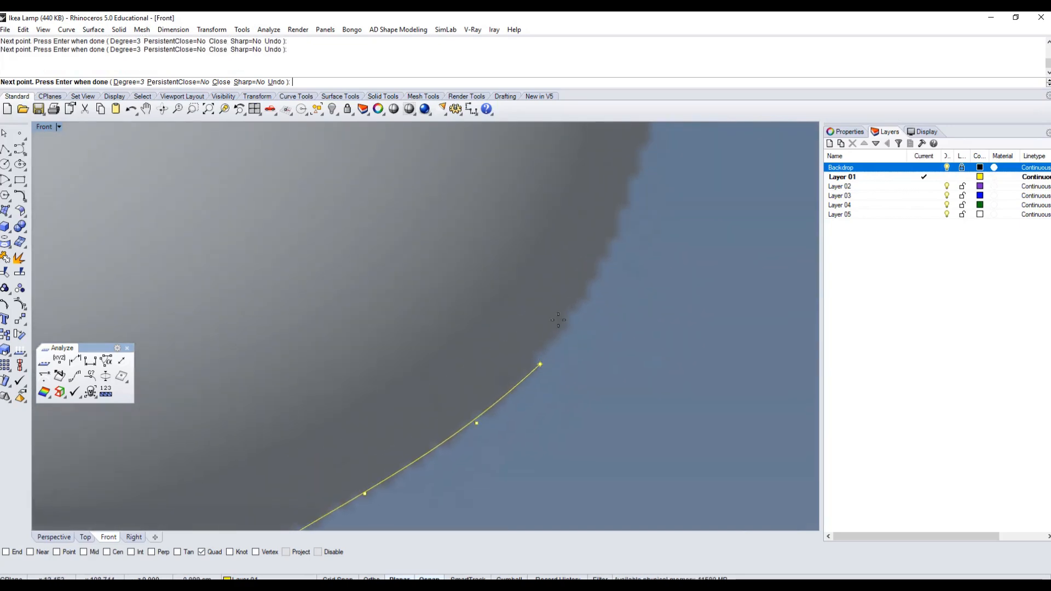
left_click(609, 248)
right_click_drag(602, 264, 544, 401)
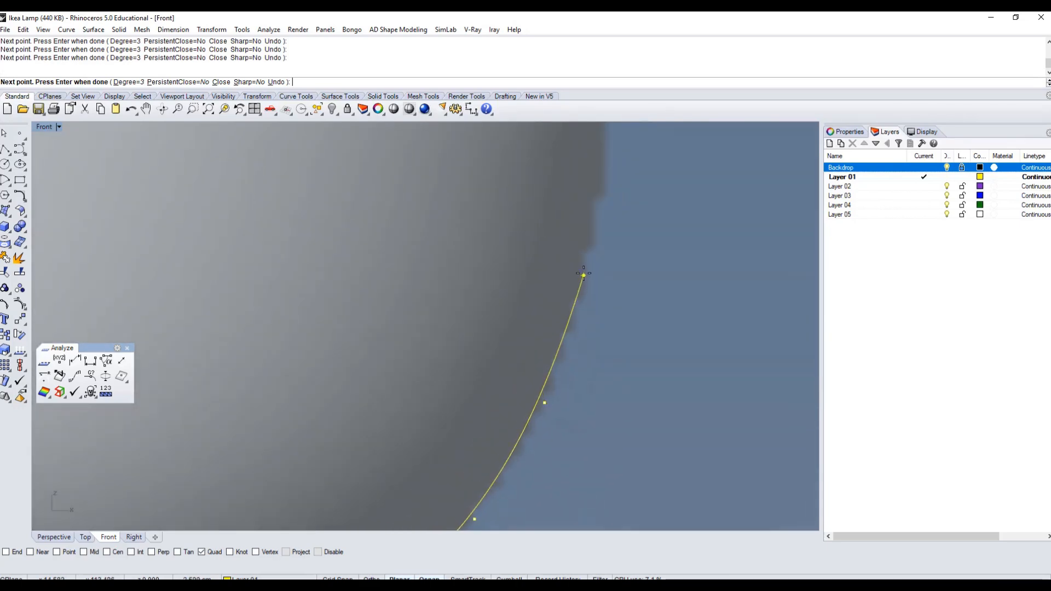
Trace the bowl's upper side and finish the shade profile curve at the rim's right corner.
left_click(584, 269)
scroll(584, 270, "down", 8)
right_click_drag(584, 269, 551, 431)
scroll(571, 338, "up", 6)
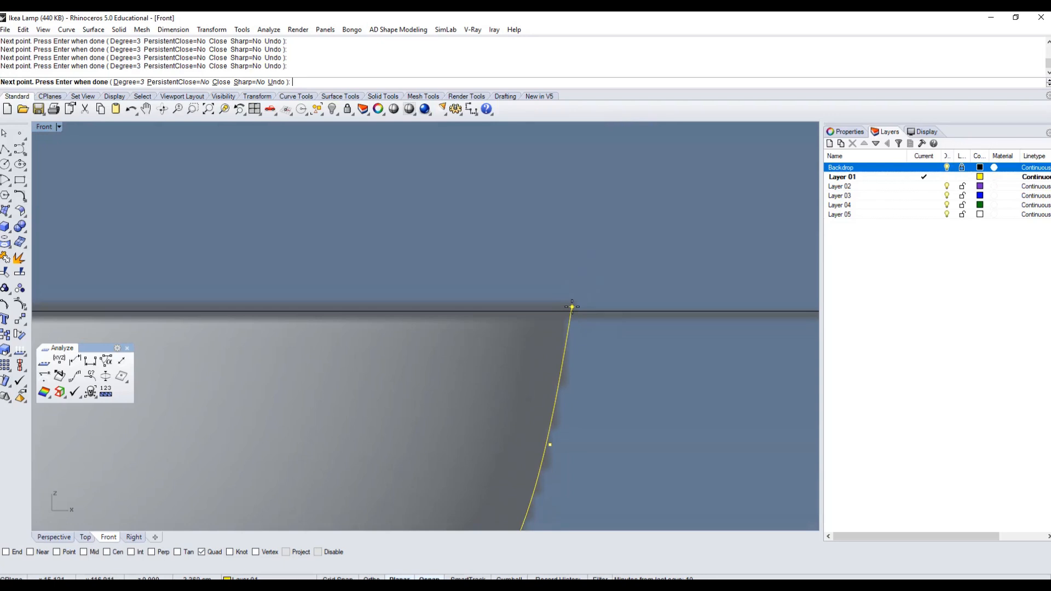
left_click(572, 306)
right_click(572, 306)
scroll(573, 308, "down", 8)
right_click_drag(543, 399, 556, 363)
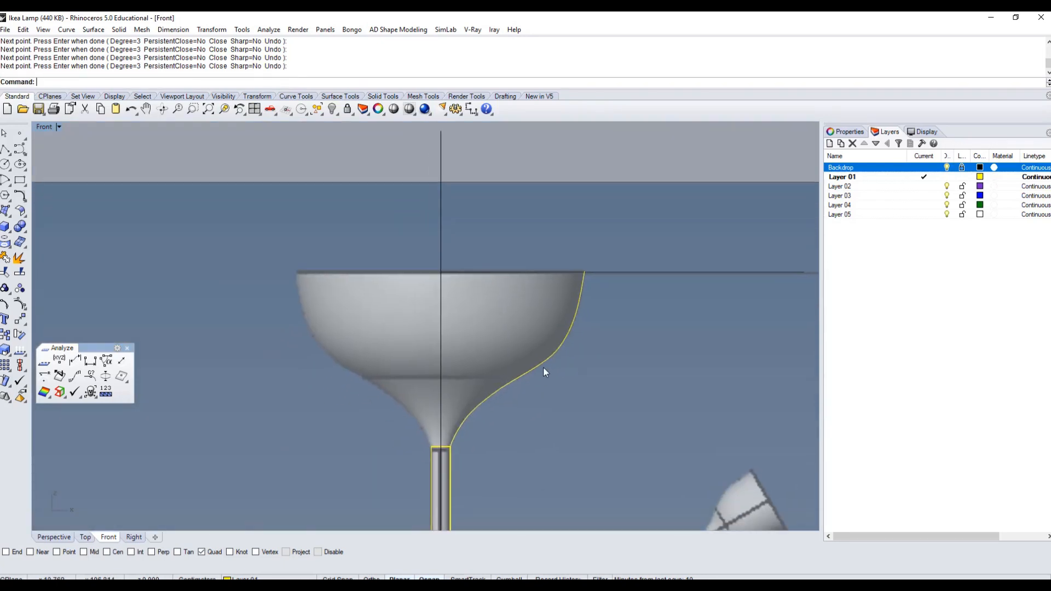
Inspect where the shade profile curve meets the pole's top corner, and select the full profile curve.
left_click(543, 367)
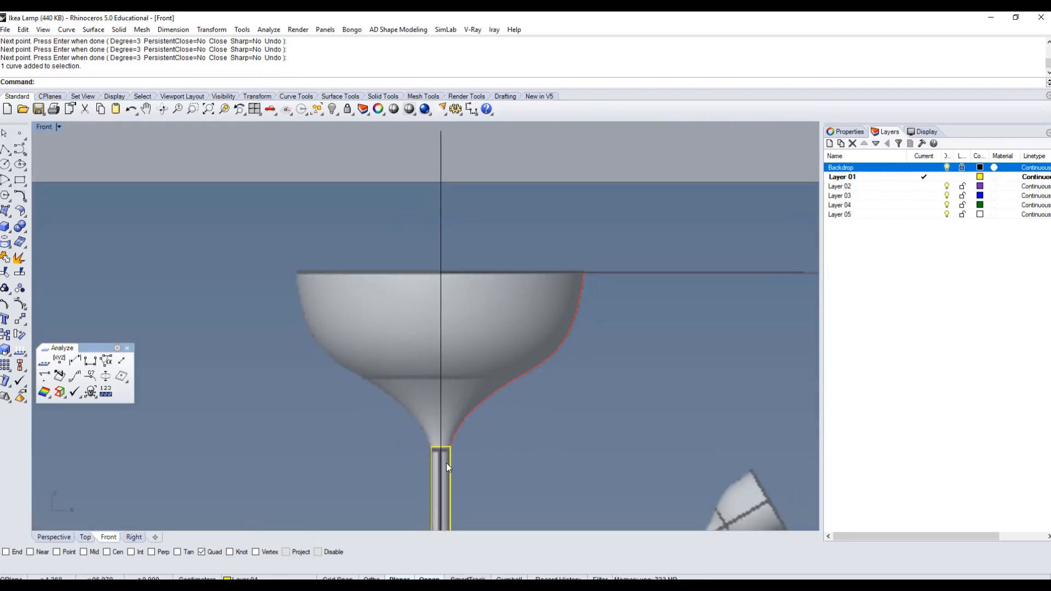
scroll(447, 465, "up", 5)
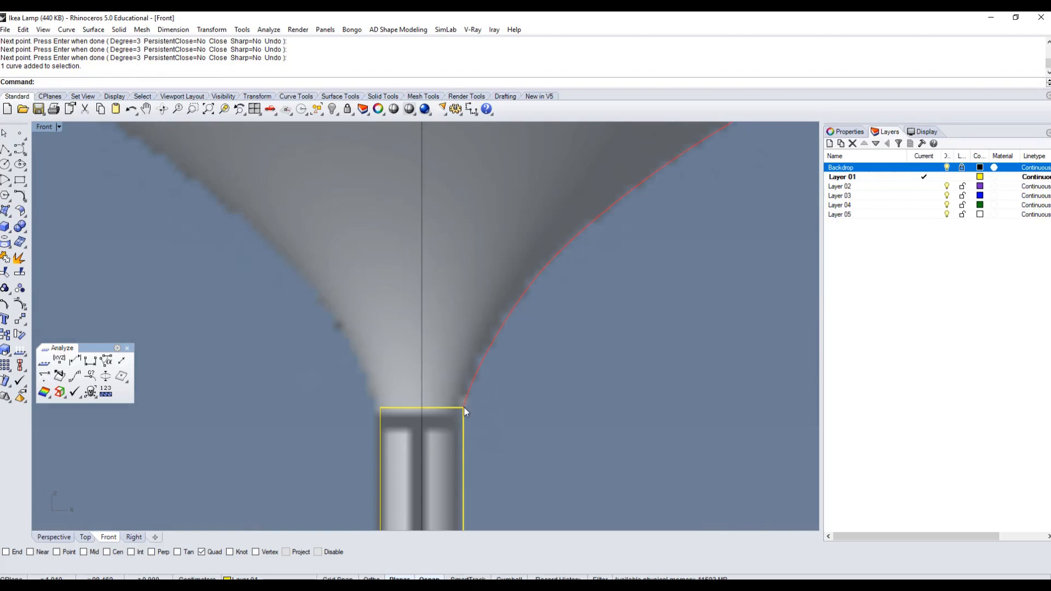
left_click(453, 408)
left_click(465, 408)
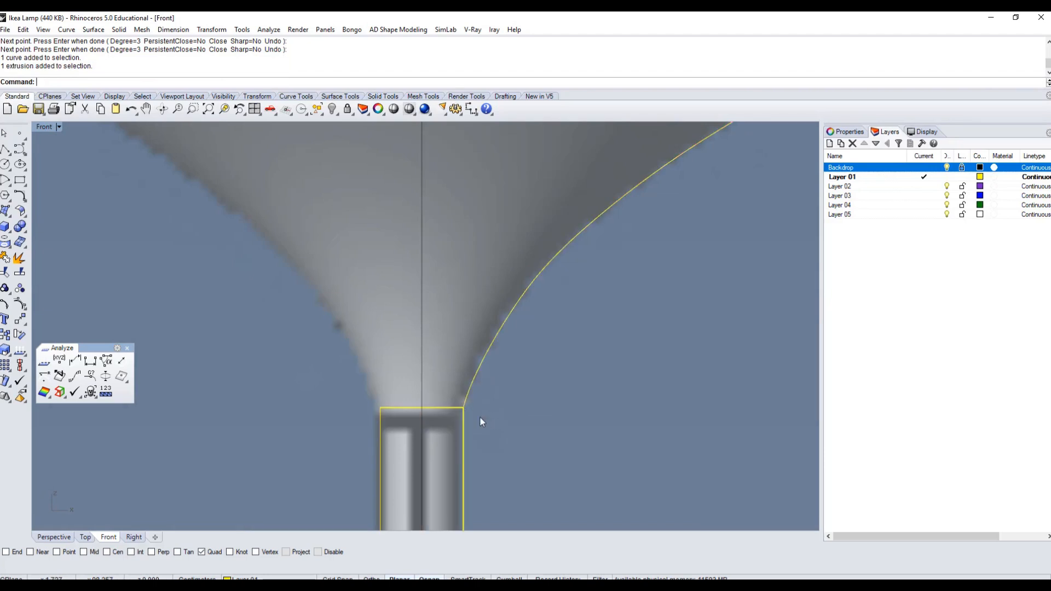
scroll(491, 427, "down", 3)
scroll(490, 432, "down", 4)
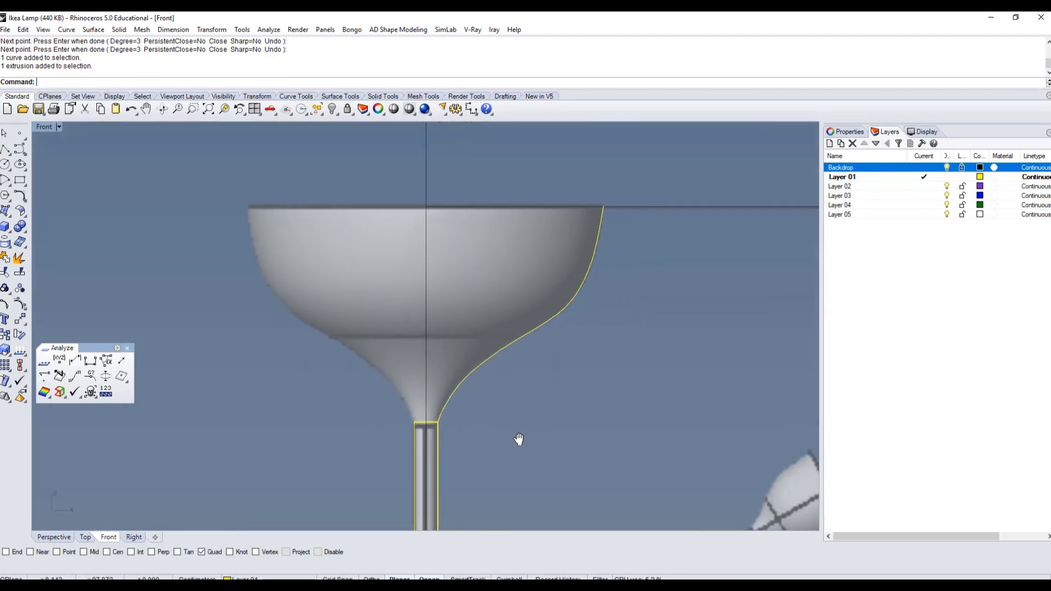
left_click(488, 375)
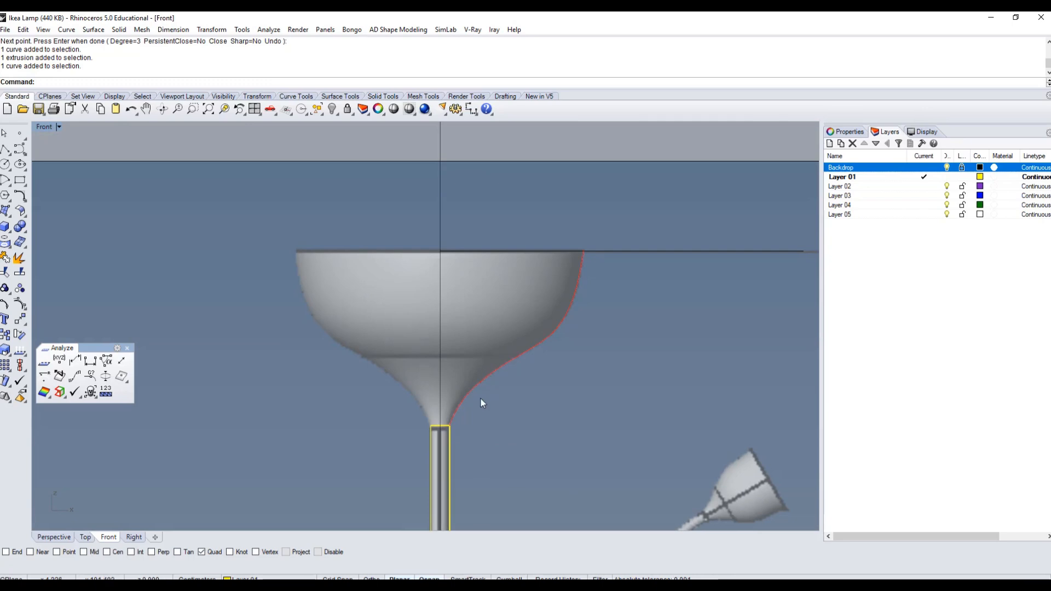
Start a Revolve and choose the shade profile curve as the curve to revolve.
left_click(514, 409)
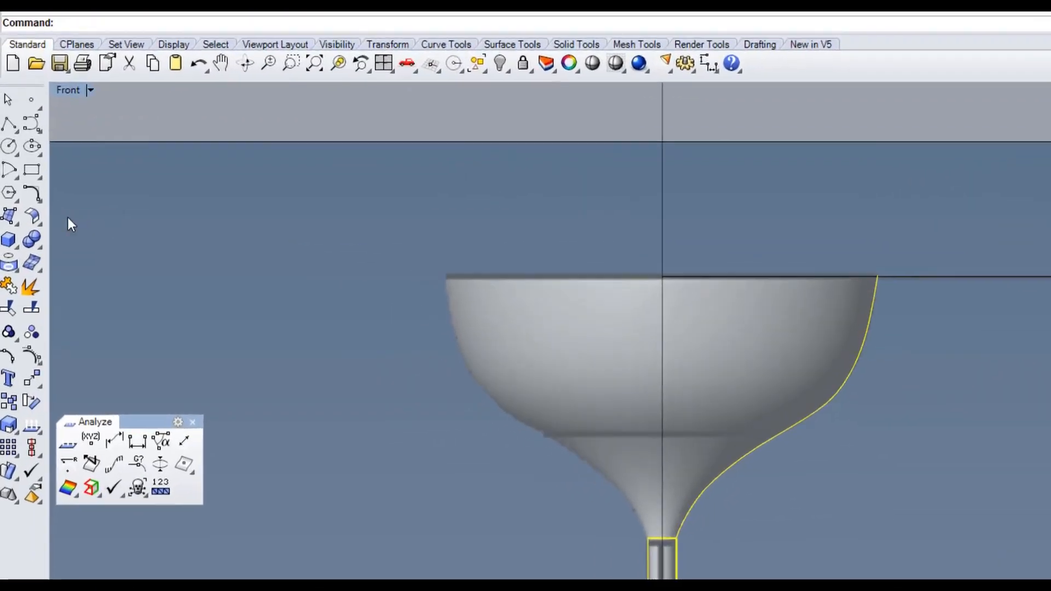
left_click(16, 223)
left_click_drag(58, 208, 109, 216)
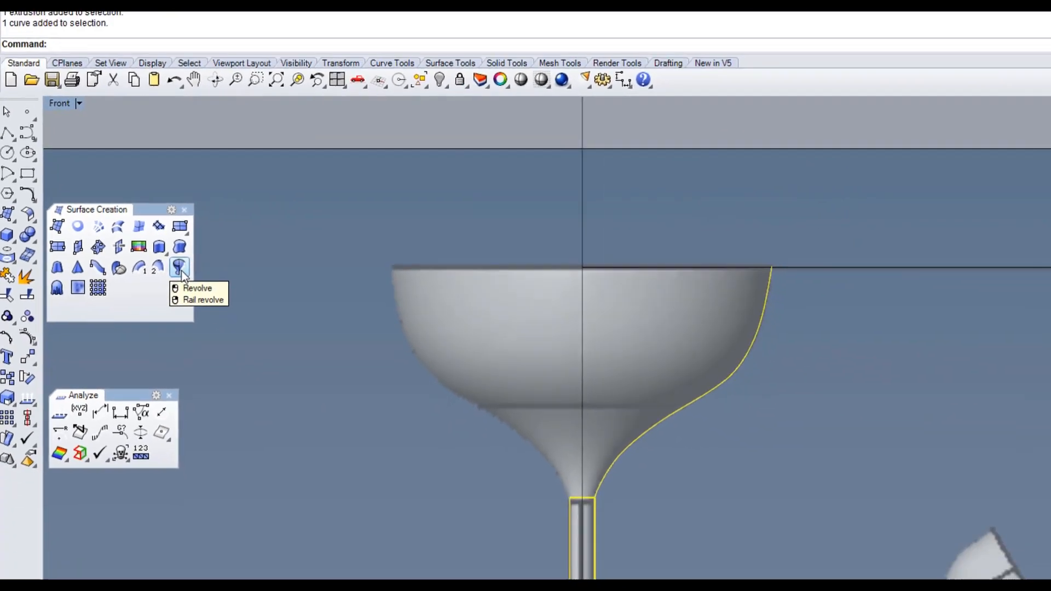
left_click(274, 304)
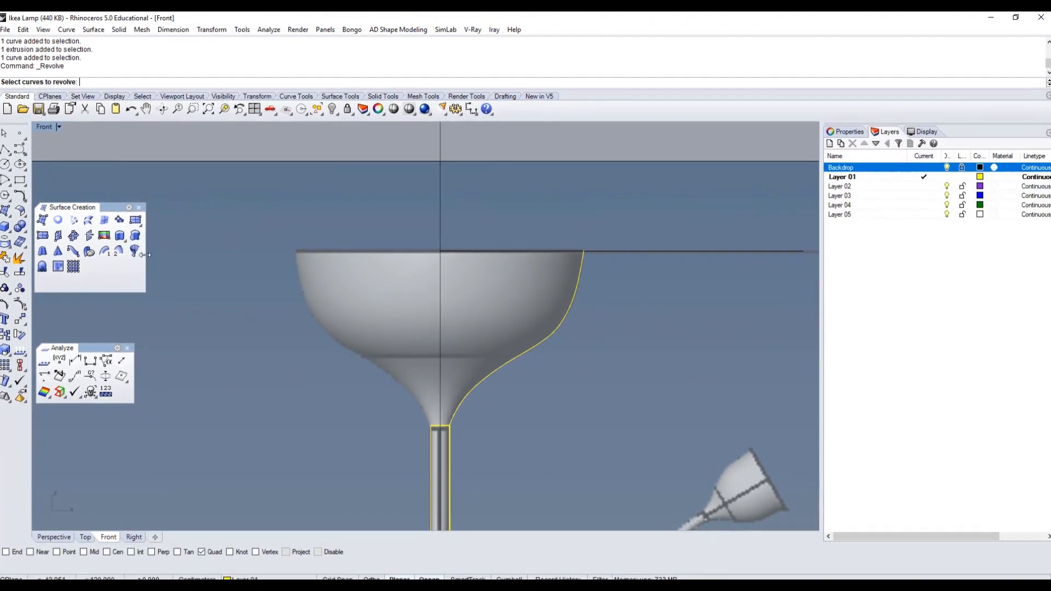
left_click(497, 369)
key("Return")
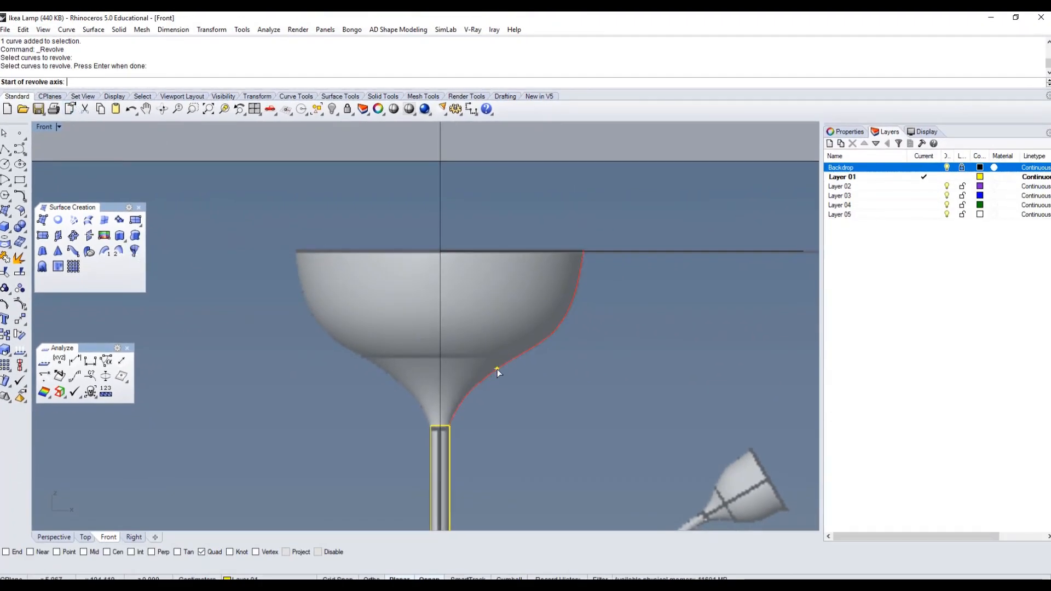
In the Perspective view, swap the Quad snap for Cen and start the revolve axis at the centre of the pole's top circle.
double_click(42, 129)
double_click(440, 129)
right_click_drag(357, 185, 353, 302, "shift")
right_click_drag(353, 301, 359, 260)
scroll(350, 257, "up", 12)
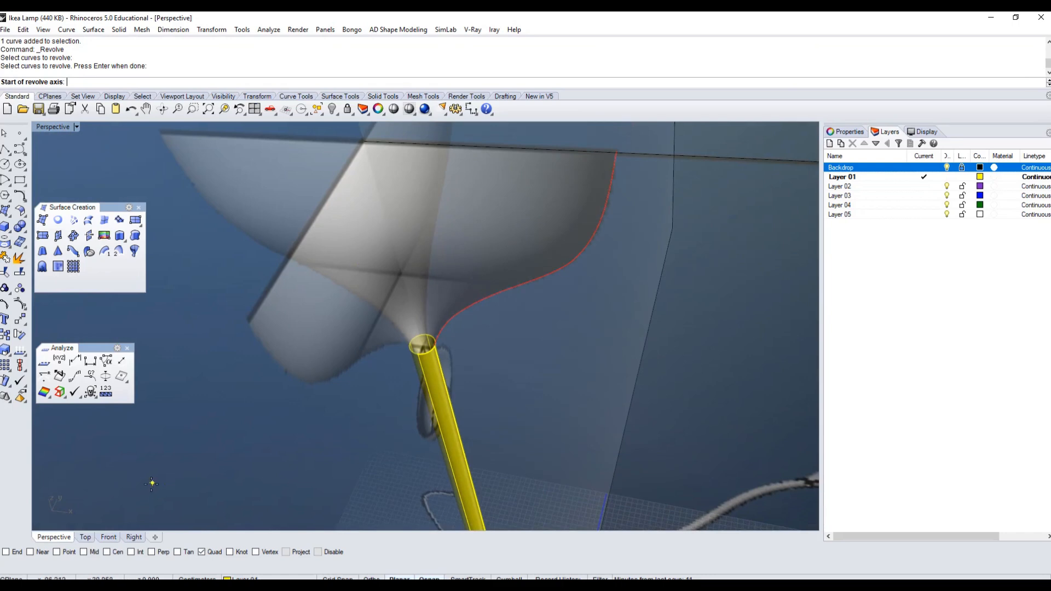
left_click(208, 554)
left_click(111, 553)
scroll(397, 373, "up", 5)
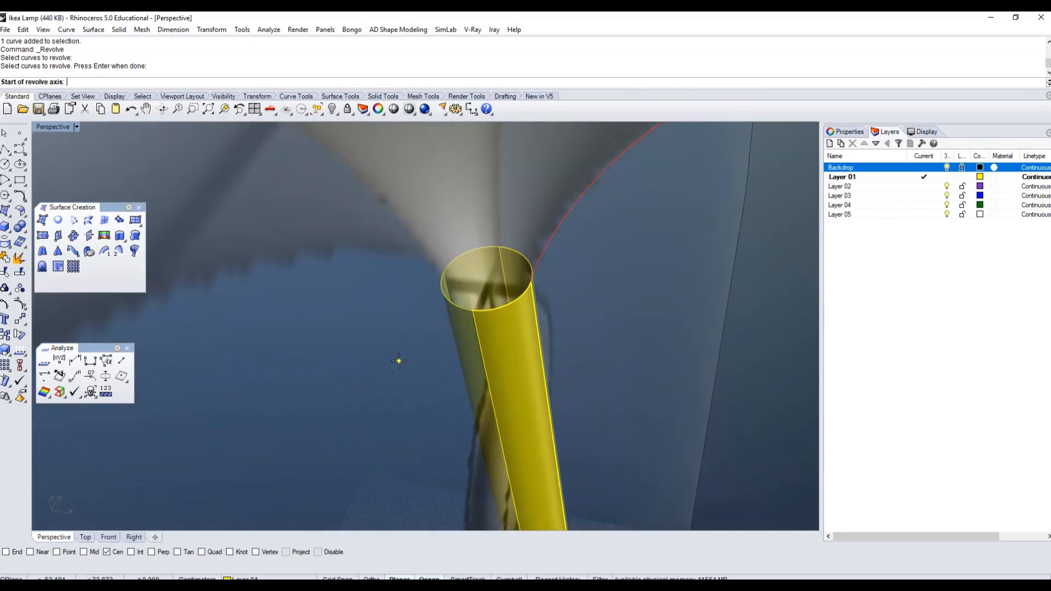
left_click(466, 305)
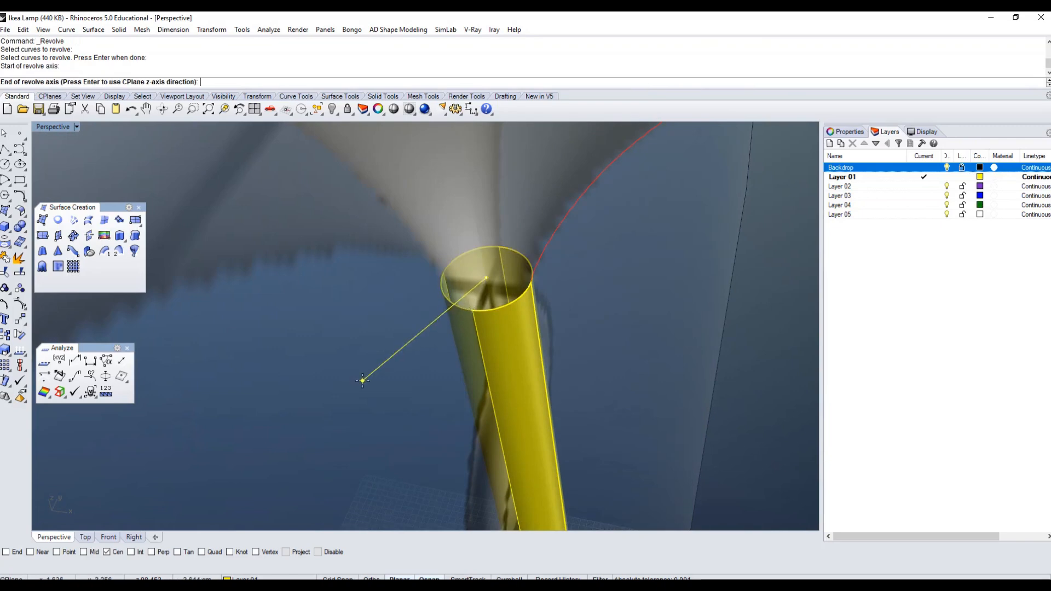
Set the end of the revolve axis vertically above the shade's rim in the Front view.
double_click(57, 127)
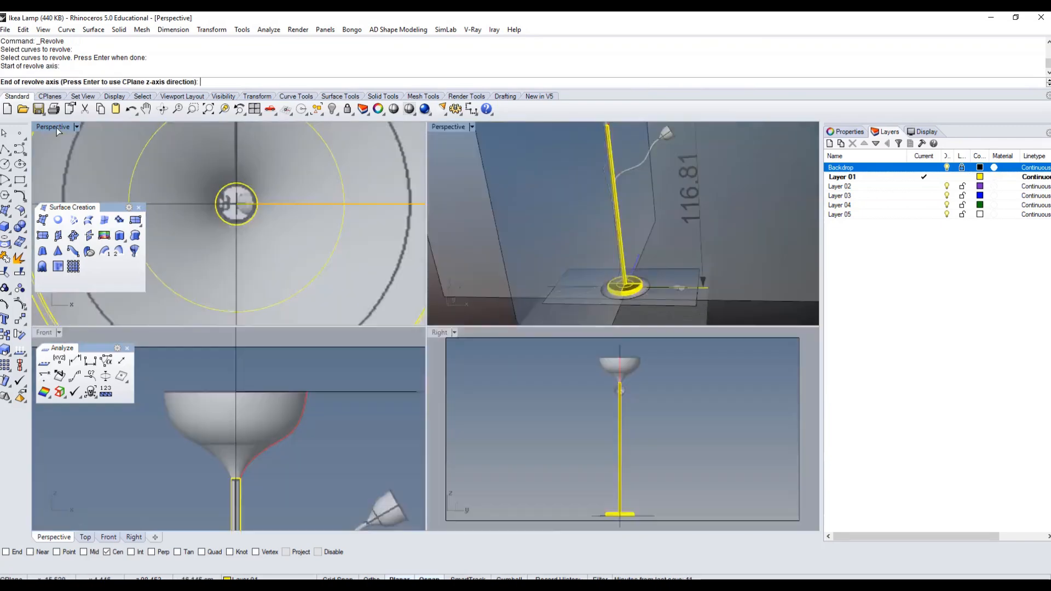
right_click_drag(219, 408, 248, 424)
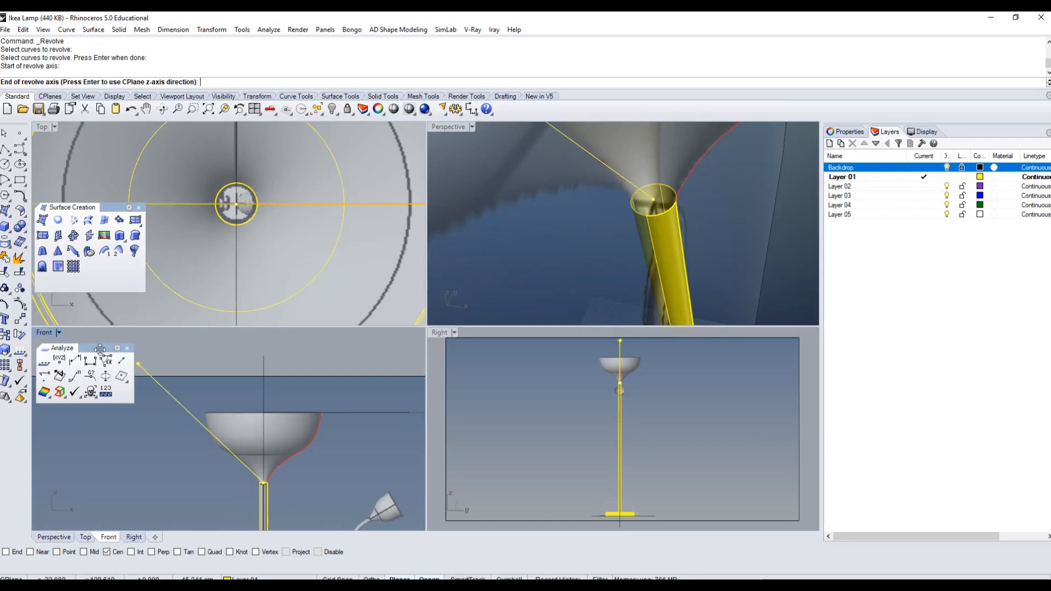
left_click_drag(97, 349, 99, 426)
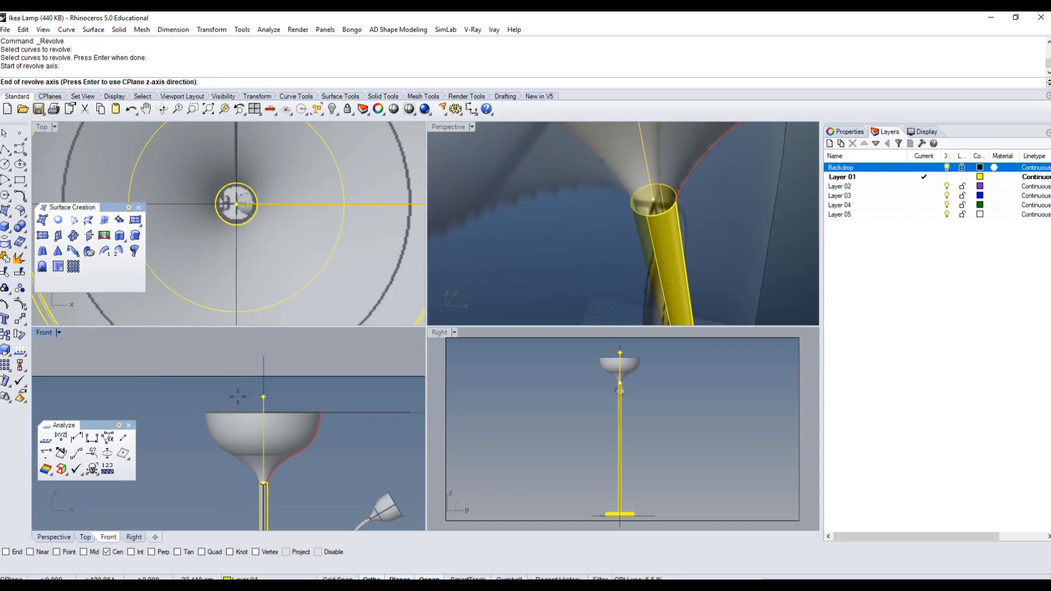
left_click(240, 364)
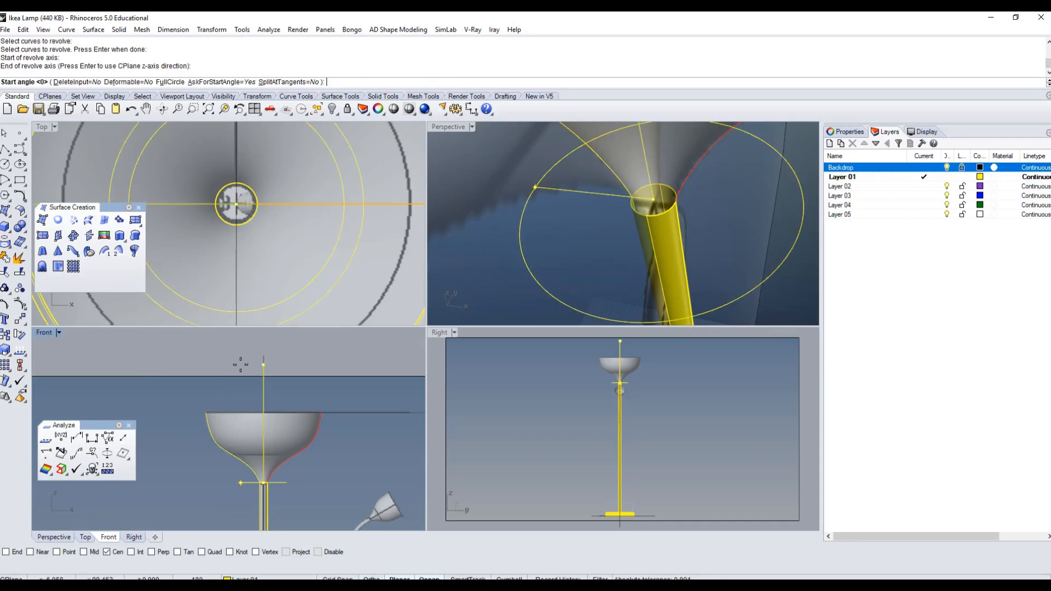
Accept the start angle of 0 and revolve the shade profile through a full circle.
scroll(577, 212, "down", 7)
right_click_drag(566, 219, 577, 203)
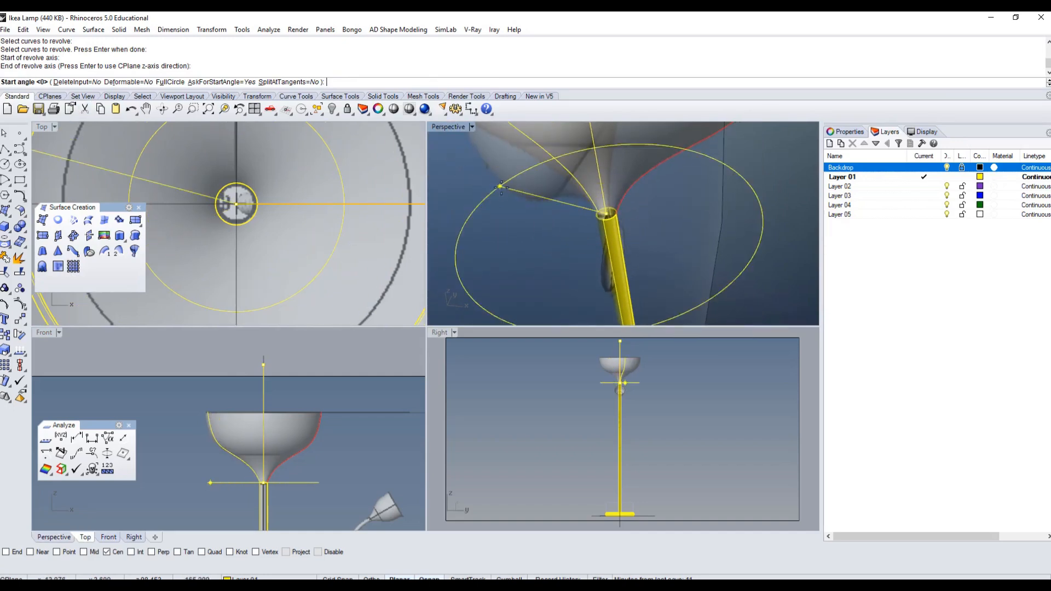
key("Return")
right_click_drag(501, 202, 554, 249, "shift")
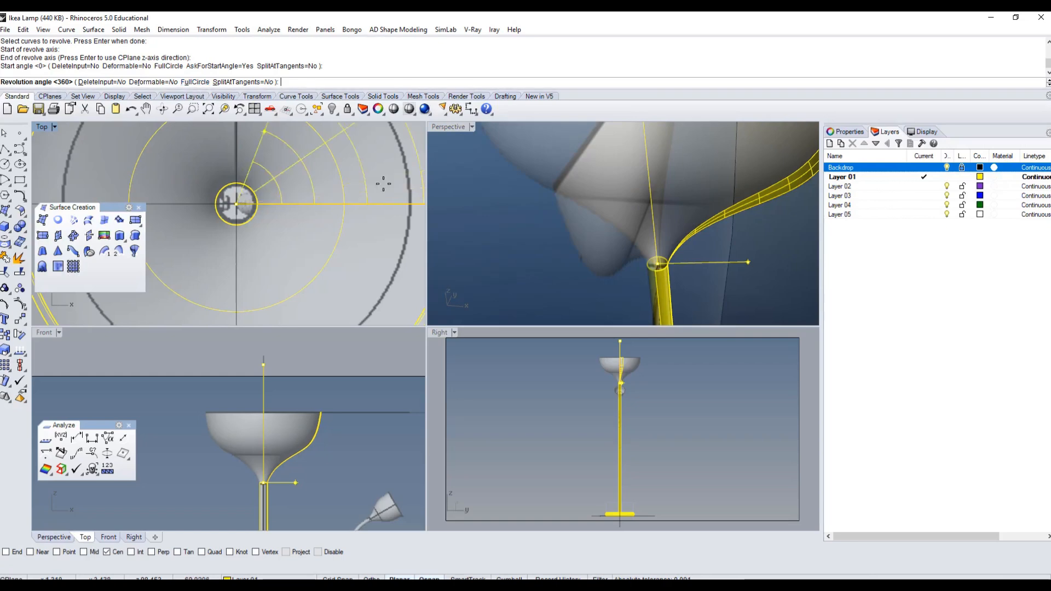
left_click(193, 82)
right_click_drag(646, 219, 538, 234)
double_click(447, 126)
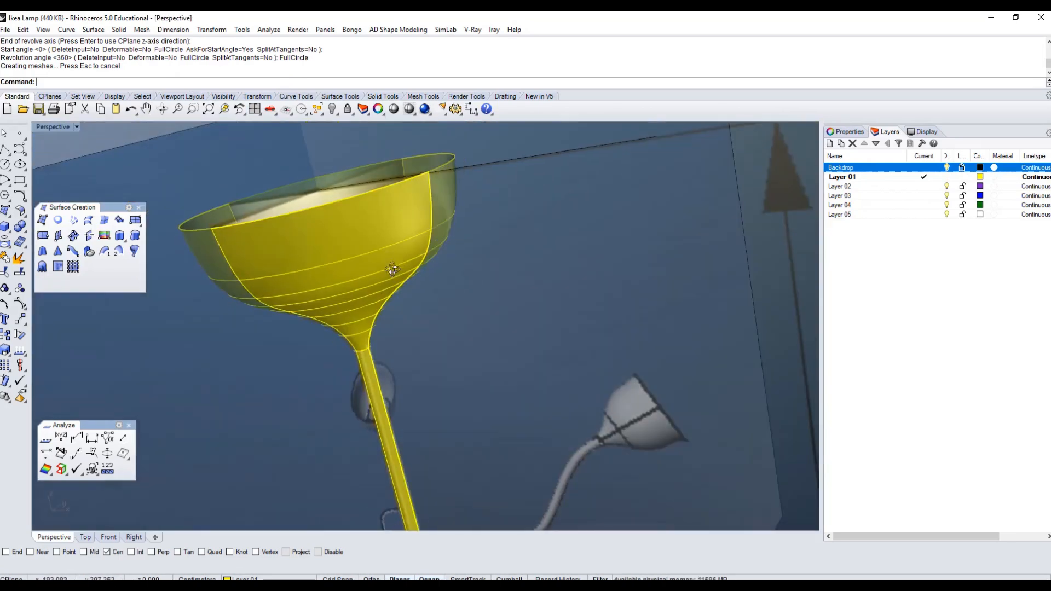
Examine the revolved shade and the path of the backdrop's flexible side arm in the Perspective and Front views.
right_click_drag(455, 208, 399, 329)
scroll(399, 329, "up", 3)
scroll(387, 303, "up", 2)
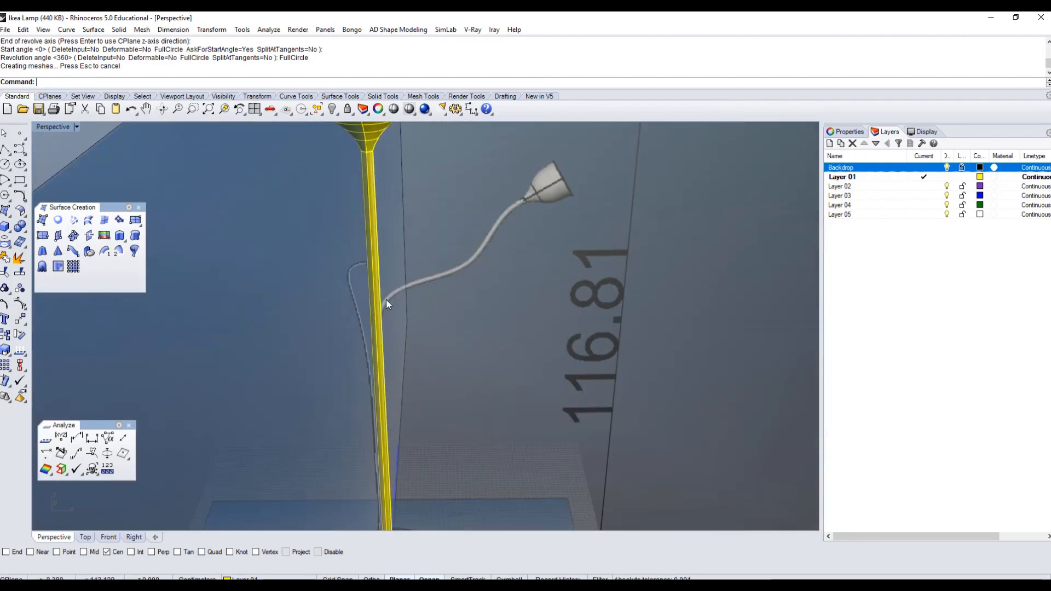
scroll(472, 263, "up", 3)
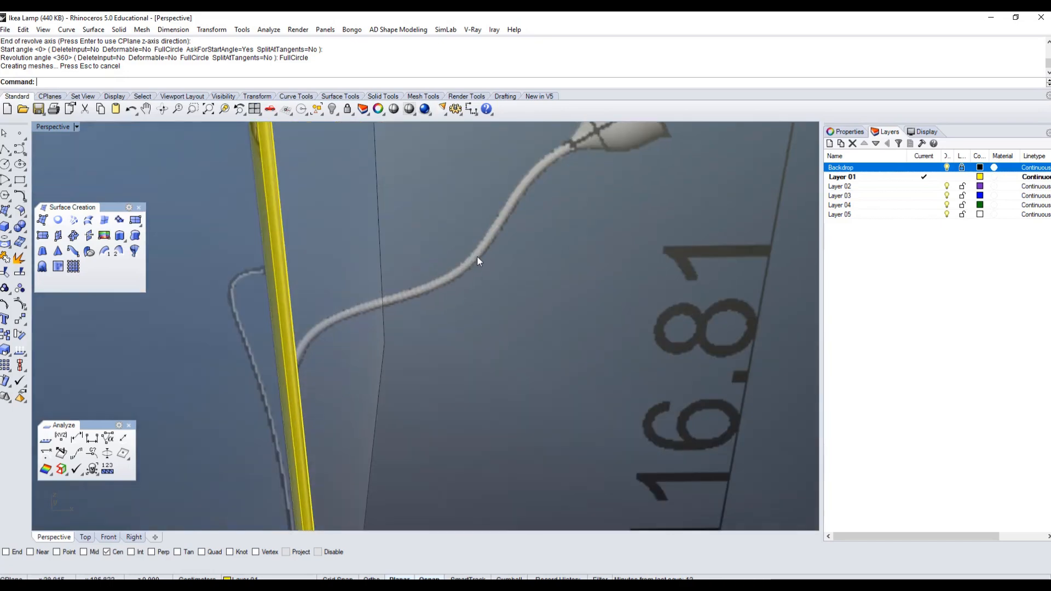
double_click(54, 128)
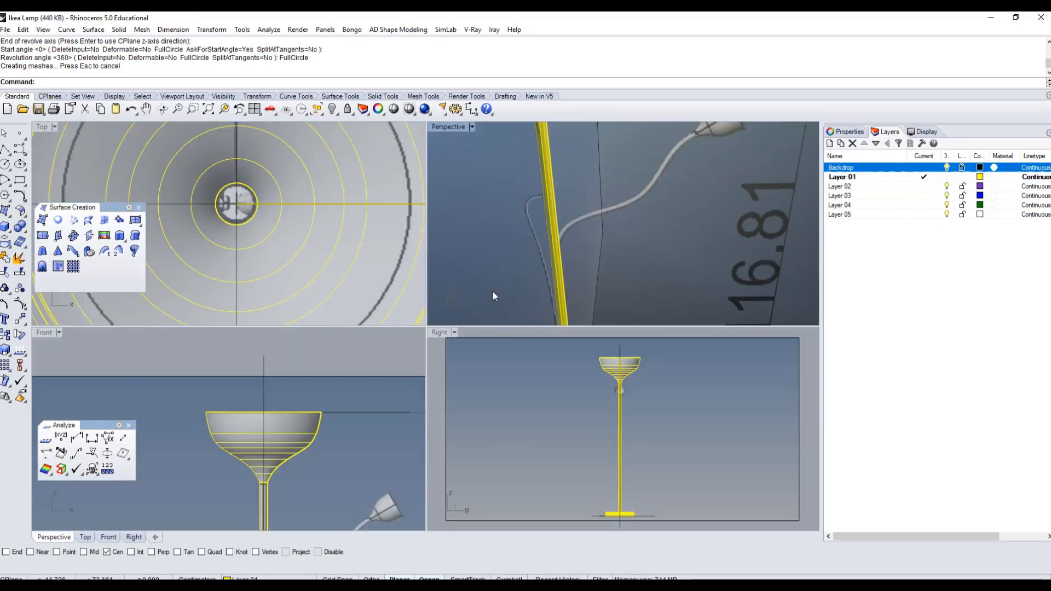
left_click(438, 335)
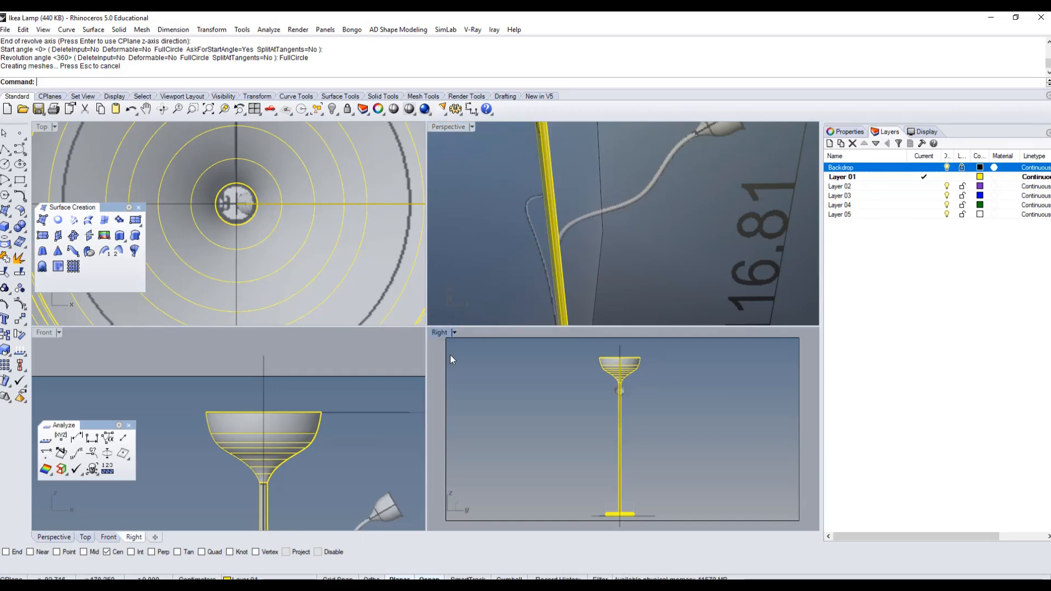
scroll(298, 372, "down", 3)
scroll(285, 432, "up", 5)
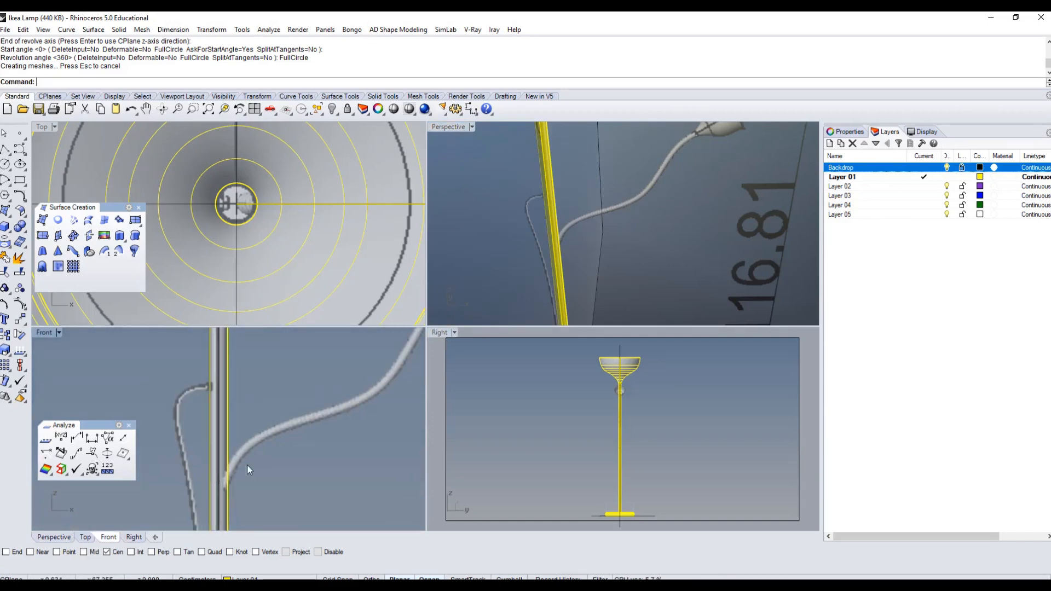
right_click_drag(247, 465, 156, 470)
double_click(45, 334)
scroll(284, 387, "down", 3)
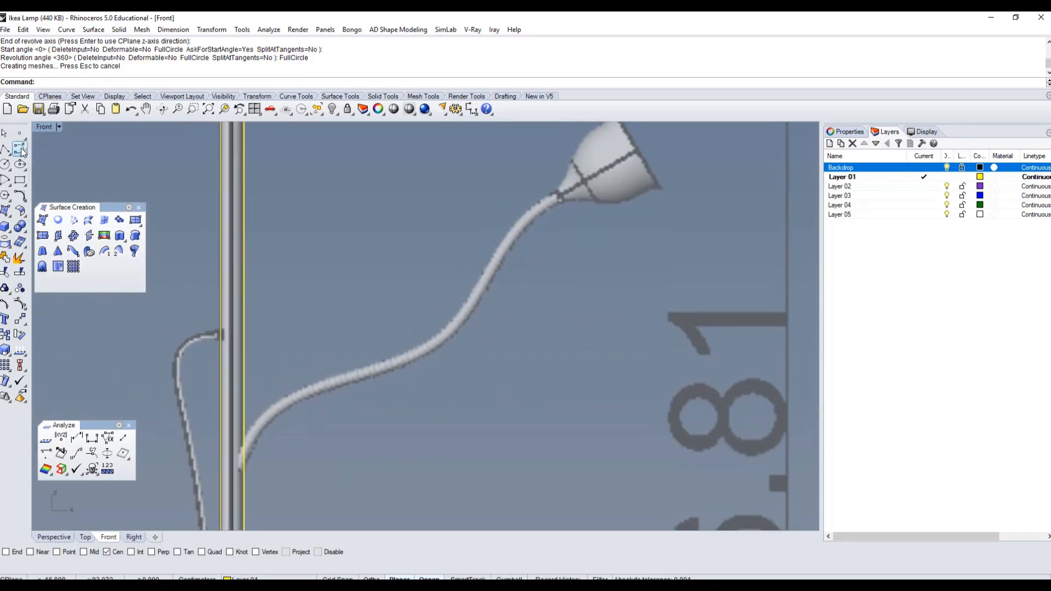
Start a degree-3 control point curve at the side arm's base on the pole and trace the arm's lower bend.
left_click(19, 149)
scroll(265, 446, "up", 4)
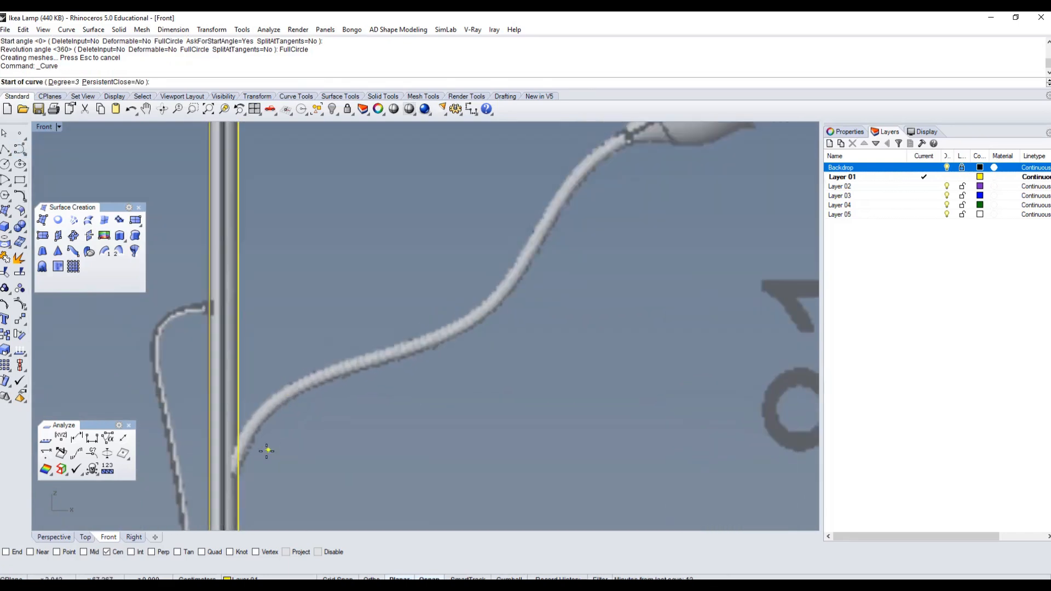
left_click(213, 489)
left_click(243, 414)
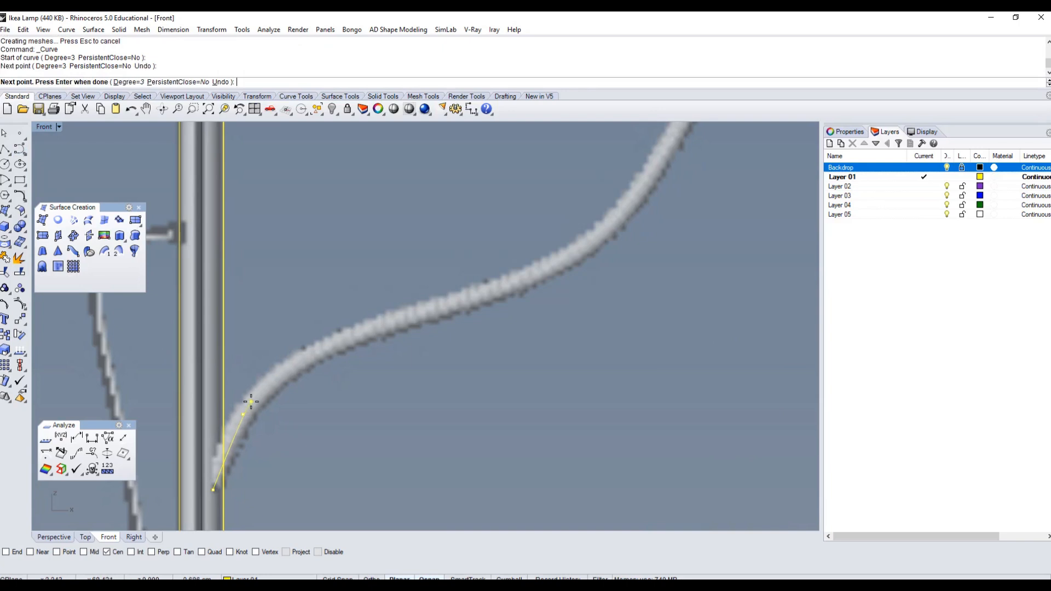
left_click(275, 374)
left_click(317, 346)
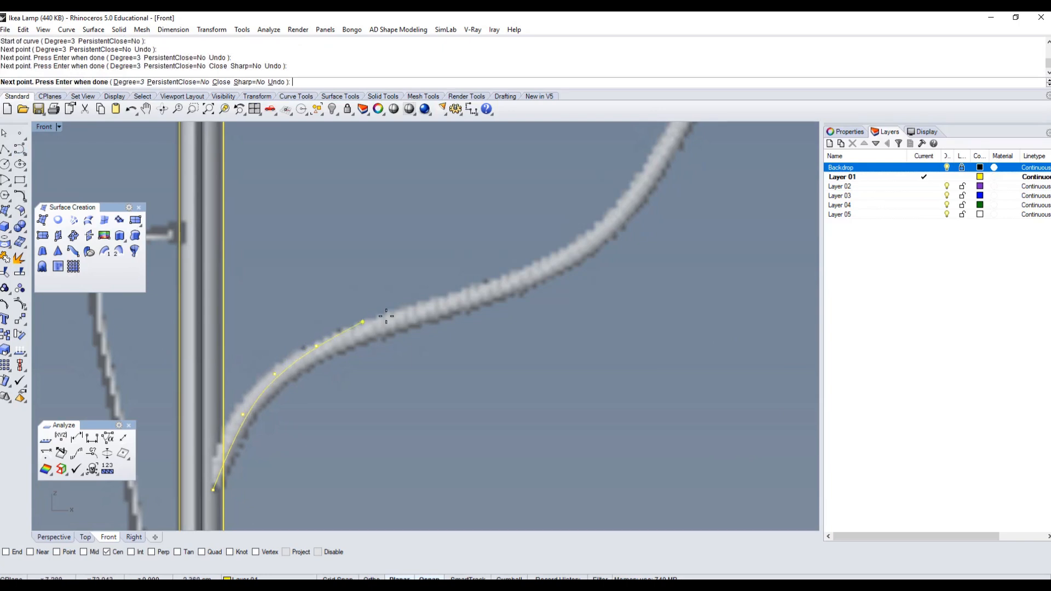
Continue the control point curve along the middle of the backdrop's side arm and up its steep section.
left_click(377, 324)
left_click(470, 299)
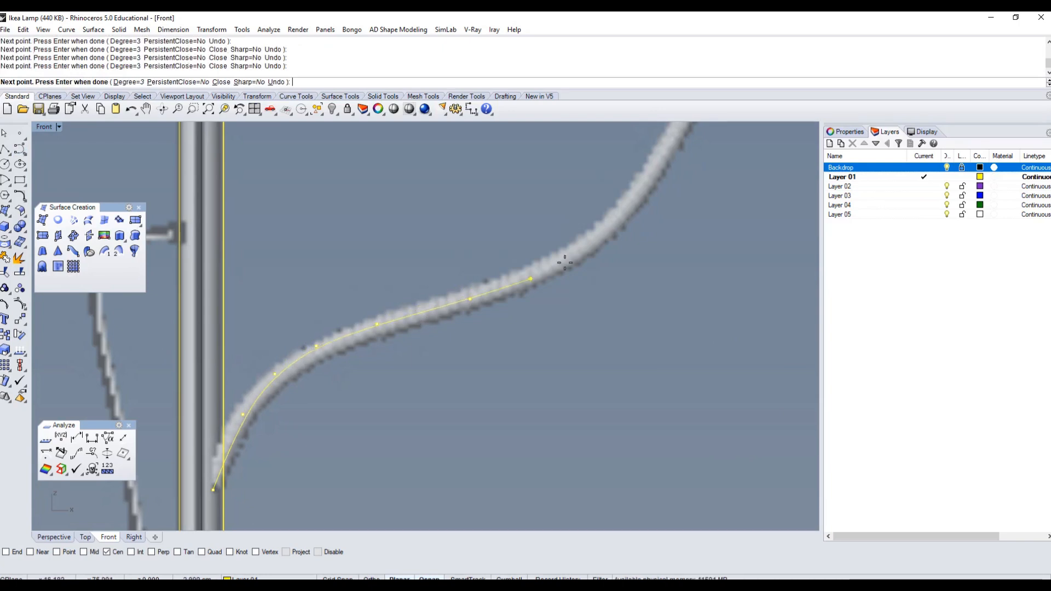
left_click(550, 268)
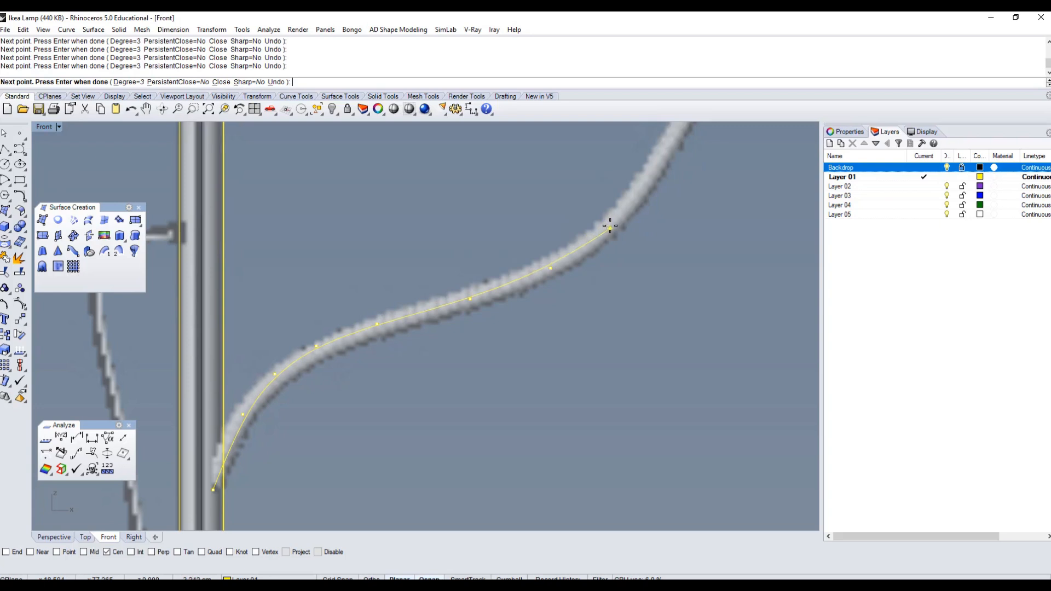
right_click_drag(632, 217, 544, 340)
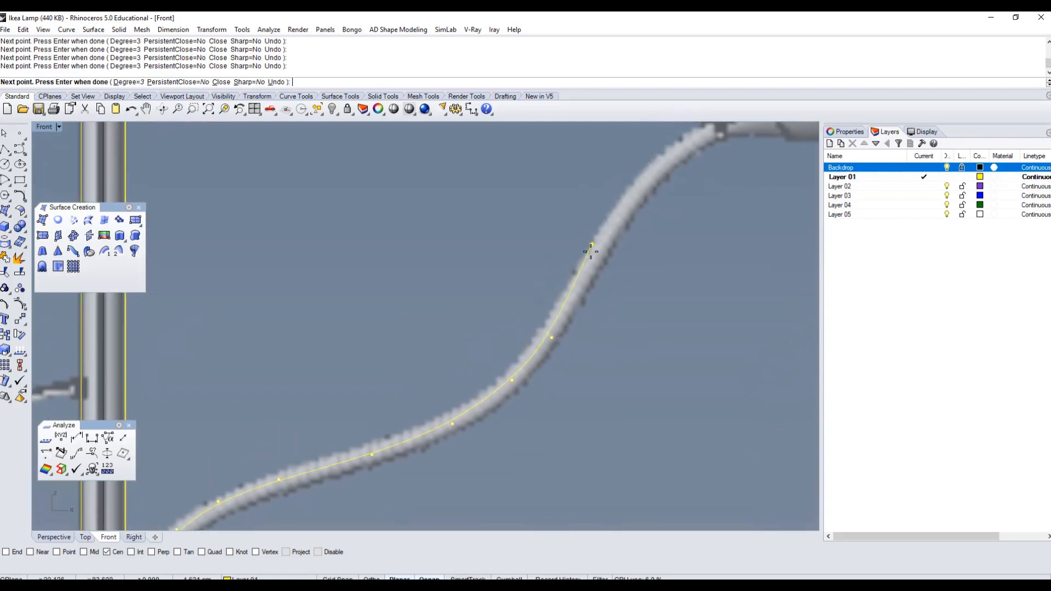
right_click_drag(590, 247, 483, 333)
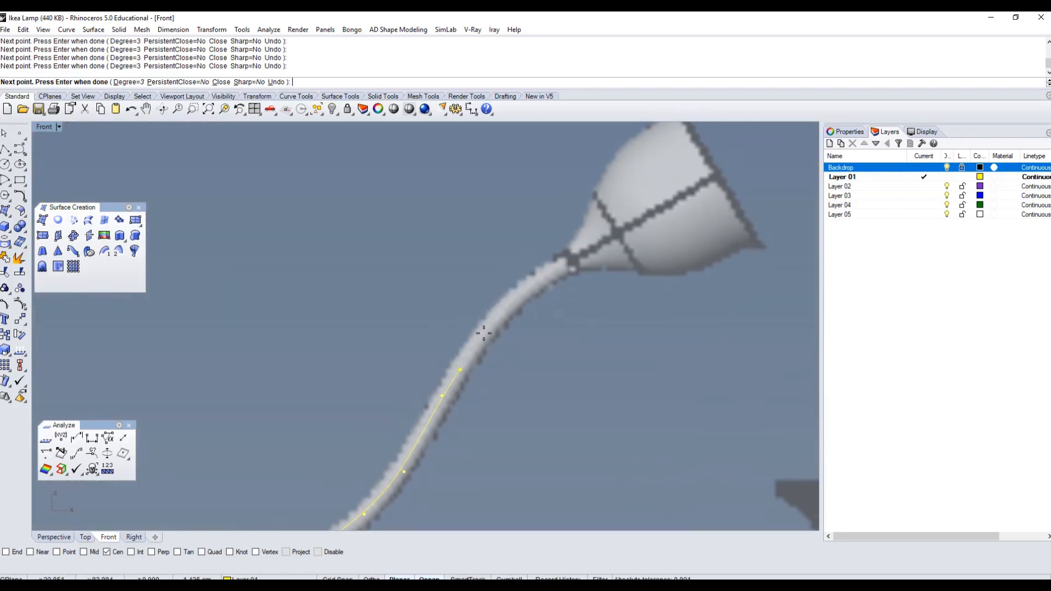
Trace the side arm's upper bend and finish the curve at the neck of the small lamp shade.
left_click(520, 289)
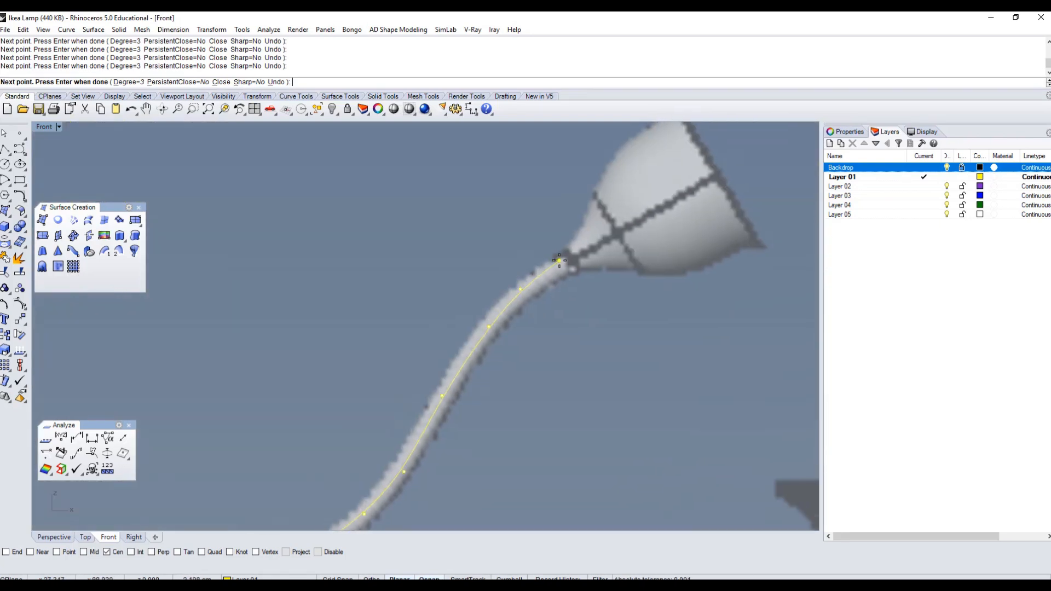
left_click(588, 249)
key("Return")
scroll(524, 322, "down", 8)
right_click_drag(476, 352, 507, 272)
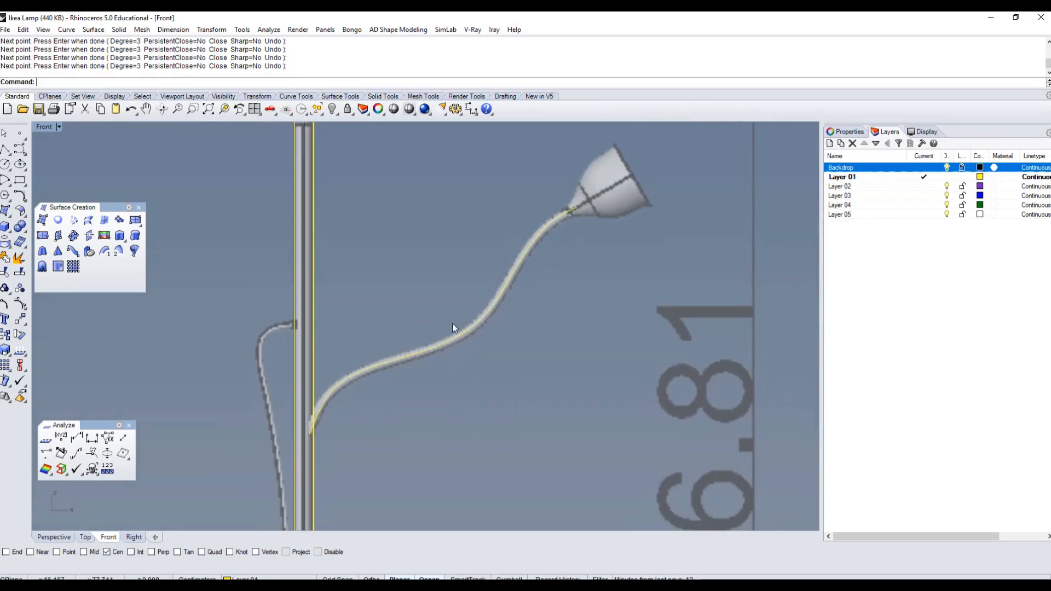
right_click_drag(383, 328, 390, 314)
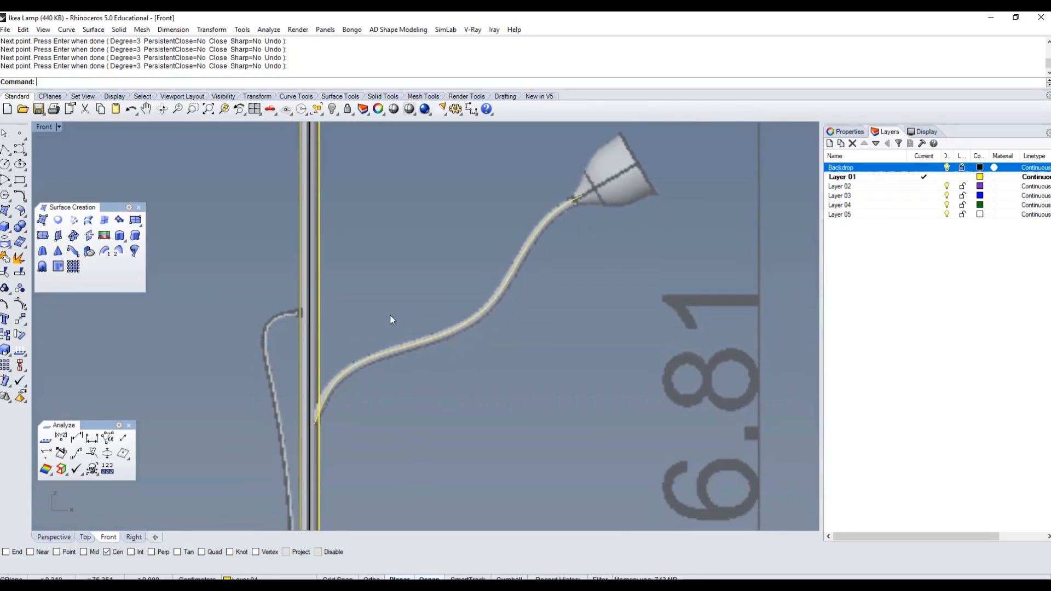
Hide the extruded pole in the Perspective view so the base of the arm curve is exposed.
double_click(44, 127)
double_click(439, 128)
mouse_move(296, 314)
right_mouse_down()
mouse_move(244, 329)
mouse_move(275, 327)
mouse_move(290, 311)
right_mouse_up()
left_click(277, 311)
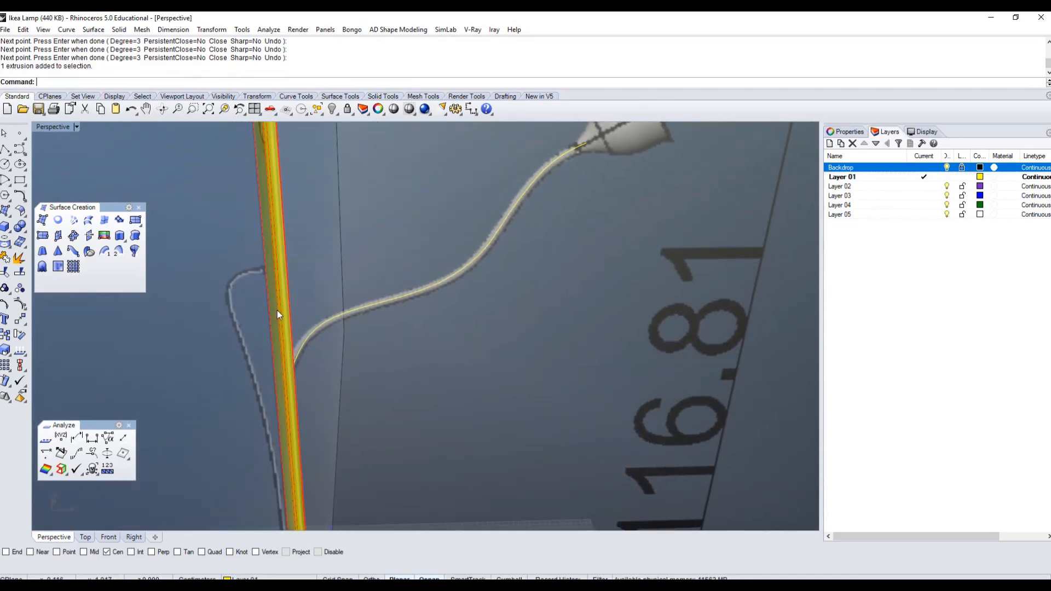
left_click(332, 109)
right_click_drag(293, 289, 252, 339)
scroll(333, 301, "down", 3)
right_click_drag(333, 302, 319, 301)
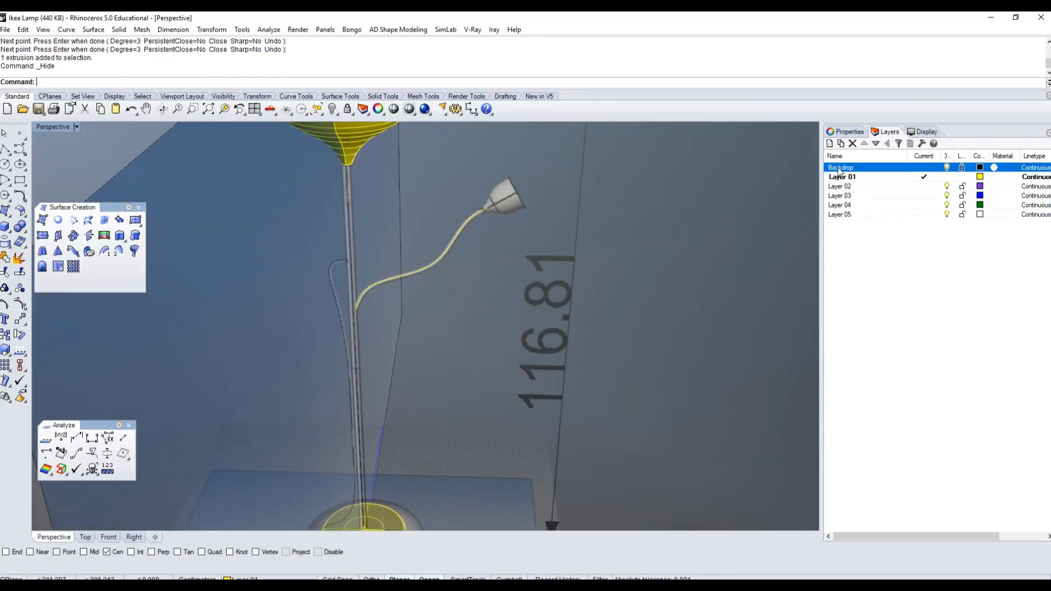
Turn off the Backdrop layer, select the arm curve, and turn the layer on again.
left_click(946, 168)
scroll(359, 301, "up", 6)
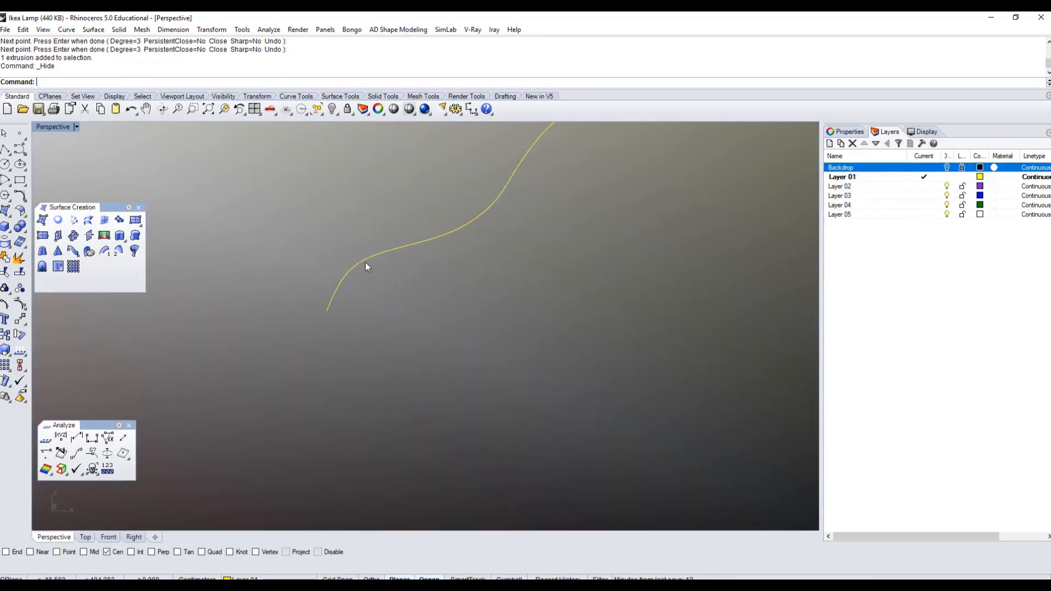
left_click_drag(372, 259, 272, 376)
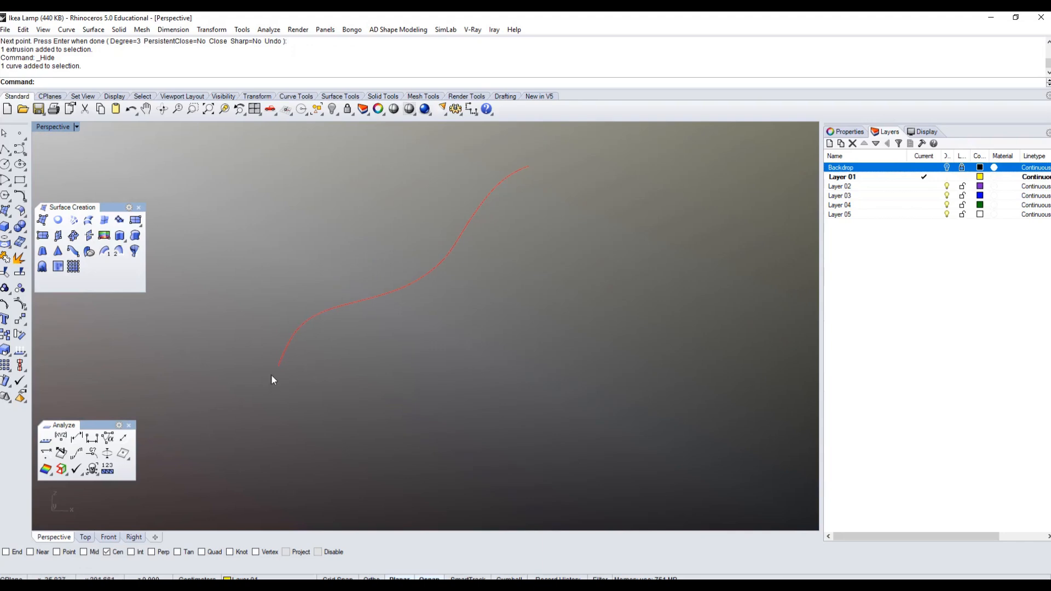
left_click(947, 168)
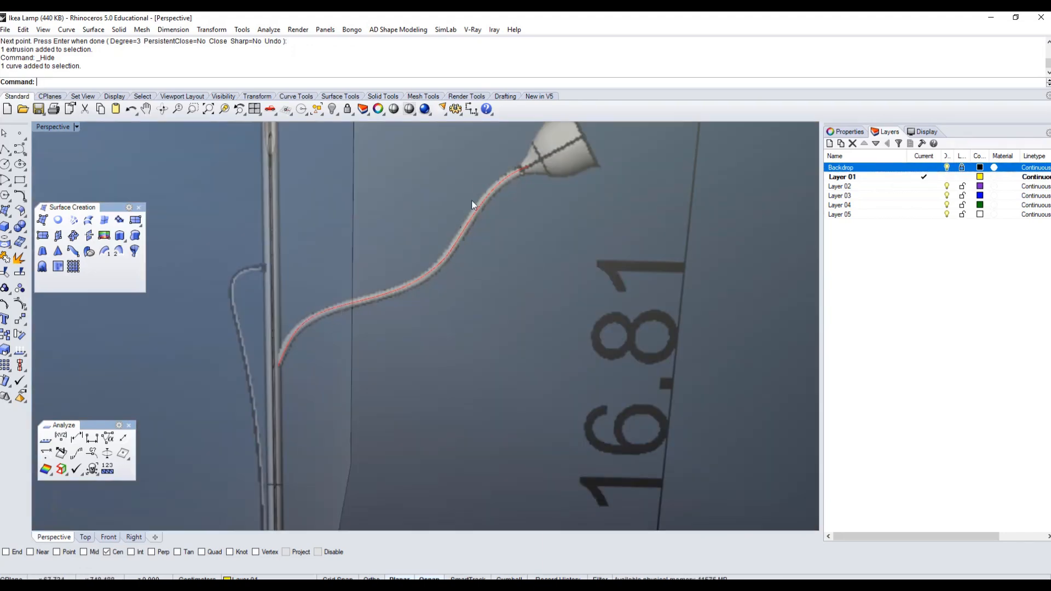
Start a circle around the arm curve, using the End snap instead of Cen to centre it on the curve's lower end.
double_click(43, 127)
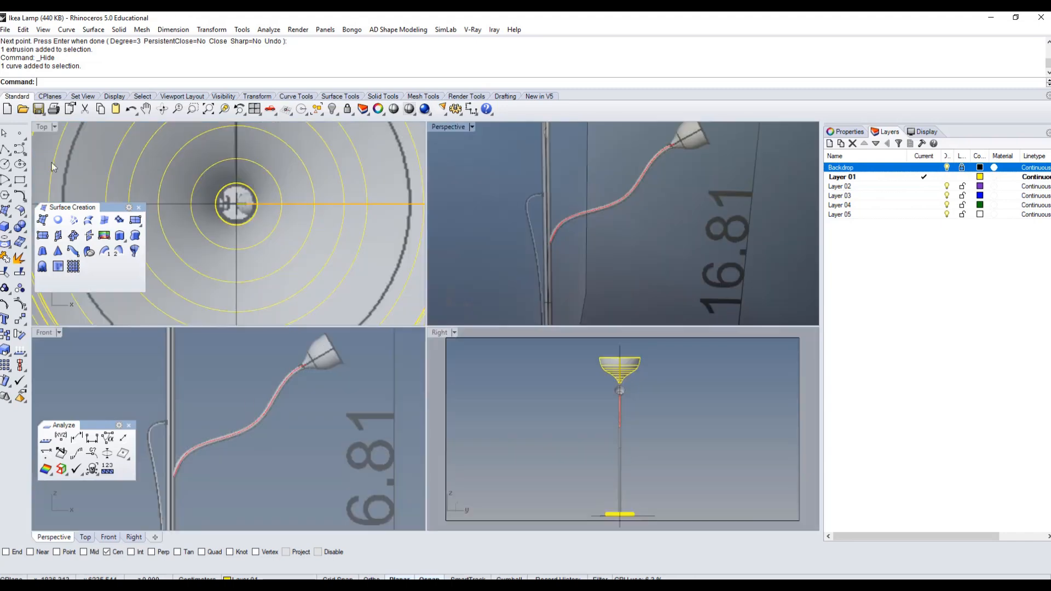
scroll(265, 410, "up", 5)
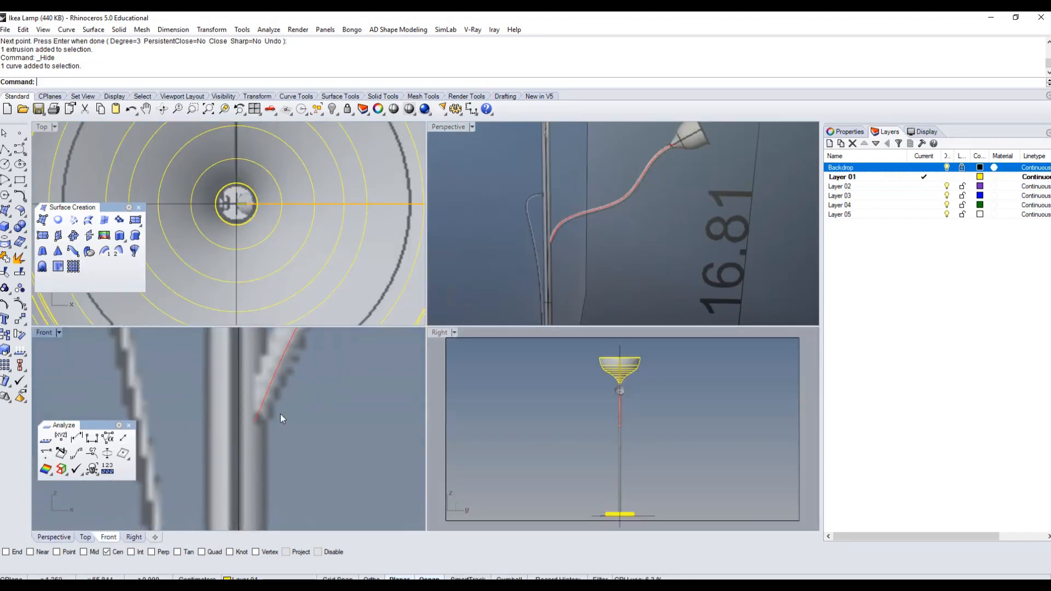
right_click_drag(246, 405, 225, 432)
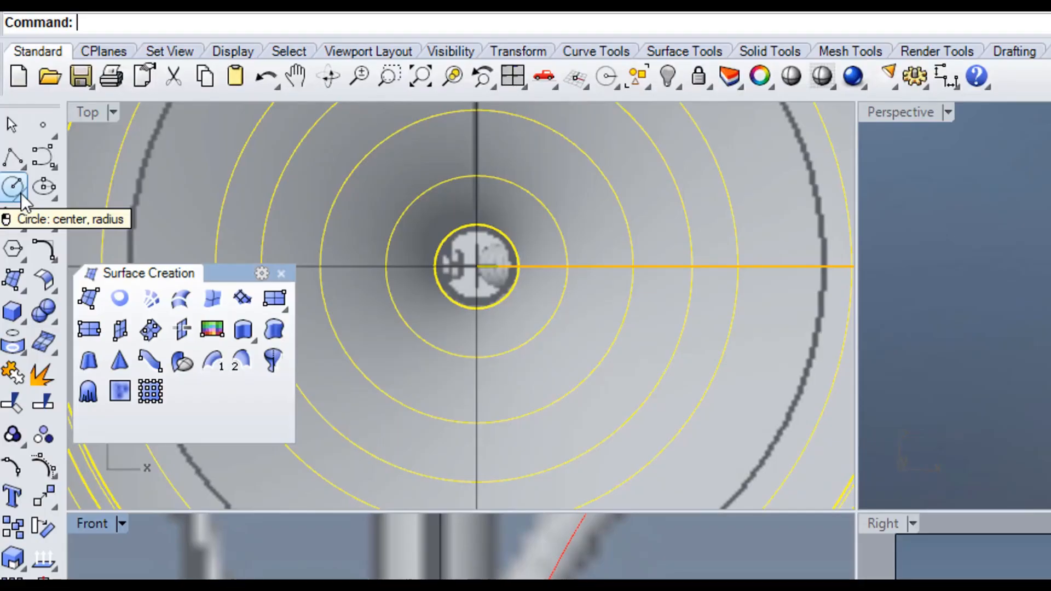
left_click(22, 195)
left_click_drag(60, 177, 142, 171)
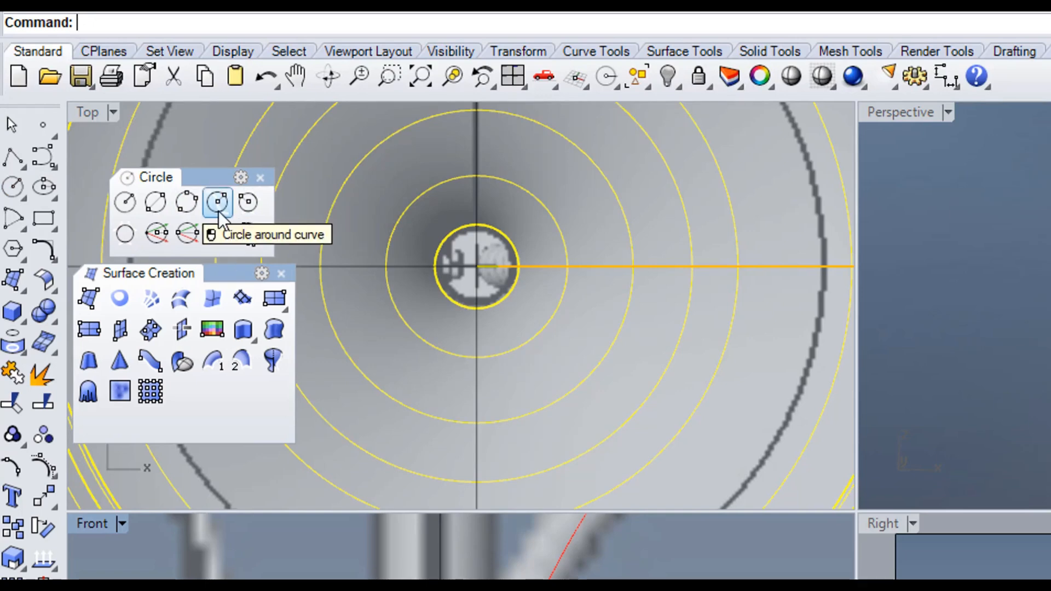
left_click(219, 204)
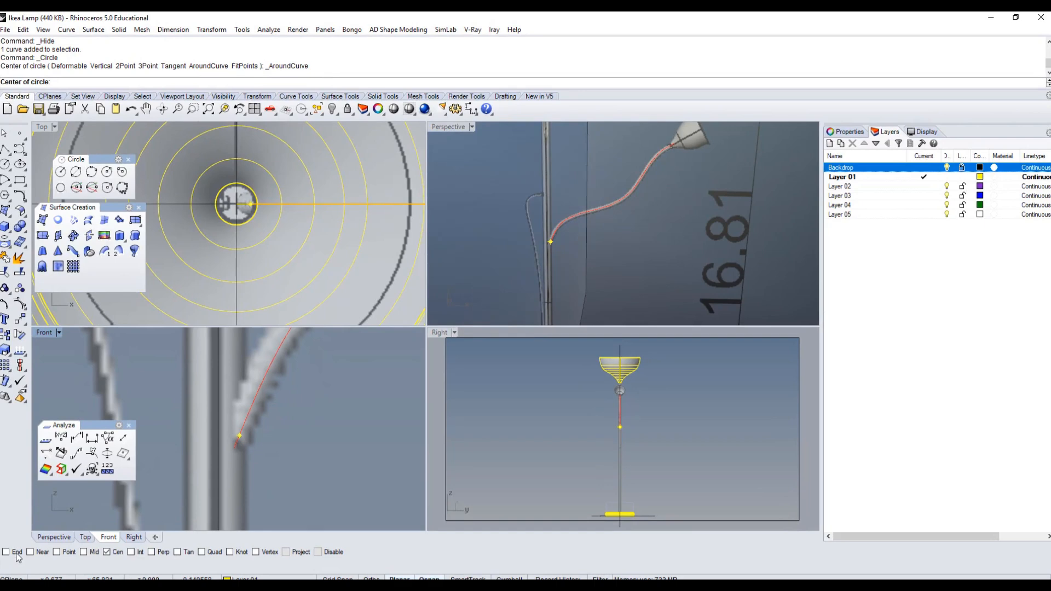
left_click(106, 551)
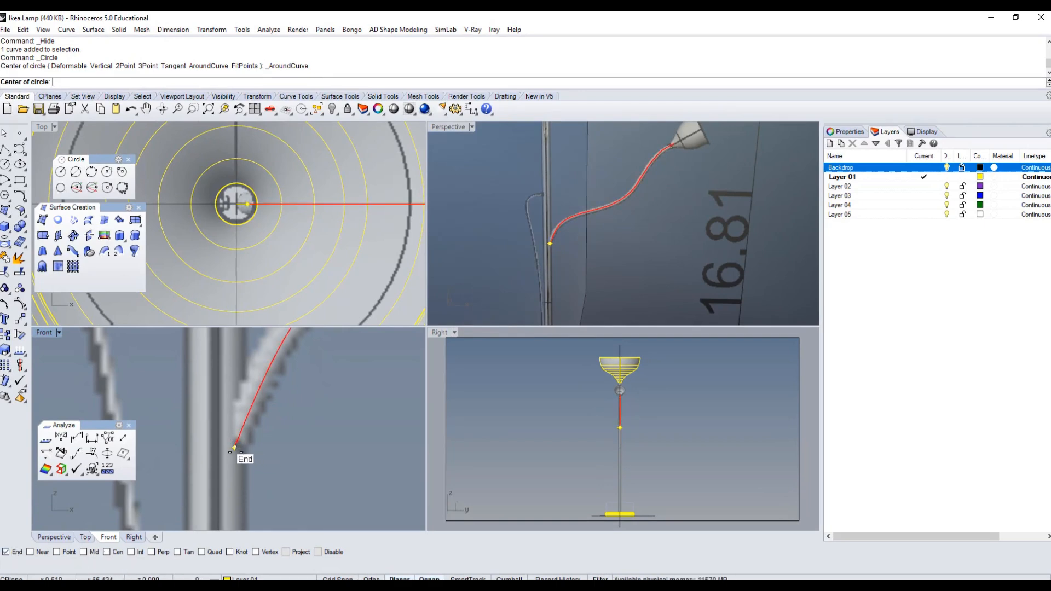
left_click(234, 446)
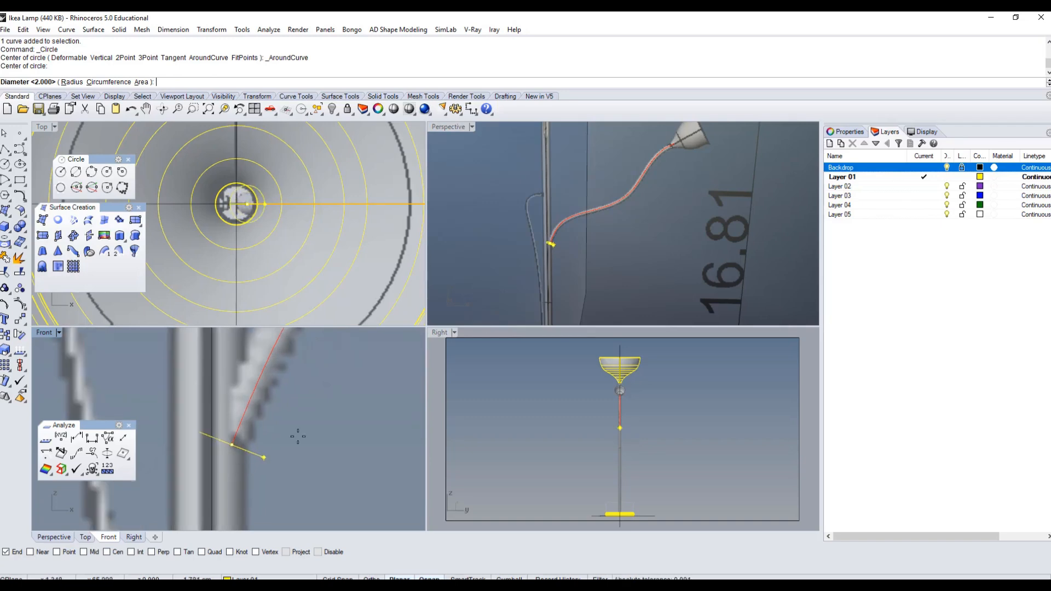
Size the circle at the base of the arm curve to suit the arm's tube and place it.
scroll(555, 272, "up", 3)
right_click_drag(554, 272, 542, 241)
scroll(542, 213, "up", 8)
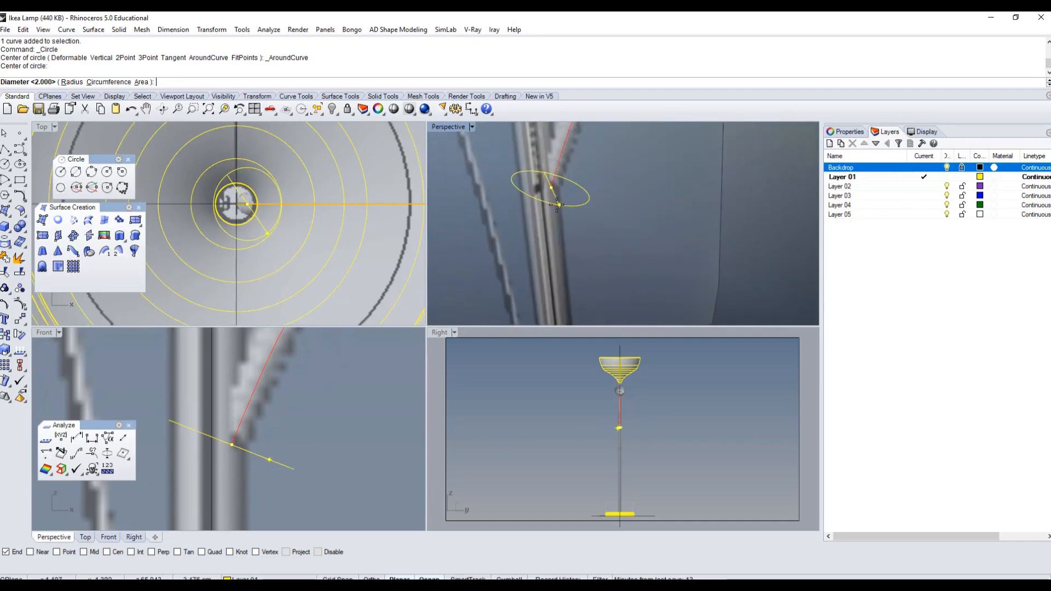
right_click_drag(548, 199, 533, 183)
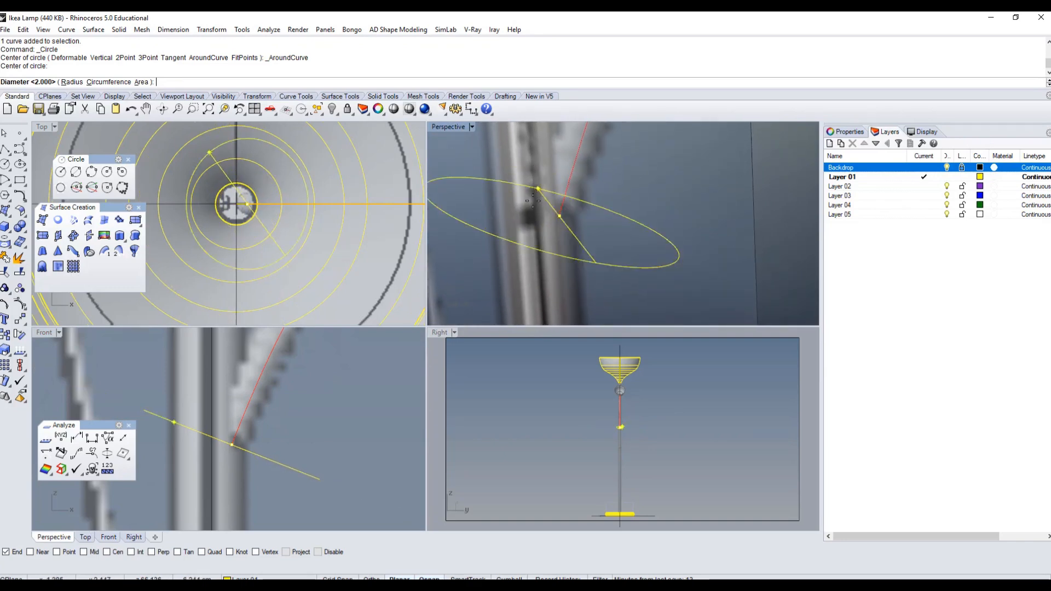
scroll(528, 211, "up", 2)
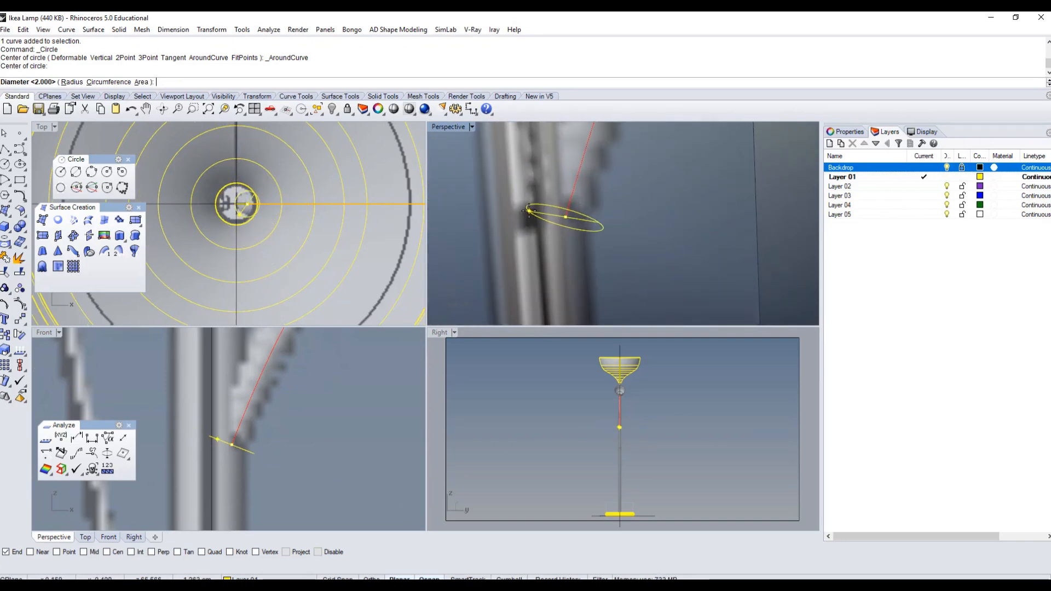
left_click(252, 453)
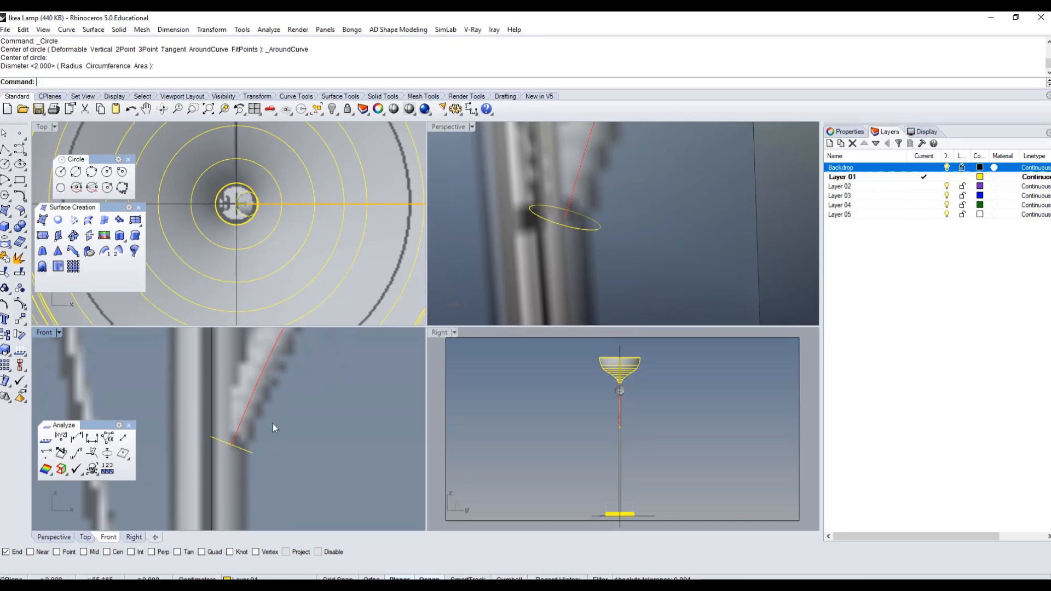
Start Sweep 1 Rail with the arm curve as the rail and the circle at its base as the cross section.
left_click(584, 230)
right_click_drag(583, 233, 671, 237)
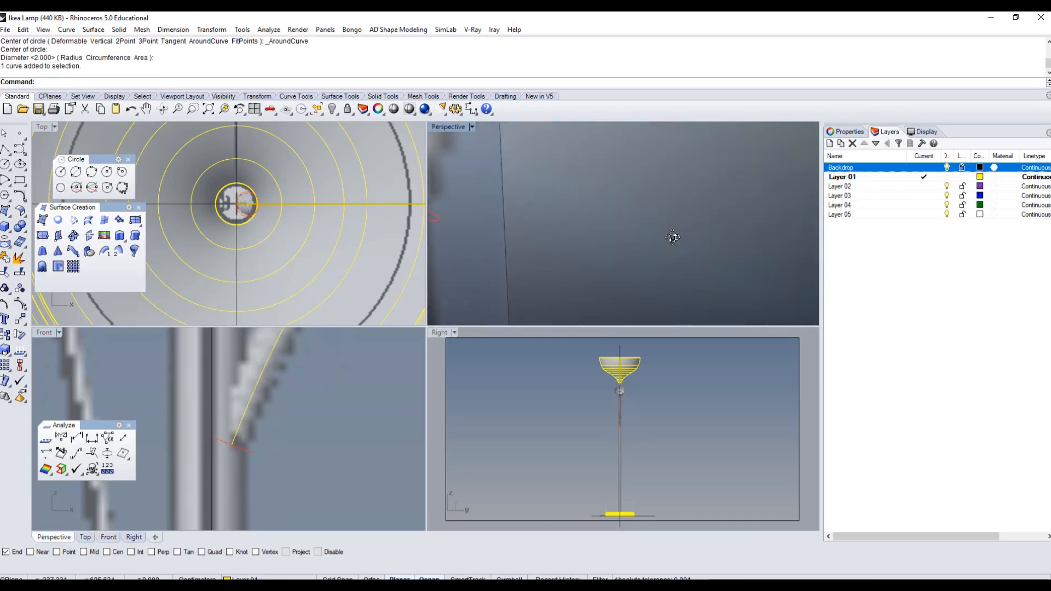
scroll(608, 242, "down", 5)
scroll(609, 247, "down", 3)
double_click(434, 125)
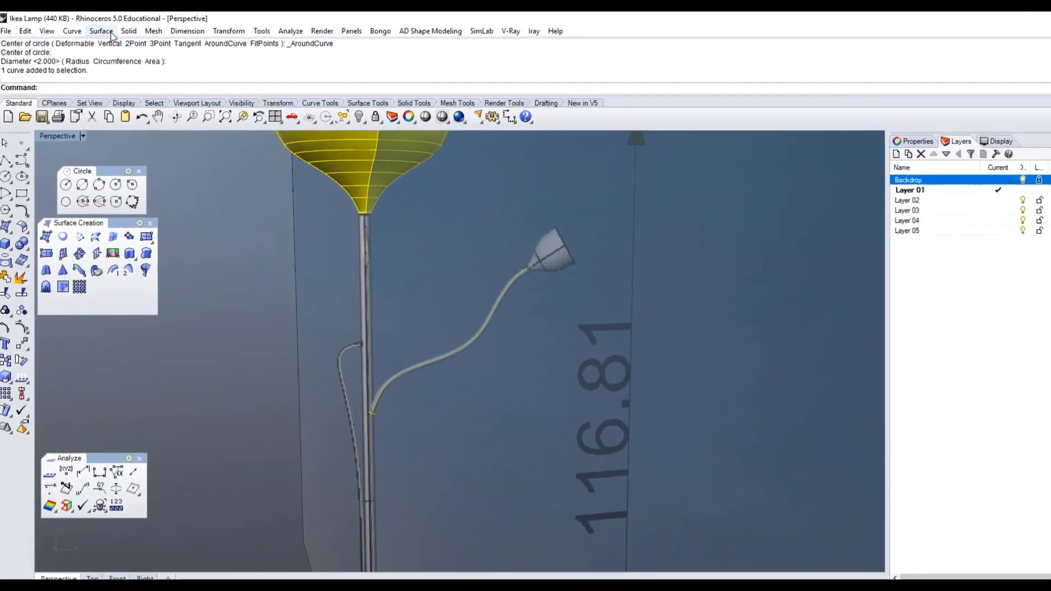
left_click(93, 30)
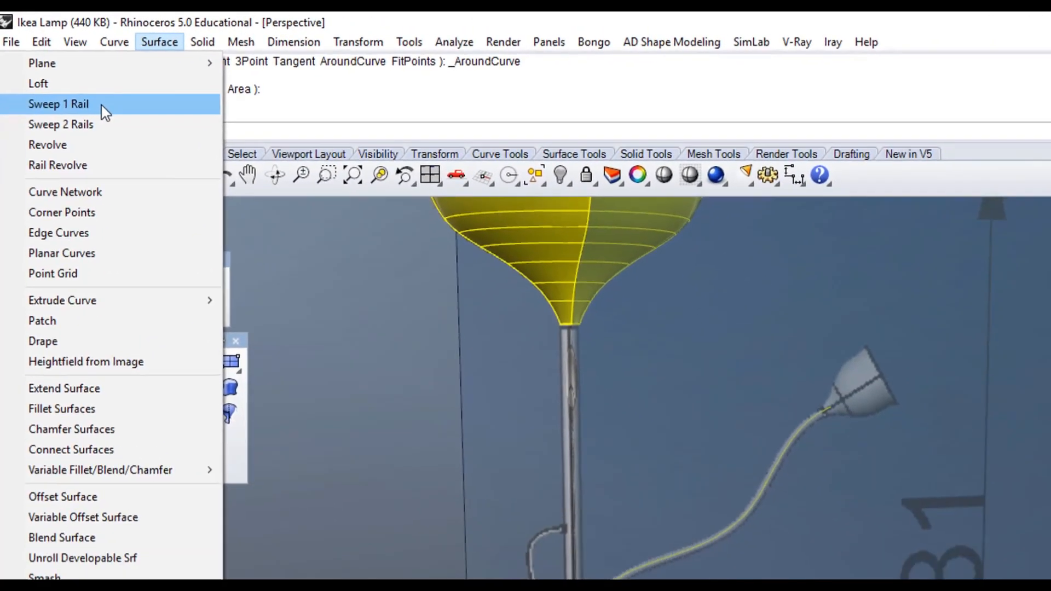
left_click(145, 122)
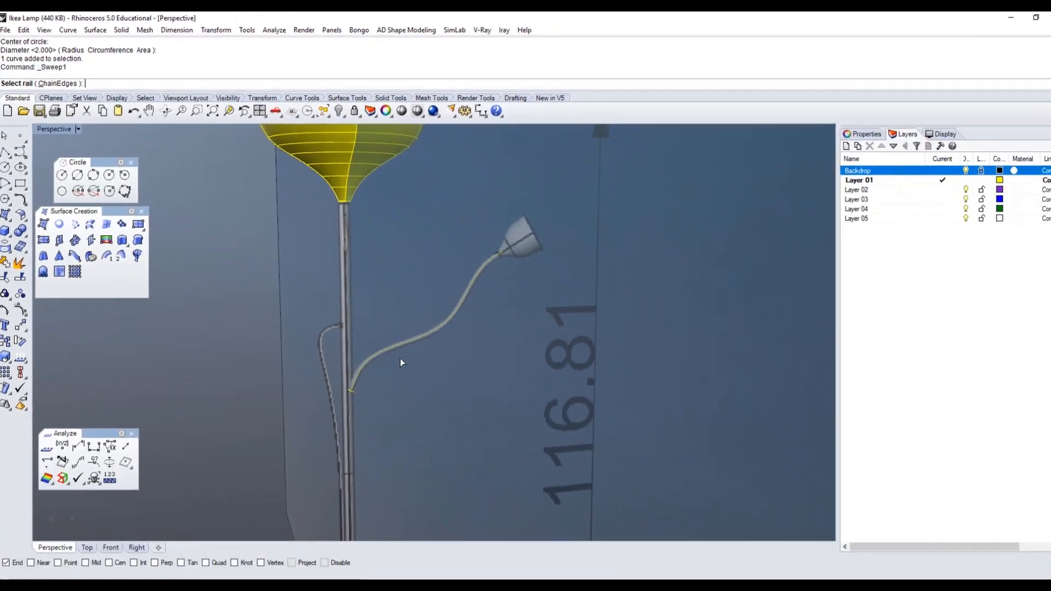
left_click(395, 340)
left_click(347, 387)
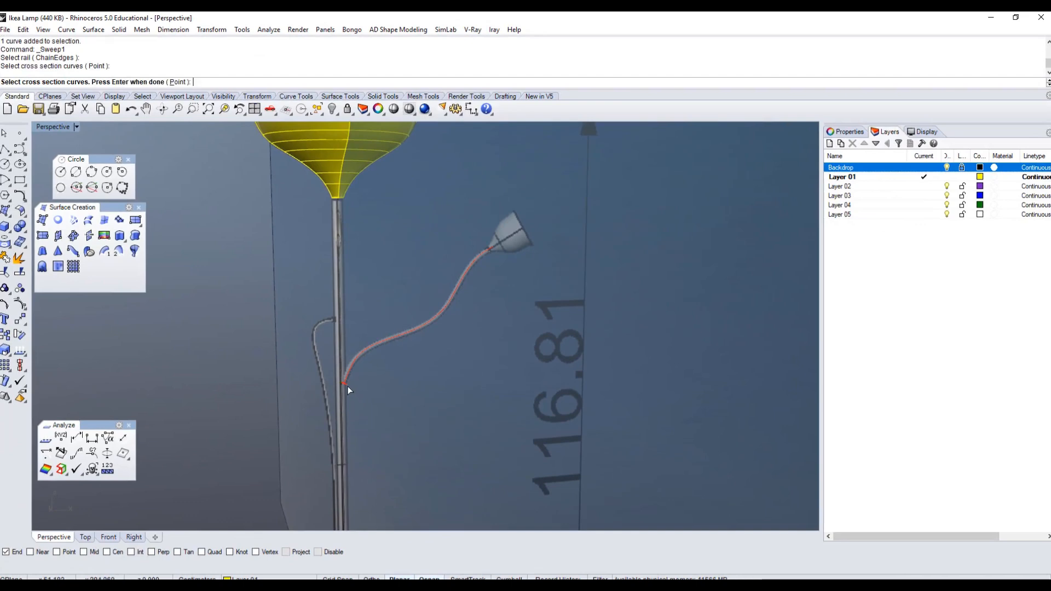
key("Return")
Keep the circle's seam point and create the arm sweep with the Freeform style and Do not simplify.
scroll(363, 383, "up", 8)
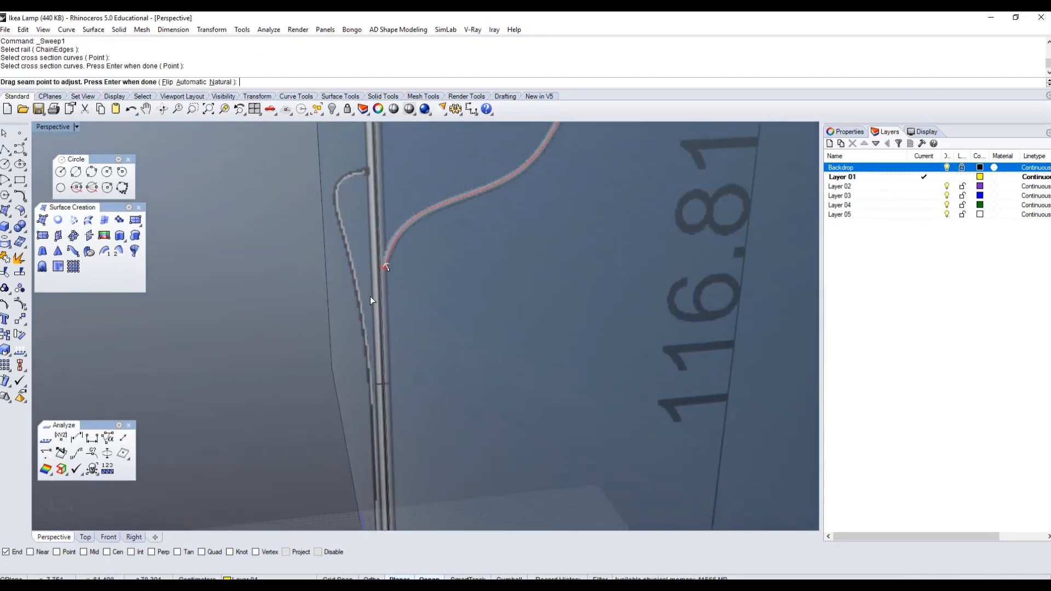
scroll(408, 287, "up", 6)
scroll(404, 295, "down", 11)
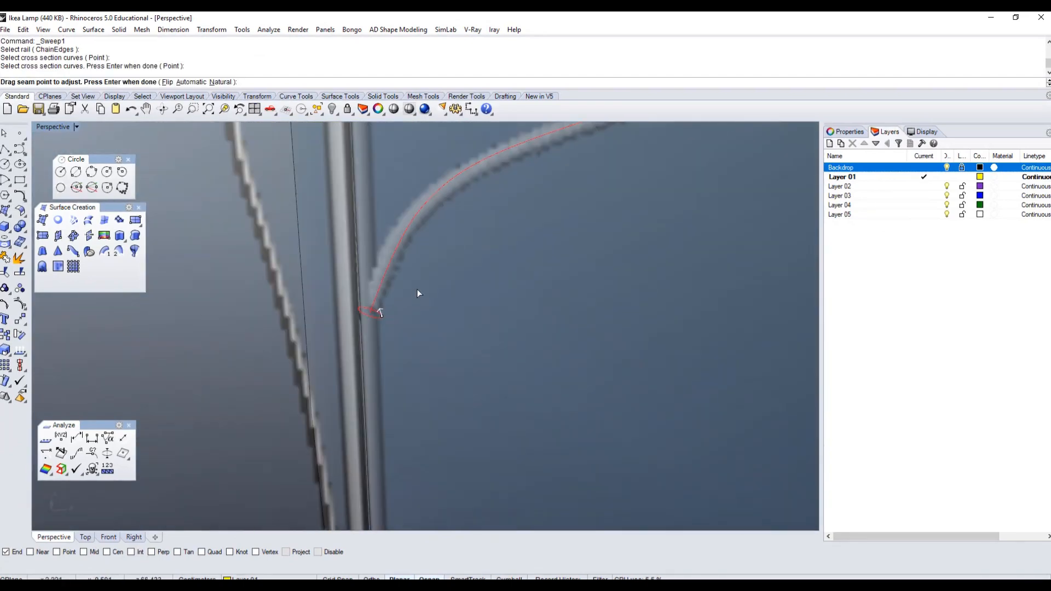
right_click_drag(490, 259, 328, 393, "shift")
scroll(556, 244, "down", 2)
right_click_drag(529, 285, 503, 300)
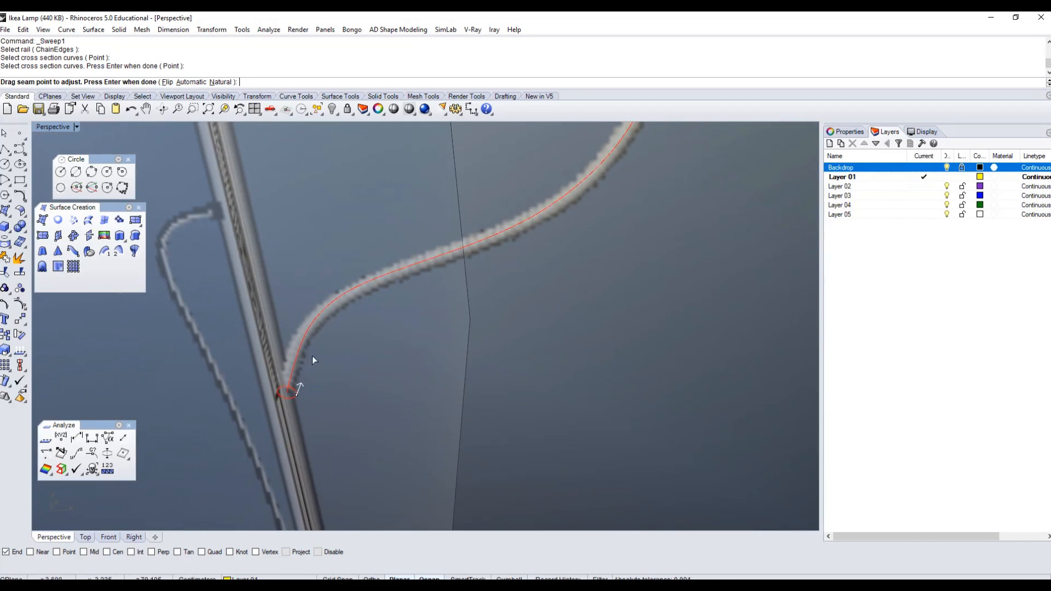
right_click_drag(312, 356, 359, 414)
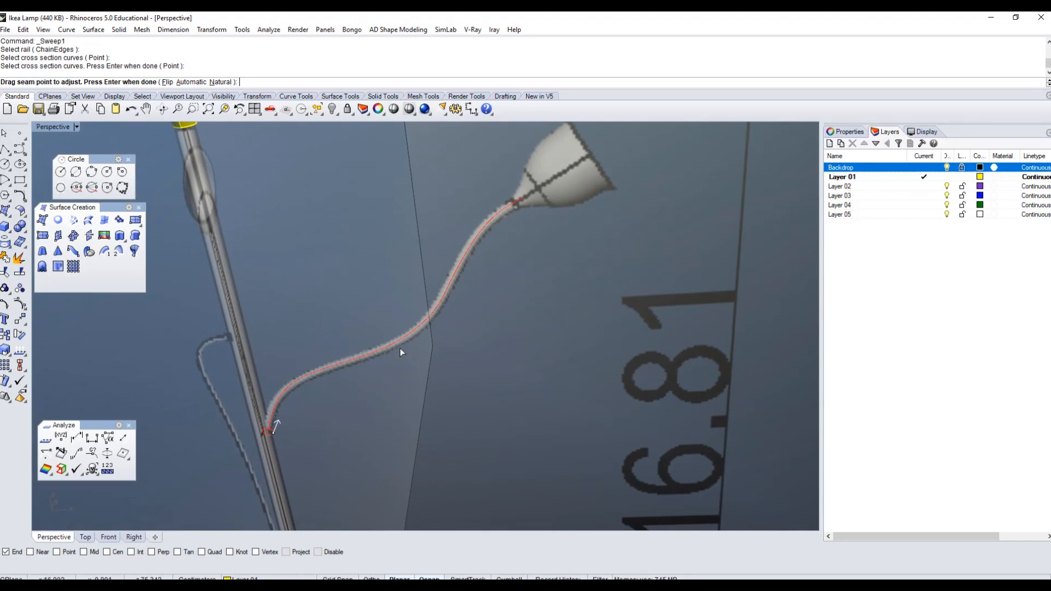
key("Return")
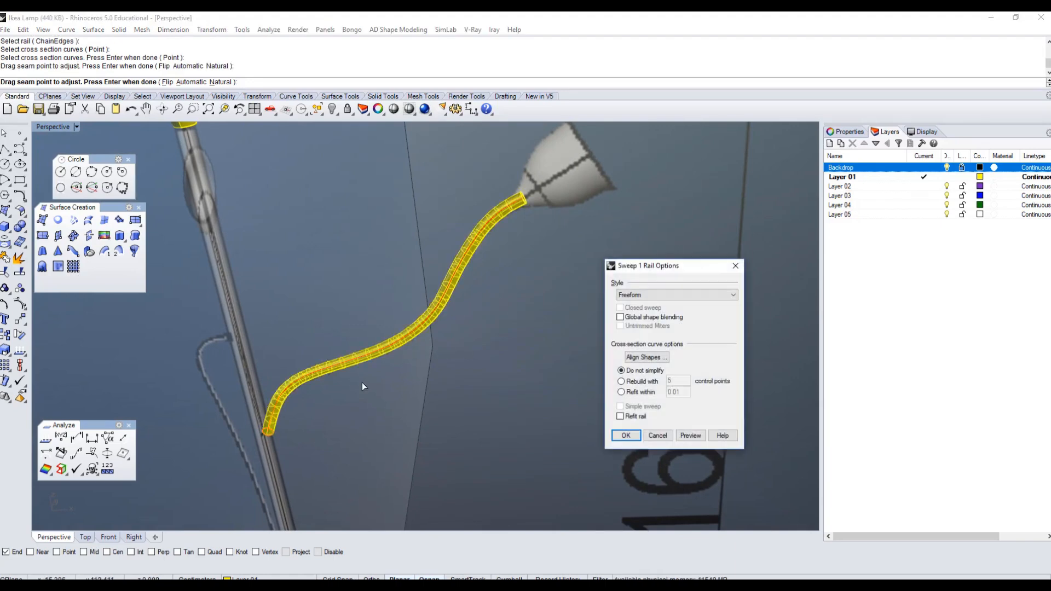
right_click_drag(362, 382, 420, 369)
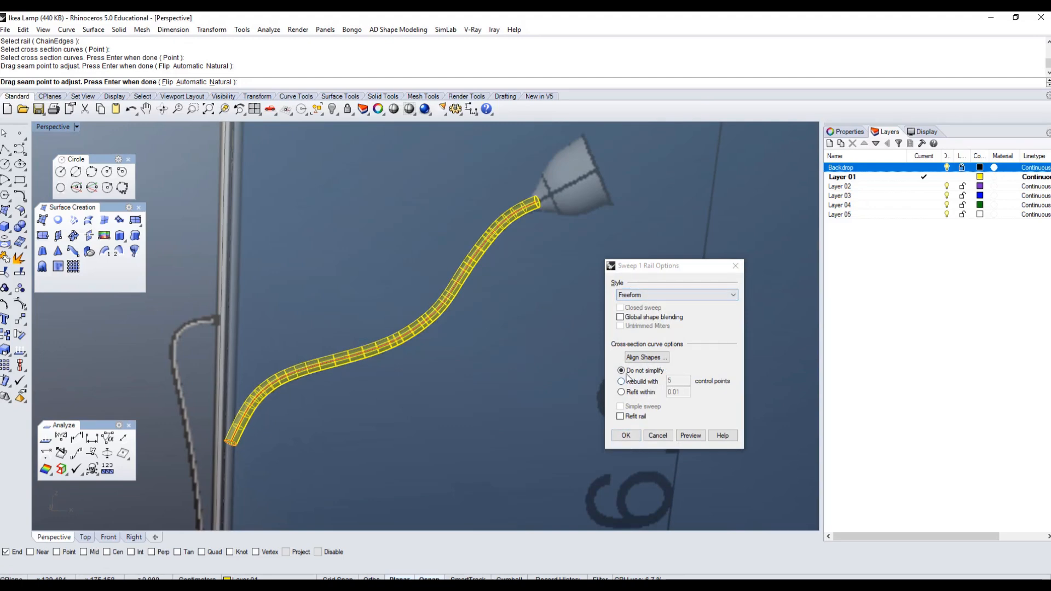
left_click(625, 438)
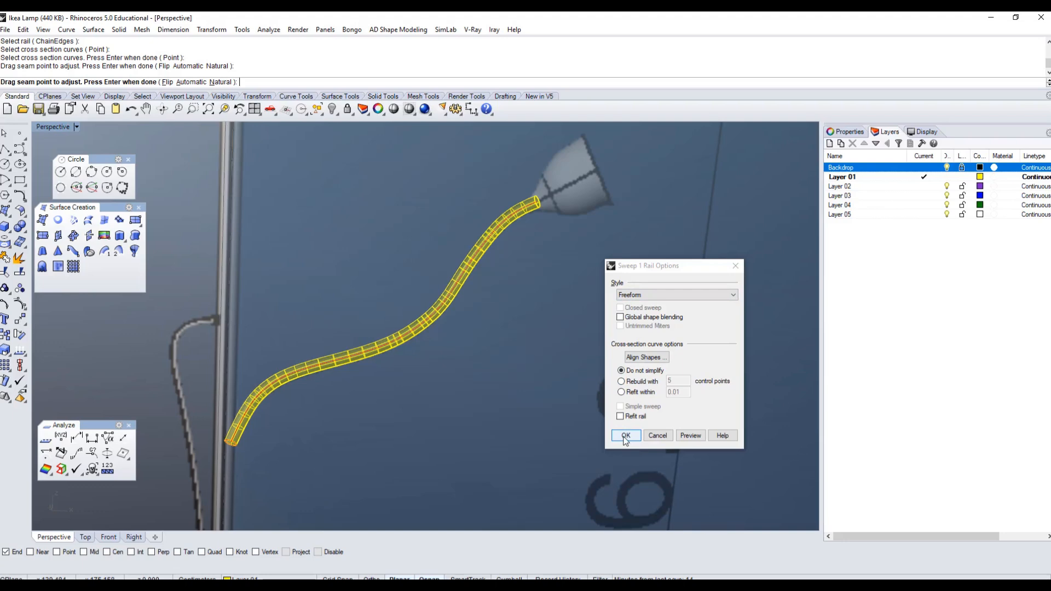
left_click(625, 438)
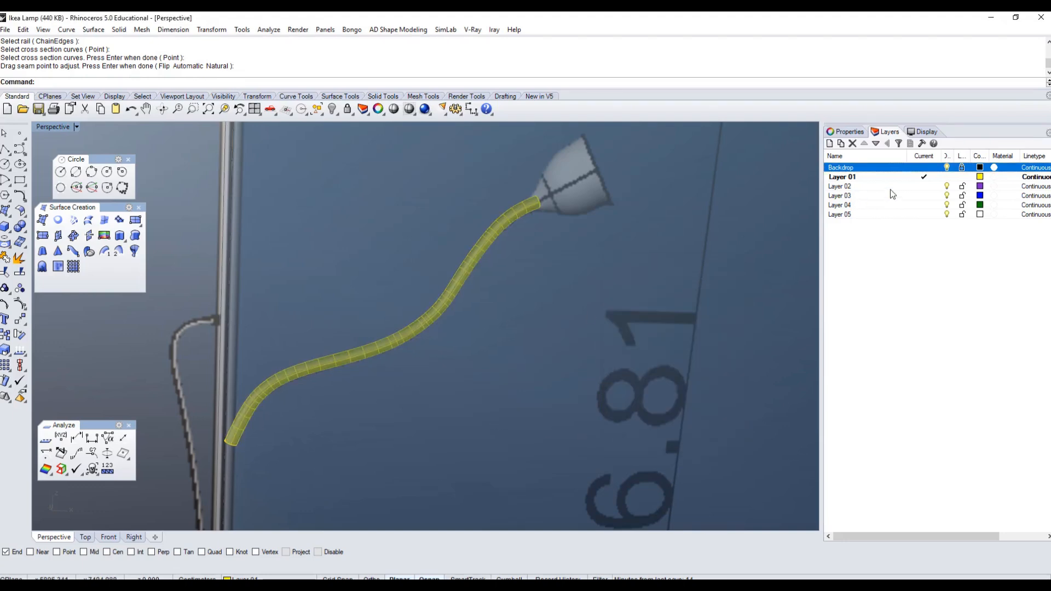
Show the hidden pole again beside the swept arm.
right_click(333, 110)
right_click_drag(331, 235, 238, 284)
scroll(317, 284, "down", 8)
scroll(338, 270, "up", 10)
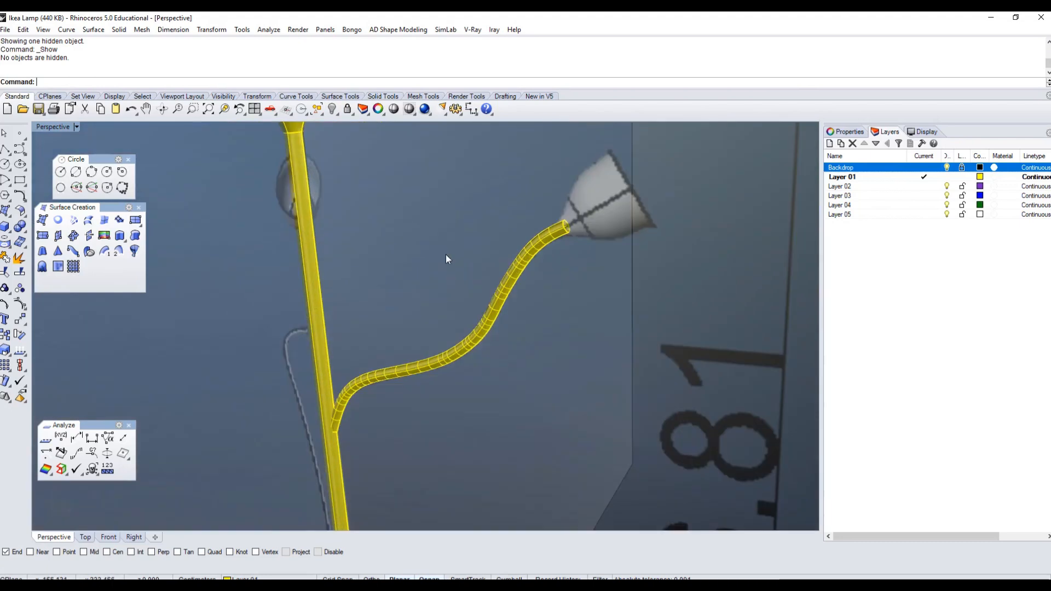
Examine the swept arm and how its upper end meets the small lamp shade on the backdrop.
right_click_drag(470, 297, 491, 250)
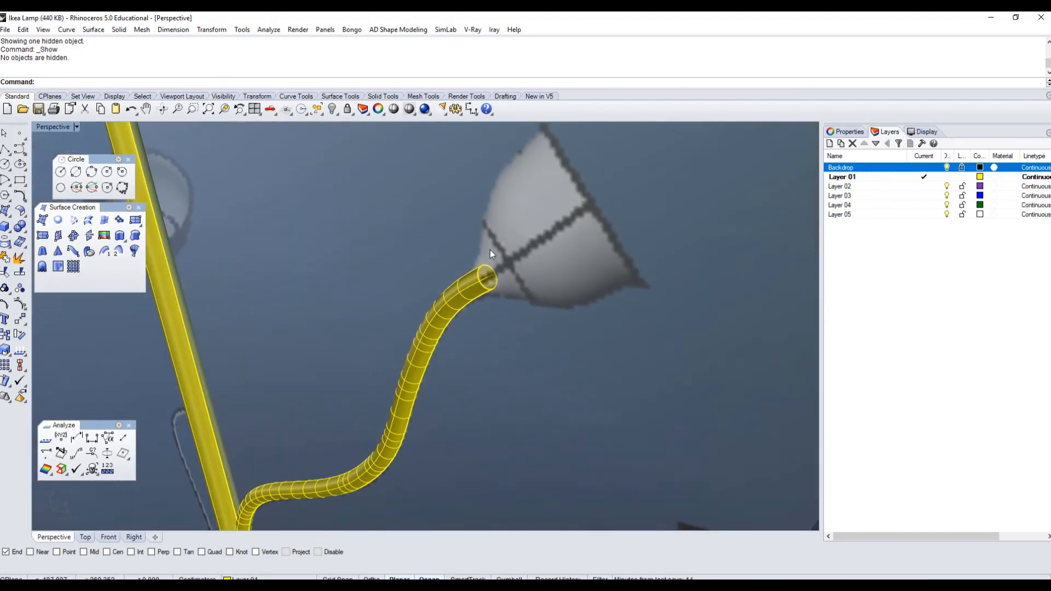
right_click_drag(574, 235, 477, 351)
scroll(482, 245, "up", 5)
scroll(477, 352, "down", 10)
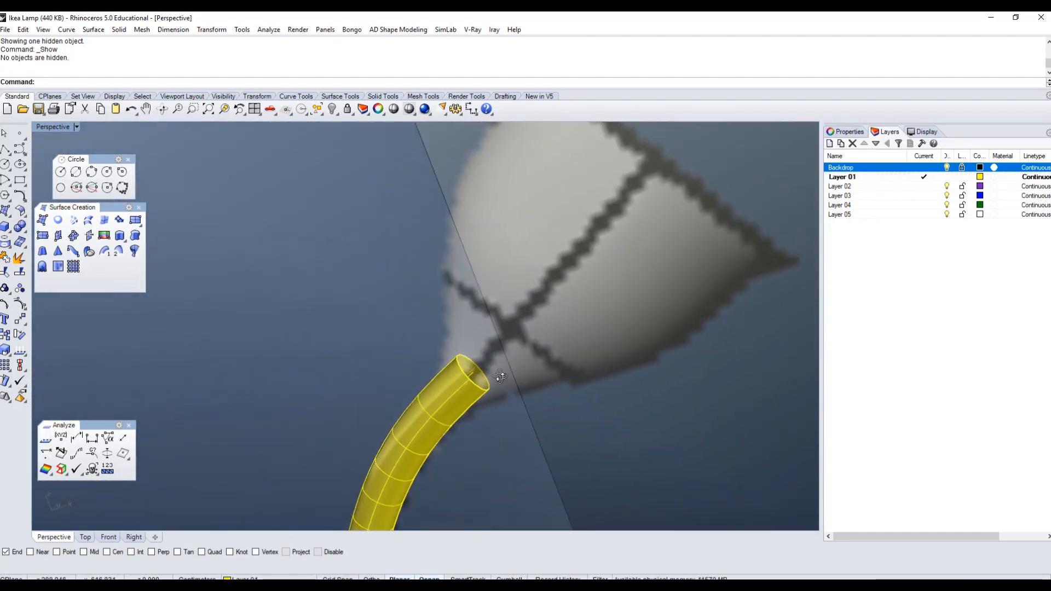
right_click_drag(454, 511, 431, 464, "shift")
scroll(479, 482, "down", 5)
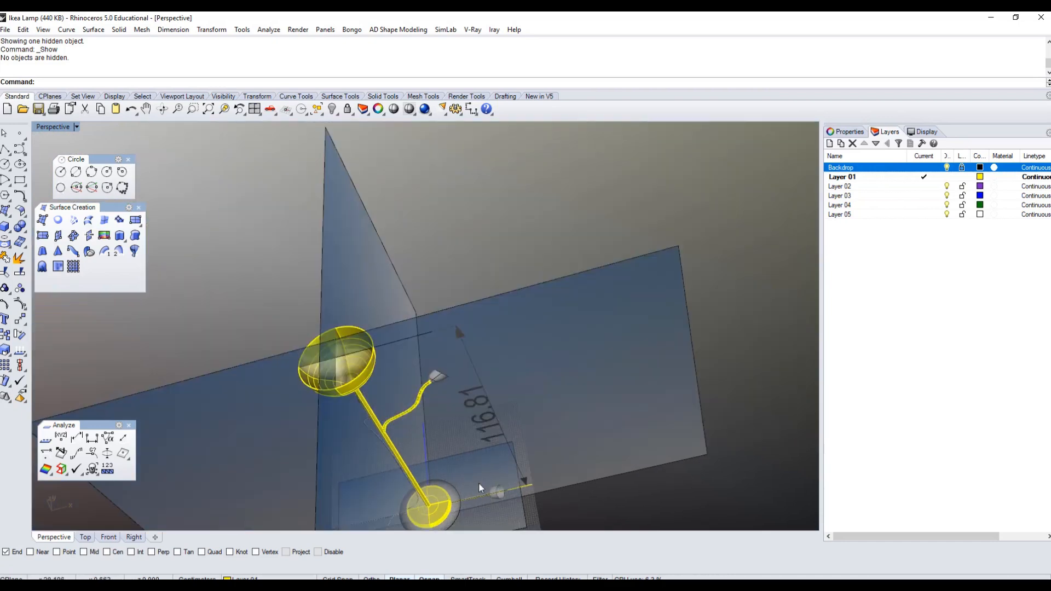
scroll(439, 470, "up", 5)
right_click_drag(487, 520, 376, 337, "shift")
scroll(402, 425, "down", 2)
right_click_drag(394, 169, 376, 362, "shift")
scroll(376, 363, "up", 7)
right_click_drag(276, 314, 402, 383, "shift")
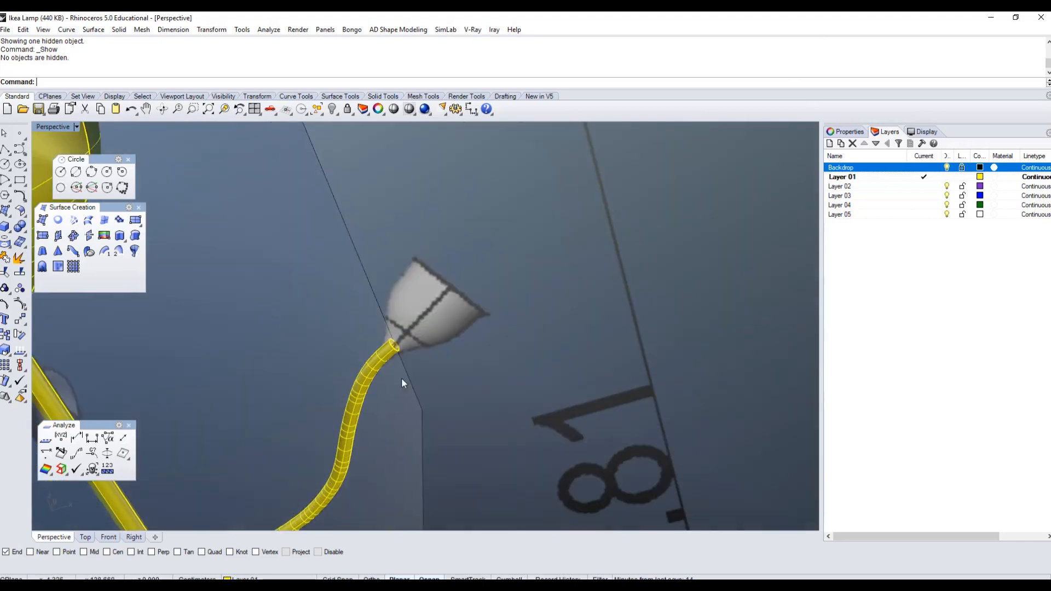
Set a 3-point construction plane on the swept arm's open upper end, with its origin at the rim's centre and both axes snapped to rim quadrants.
scroll(402, 377, "up", 6)
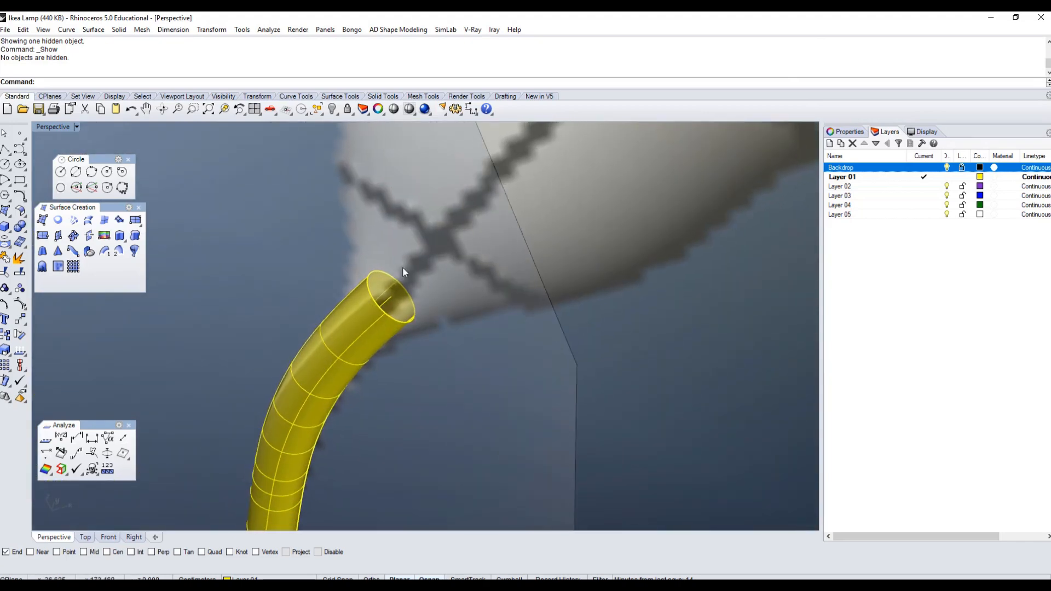
right_click_drag(376, 275, 372, 308)
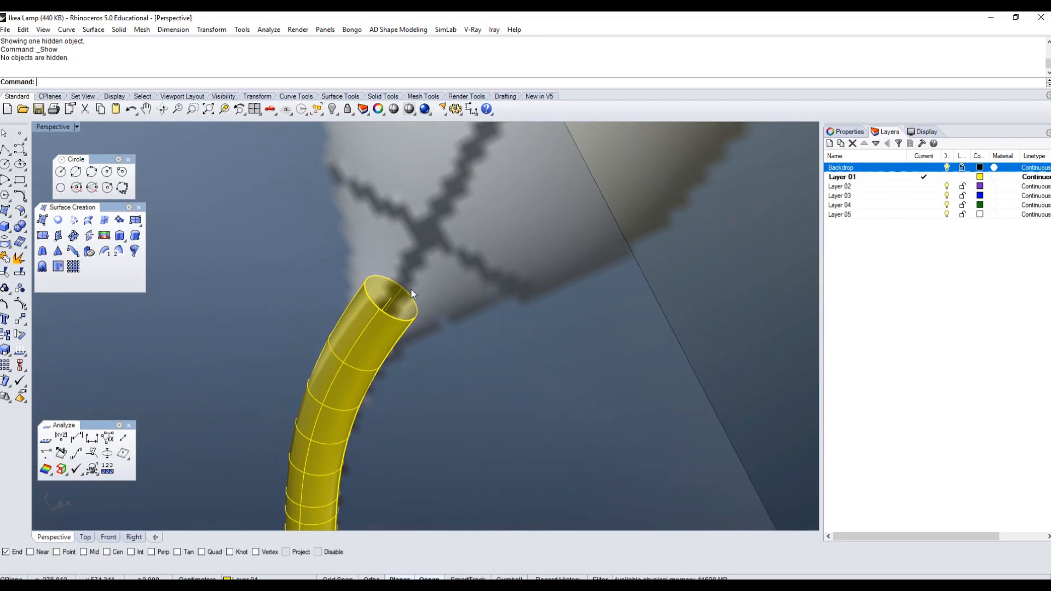
scroll(411, 293, "up", 3)
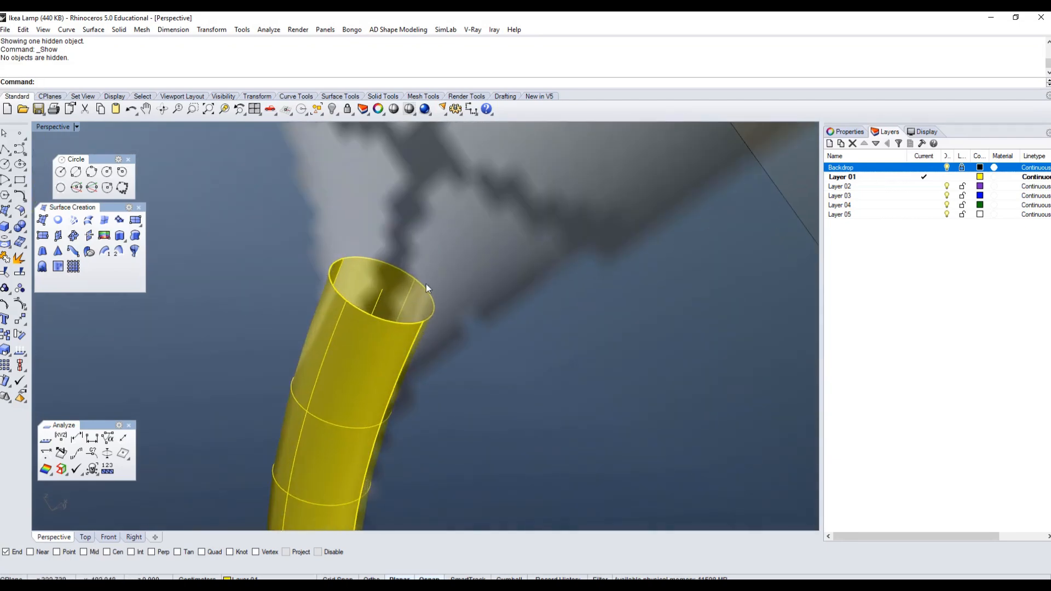
right_click_drag(393, 327, 419, 328)
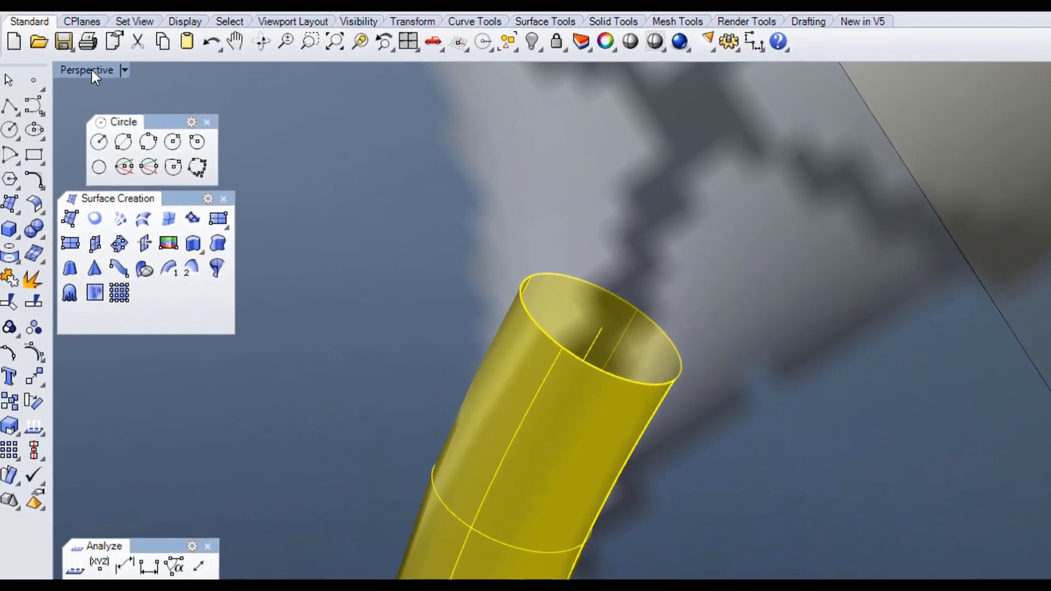
left_click(55, 127)
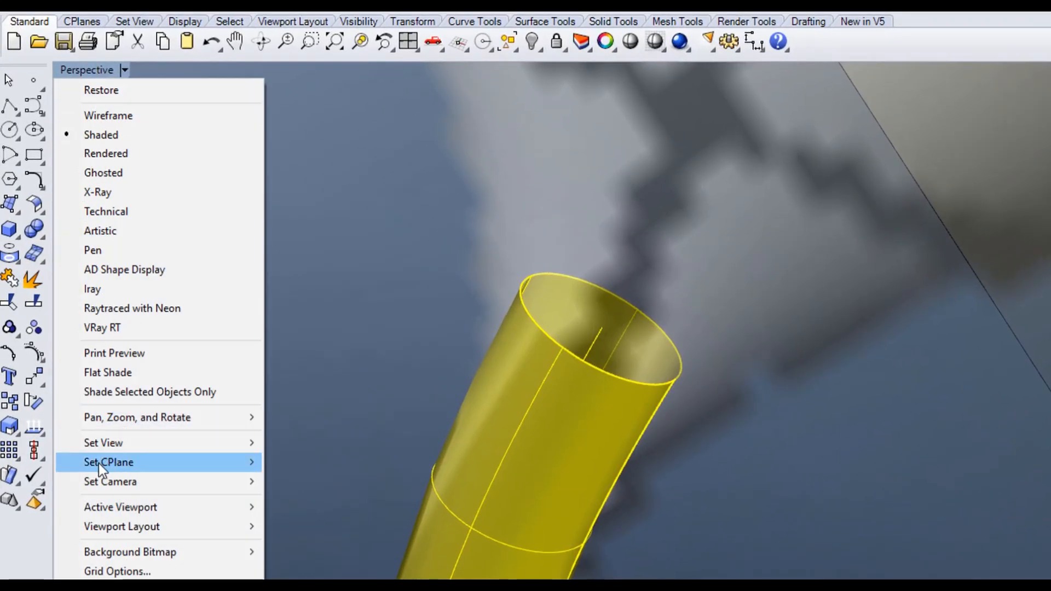
mouse_move(98, 462)
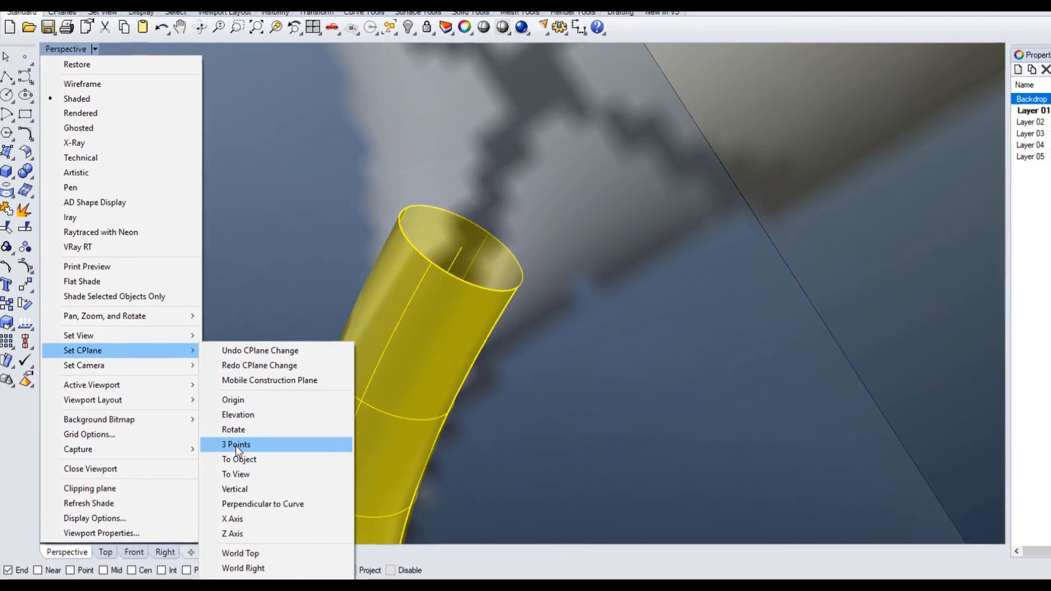
left_click(235, 446)
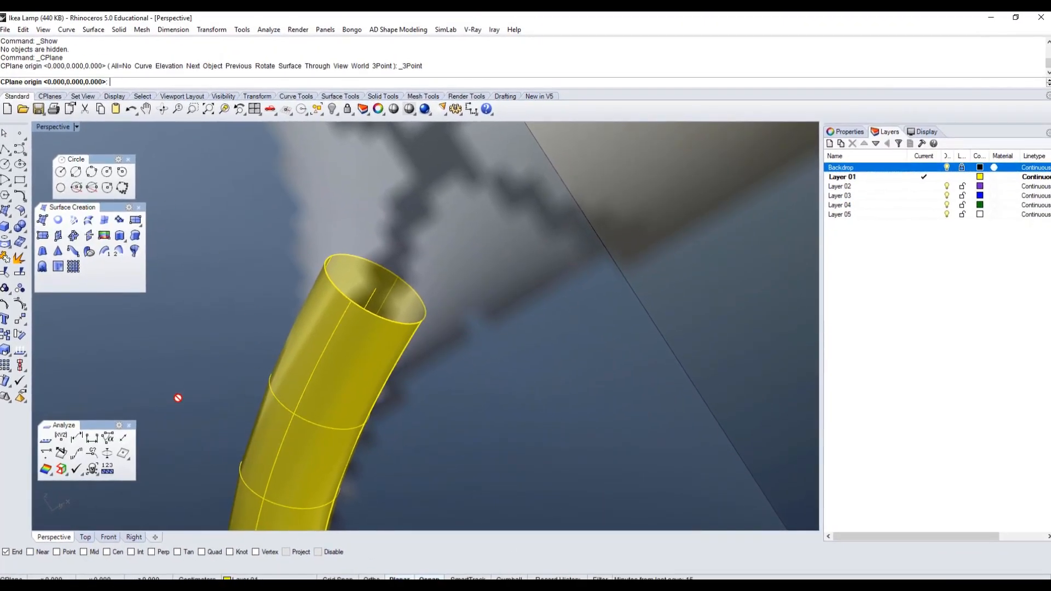
left_click(6, 552)
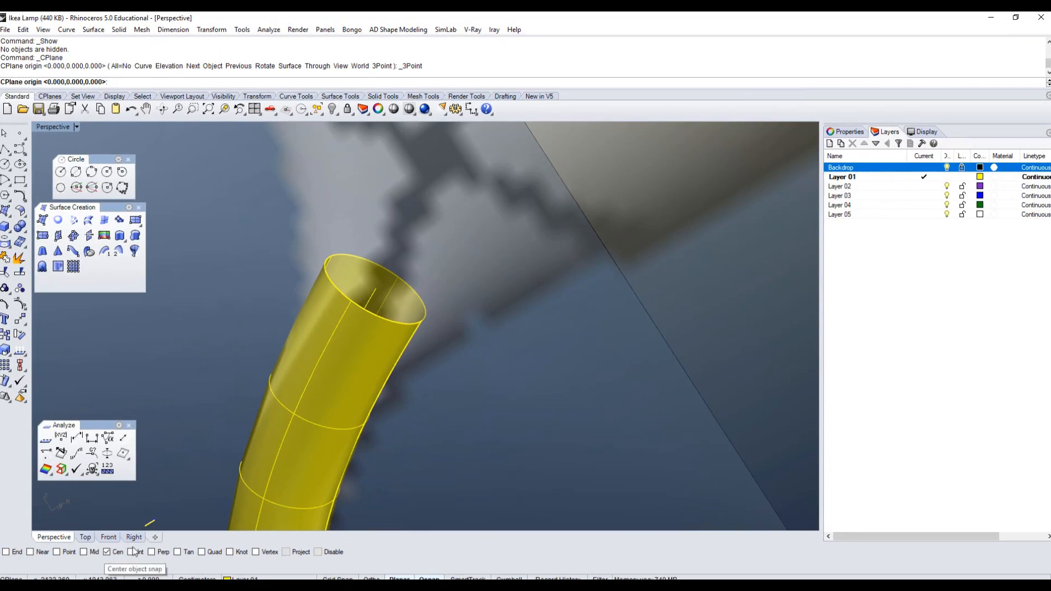
left_click(403, 323)
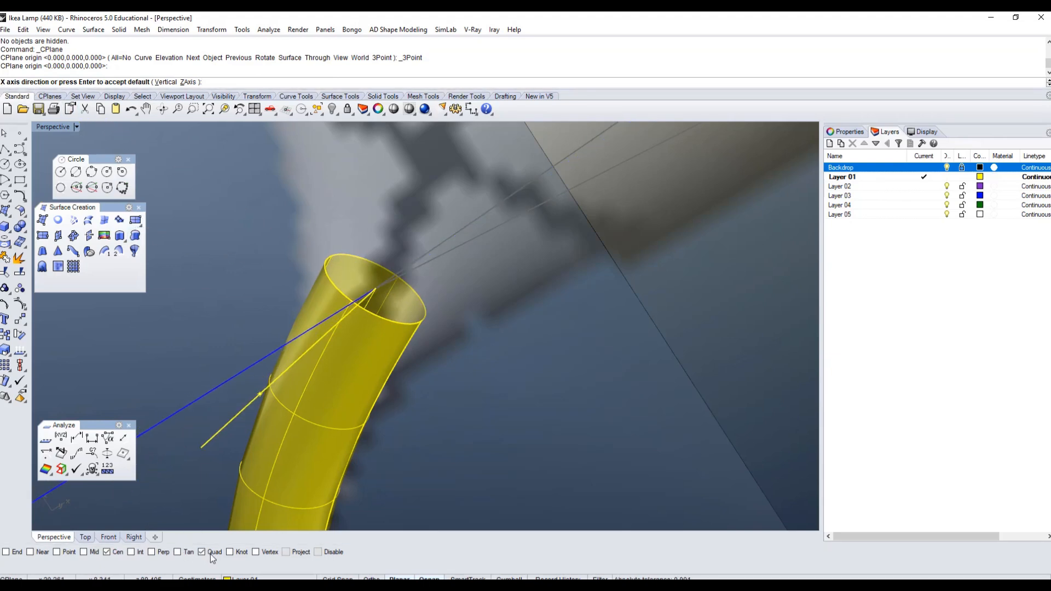
left_click(425, 318)
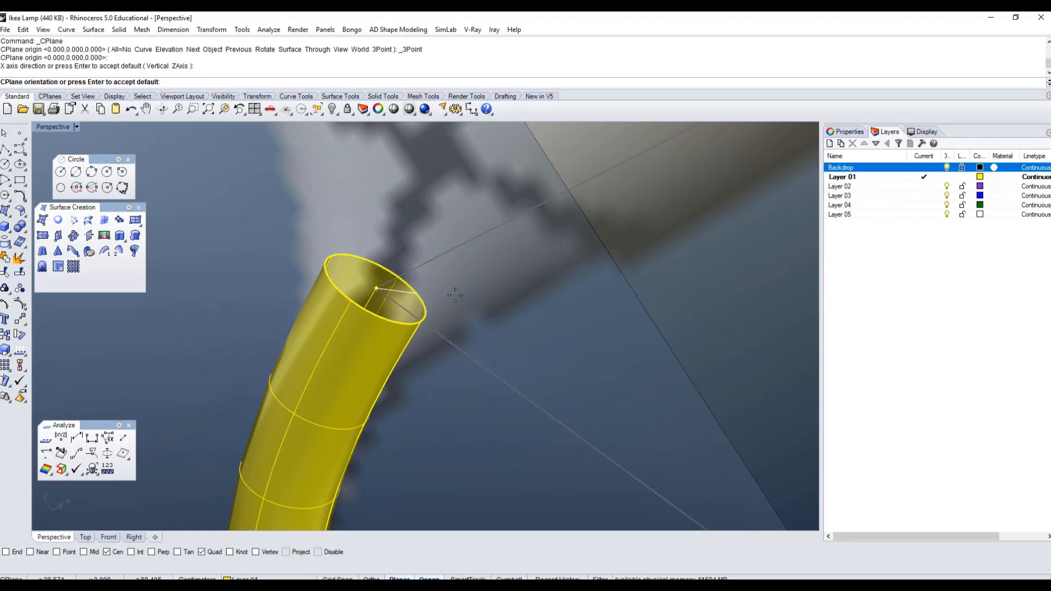
right_click_drag(466, 300, 432, 300)
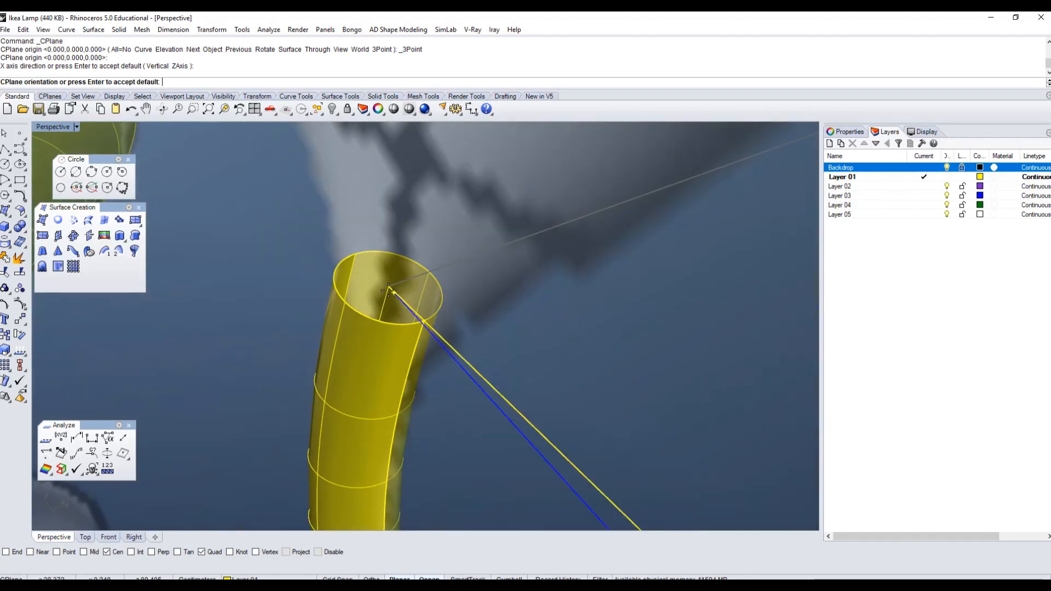
left_click(431, 271)
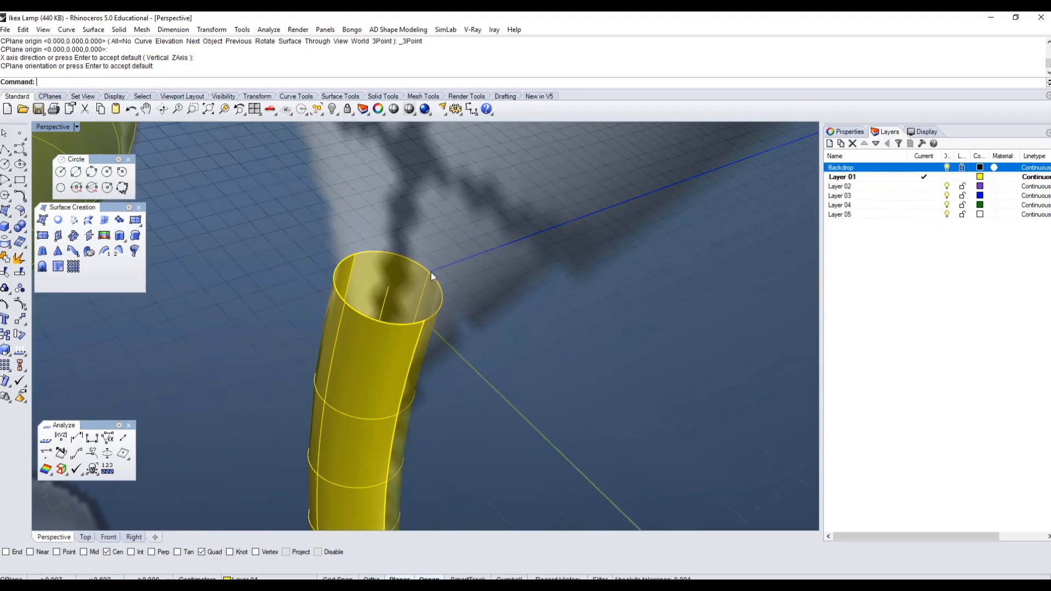
Hide the Backdrop layer and examine how the new construction plane sits at the arm's upper end.
scroll(431, 271, "down", 10)
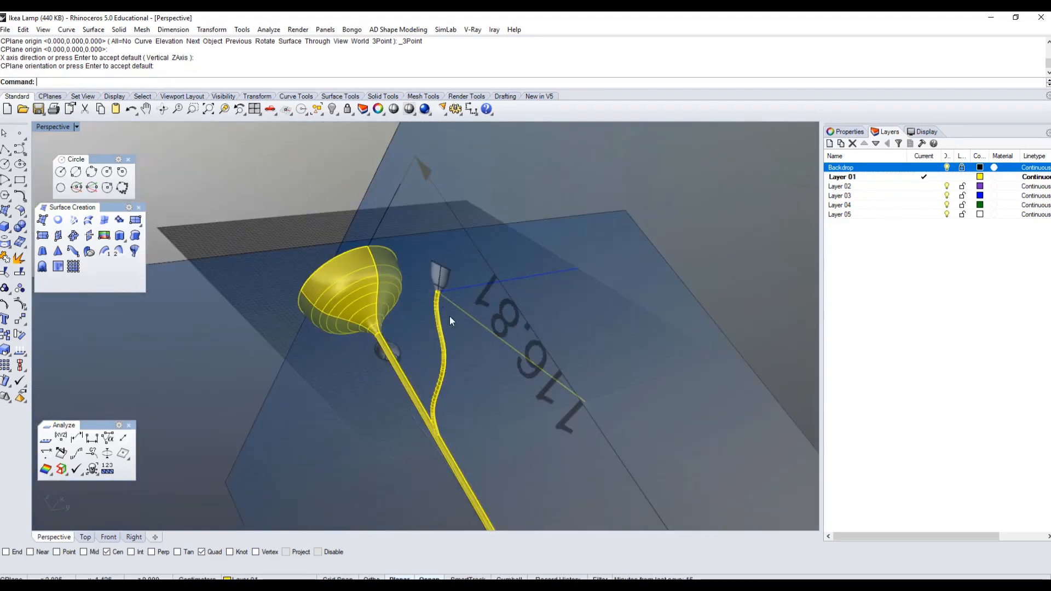
mouse_move(449, 316)
right_mouse_down()
mouse_move(490, 378)
mouse_move(484, 336)
mouse_move(451, 334)
right_mouse_up()
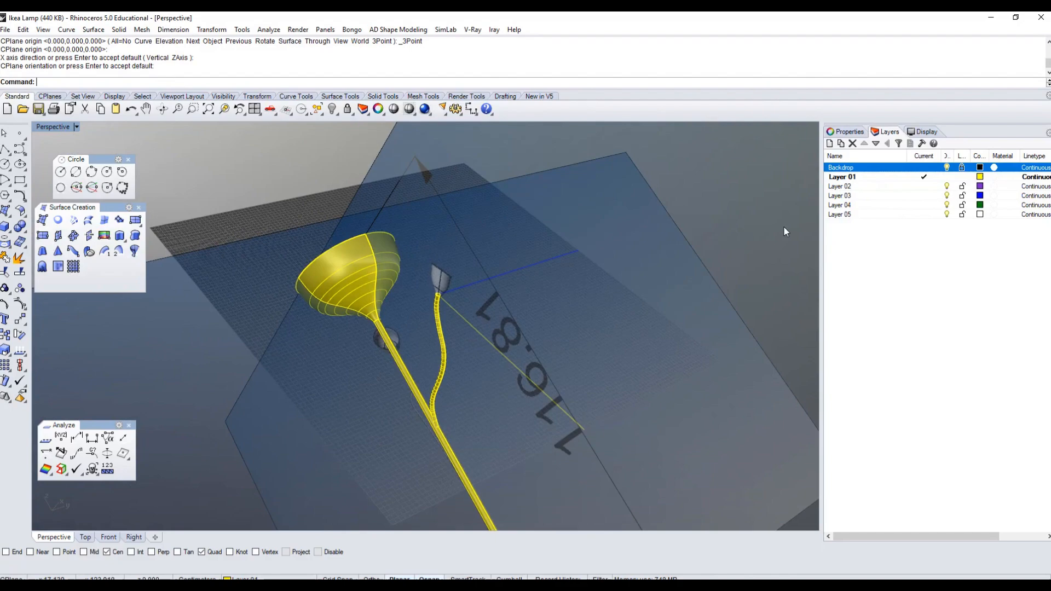
left_click(946, 167)
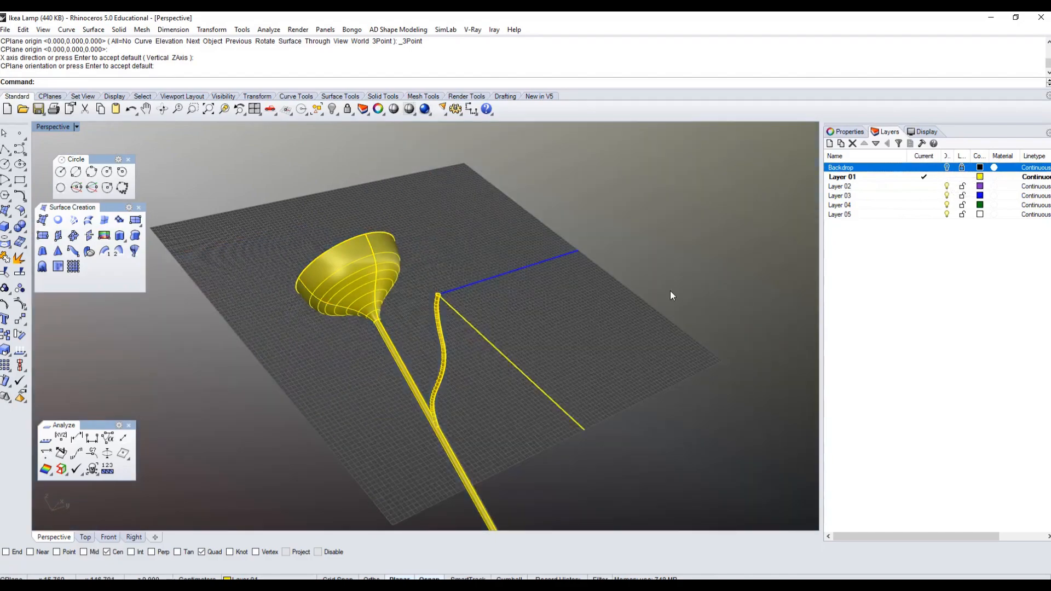
scroll(484, 331, "up", 8)
right_click_drag(491, 315, 426, 305)
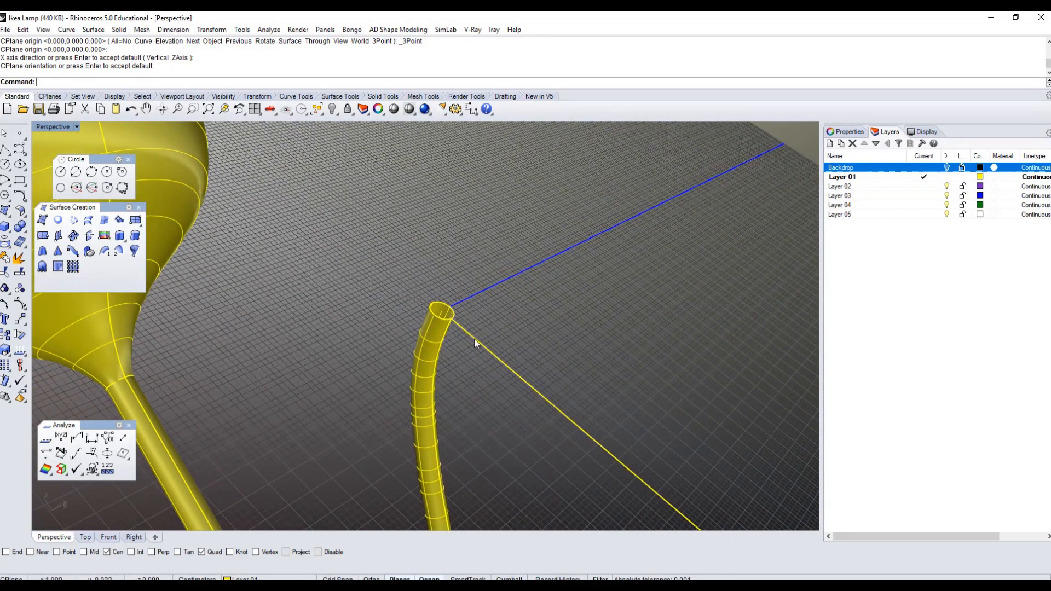
right_click_drag(474, 336, 357, 280, "shift")
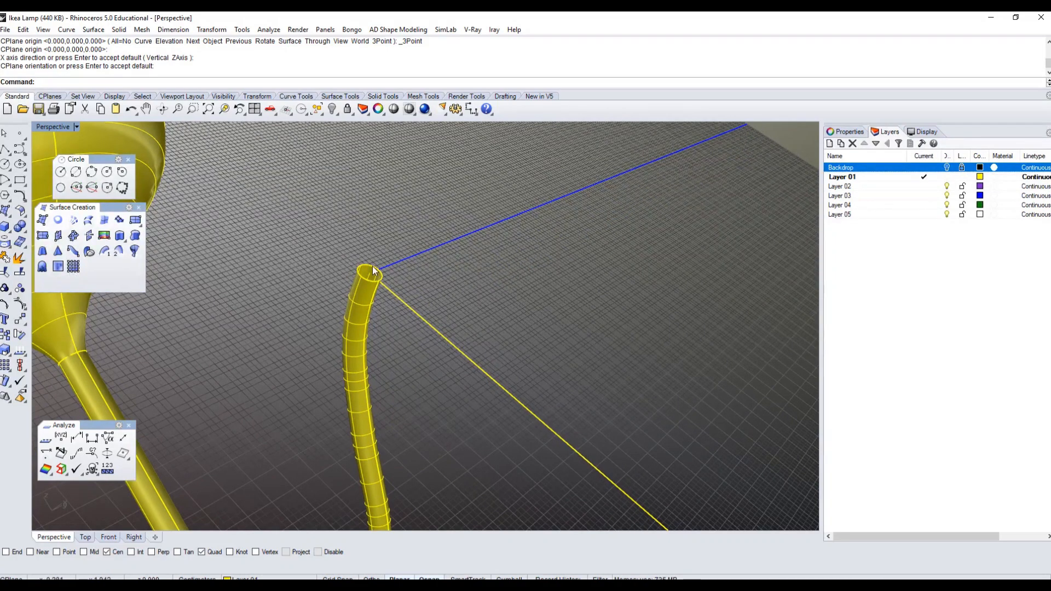
right_click_drag(529, 219, 389, 331)
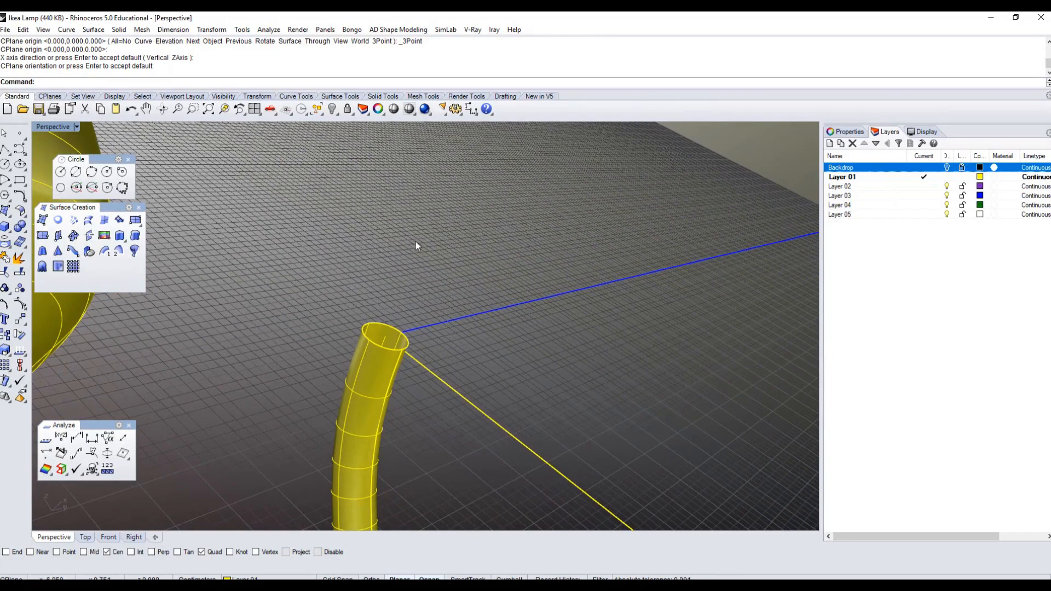
right_click_drag(441, 157, 397, 317)
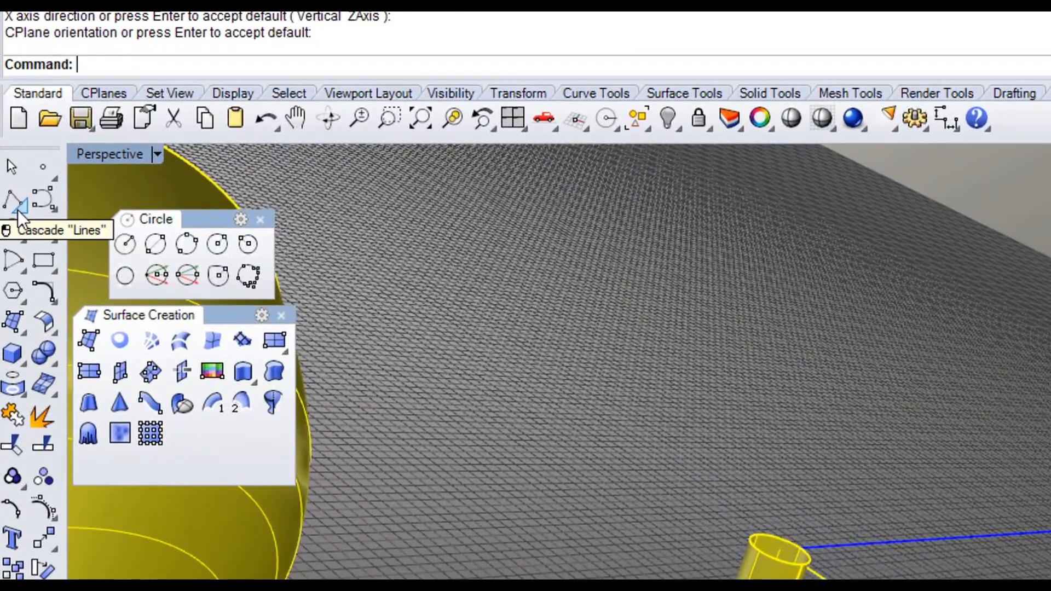
Float the Lines tool set and draw a line vertical to the construction plane from its origin (0), extending up from the arm's end.
left_click(20, 208)
left_click_drag(77, 188, 379, 220)
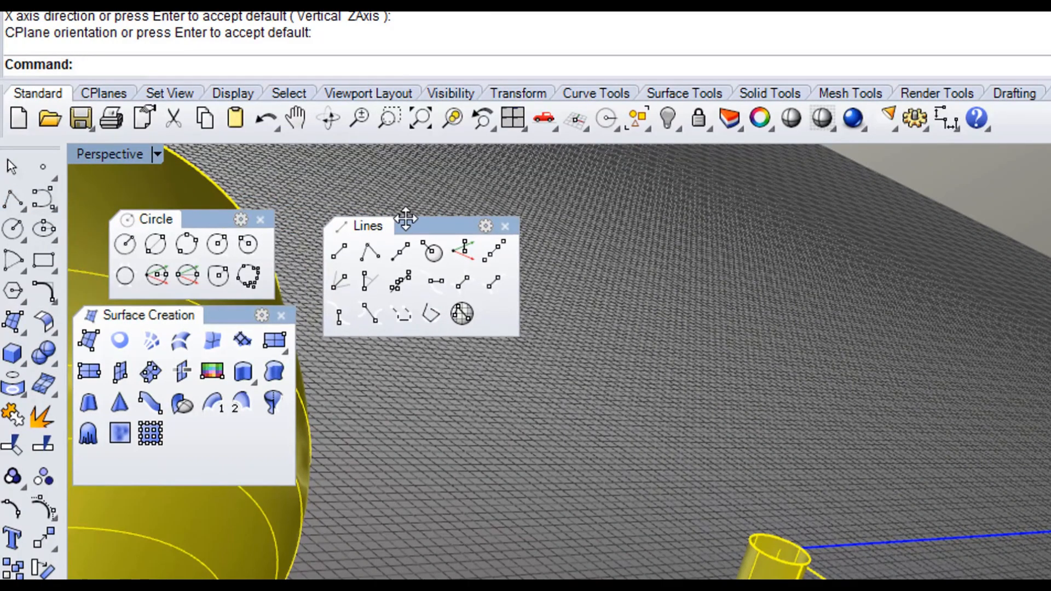
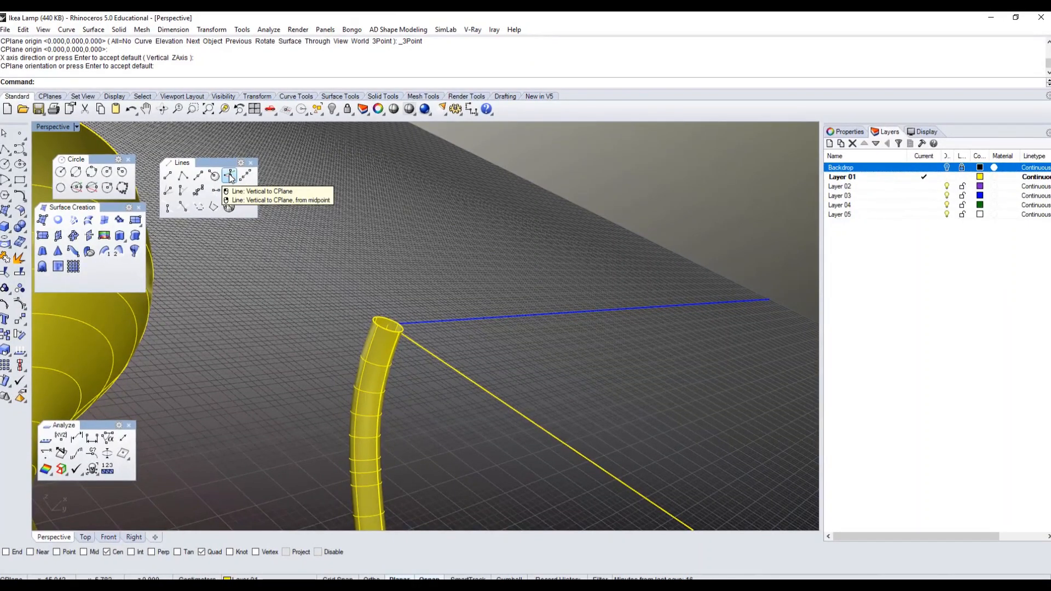
left_click(230, 176)
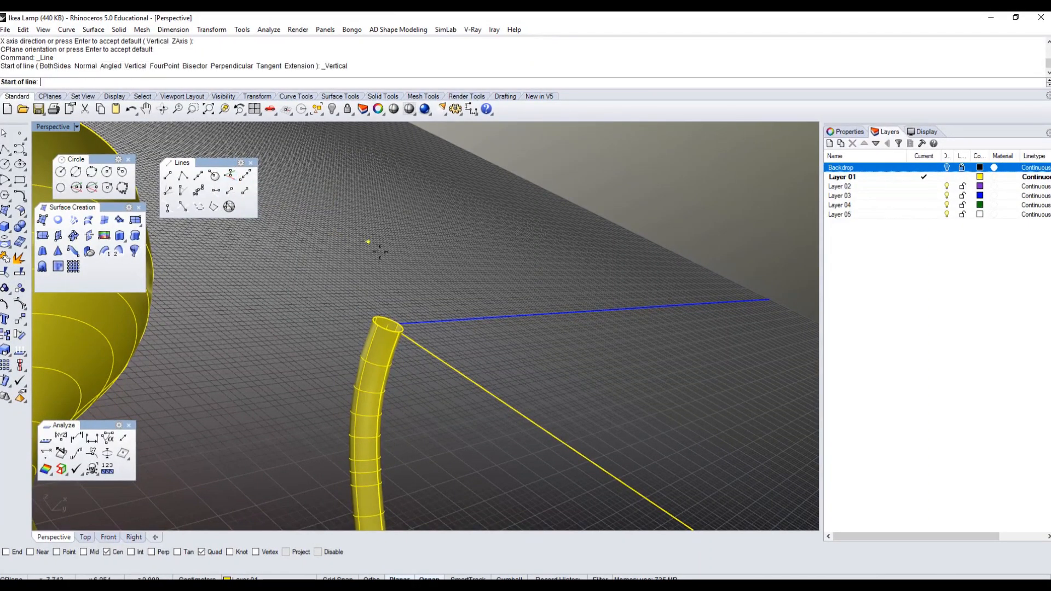
scroll(436, 328, "up", 5)
right_click_drag(423, 323, 412, 366)
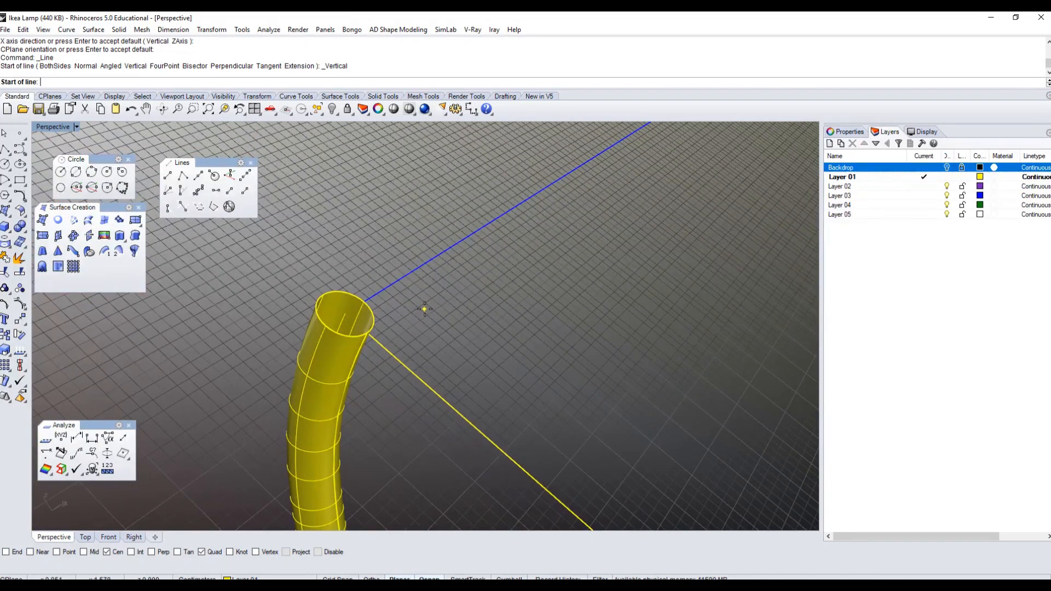
type("0")
key("Return")
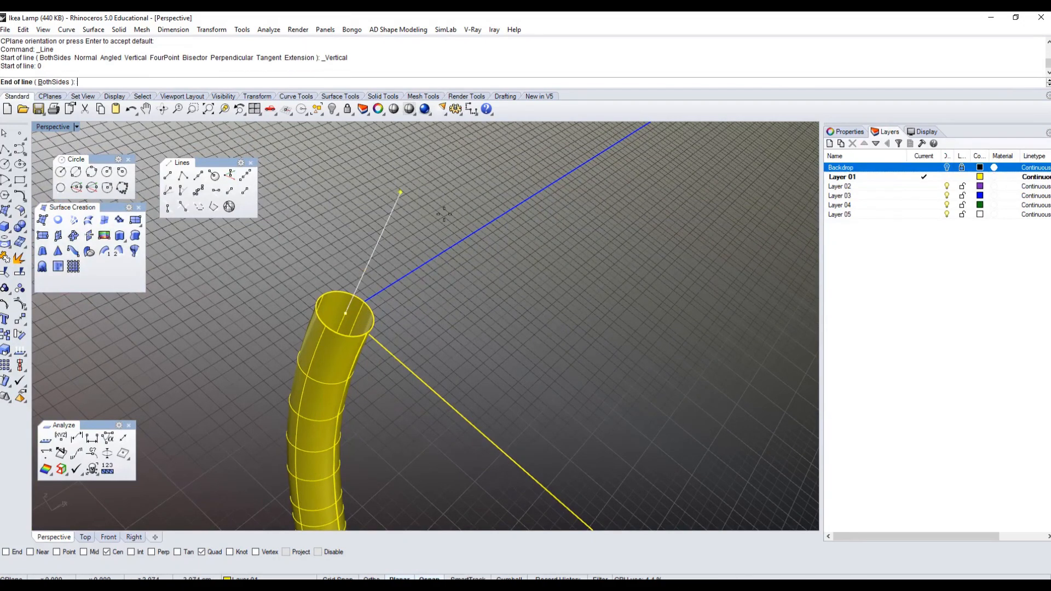
scroll(435, 241, "down", 3)
scroll(450, 199, "down", 5)
right_click_drag(441, 225, 407, 222, "shift")
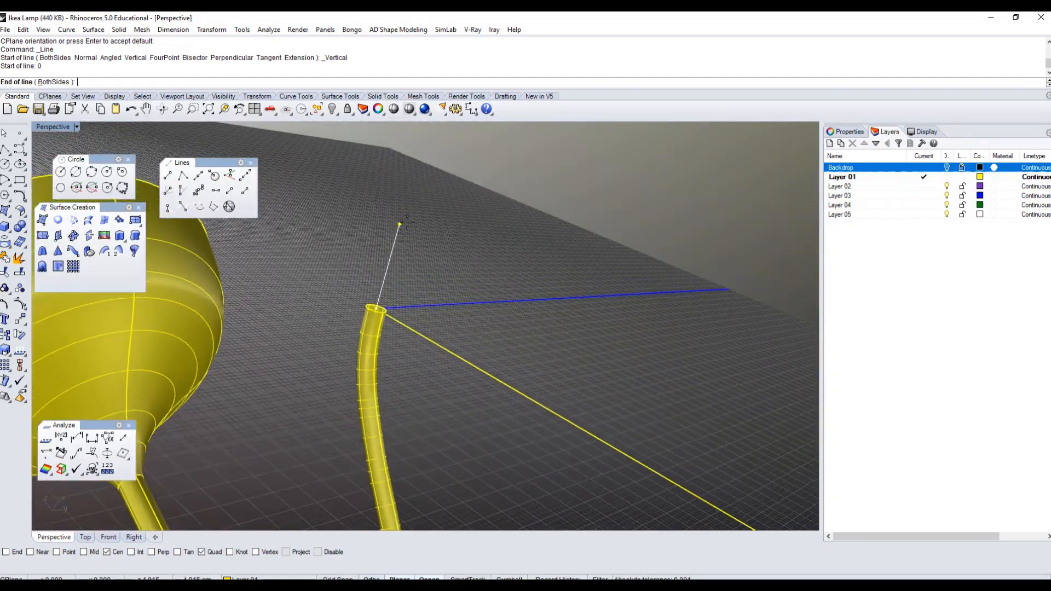
left_click(440, 173)
right_click_drag(438, 253, 484, 254)
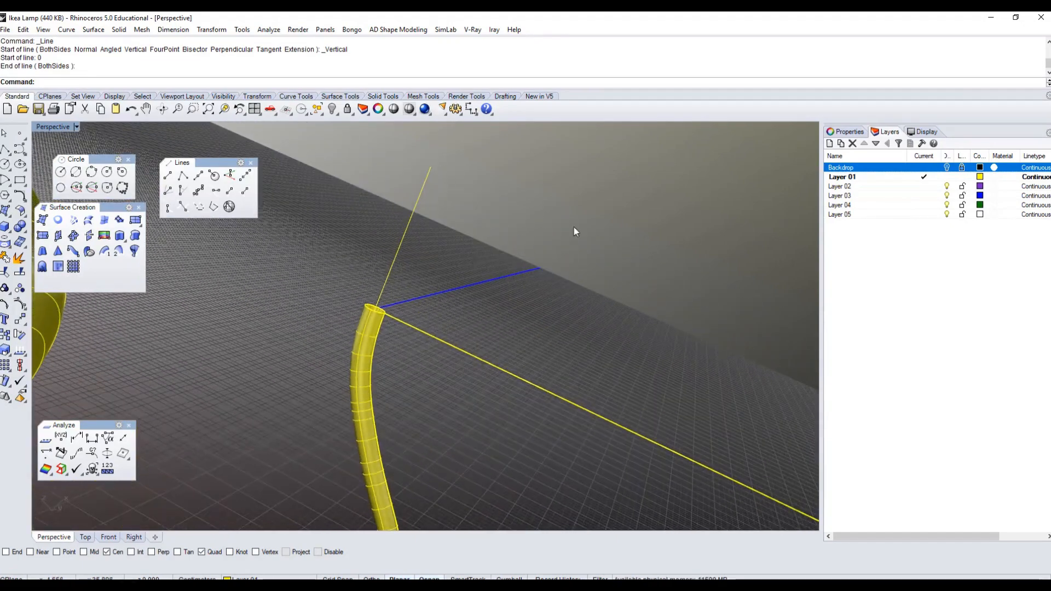
Show the Backdrop layer briefly to compare the vertical line with the small shade's centreline, and hide it again.
left_click(947, 168)
mouse_move(491, 348)
right_mouse_down()
mouse_move(481, 333)
mouse_move(549, 364)
mouse_move(519, 366)
mouse_move(461, 340)
mouse_move(500, 352)
right_mouse_up()
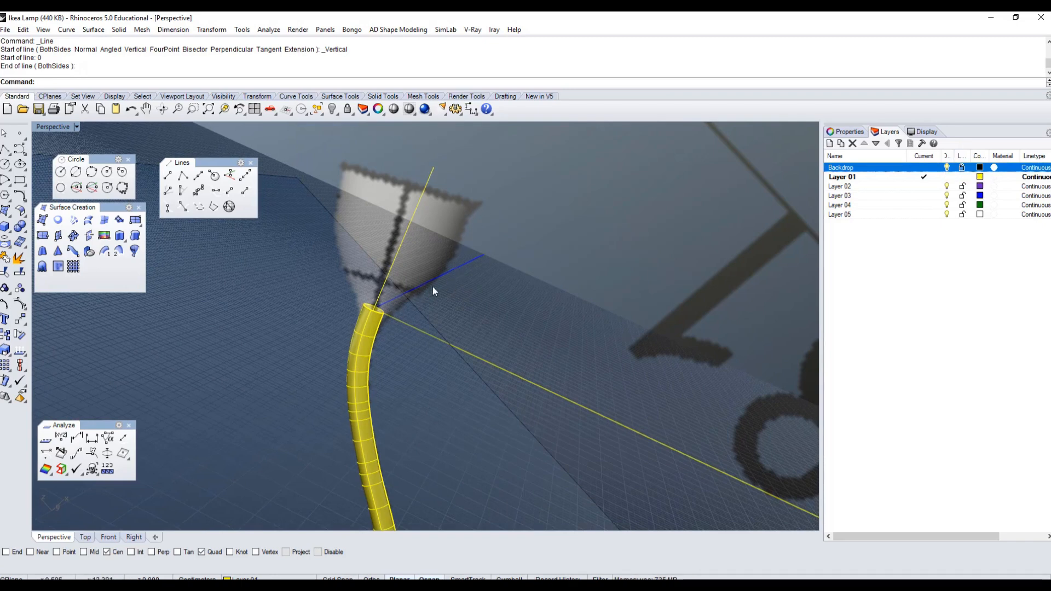
left_click(946, 168)
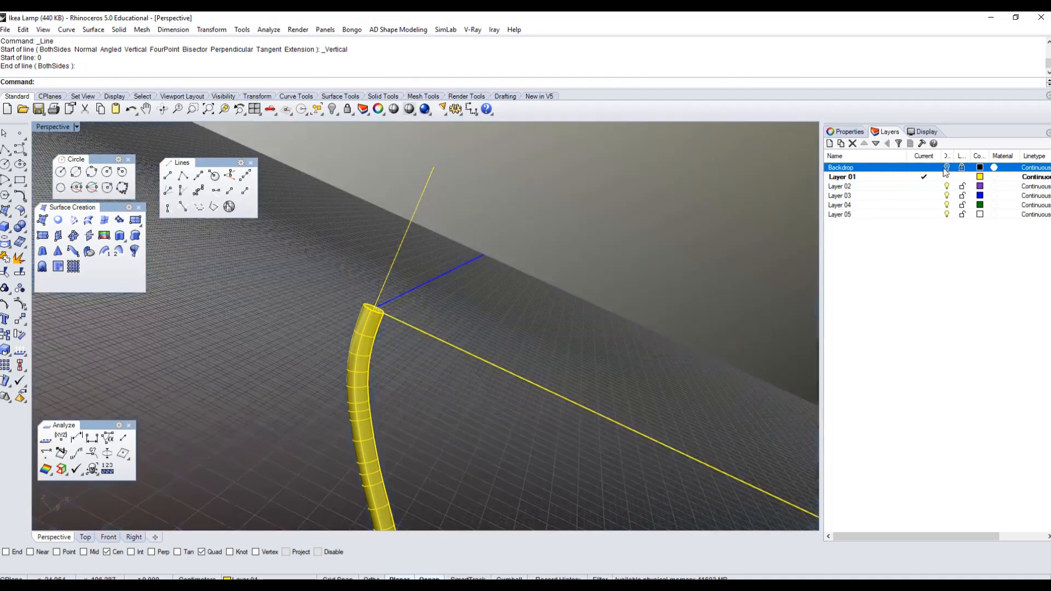
right_click_drag(449, 312, 416, 312)
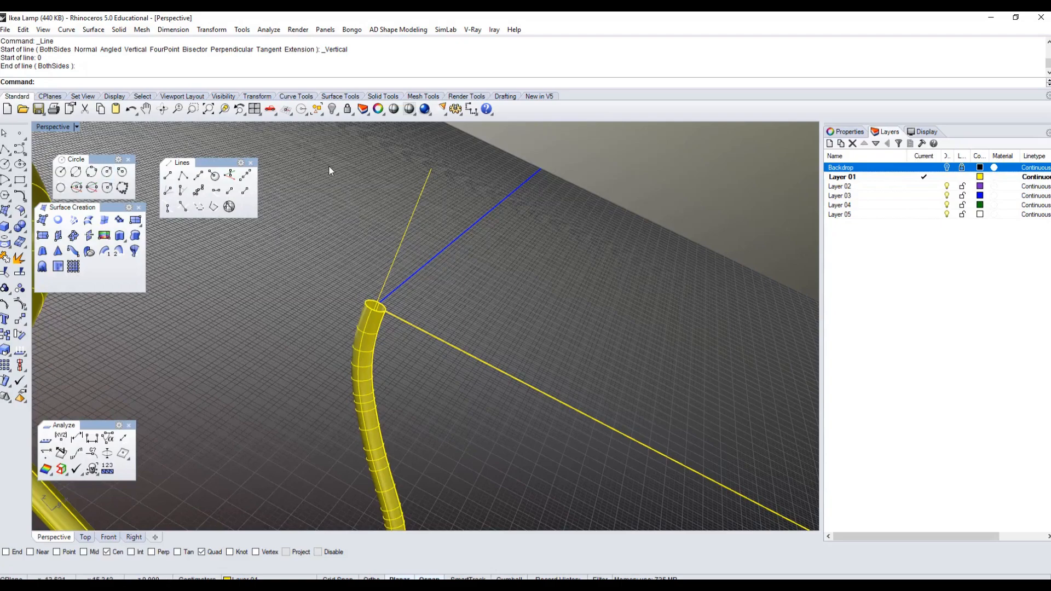
Save the current construction plane as a named CPlane called CPlane 01 and close the named planes list.
right_click_drag(328, 166, 465, 229)
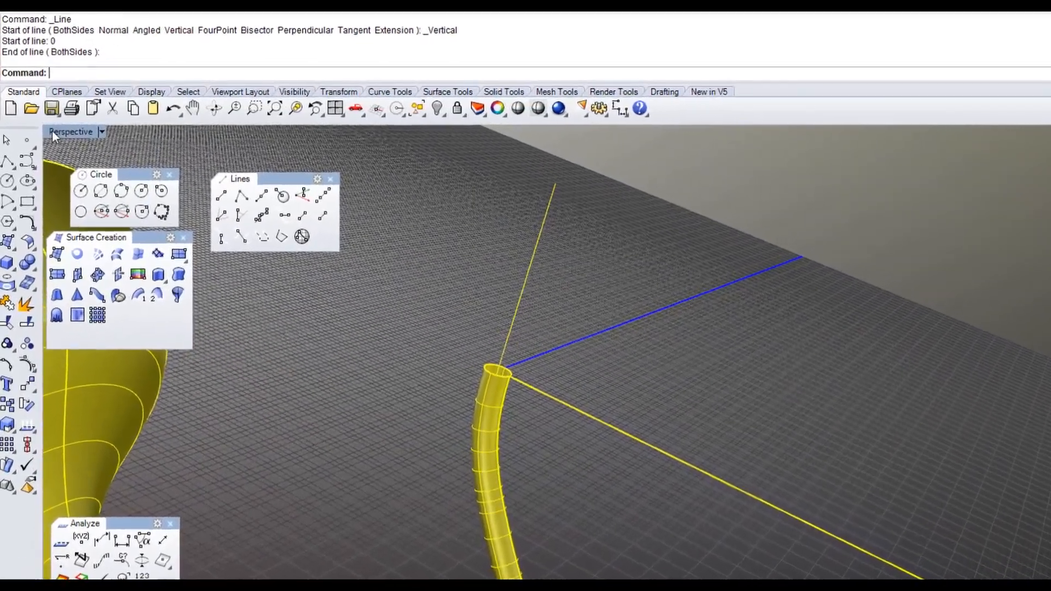
left_click(52, 131)
mouse_move(98, 462)
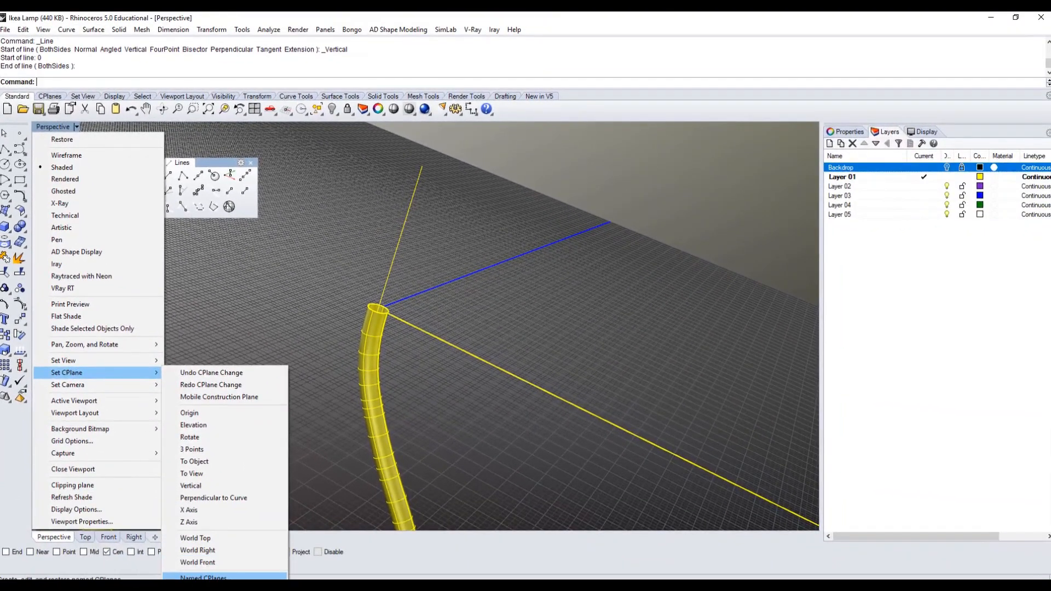
left_click(203, 577)
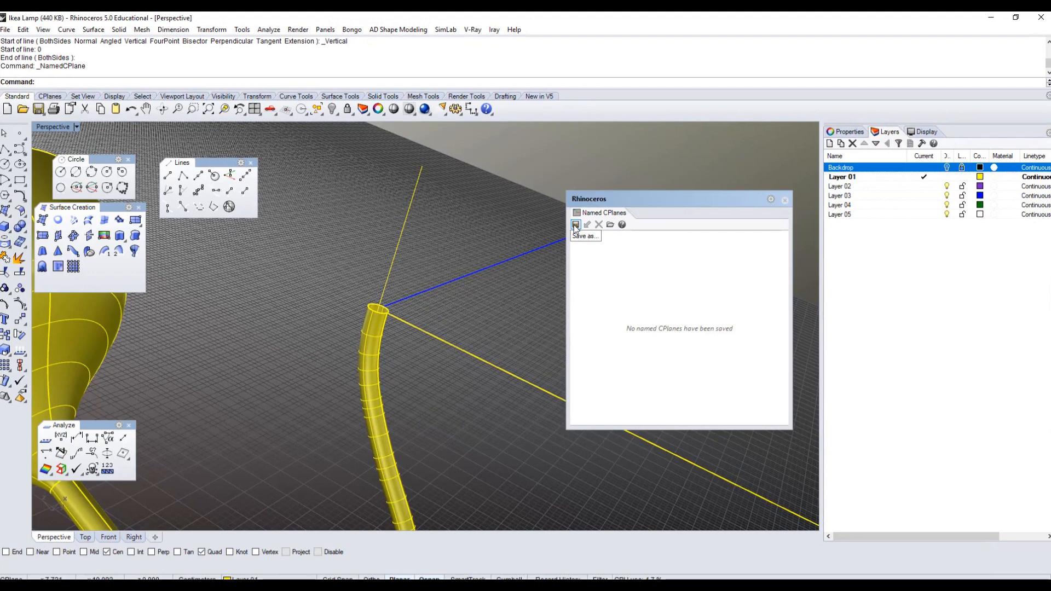
left_click(576, 225)
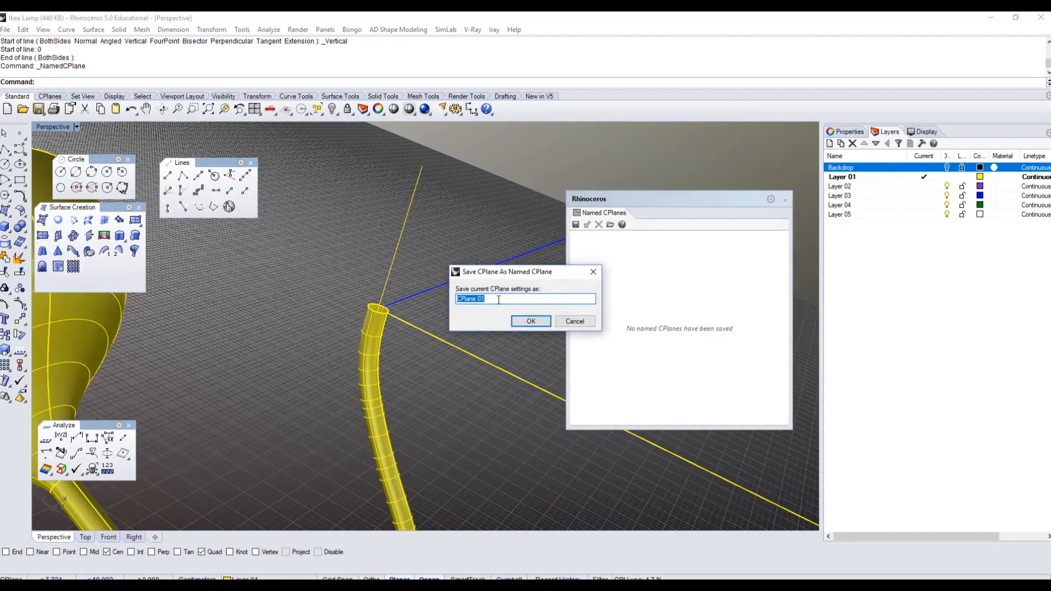
left_click(519, 322)
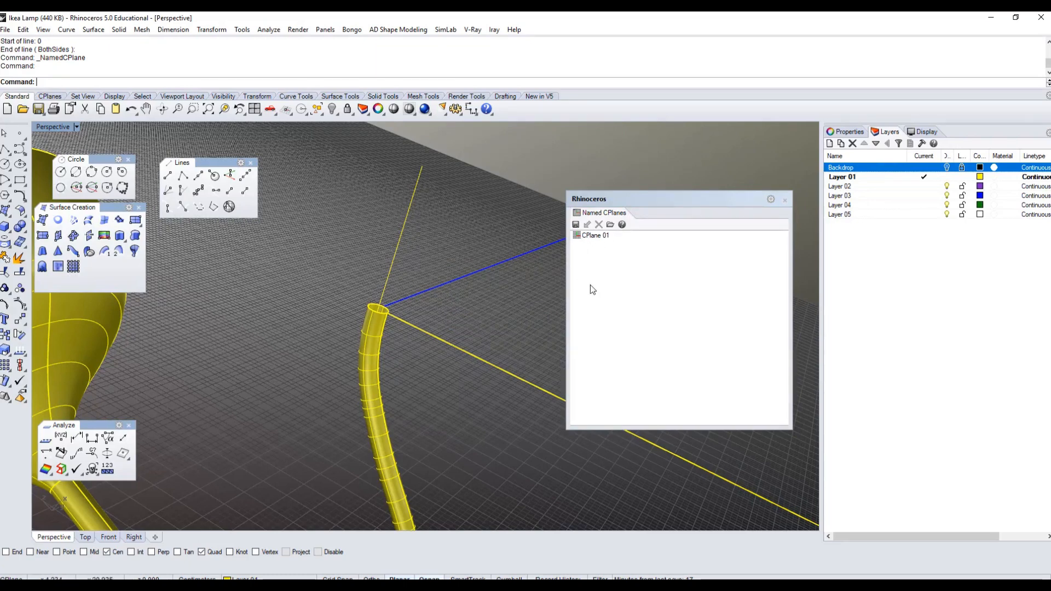
left_click(784, 201)
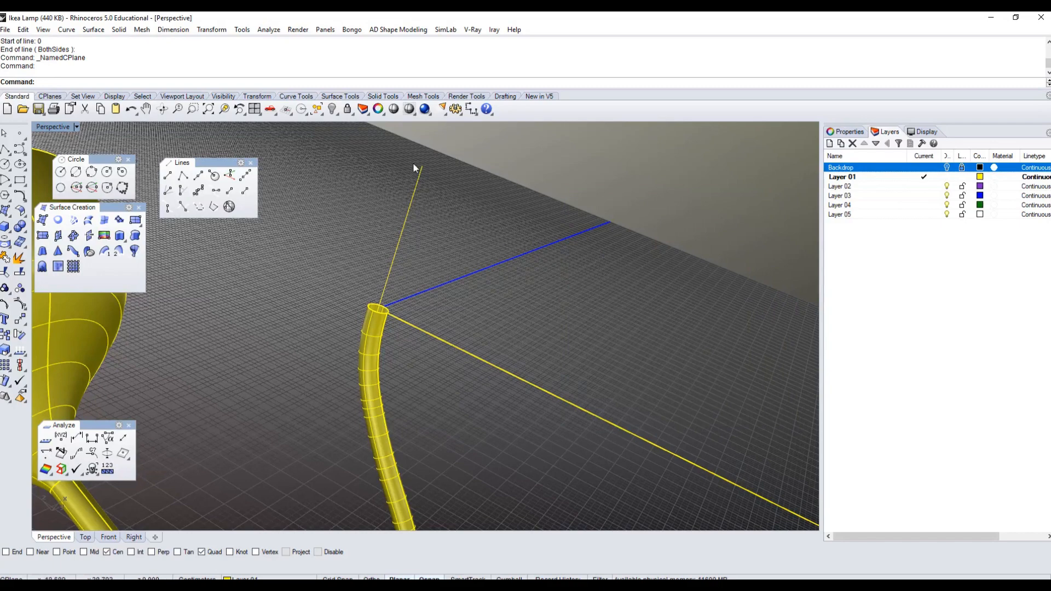
Start a three-point construction plane at origin 0, turn off the Cen snap, and aim its X axis through the quadrant of the arm's end circle.
left_click(51, 127)
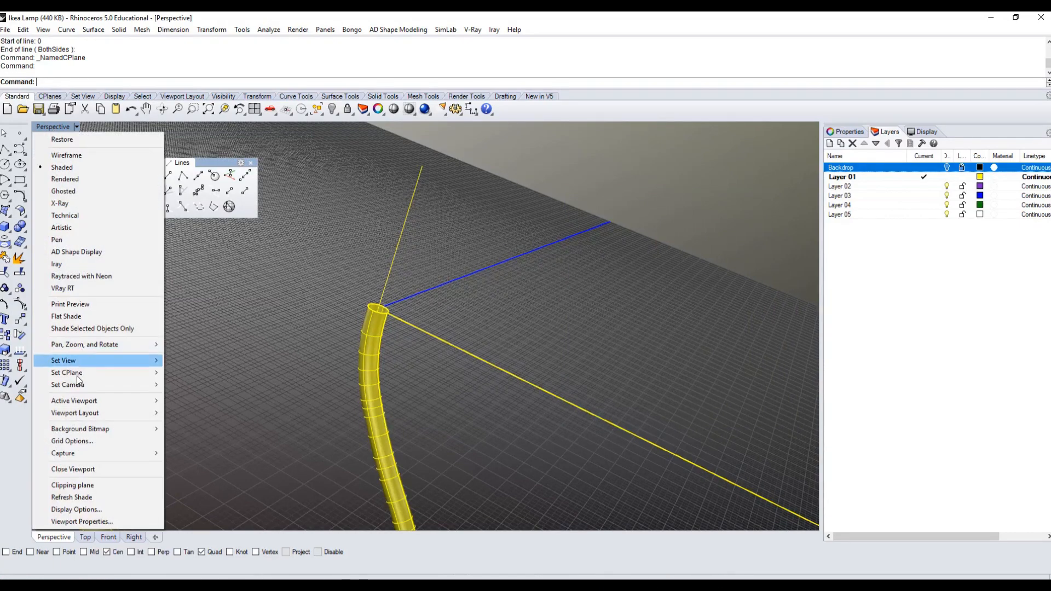
mouse_move(76, 375)
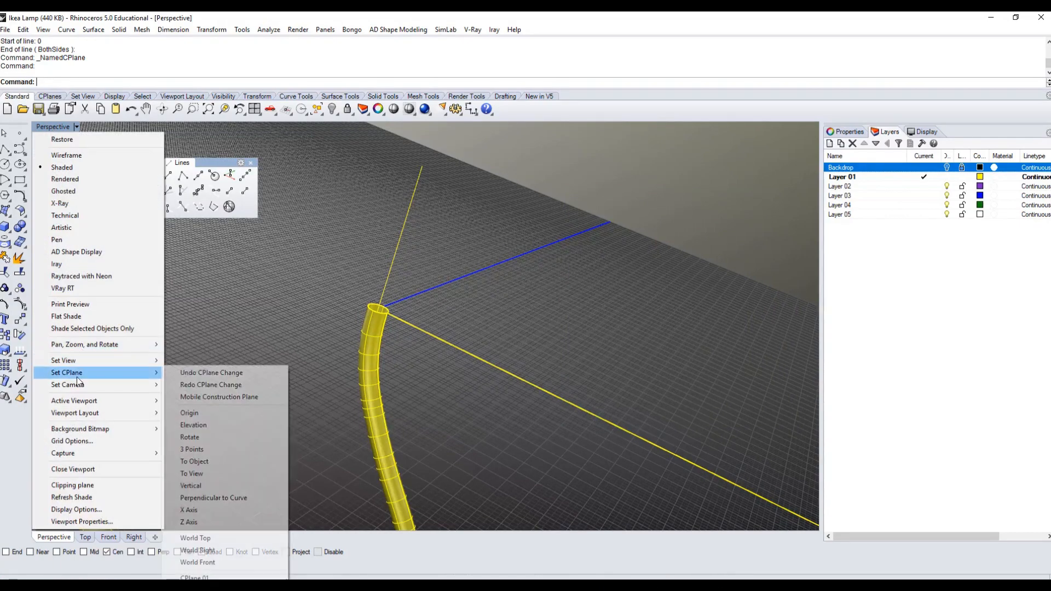
left_click(192, 450)
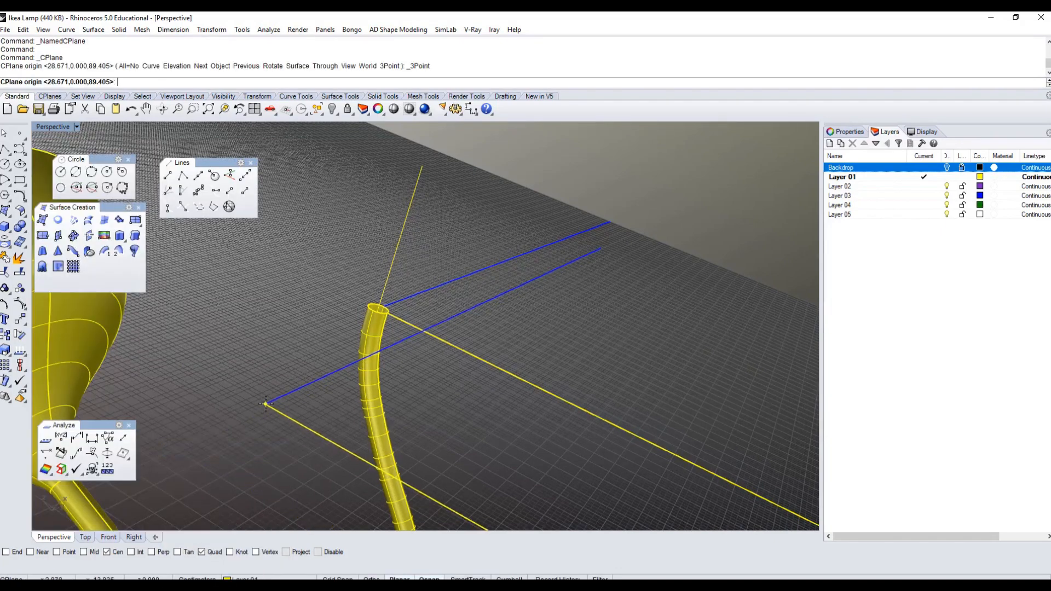
scroll(250, 416, "up", 5)
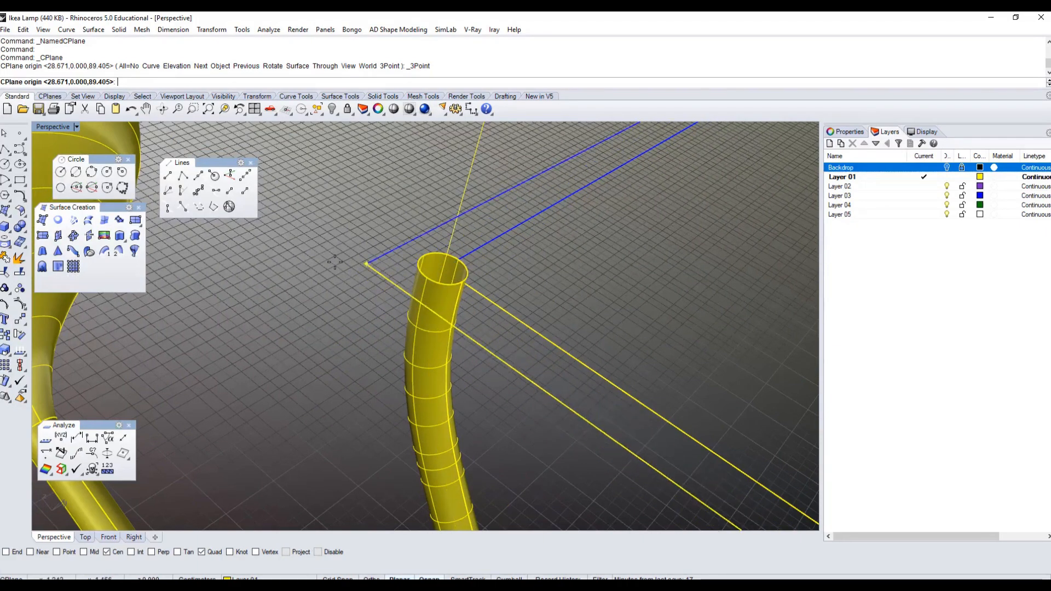
type("0")
key("Return")
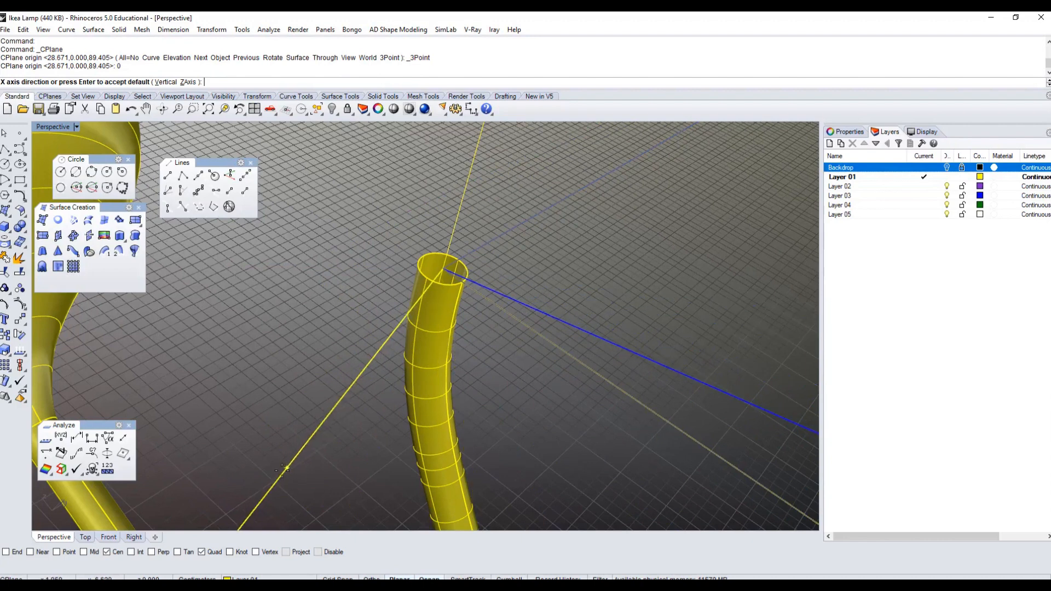
left_click(108, 553)
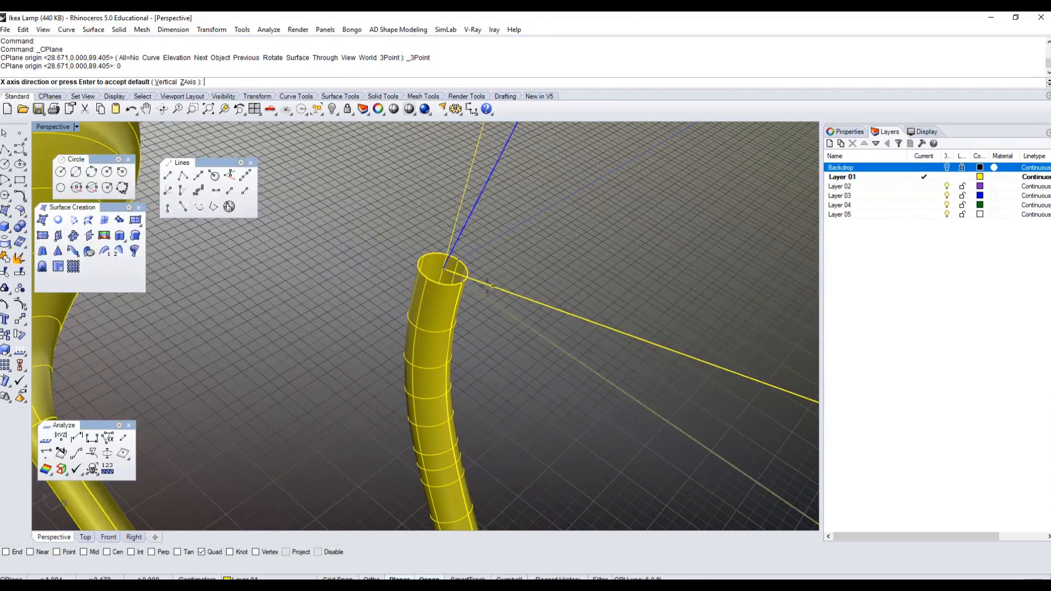
left_click(462, 278)
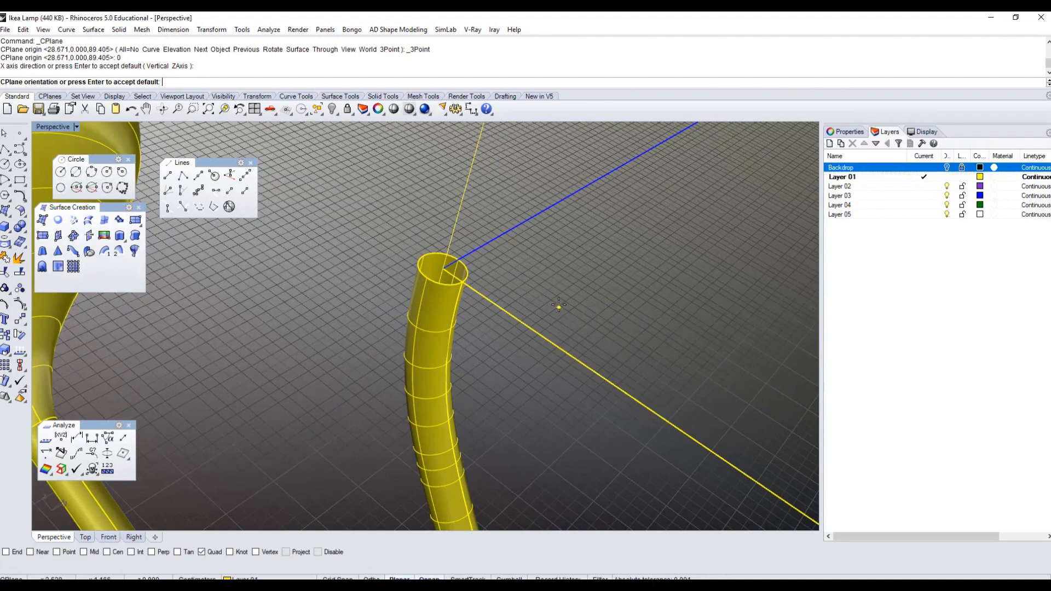
Enable the End snap and orient the construction plane through the upper endpoint of the vertical axis line.
right_click_drag(555, 304, 589, 270)
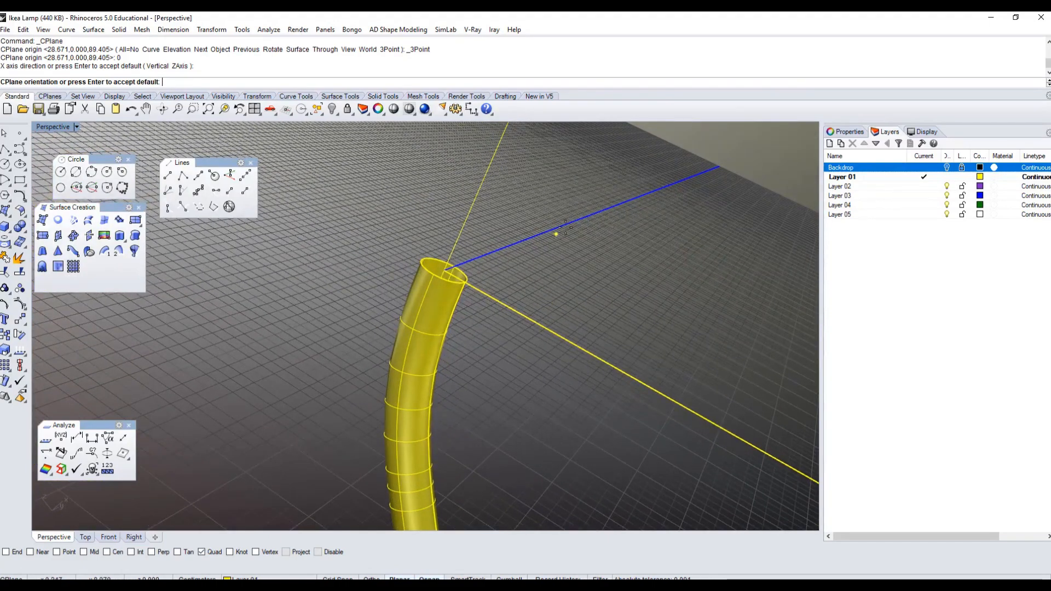
scroll(474, 253, "down", 5)
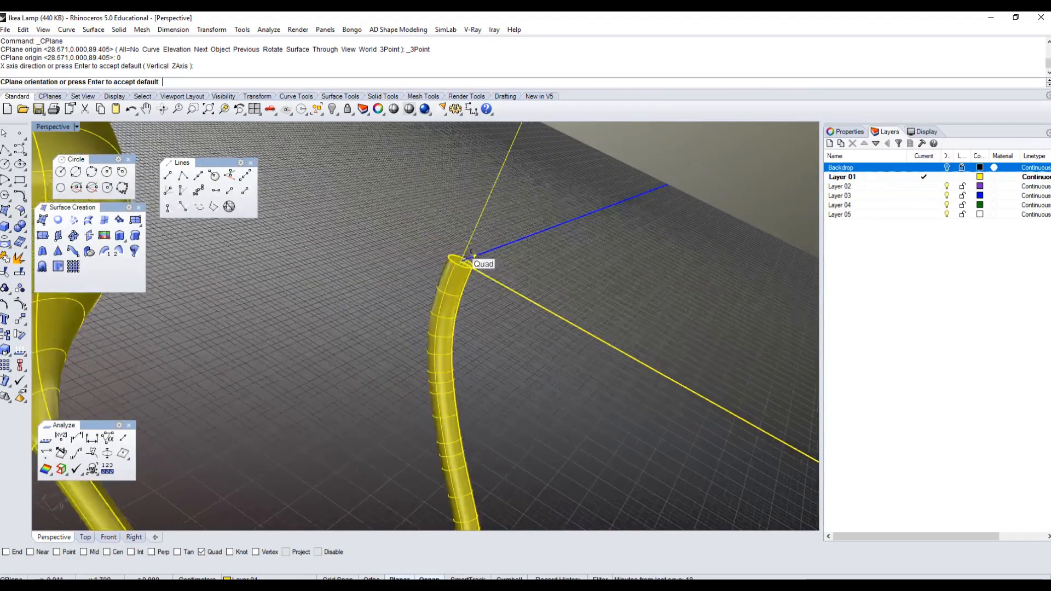
scroll(482, 235, "down", 4)
right_click_drag(482, 235, 488, 269, "shift")
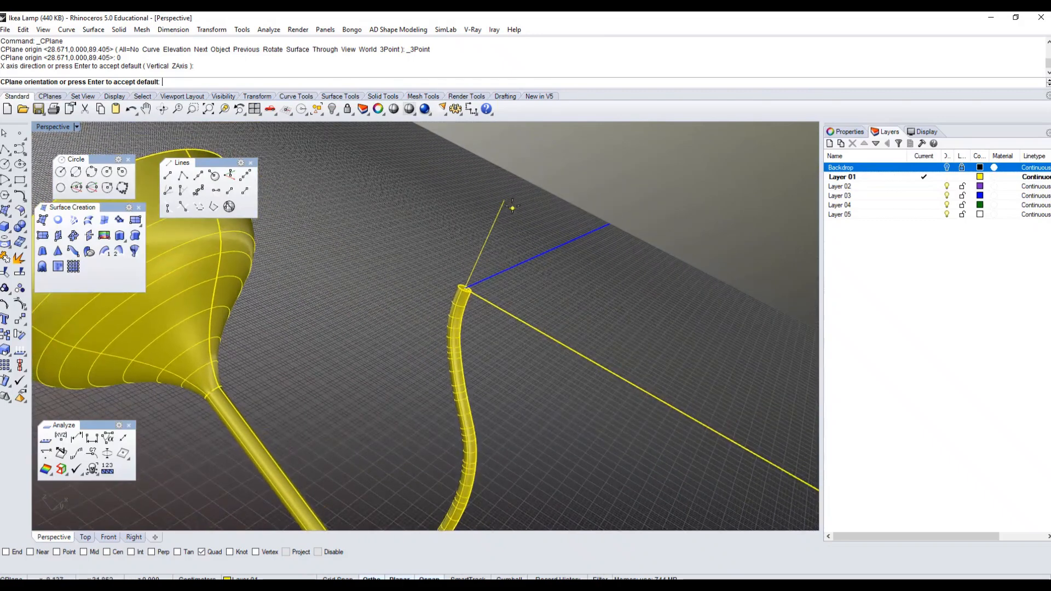
left_click(15, 554)
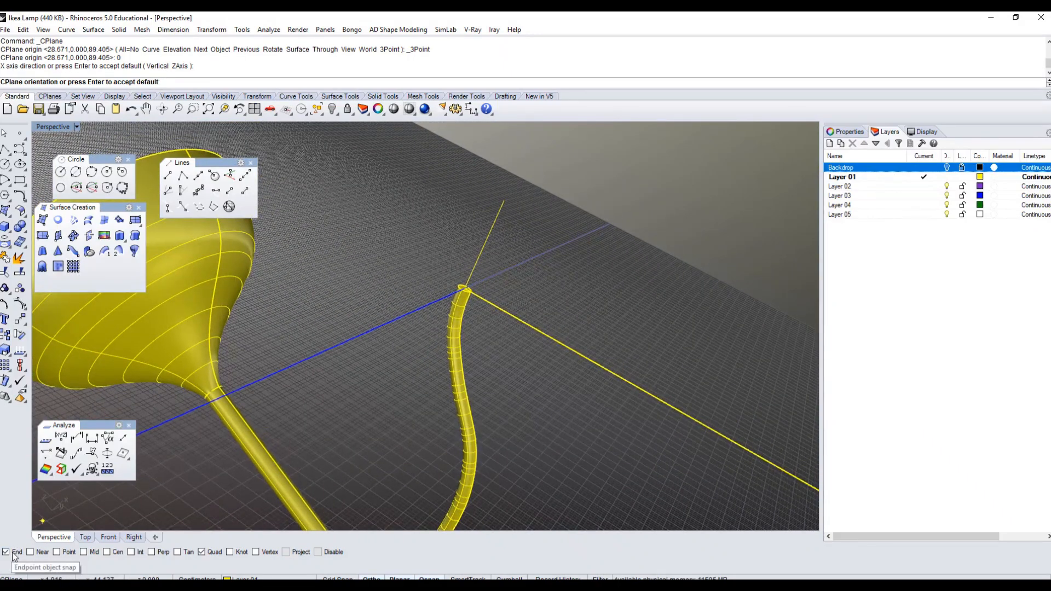
left_click(505, 201)
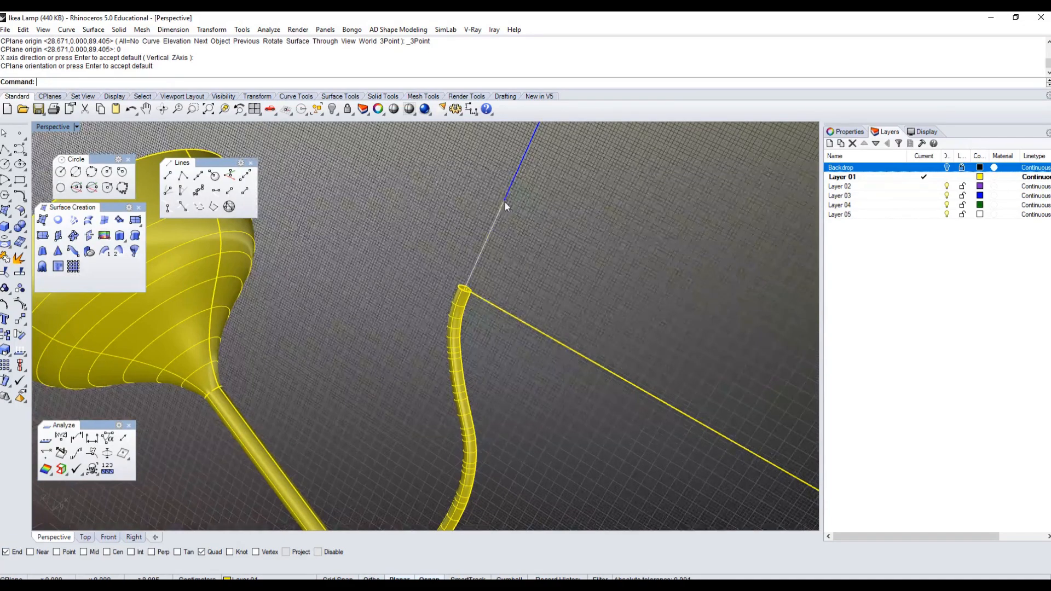
Set the Perspective viewport to the plan view of the new construction plane and show the Backdrop layer around the small shade.
right_click_drag(580, 255, 409, 277)
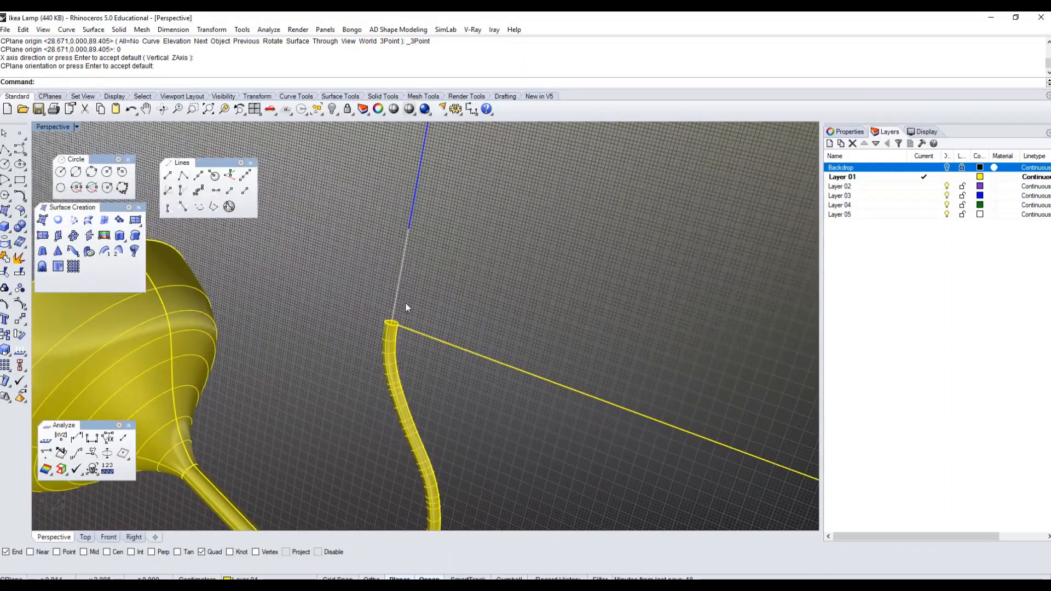
right_click_drag(366, 326, 475, 328)
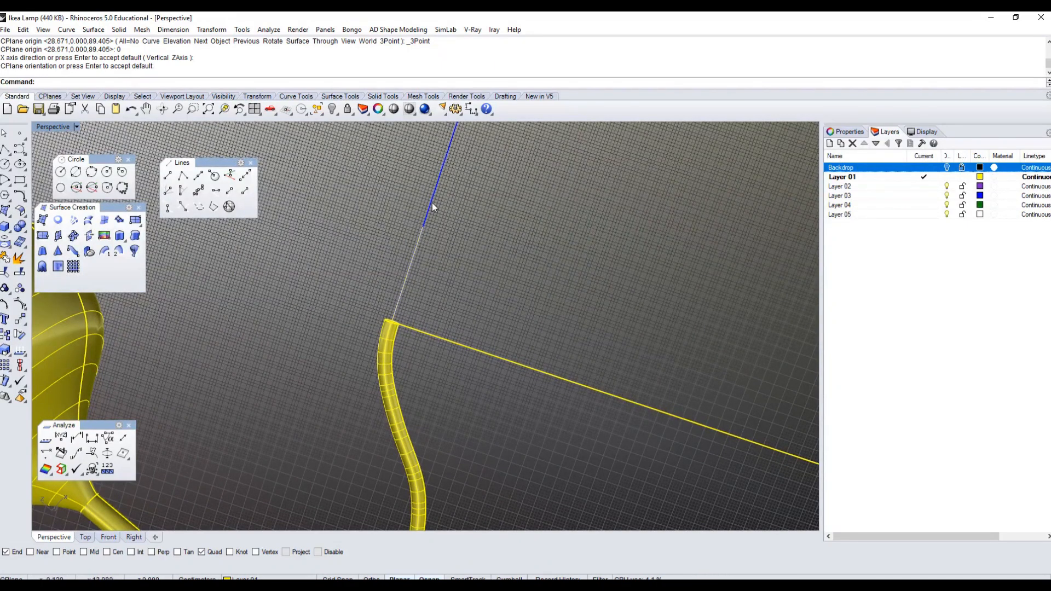
right_click_drag(331, 264, 328, 306)
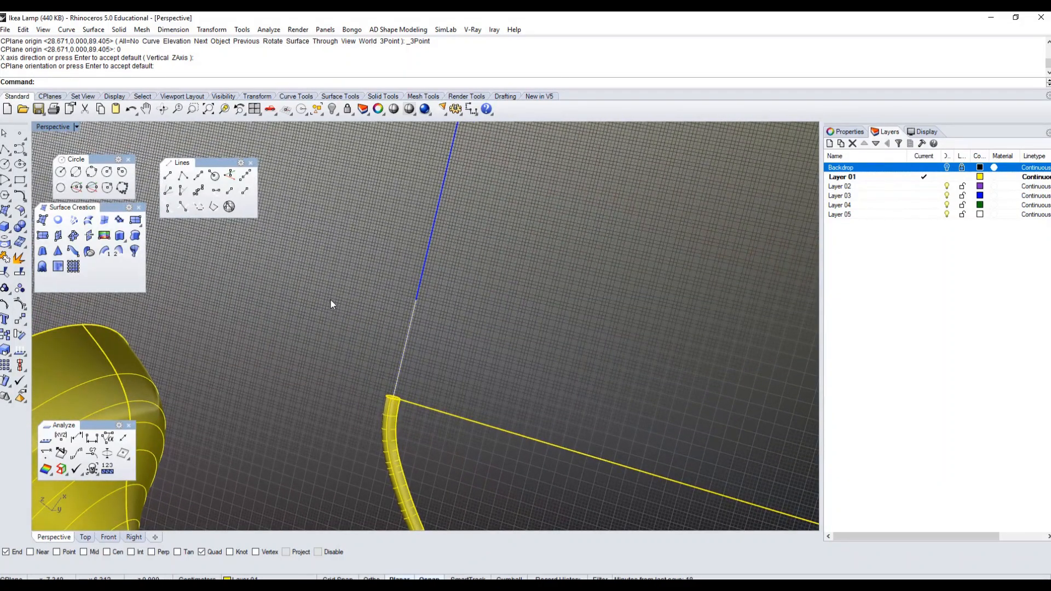
right_click_drag(330, 300, 359, 336)
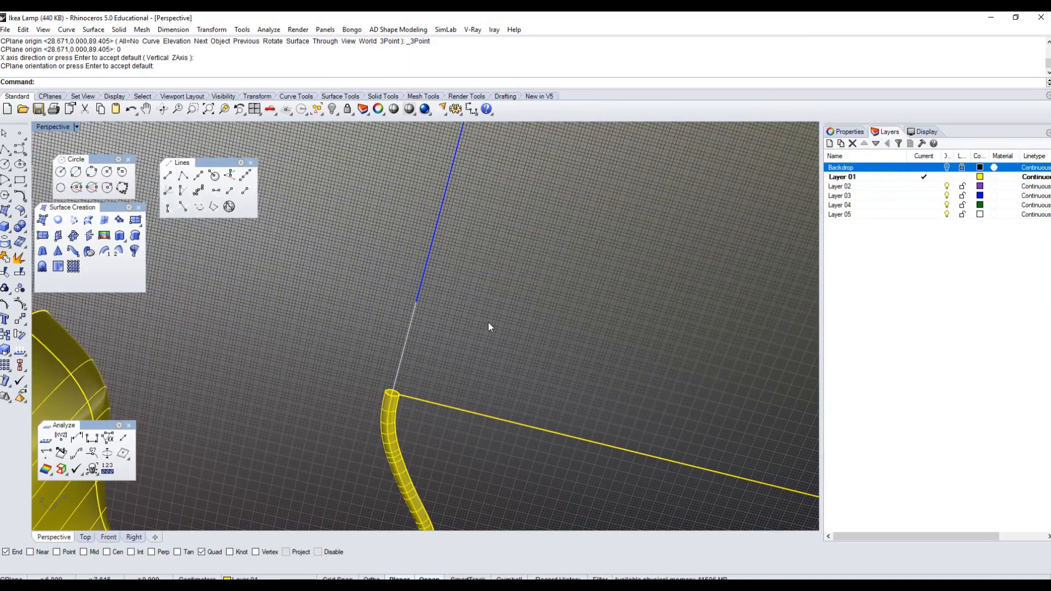
left_click(60, 126)
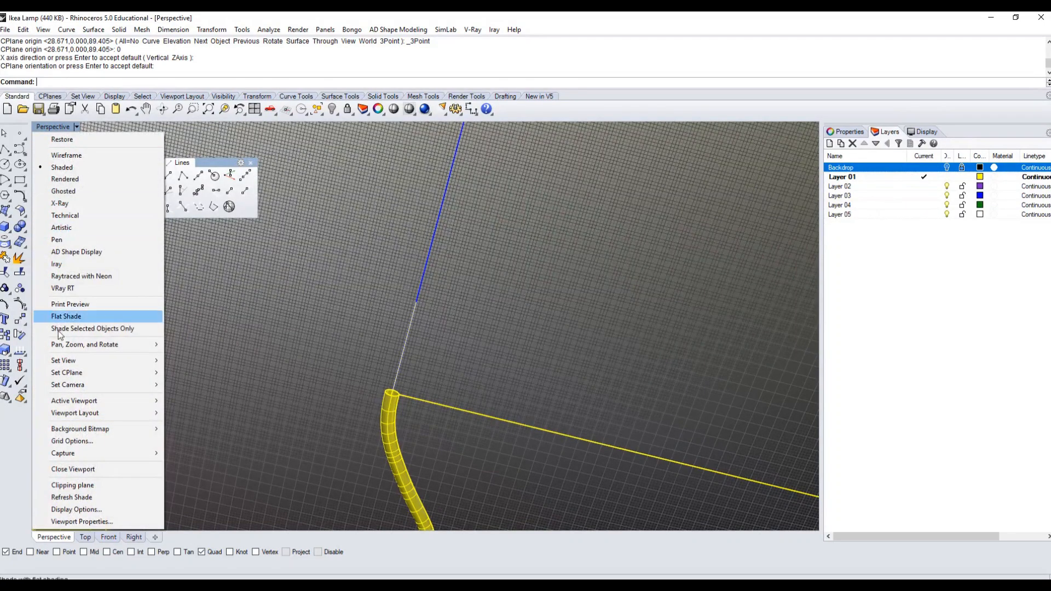
mouse_move(62, 363)
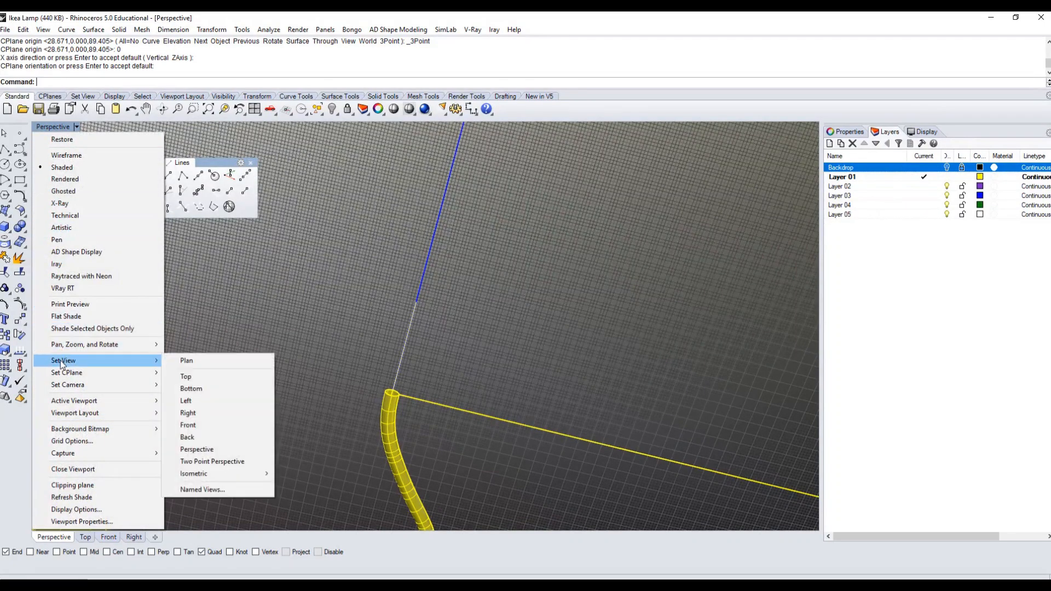
left_click(196, 360)
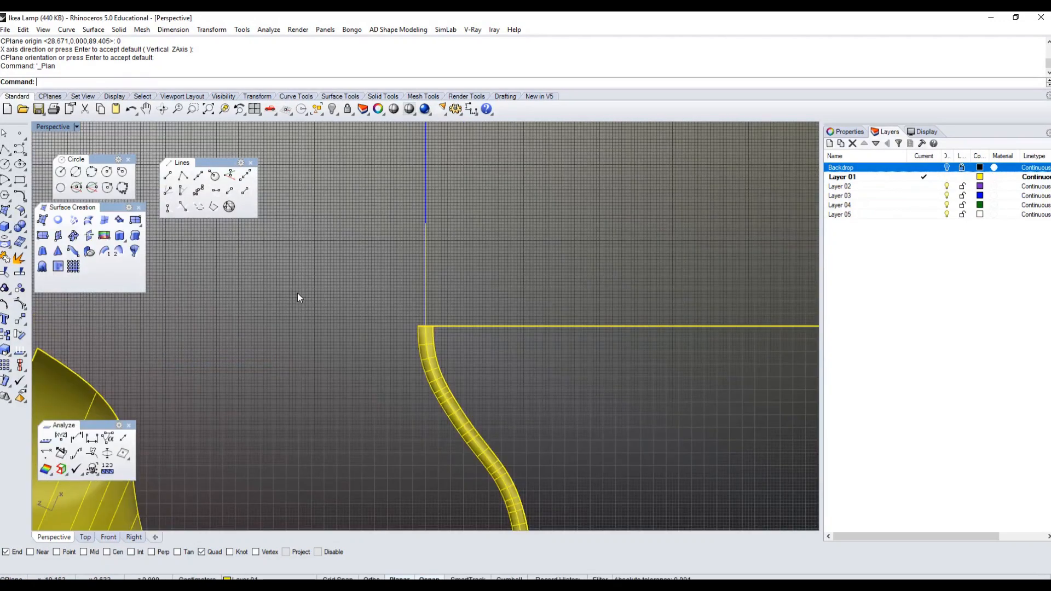
right_click_drag(305, 244, 325, 296, "shift")
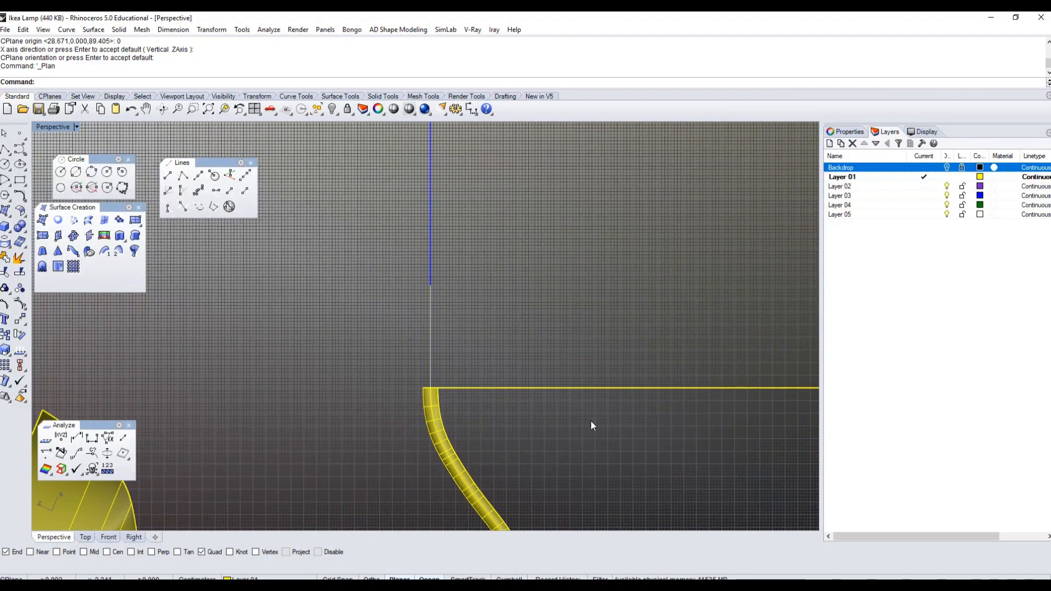
right_click_drag(590, 422, 549, 416, "shift")
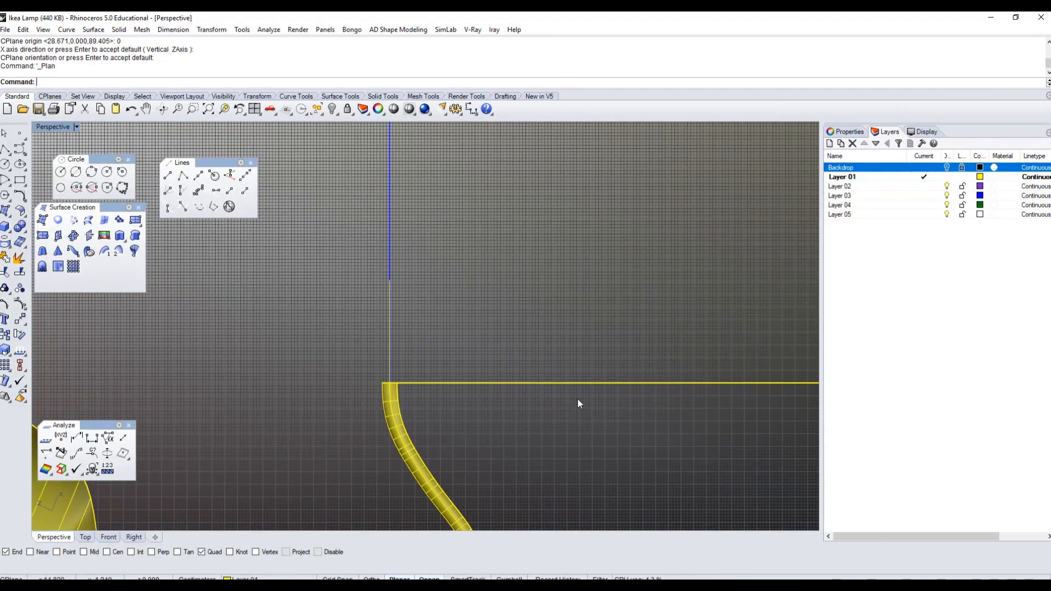
left_click(947, 168)
scroll(425, 382, "up", 5)
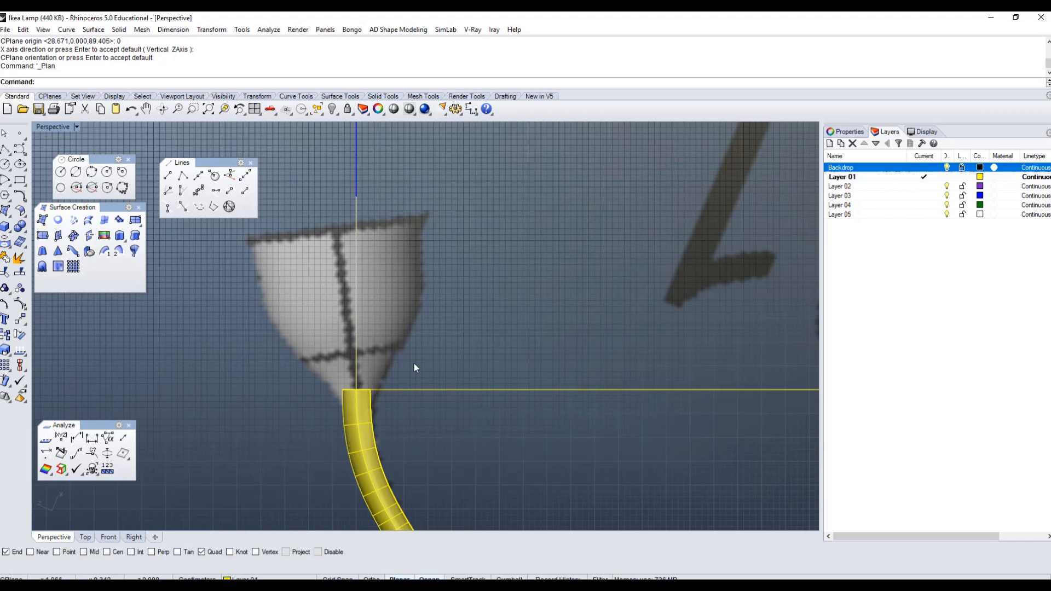
Draw a degree-3 control point curve from the arm's end edge up along the small shade's right-hand profile to its flared rim.
left_click(20, 149)
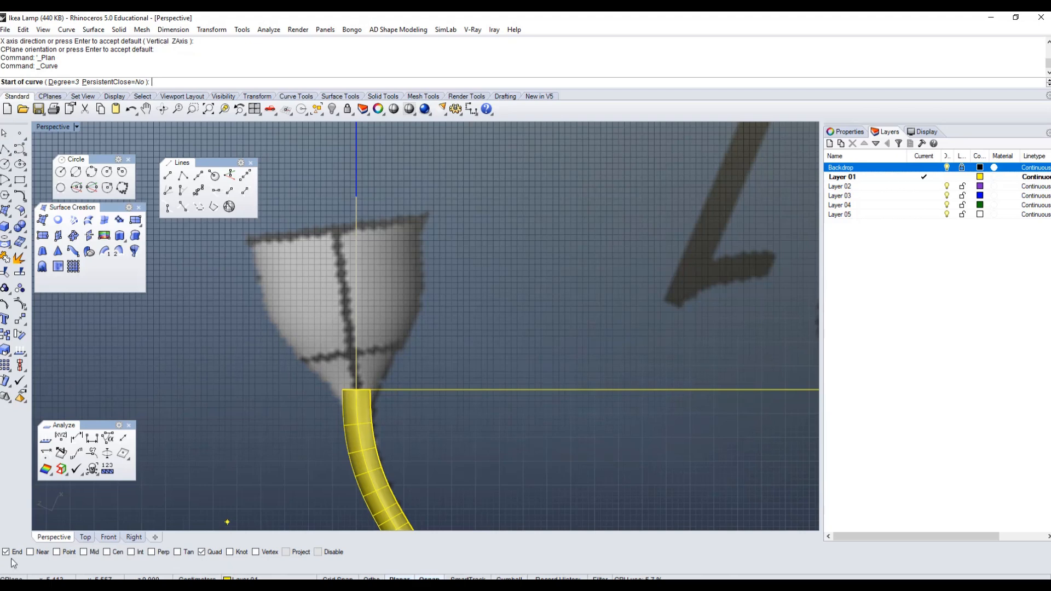
left_click(365, 390)
scroll(399, 375, "up", 1)
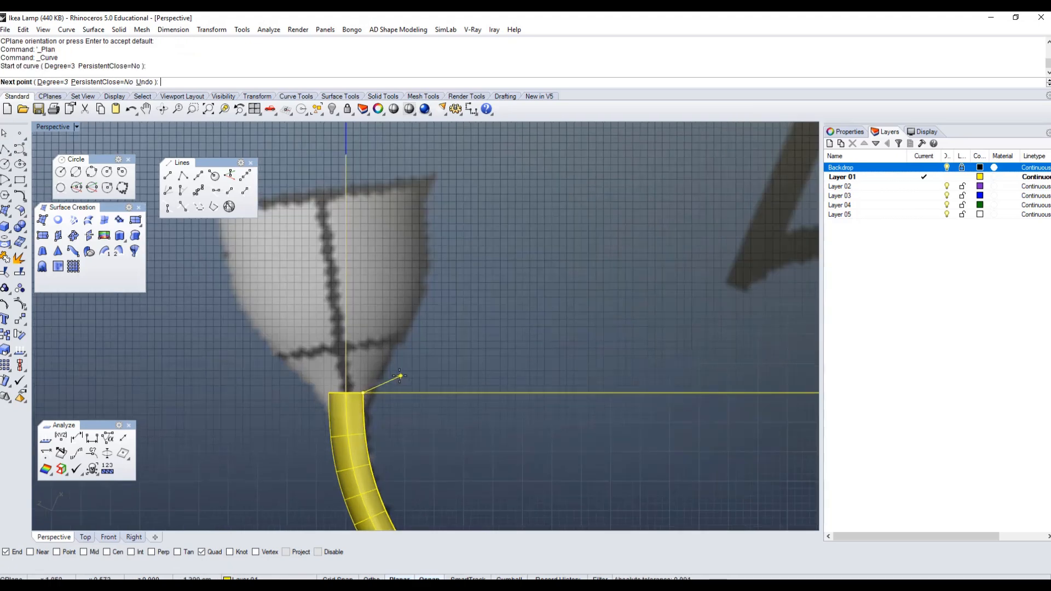
left_click(388, 349)
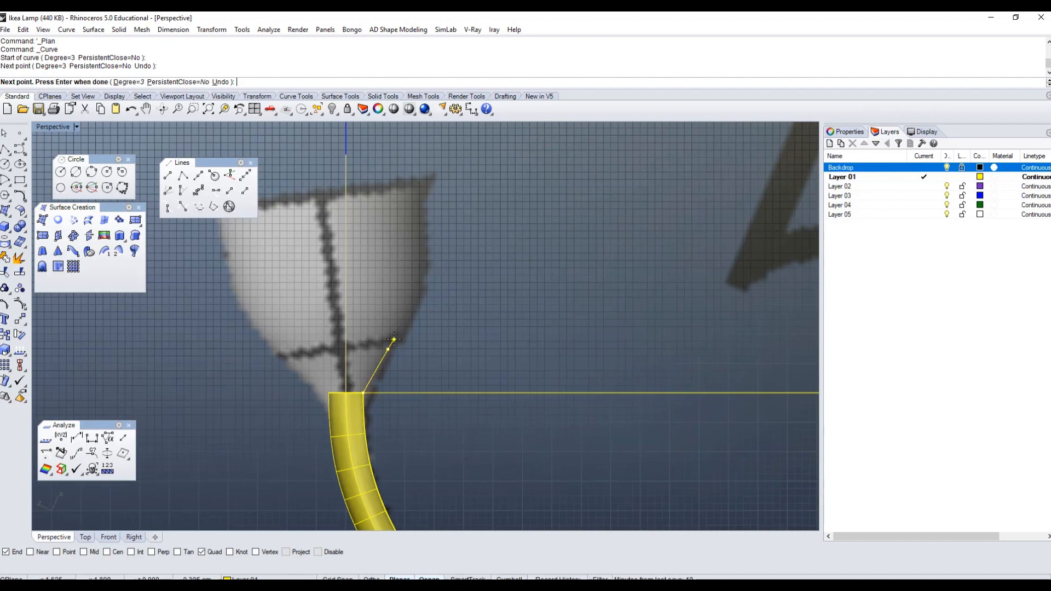
left_click(418, 316)
left_click(434, 287)
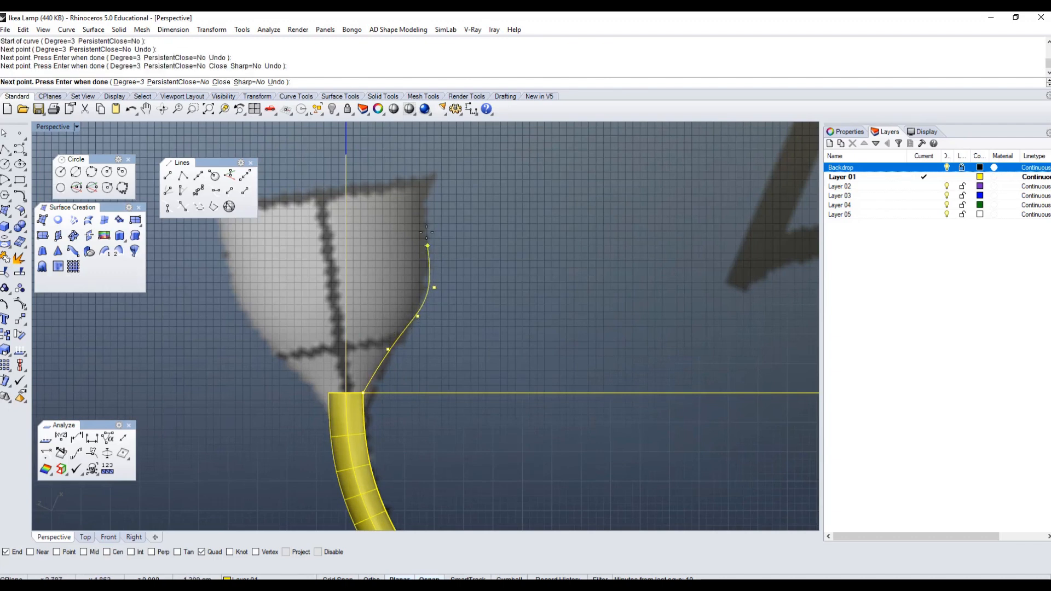
left_click(425, 204)
left_click(429, 187)
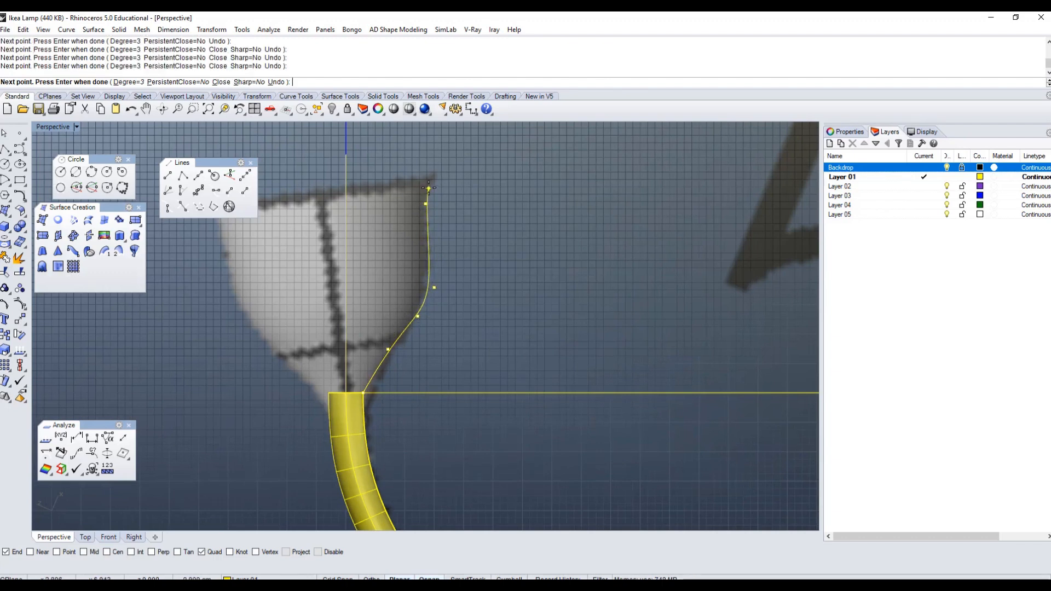
left_click(439, 175)
key("Return")
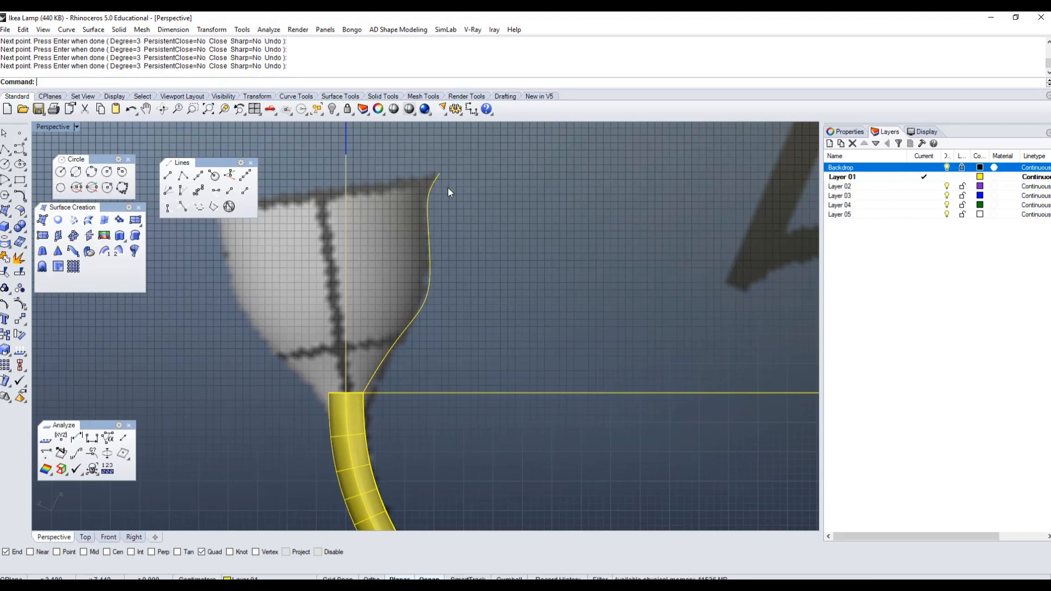
Hide the Backdrop layer and return the viewport from plan view to the world Perspective view.
left_click(946, 168)
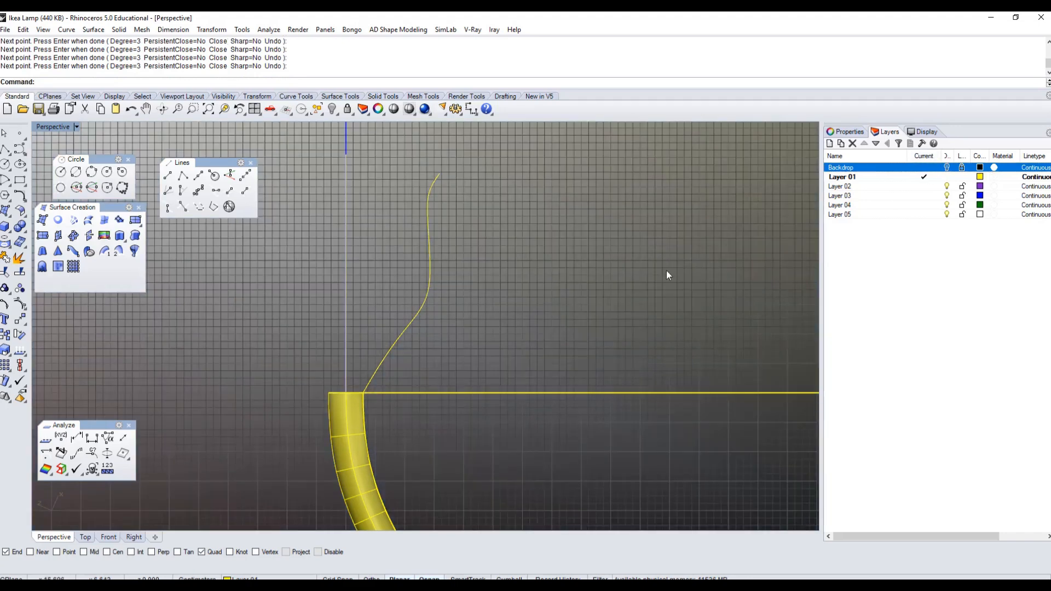
left_click(392, 345)
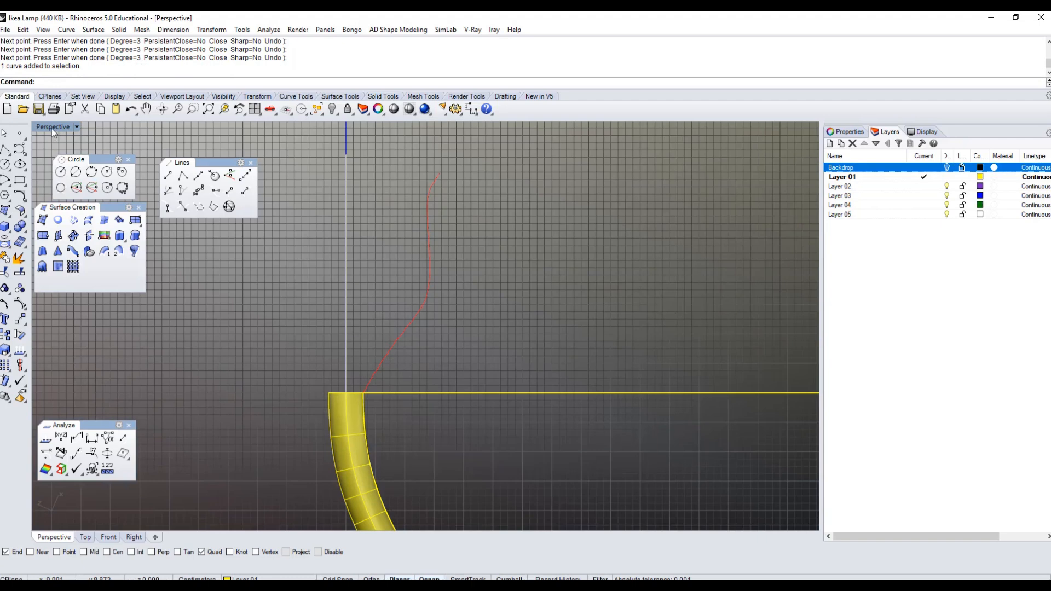
right_click_drag(506, 315, 550, 322, "shift")
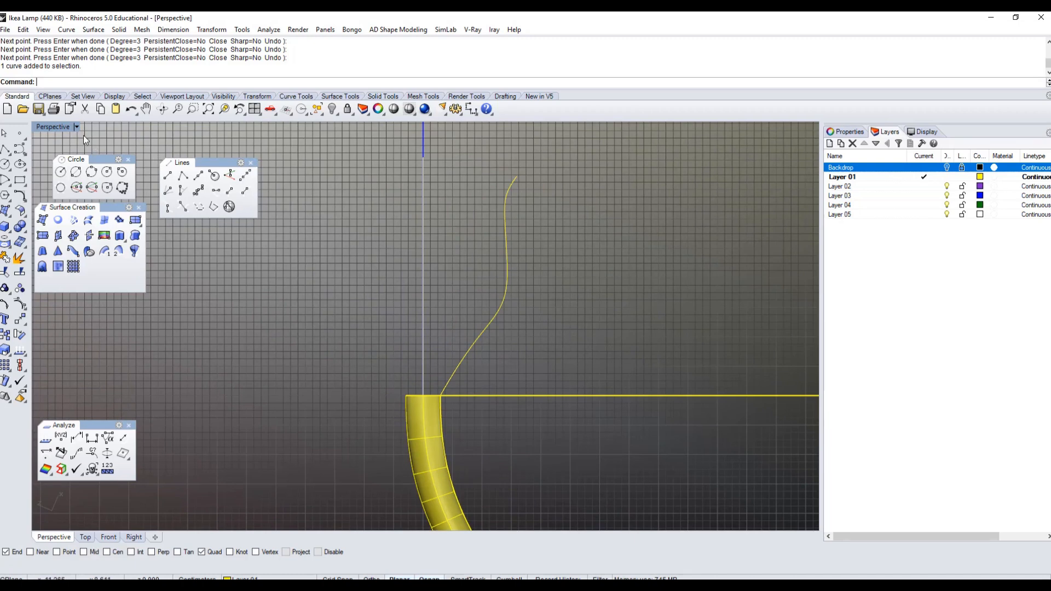
left_click(42, 127)
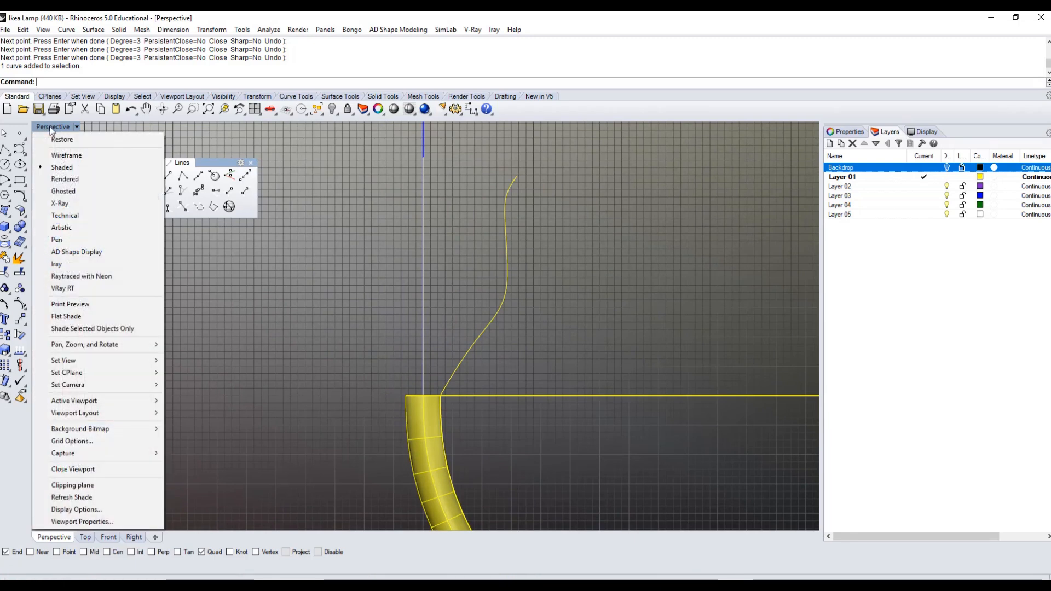
mouse_move(81, 360)
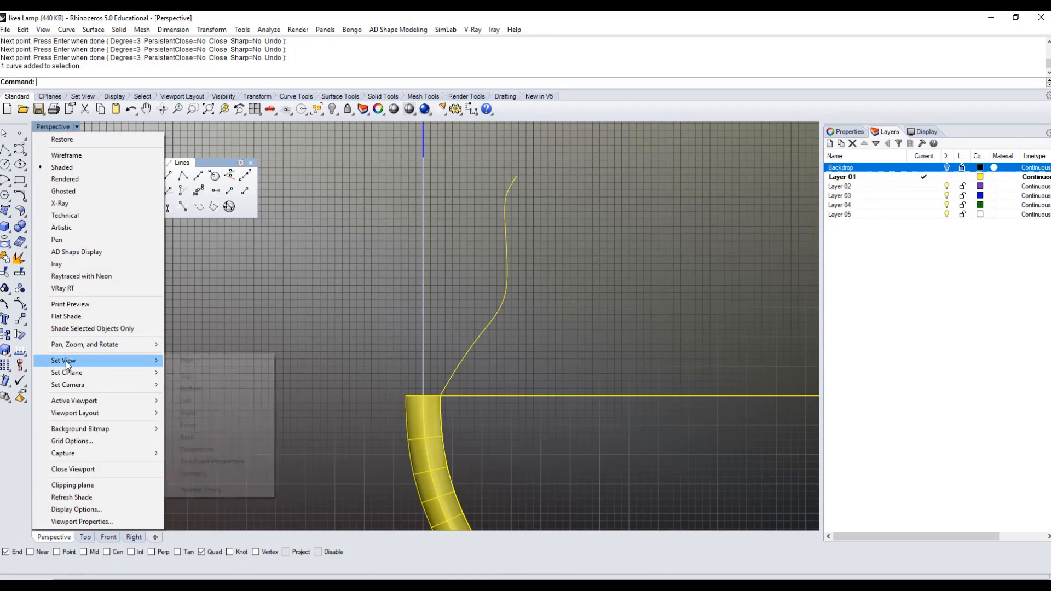
left_click(191, 449)
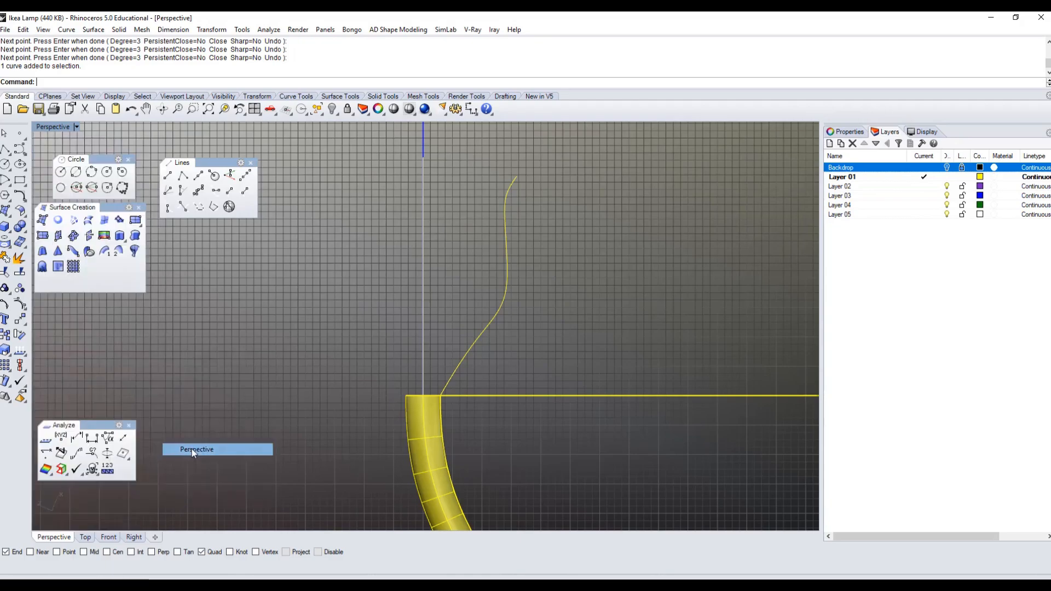
right_click_drag(320, 354, 323, 320)
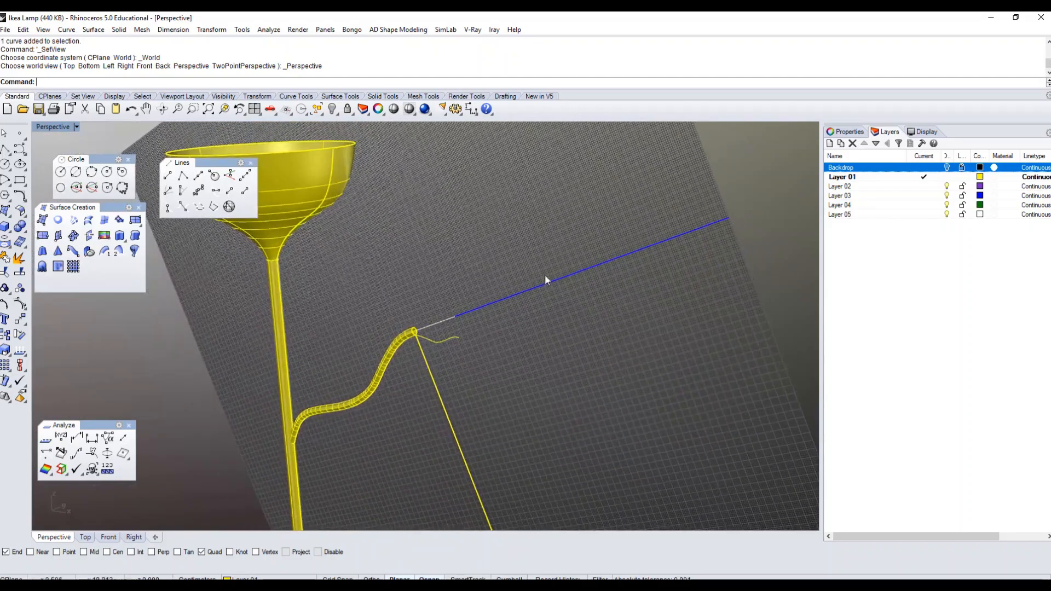
Revolve the small shade's profile curve 360 degrees around the axis line at the arm's end.
right_click_drag(409, 263, 434, 354)
scroll(434, 351, "up", 9)
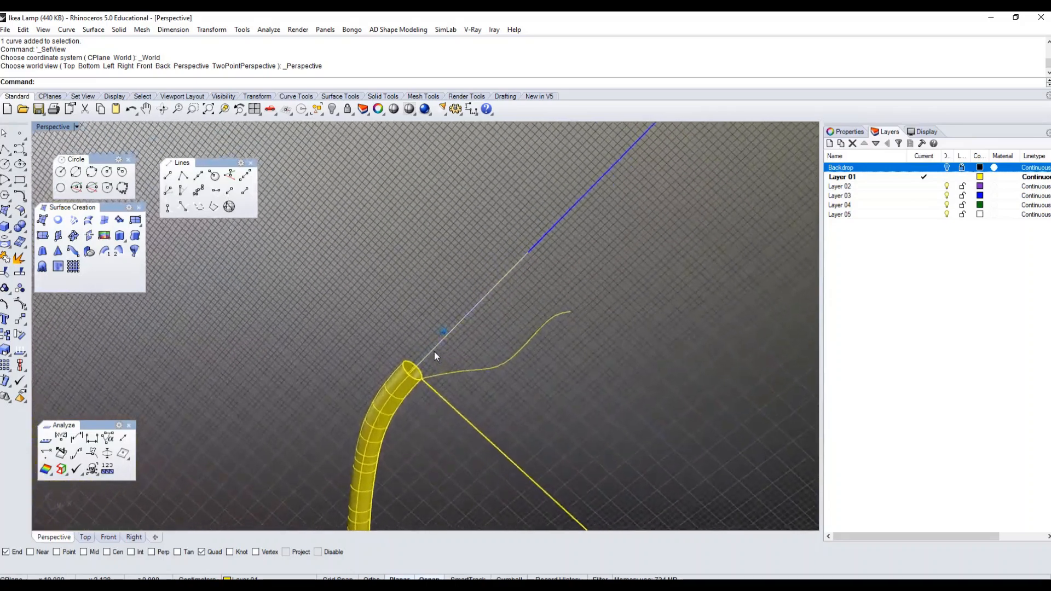
scroll(375, 328, "down", 1)
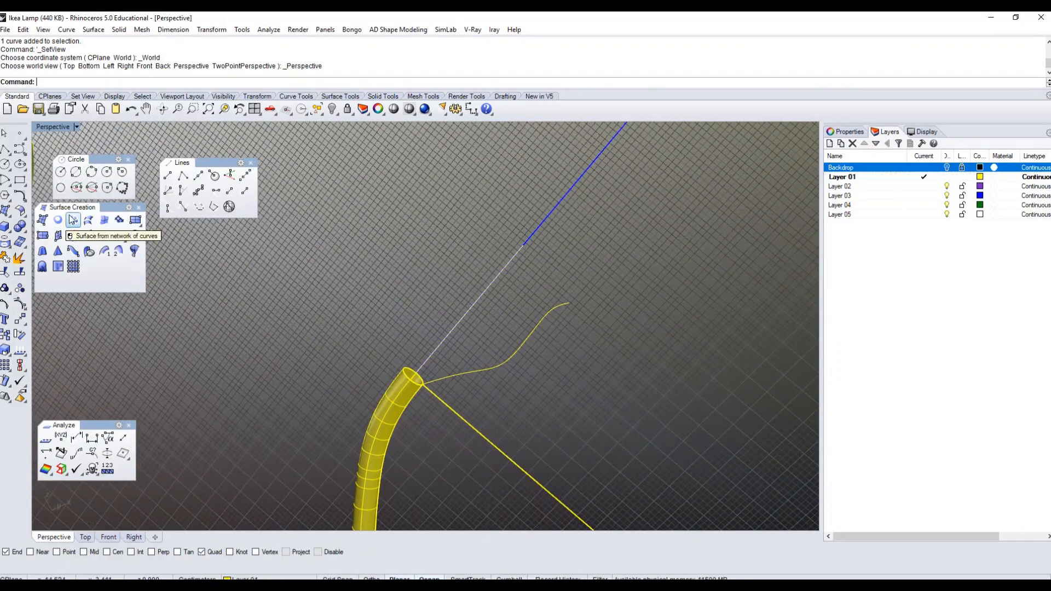
left_click(134, 251)
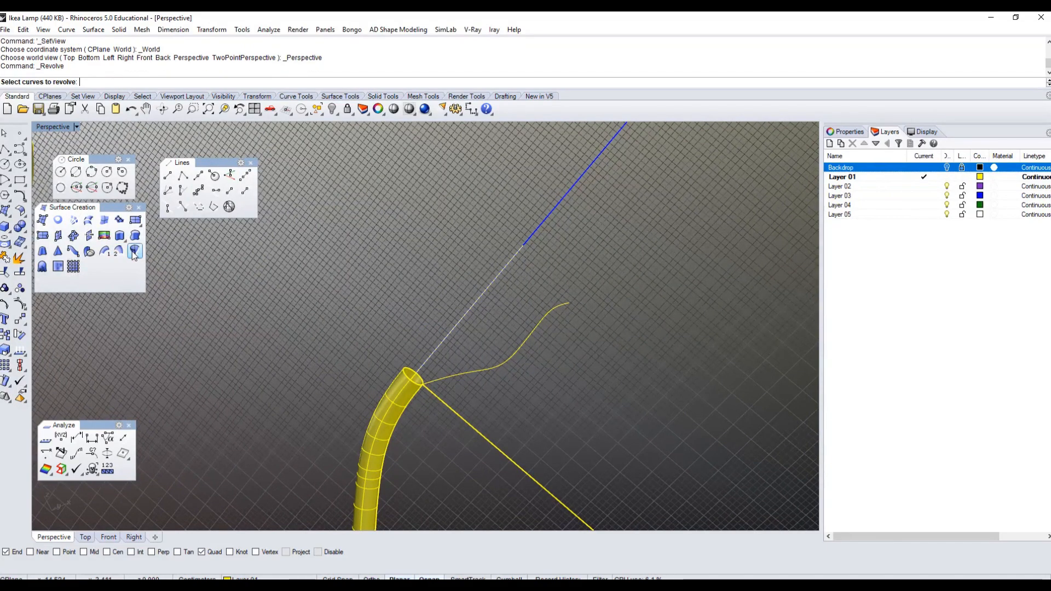
left_click(442, 384)
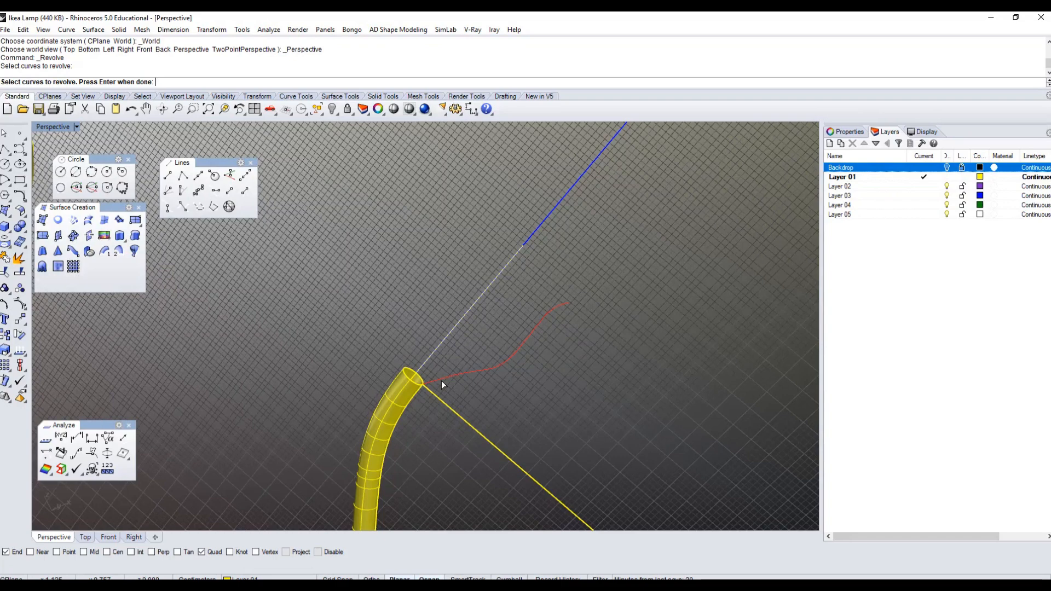
key("Return")
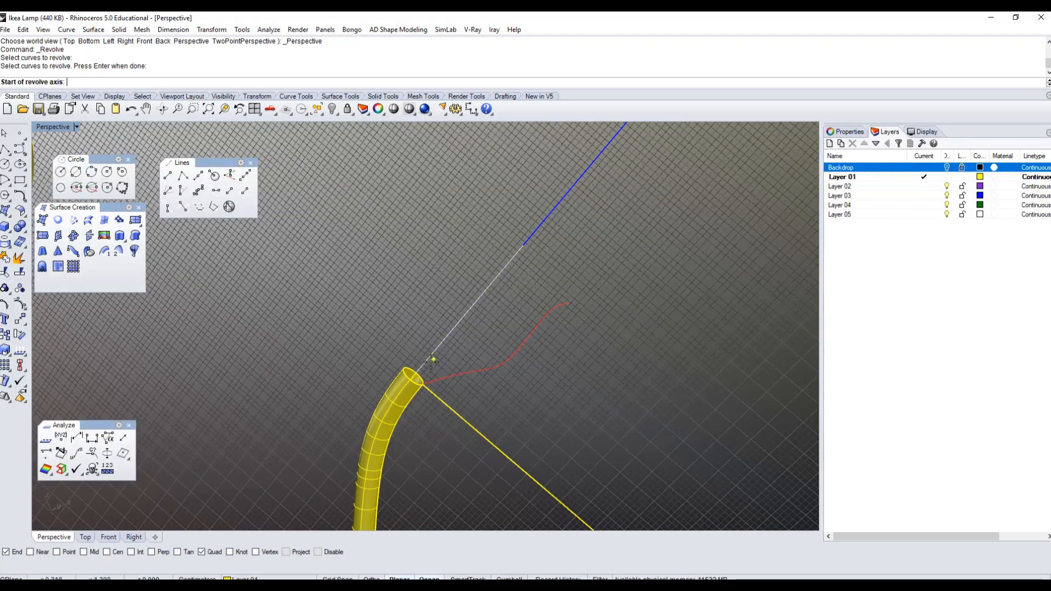
left_click(415, 377)
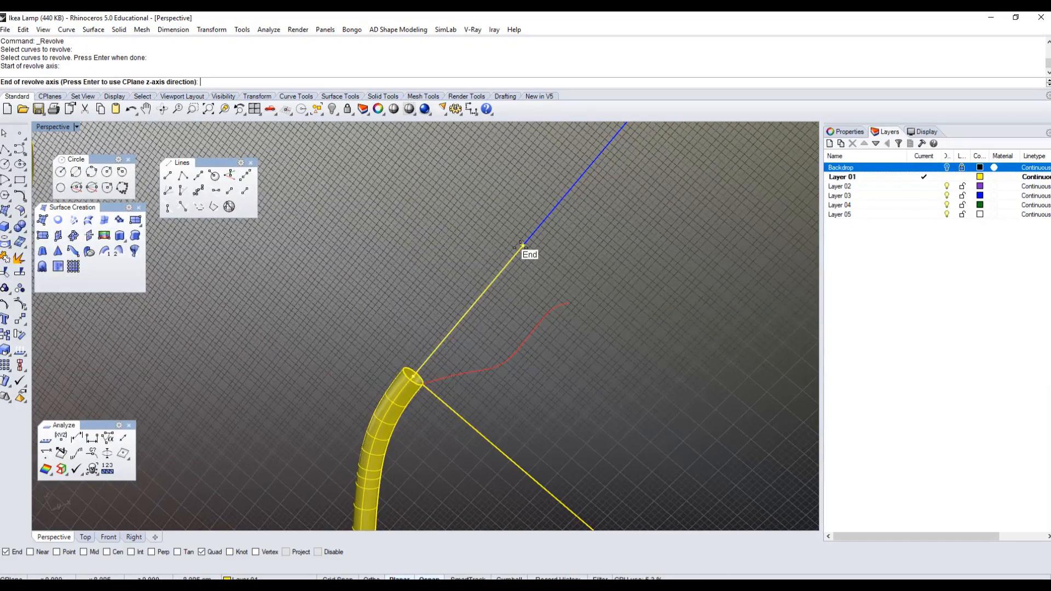
left_click(521, 244)
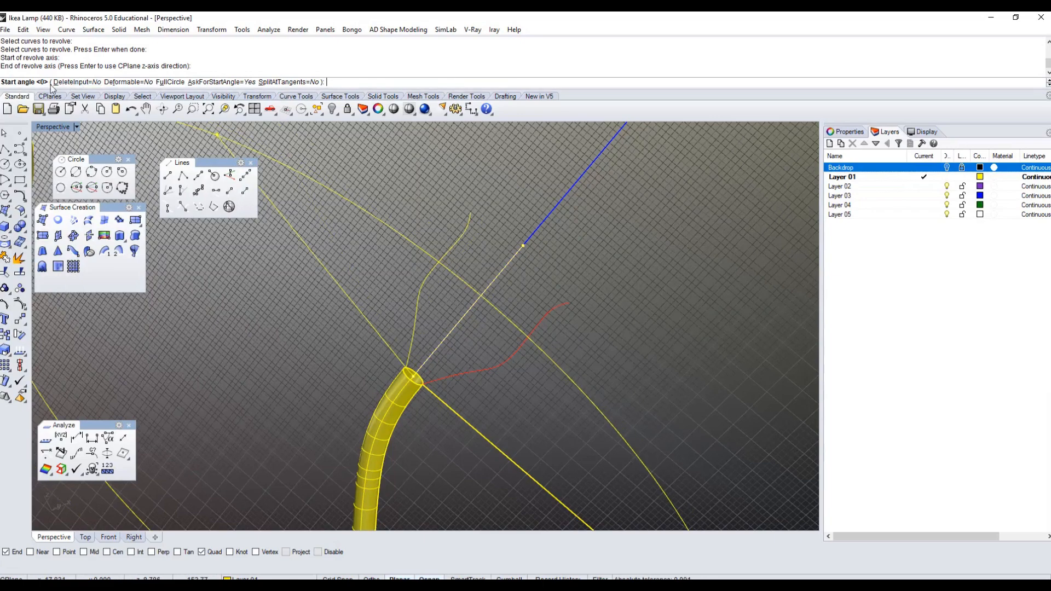
left_click(490, 201)
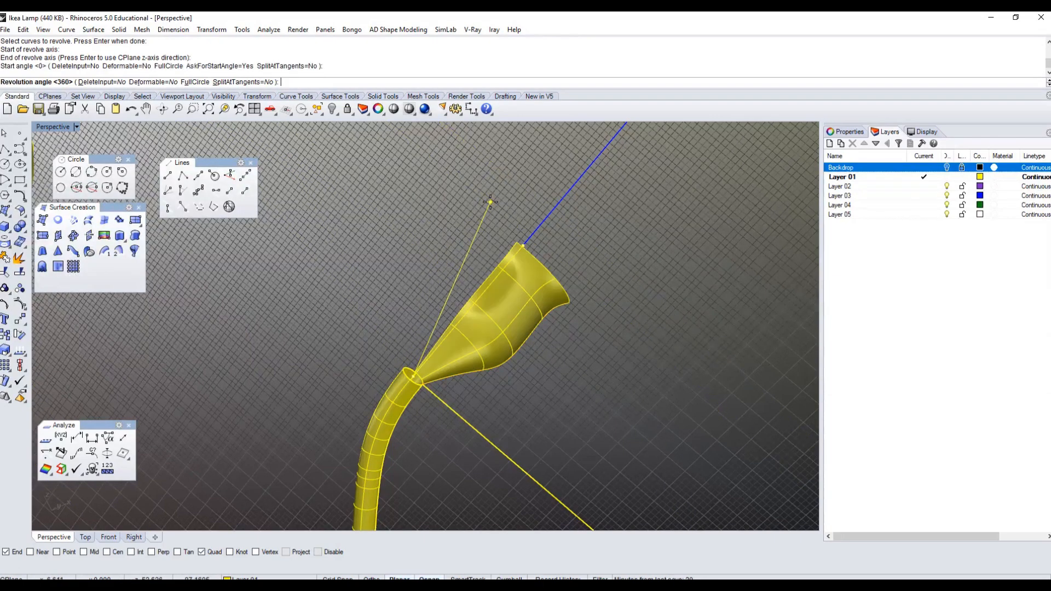
key("Return")
right_click_drag(492, 197, 506, 306)
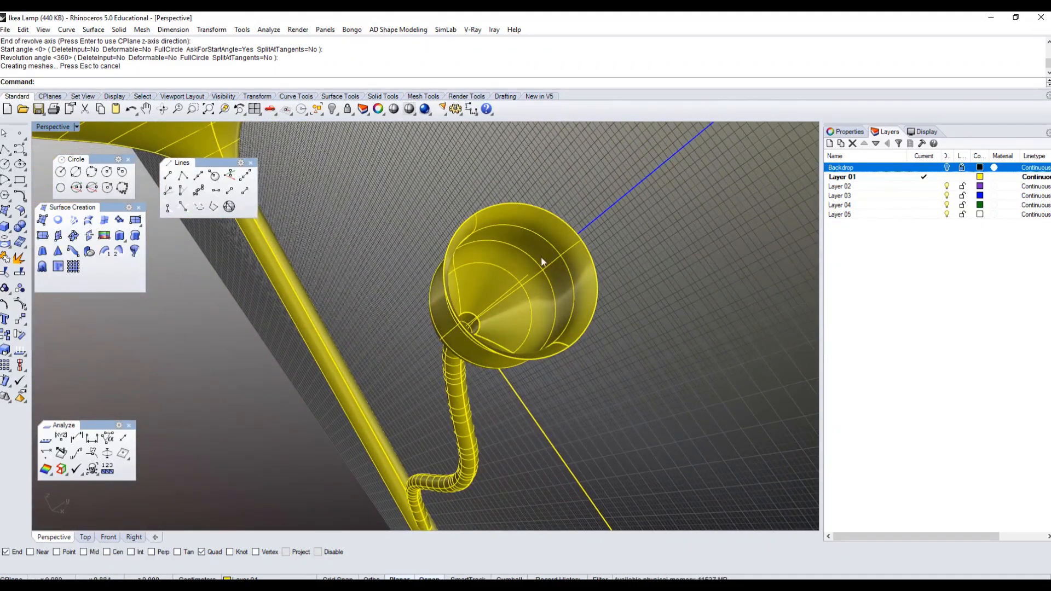
right_click_drag(520, 265, 545, 249)
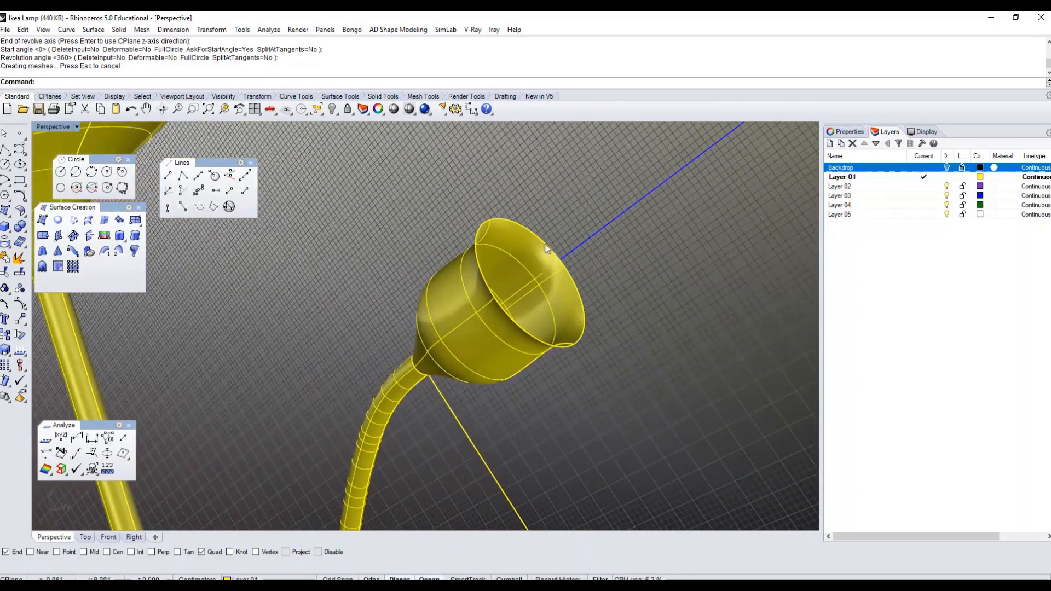
scroll(341, 295, "down", 3)
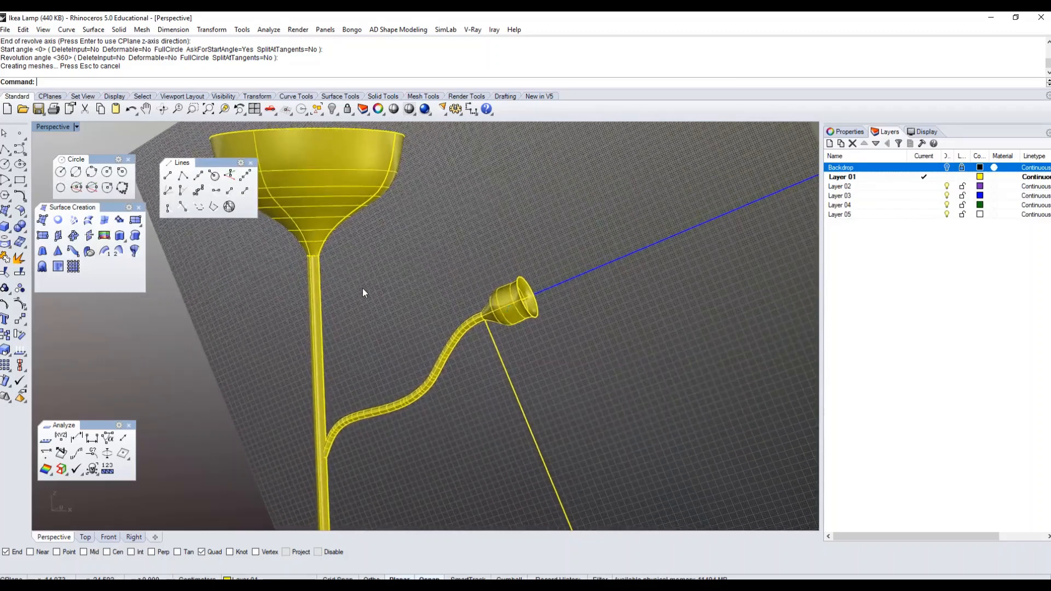
Close the Circle and Lines toolbars and save the current construction plane as CPlane 02.
left_click(128, 160)
left_click(250, 163)
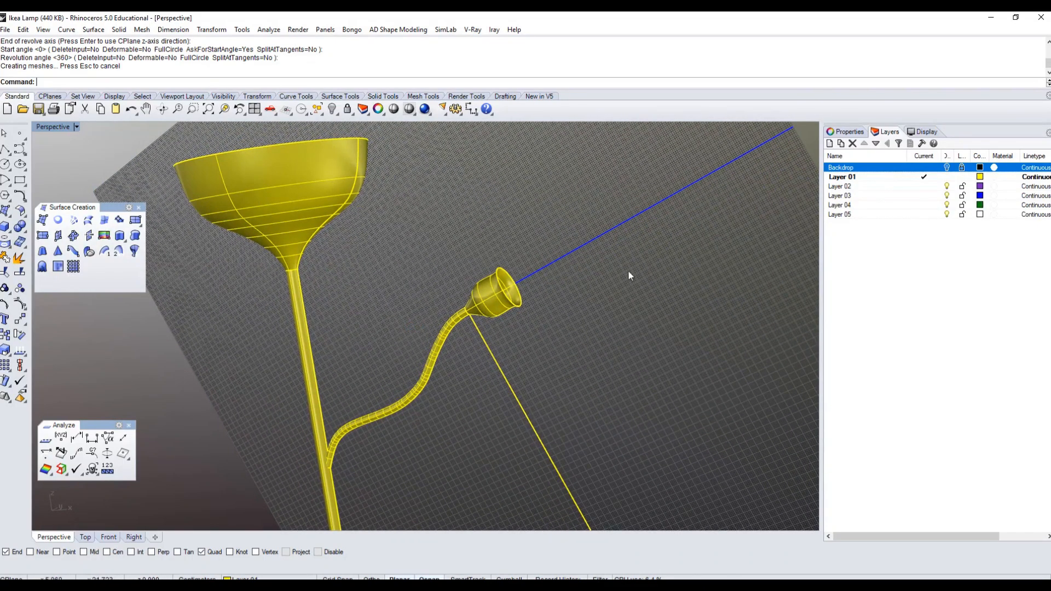
left_click(51, 127)
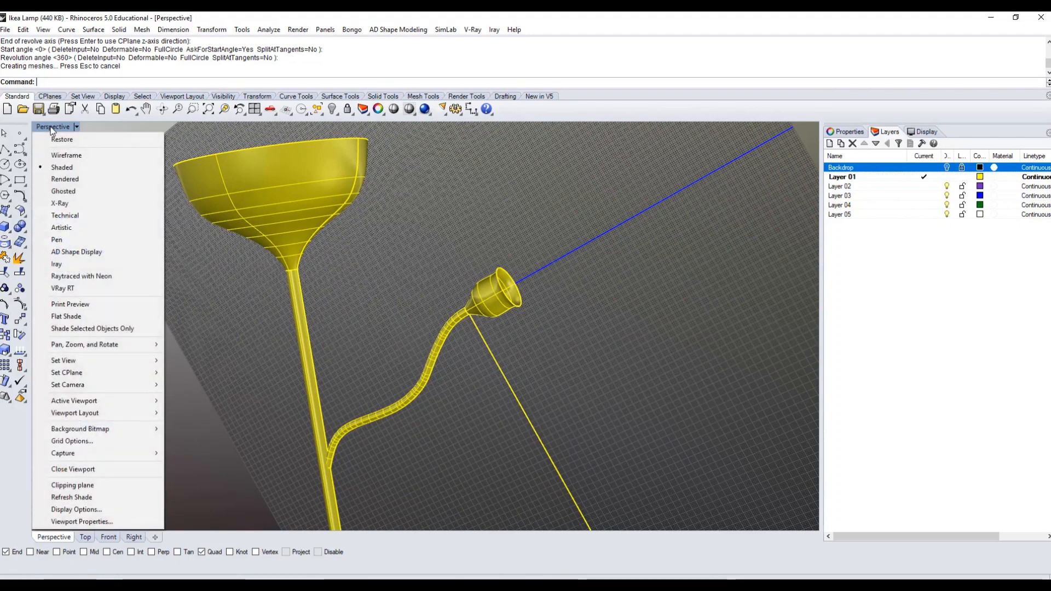
mouse_move(78, 373)
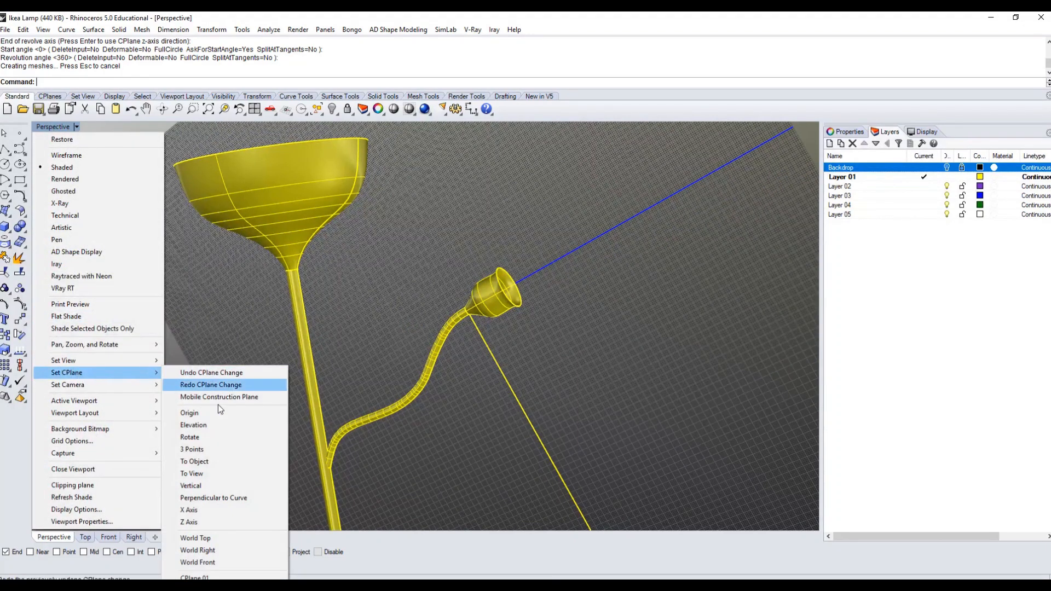
left_click(205, 576)
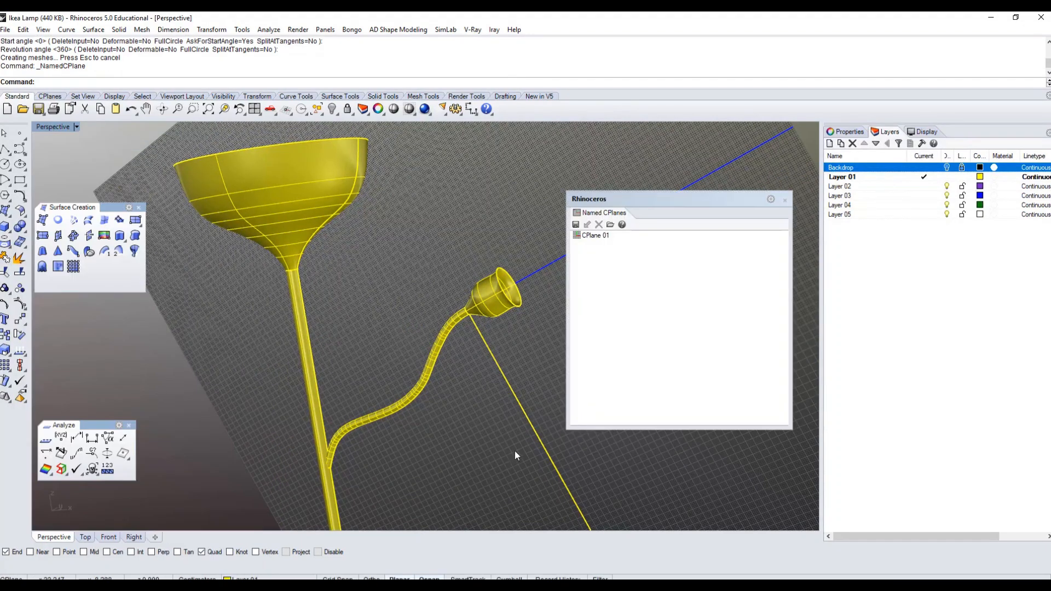
left_click(577, 225)
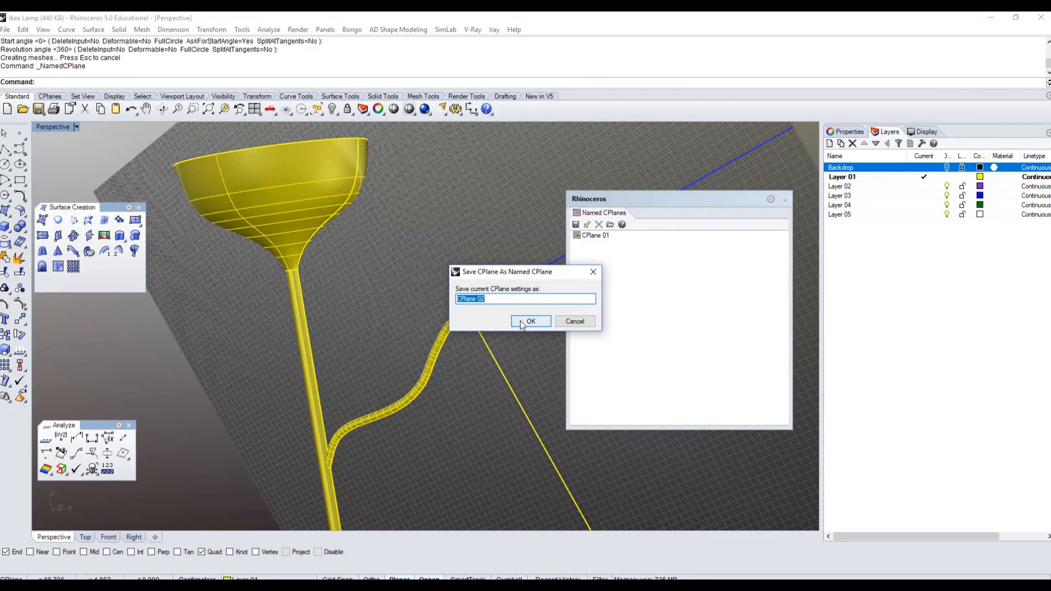
left_click(522, 323)
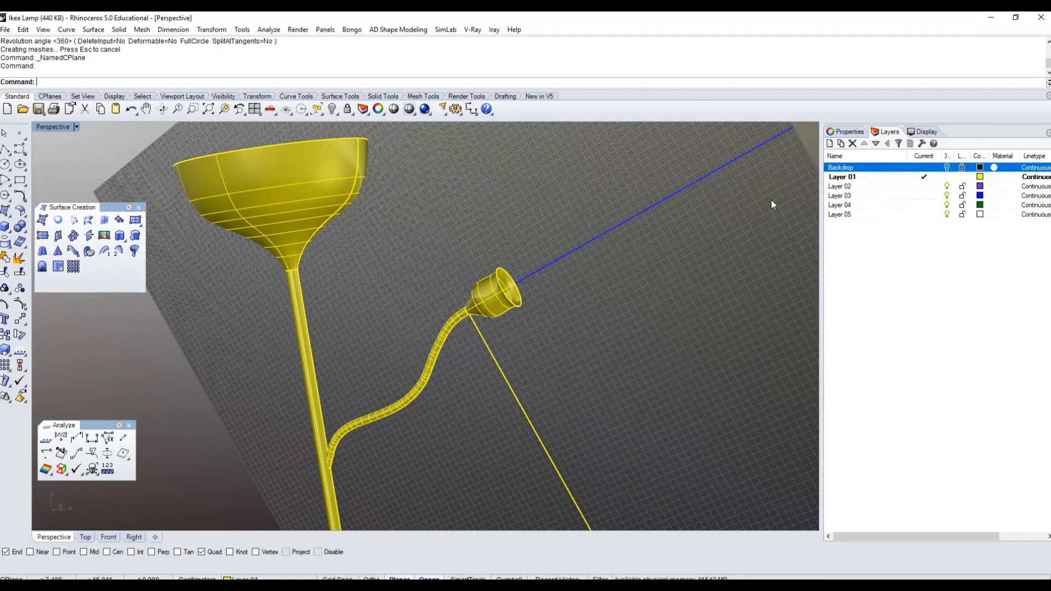
left_click(784, 201)
Restore the saved construction planes CPlane 01 and CPlane 02 one after the other in the Perspective viewport.
left_click(55, 130)
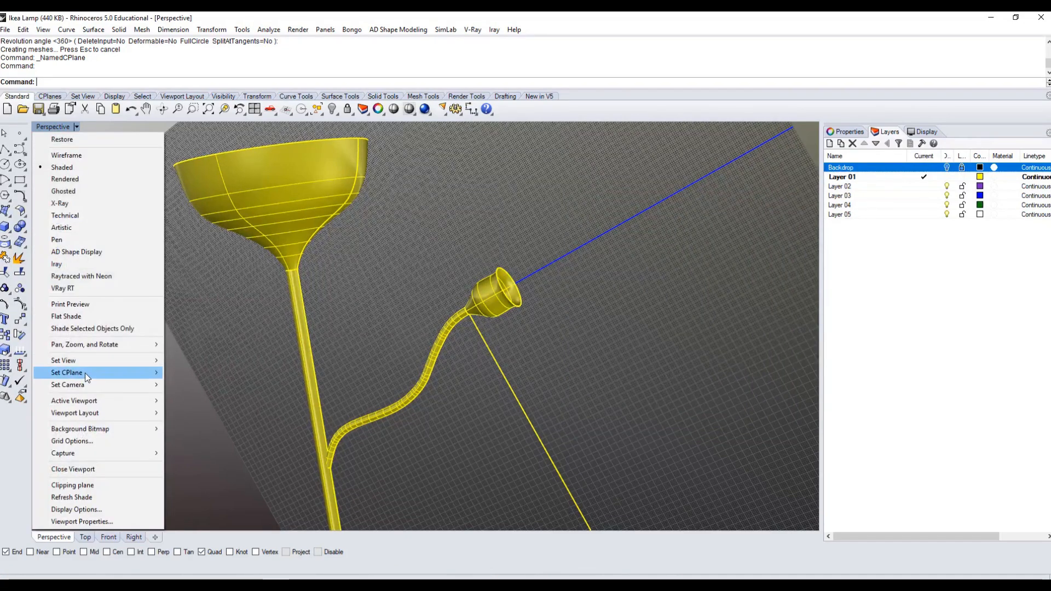
mouse_move(91, 373)
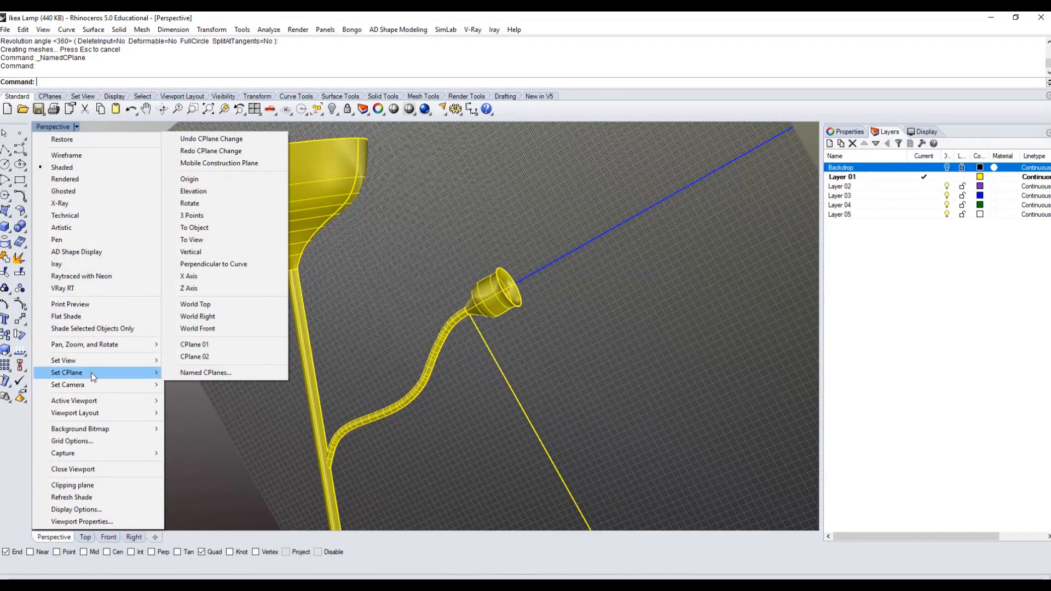
left_click(190, 348)
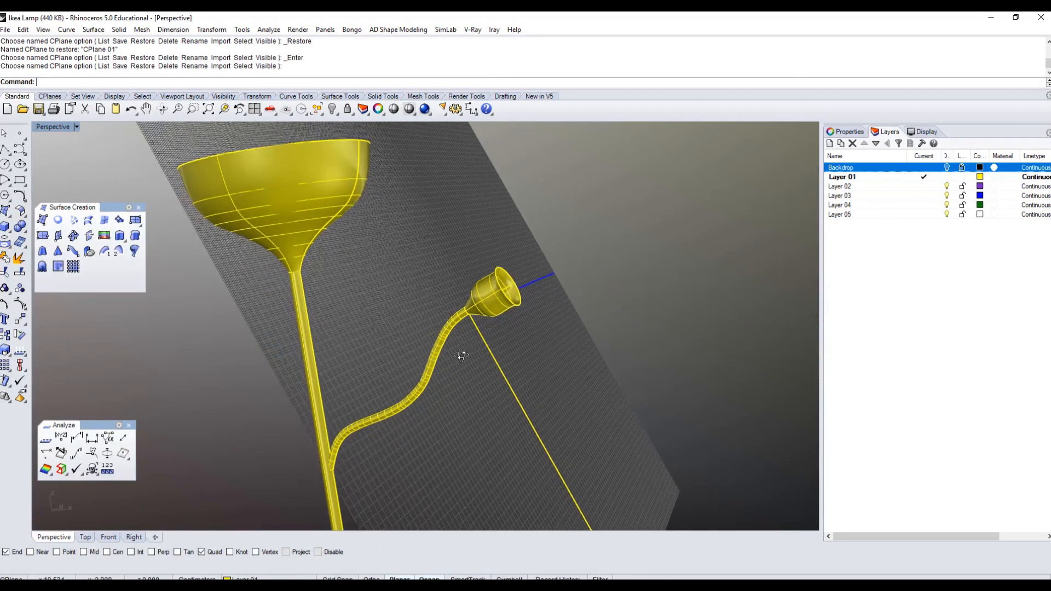
mouse_move(460, 352)
right_mouse_down()
mouse_move(430, 342)
mouse_move(471, 366)
right_mouse_up()
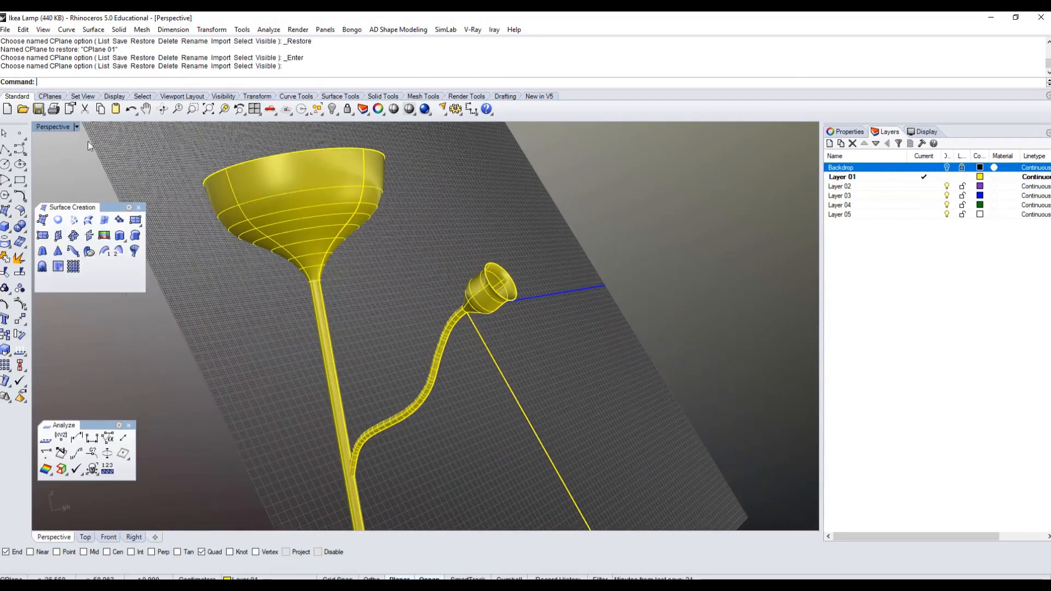
left_click(56, 127)
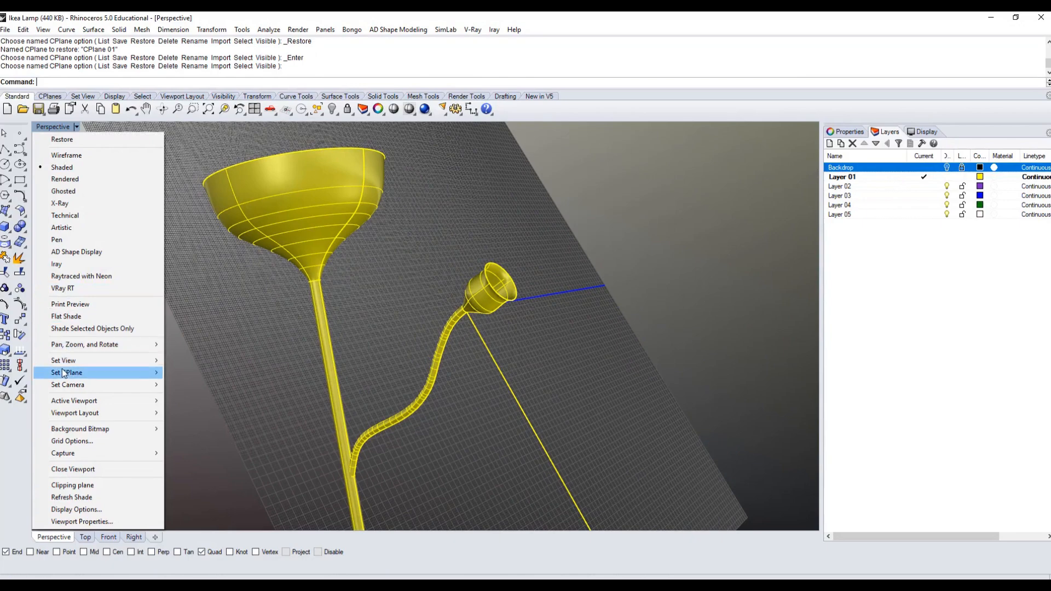
mouse_move(64, 373)
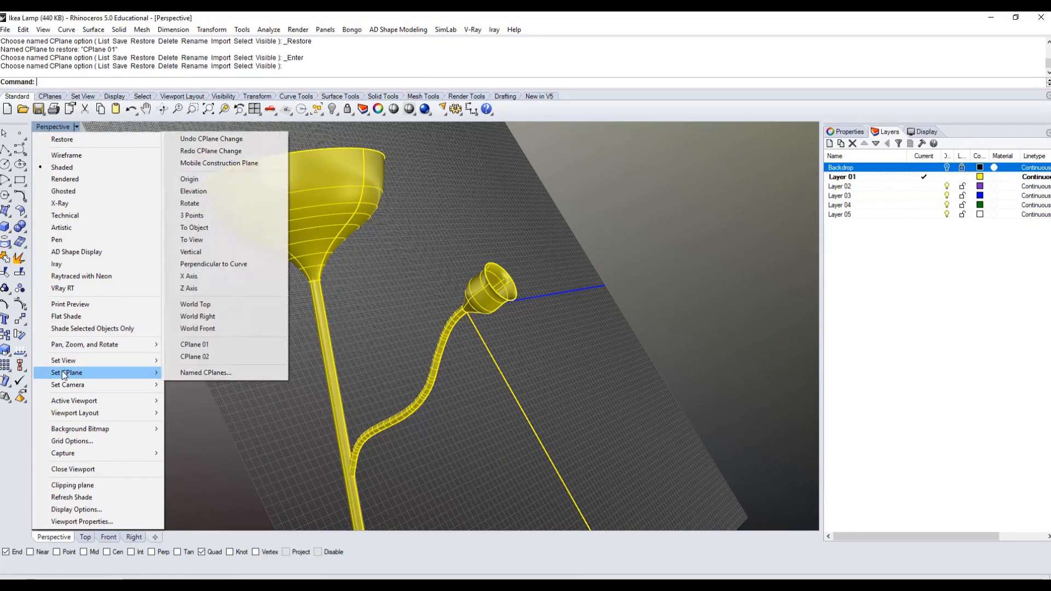
left_click(191, 357)
right_click_drag(455, 353, 337, 321)
scroll(383, 314, "down", 6)
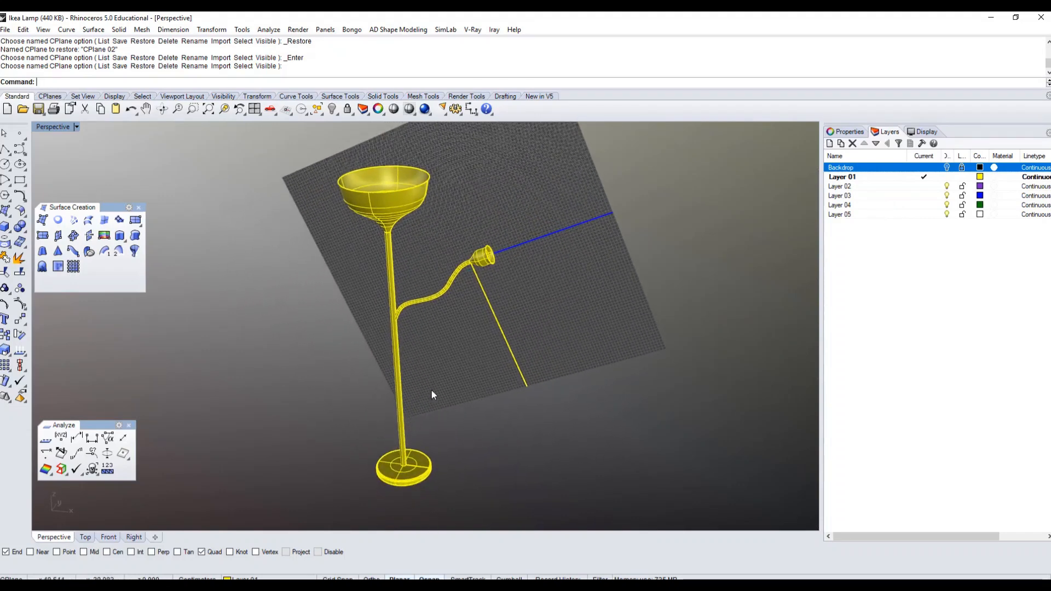
Set the Perspective viewport's construction plane to World Top.
left_click(52, 127)
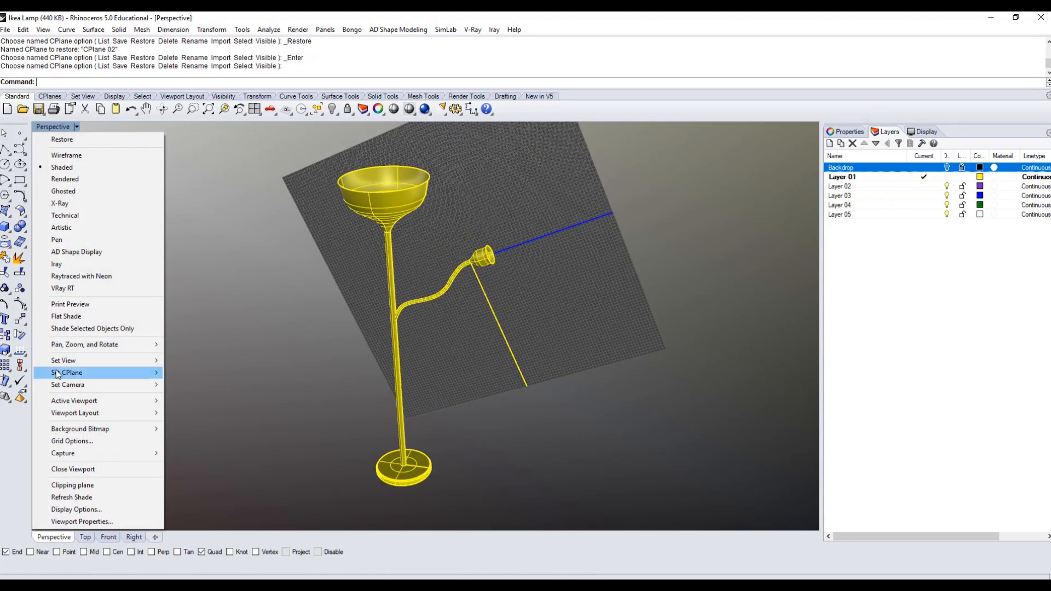
mouse_move(58, 374)
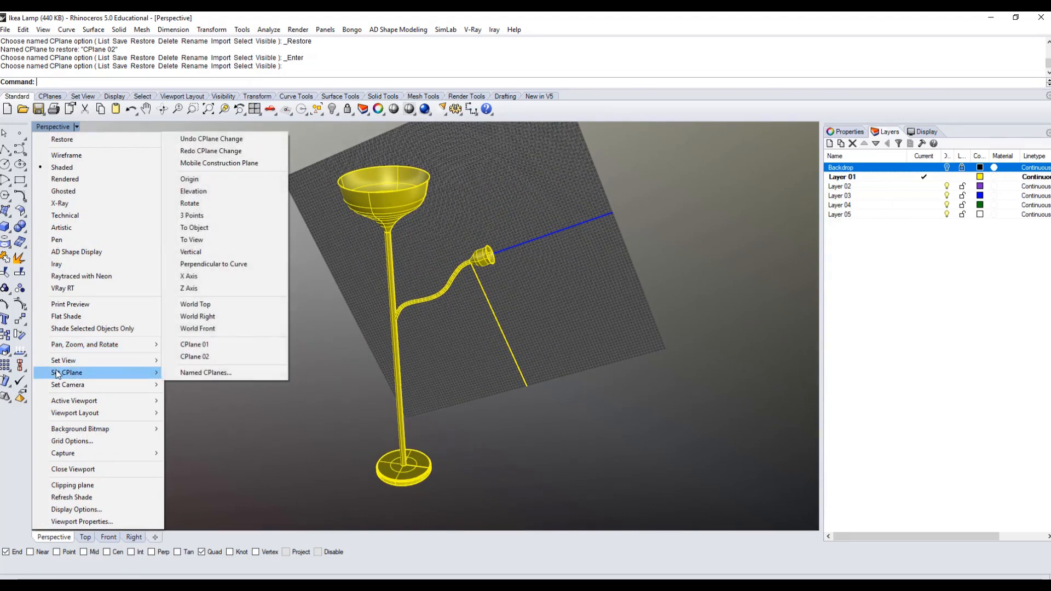
left_click(192, 304)
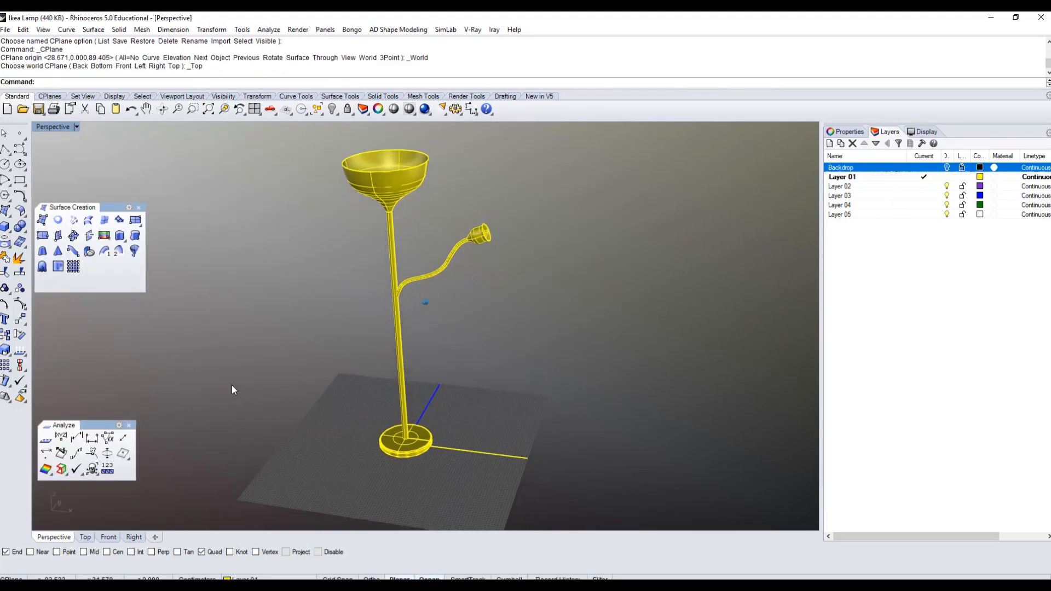
right_click_drag(383, 455, 383, 377, "shift")
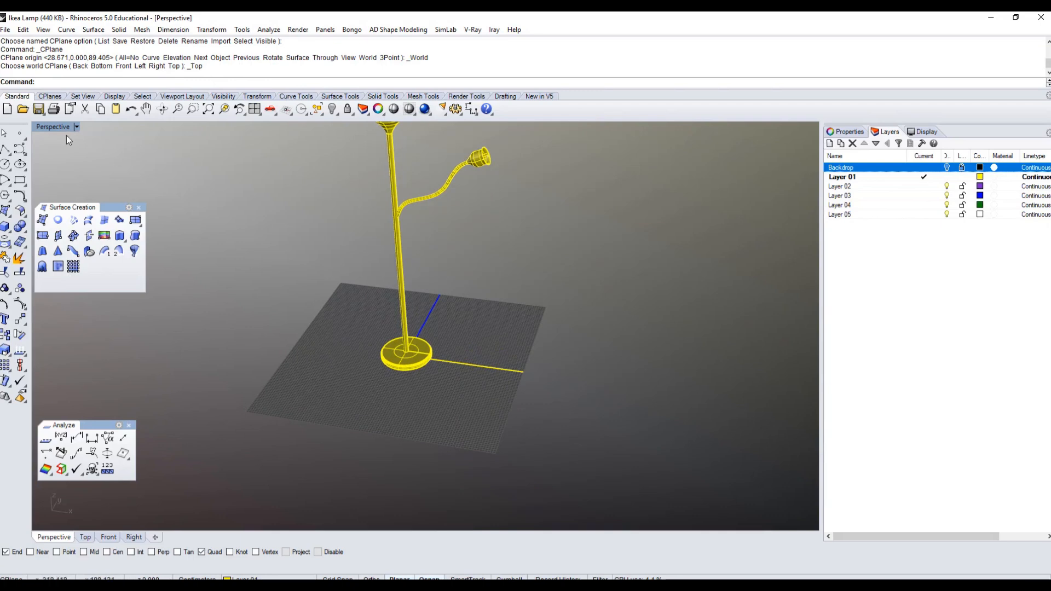
Return to the four-viewport layout and close the Surface Creation toolbar.
double_click(54, 127)
scroll(213, 191, "down", 4)
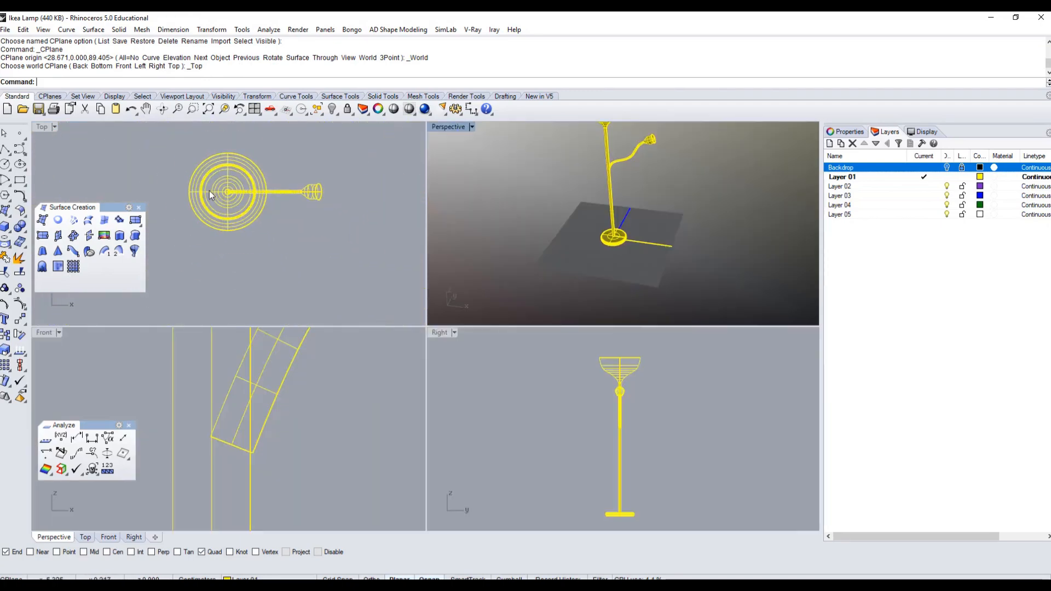
right_click_drag(210, 194, 237, 227)
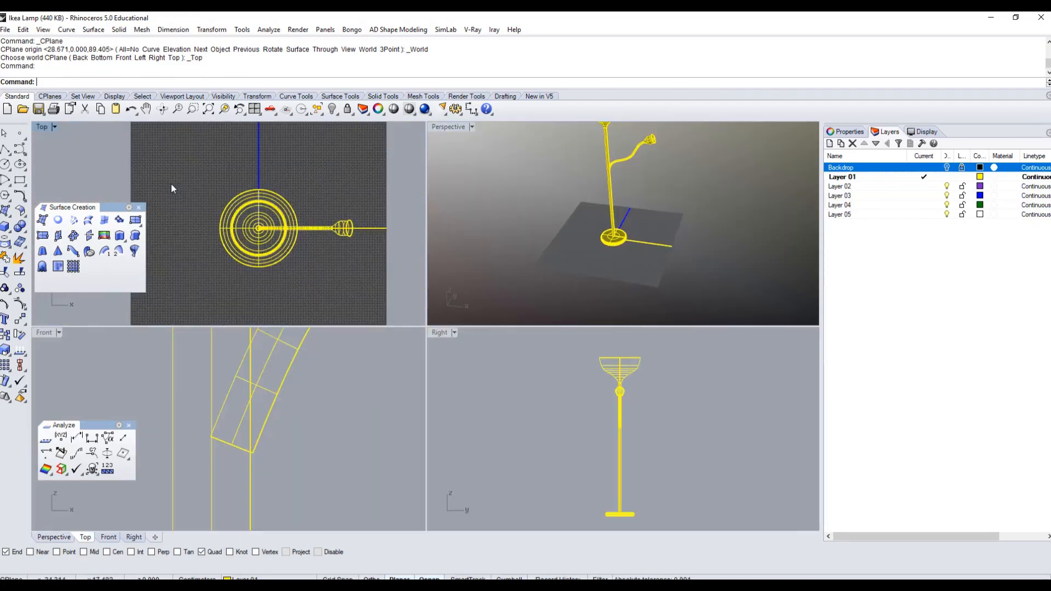
left_click(139, 208)
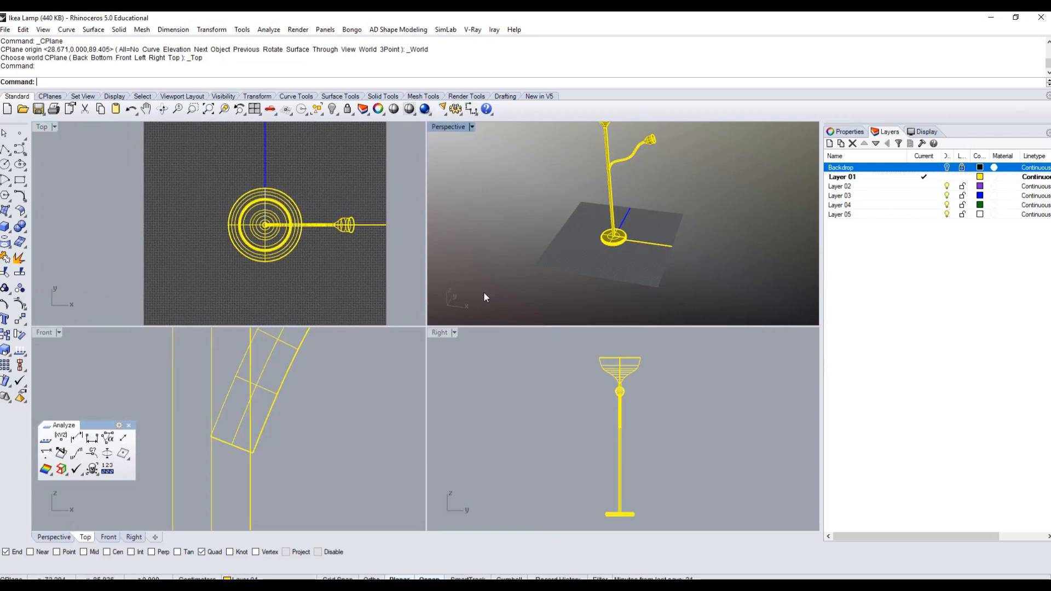
Examine the whole lamp in the Perspective, Front and Right viewports, framing it in each.
right_click_drag(484, 291, 457, 296)
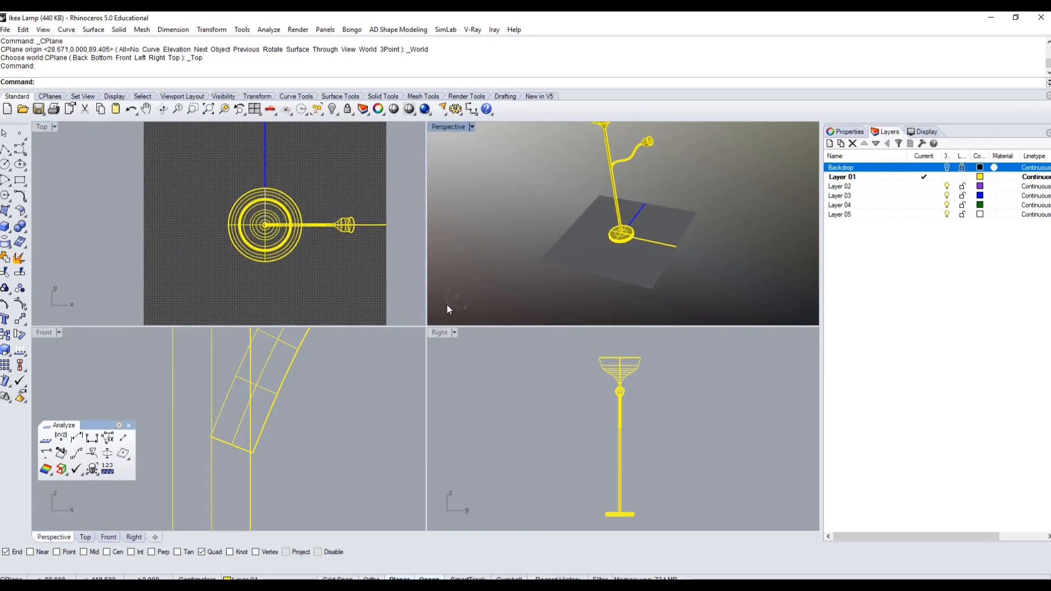
right_click_drag(566, 262, 513, 228)
scroll(619, 224, "up", 6)
scroll(497, 214, "down", 6)
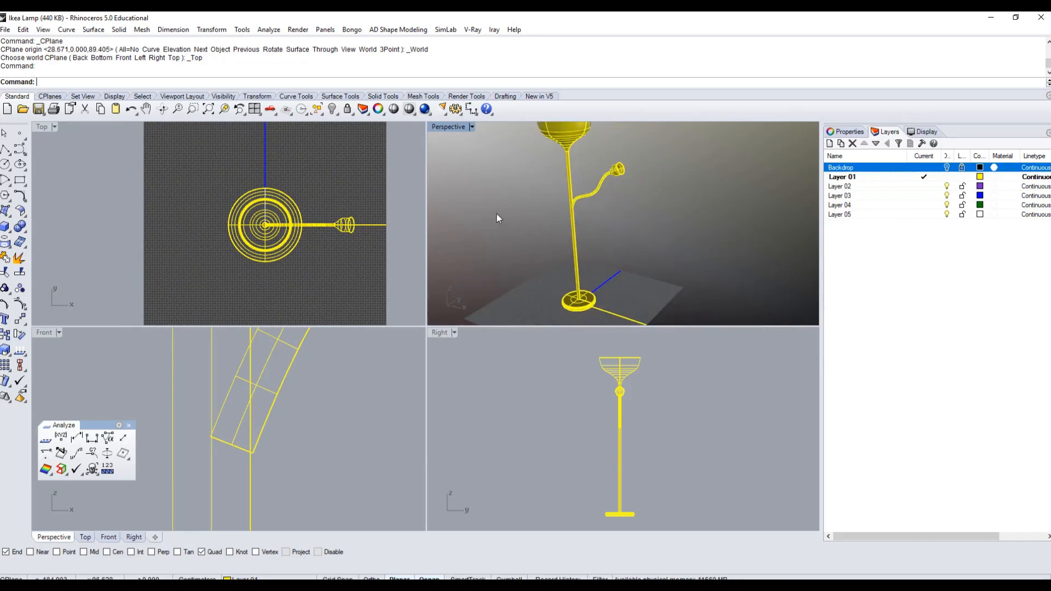
double_click(447, 128)
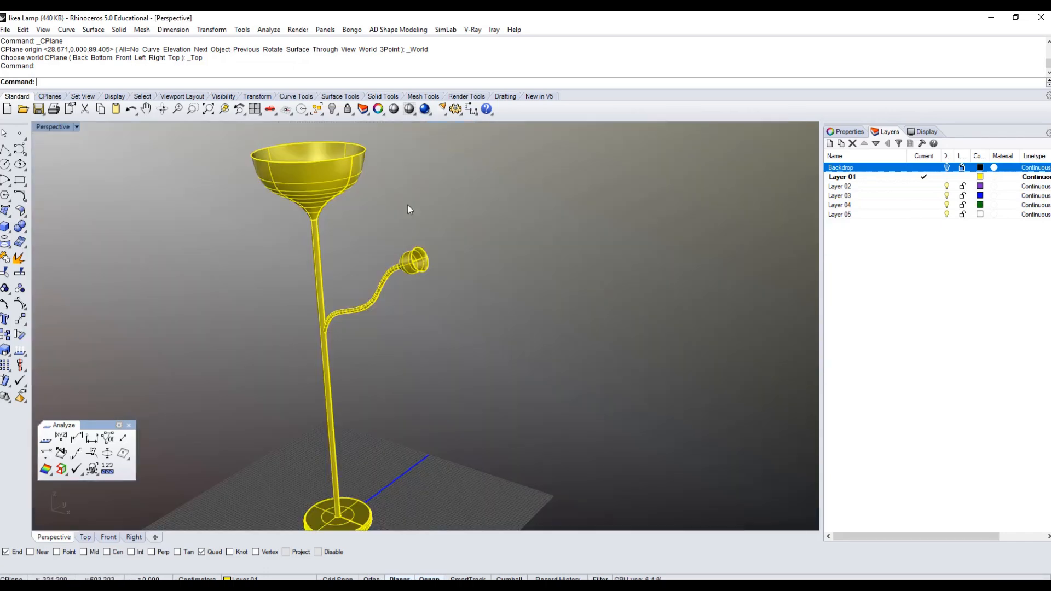
double_click(52, 126)
scroll(258, 372, "down", 6)
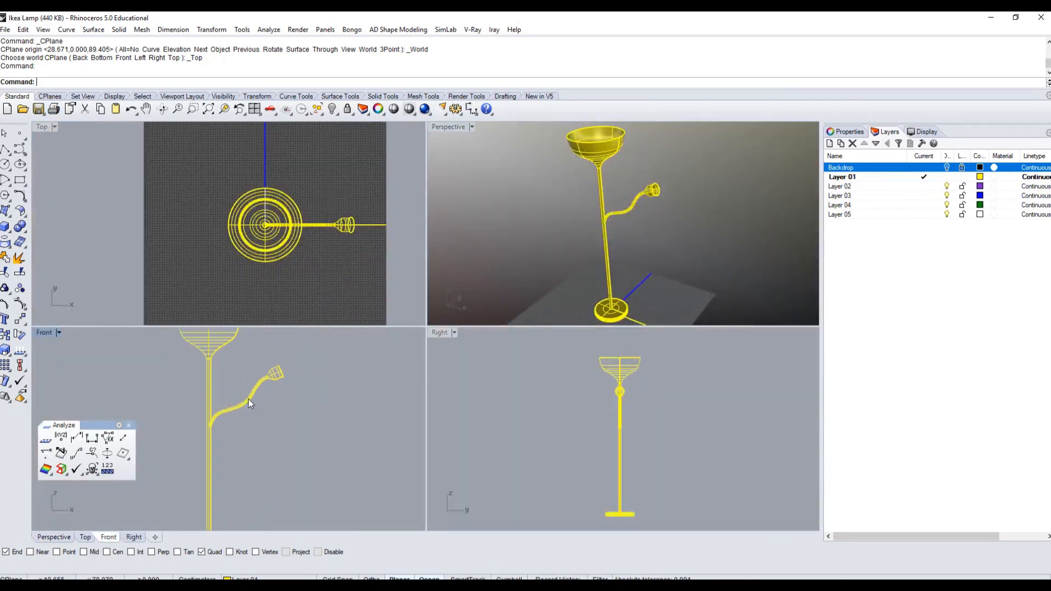
right_click_drag(274, 380, 291, 376)
right_click_drag(610, 386, 617, 381)
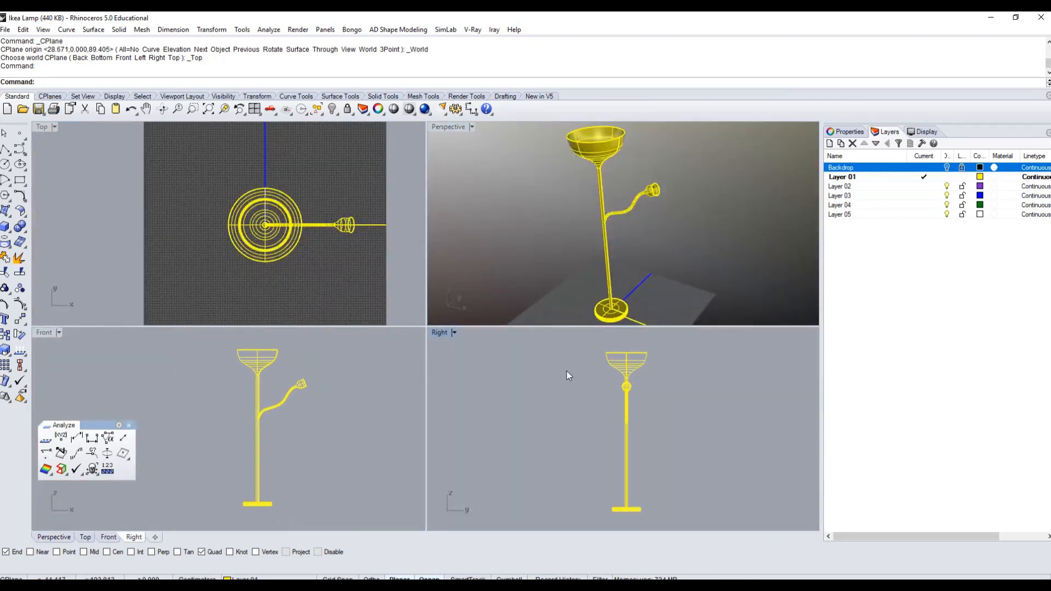